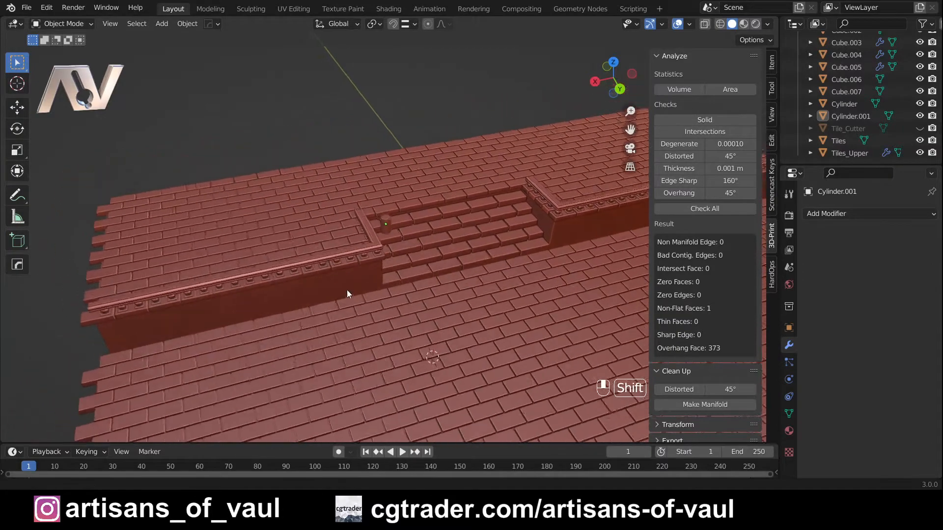
middle_drag(341, 313, 317, 283)
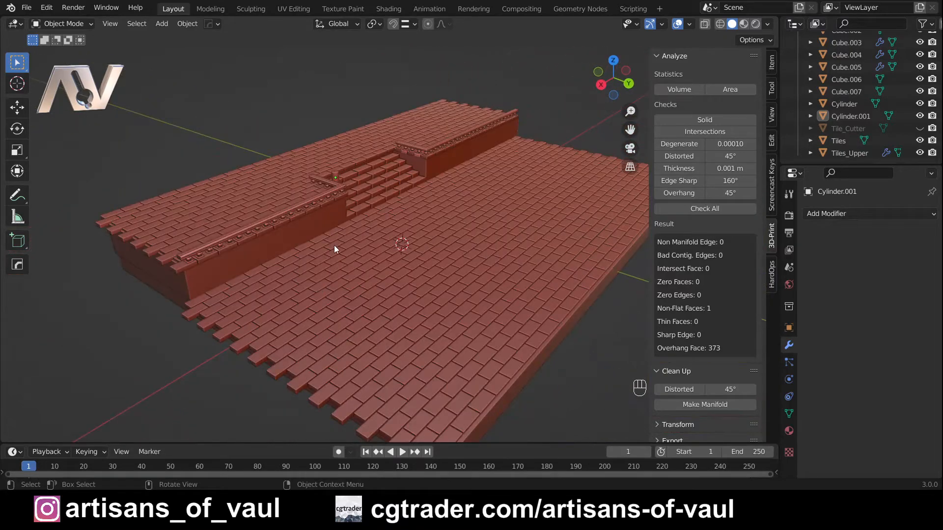
shift+middle_drag(340, 246, 345, 293)
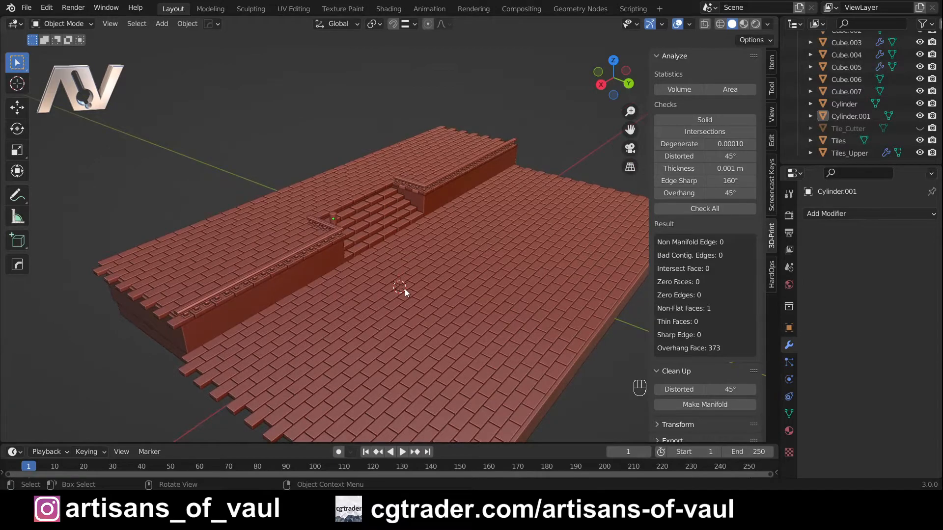
middle_drag(406, 287, 323, 268)
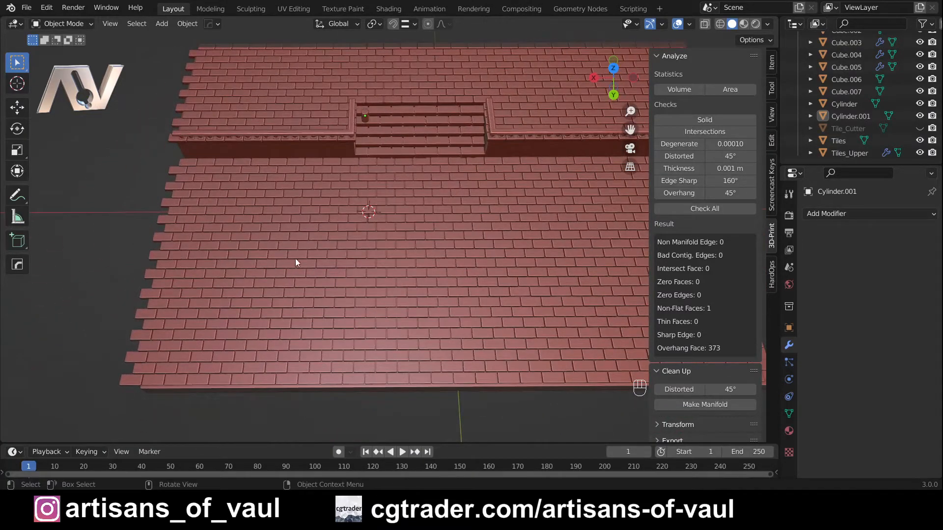
shift+middle_drag(403, 260, 297, 247)
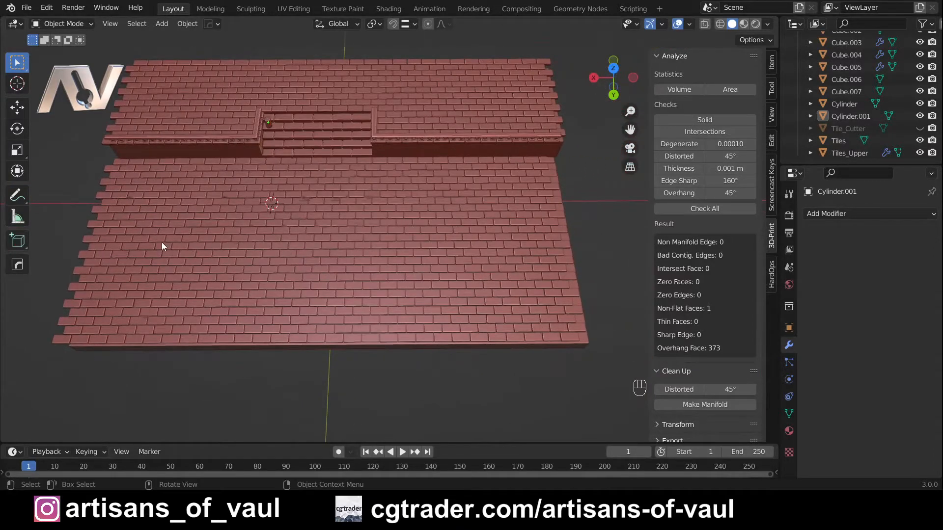
shift+middle_drag(113, 252, 229, 273)
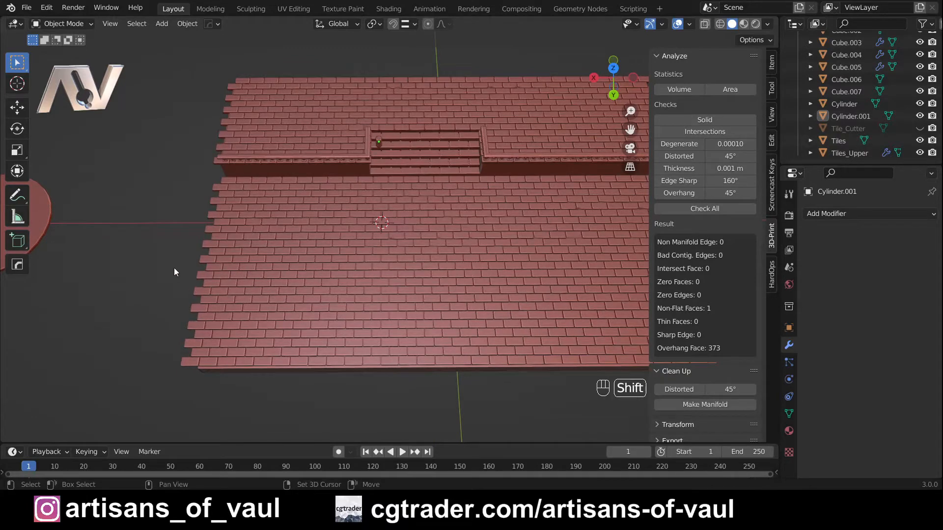
shift+middle_drag(174, 267, 199, 210)
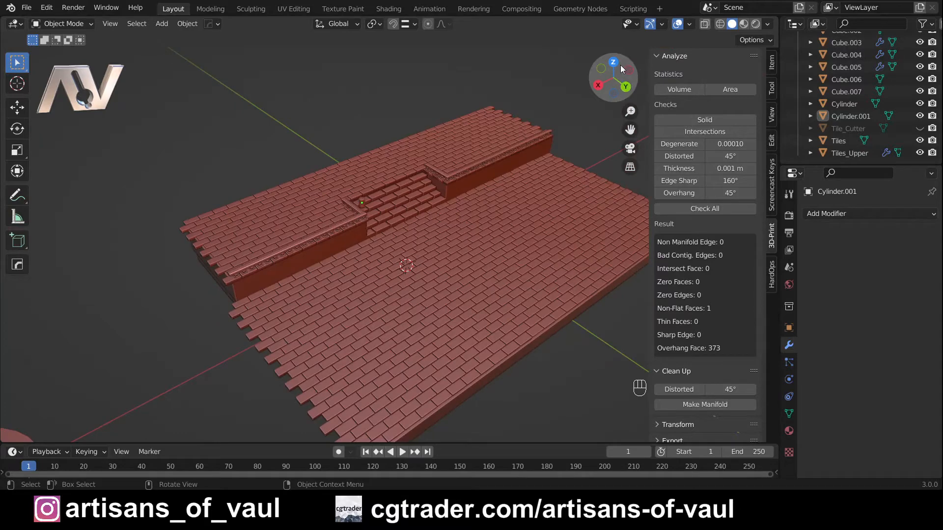
Working from the top view, add a mesh cube and scale it uniformly by about 40.27.
click(614, 67)
shift+middle_drag(340, 165, 379, 205)
key(shift+a)
mouse_move(386, 246)
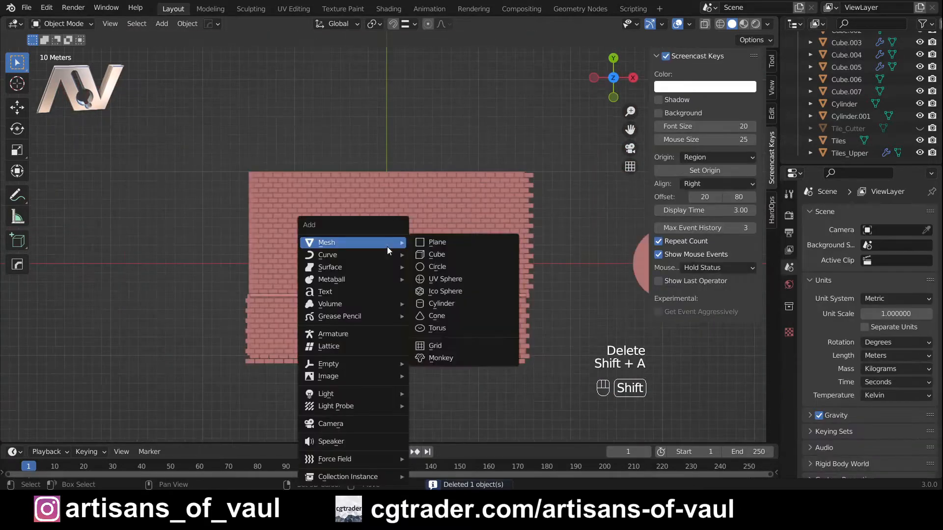
click(448, 254)
key(s)
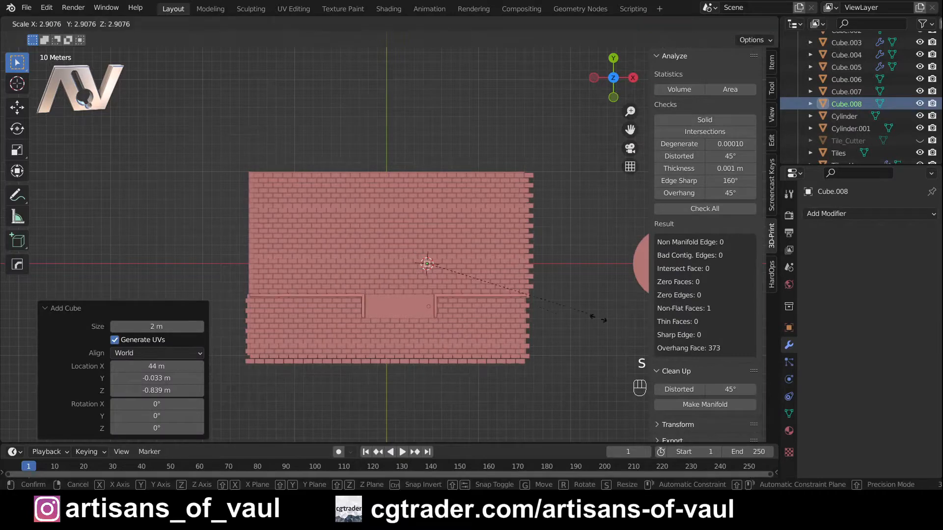
click(305, 310)
right_click(265, 313)
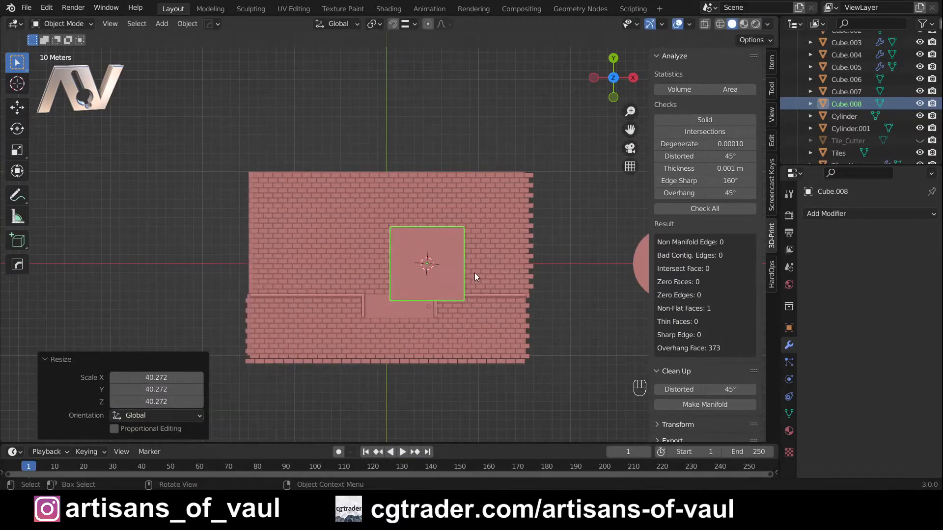
Position the cube over the tiled floor's far corner on the negative X side, overhanging both edges, and enlarge it by about 1.78.
key(g)
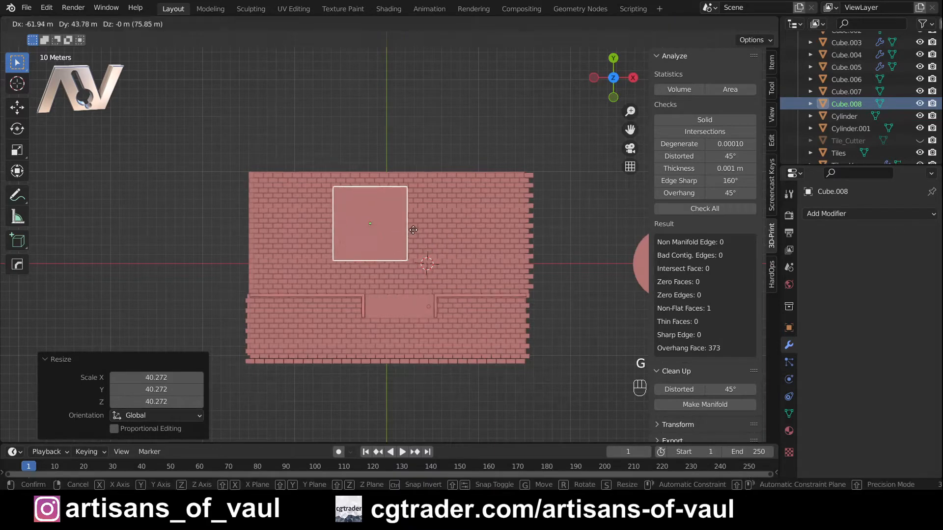
click(364, 216)
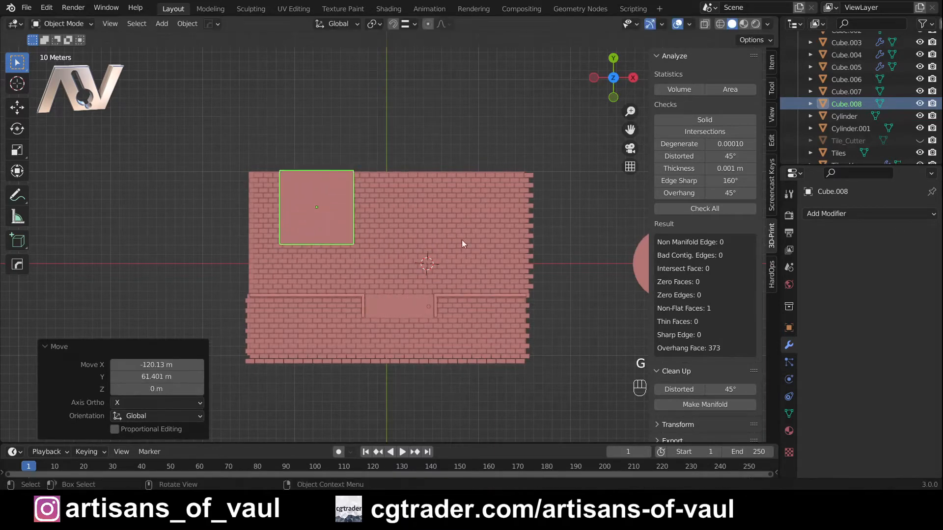
scroll(342, 193, up, 4)
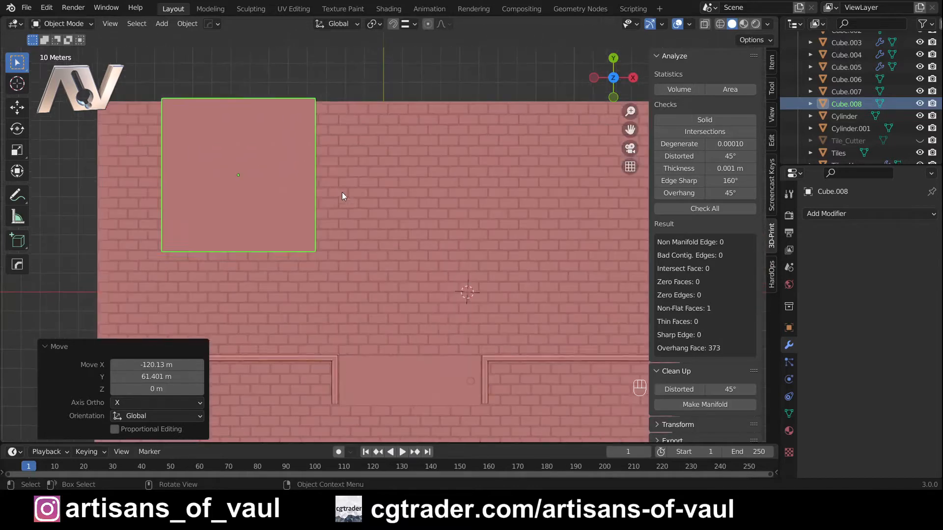
shift+middle_drag(342, 192, 487, 313)
key(s)
click(606, 410)
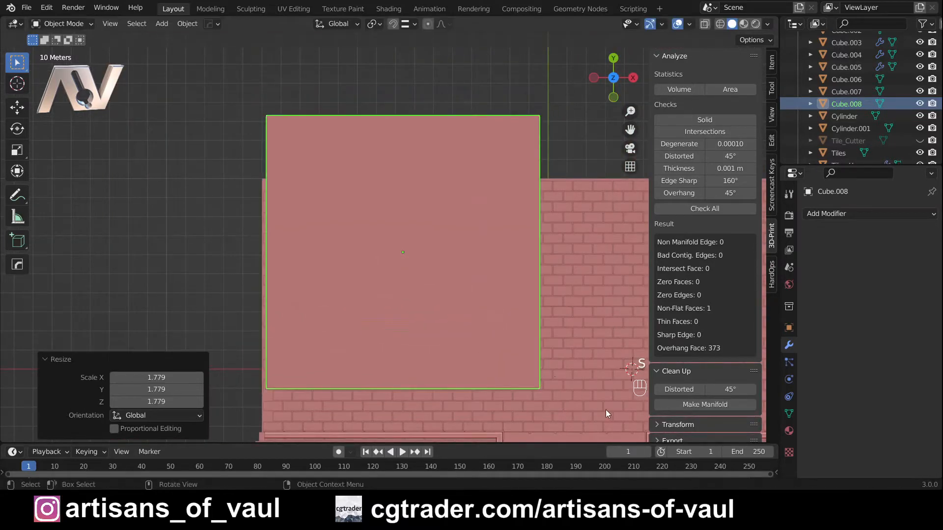
key(g)
click(546, 346)
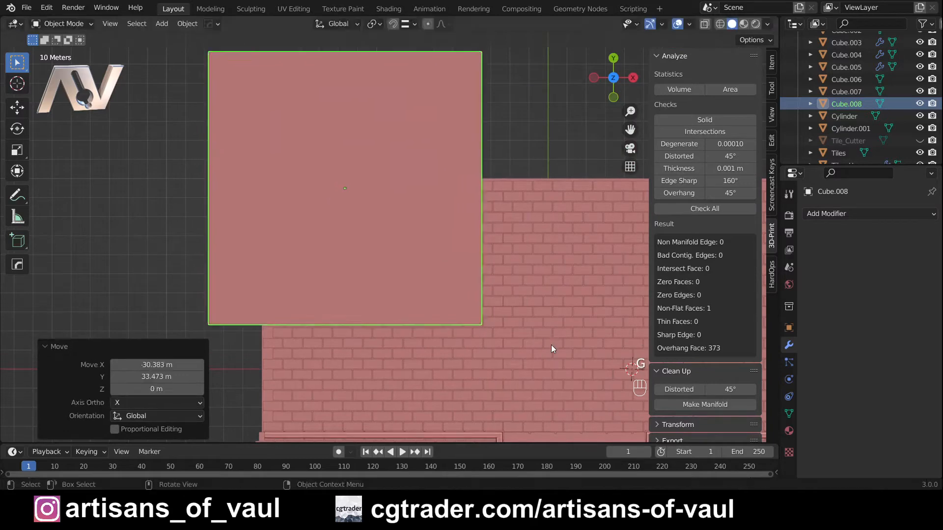
Examine how the cube's inner corner lines up with the tile rows and the stair opening.
scroll(521, 347, down, 2)
shift+middle_drag(520, 344, 405, 199)
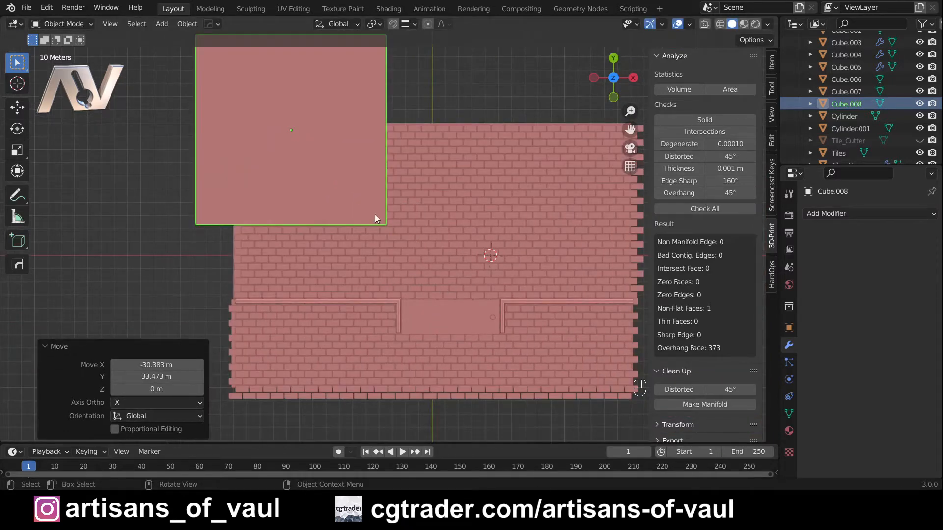
scroll(375, 214, up, 1)
shift+middle_drag(383, 222, 392, 247)
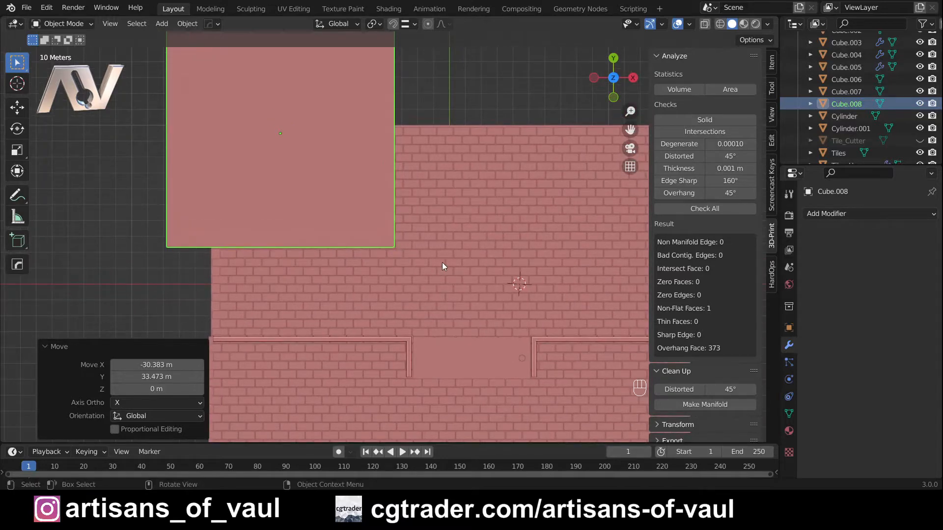
scroll(403, 250, up, 4)
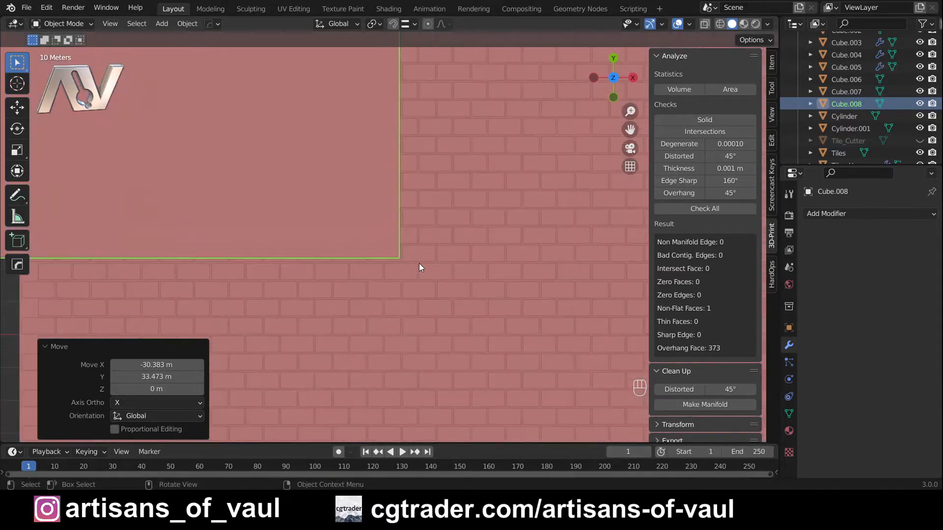
scroll(419, 263, down, 4)
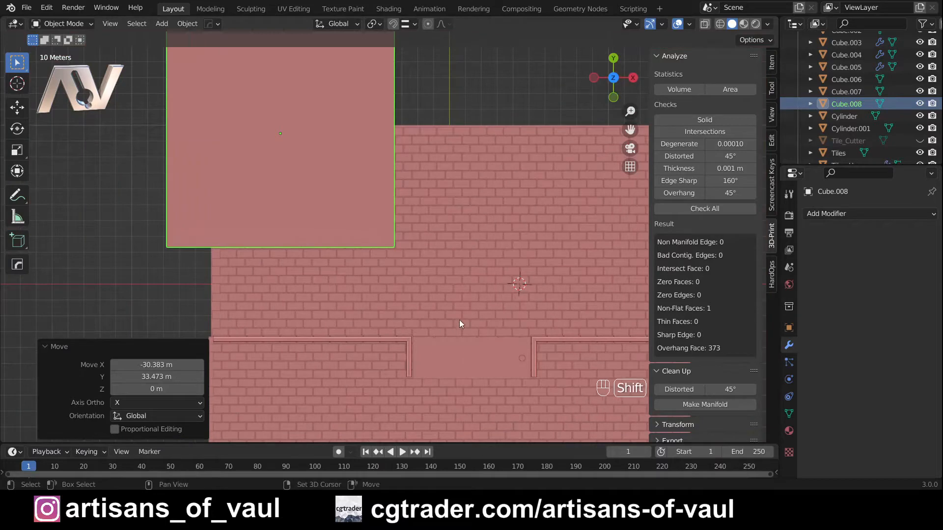
shift+middle_drag(460, 320, 400, 303)
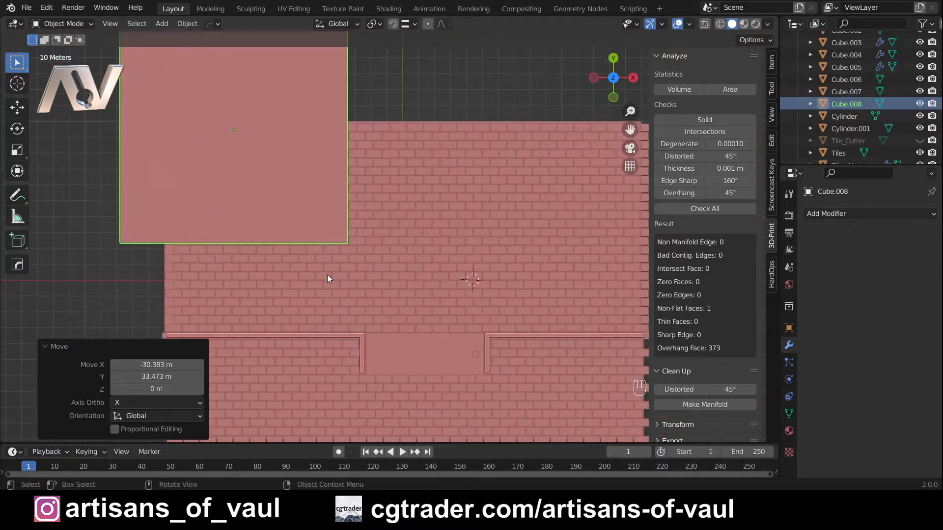
scroll(351, 295, down, 2)
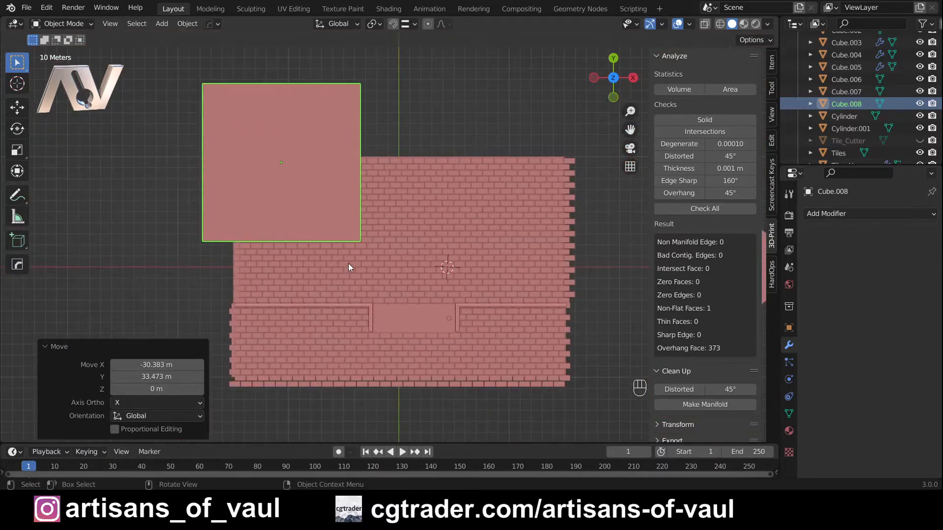
scroll(348, 265, up, 3)
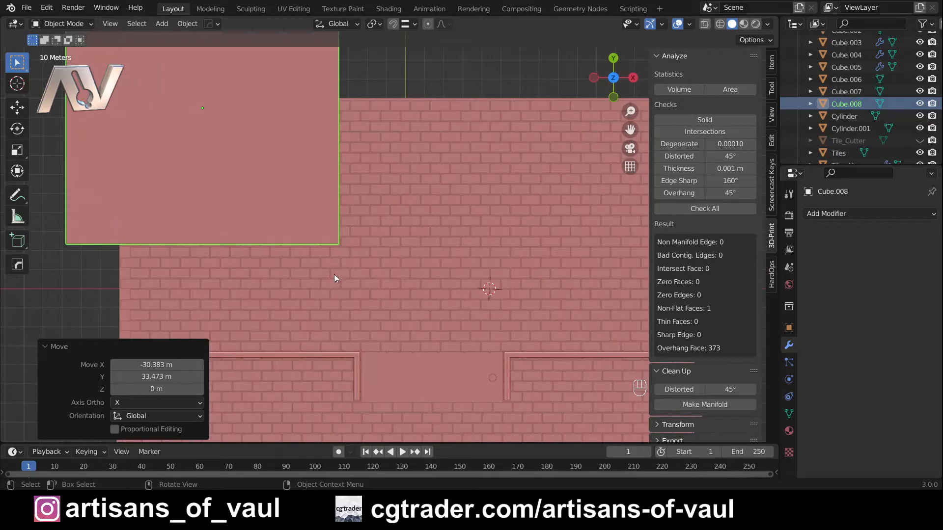
Shift the cube about -1.3 m along Y so its front face lines up with the gap between two tile rows.
scroll(334, 274, down, 1)
shift+middle_drag(334, 274, 388, 302)
scroll(408, 305, up, 4)
shift+middle_drag(465, 310, 425, 283)
scroll(438, 264, up, 3)
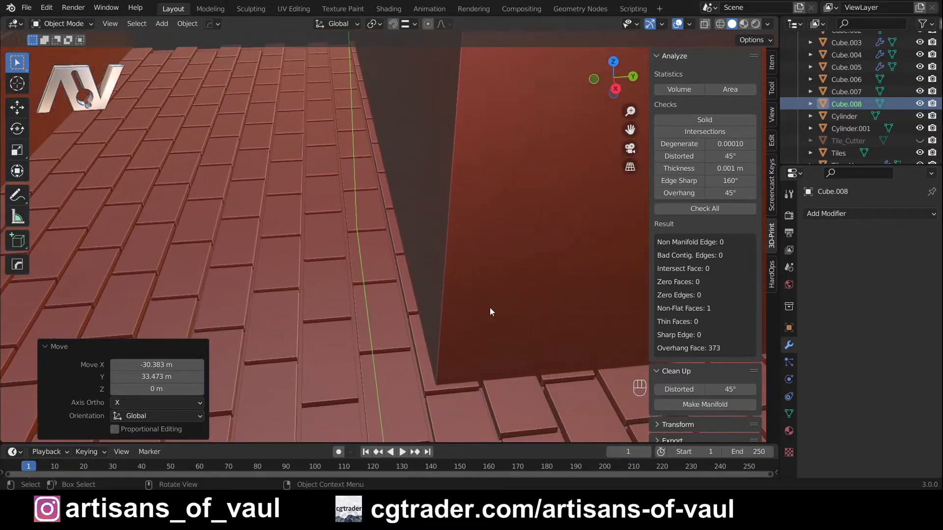
key(g)
key(y)
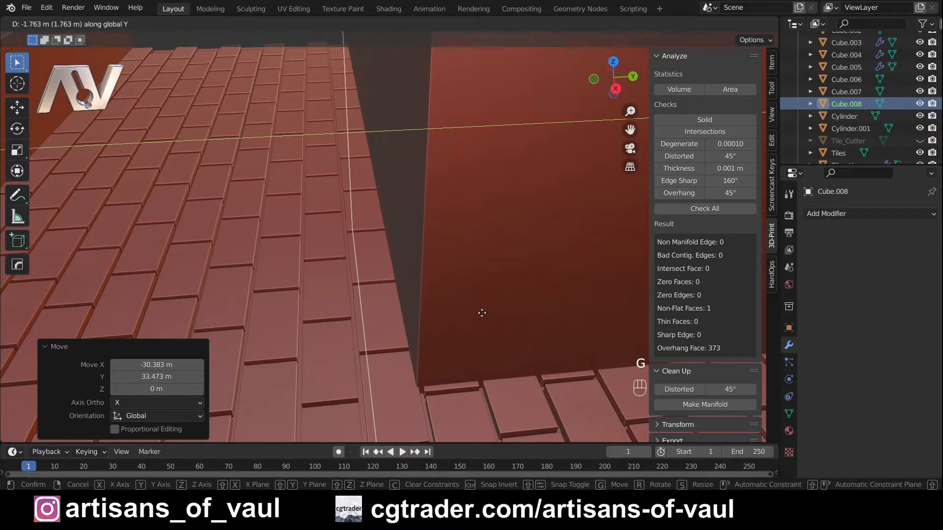
click(484, 312)
With snapping enabled, move the cube about 1.06 m along X so its side face meets the edge of the neighbouring tile.
shift+middle_drag(484, 313, 341, 293)
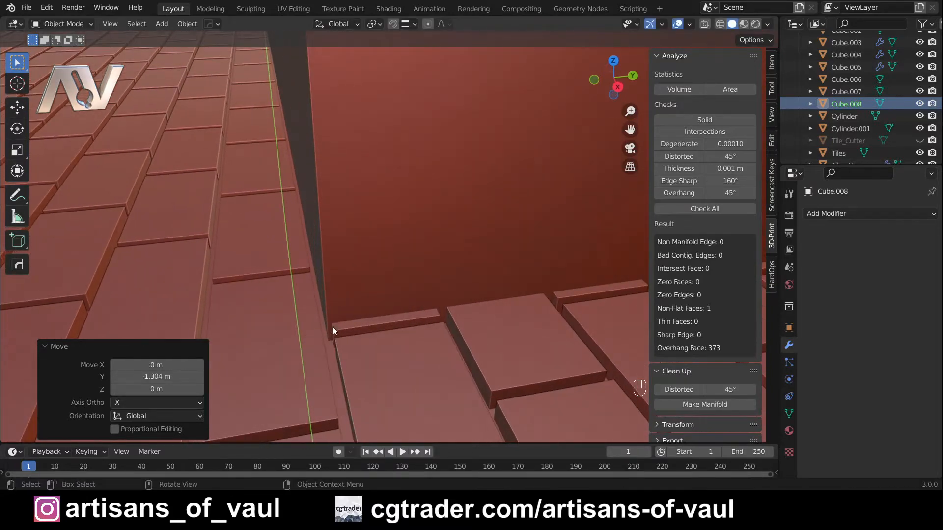
middle_drag(337, 326, 372, 255)
middle_drag(398, 189, 381, 250)
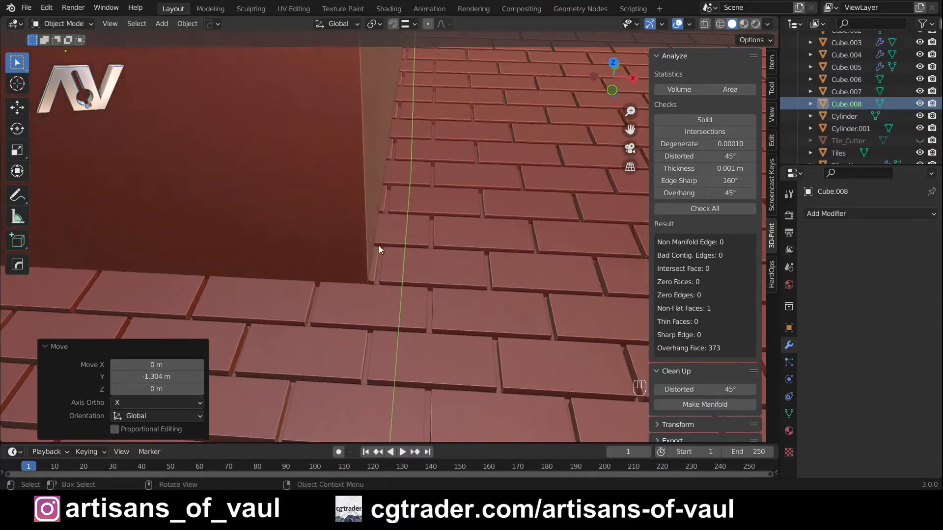
scroll(356, 64, down, 1)
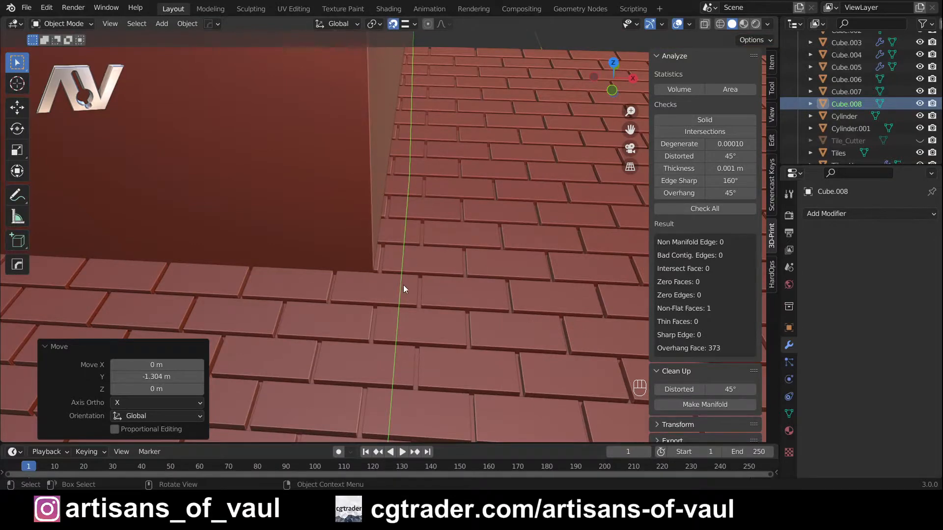
scroll(400, 286, up, 6)
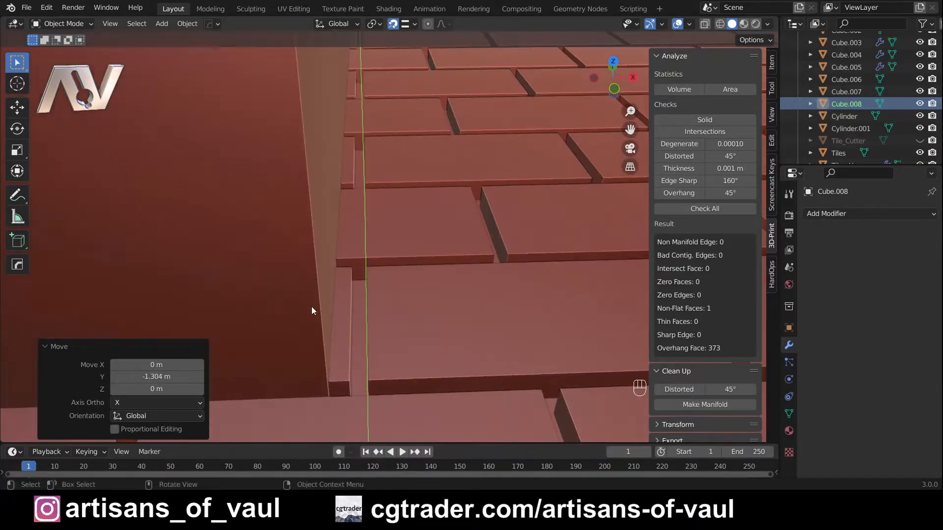
click(355, 322)
click(343, 318)
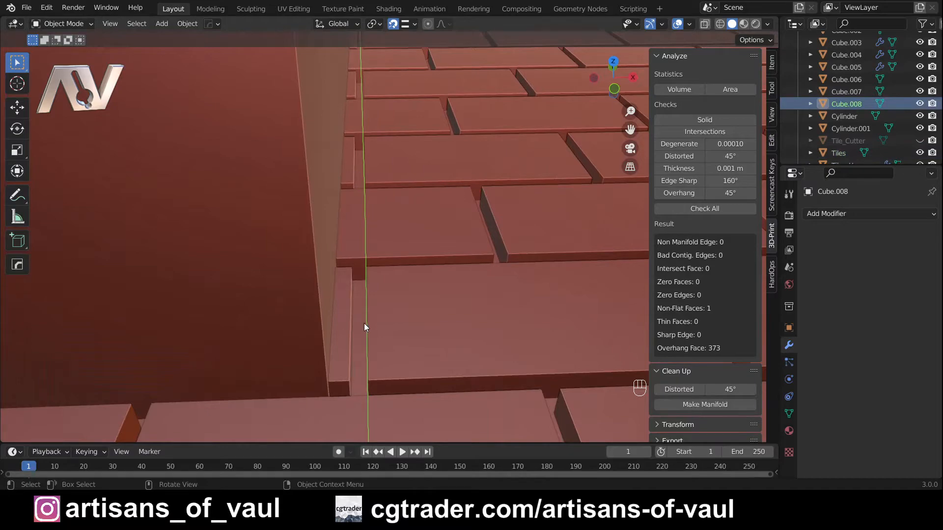
key(g)
click(368, 324)
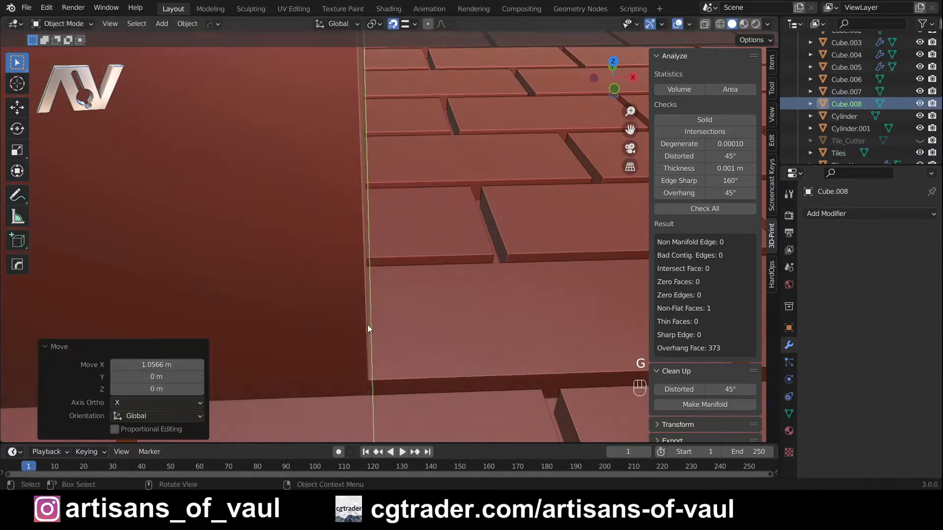
Deselect the aligned cube and turn off snapping.
scroll(381, 306, down, 3)
scroll(390, 293, down, 4)
middle_drag(390, 289, 320, 234)
scroll(511, 208, down, 5)
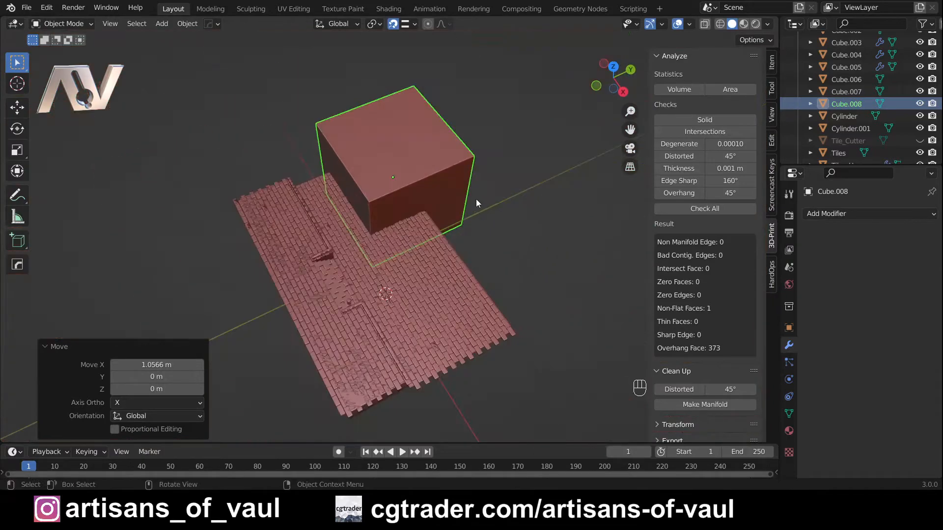
click(473, 116)
middle_drag(473, 116, 412, 110)
scroll(411, 110, up, 4)
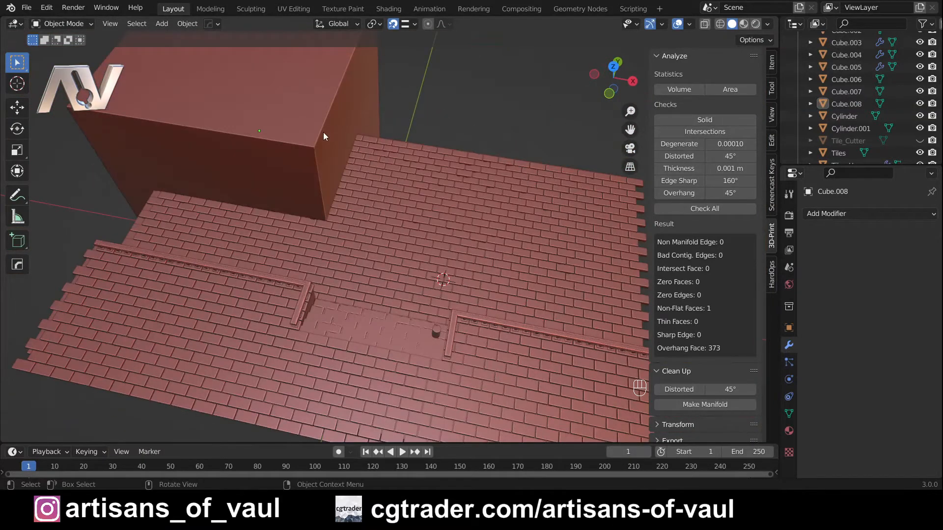
click(393, 26)
Duplicate the cube and move the copy about 229.4 m along X over the floor's opposite far corner.
click(333, 95)
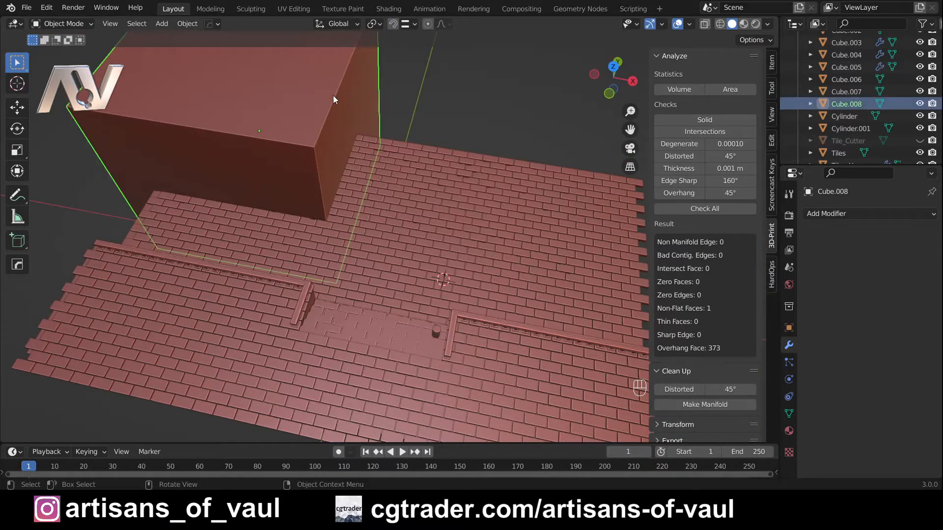
shift+middle_drag(333, 95, 372, 201)
key(shift+d)
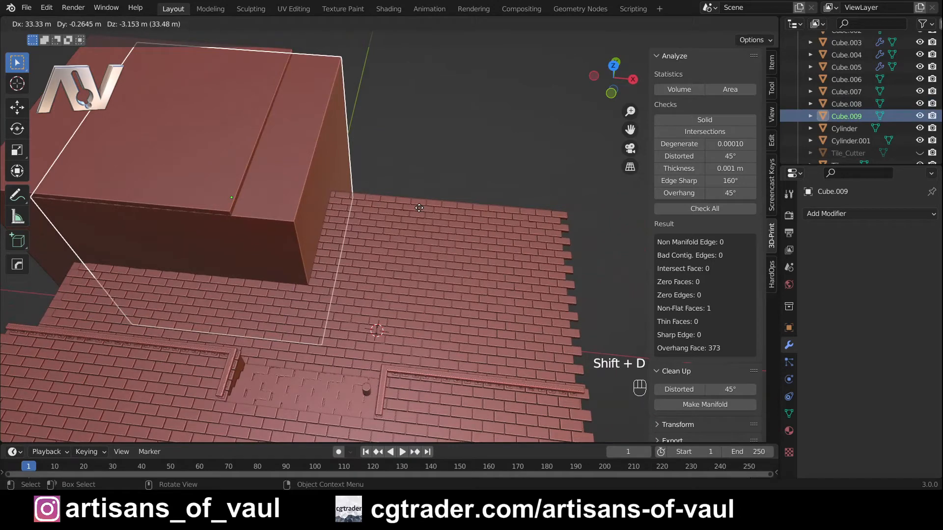
key(x)
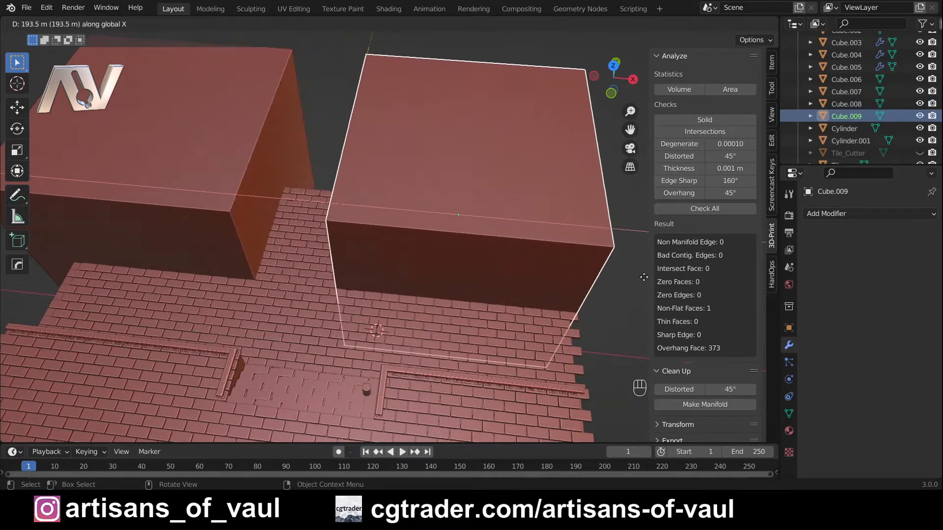
click(702, 312)
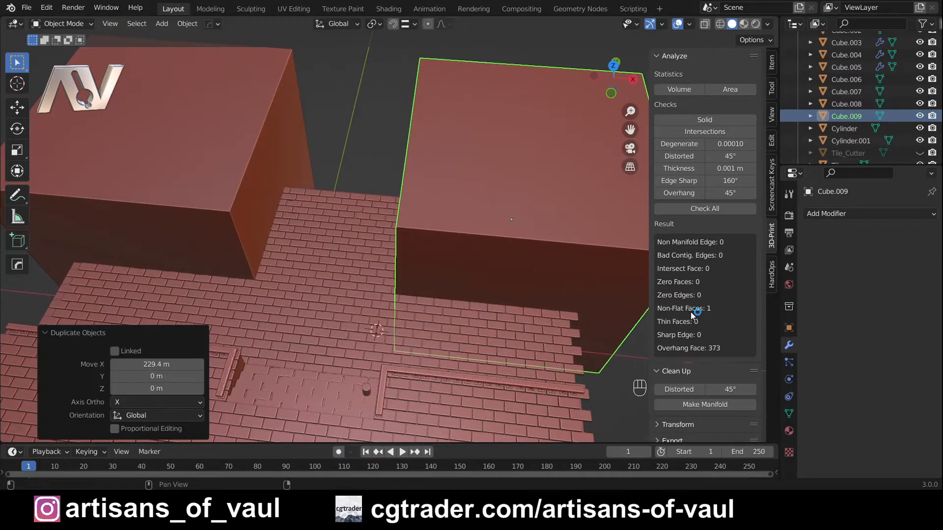
From the top view, move the duplicated cube about 8.63 m along X, further from the first cube.
click(612, 65)
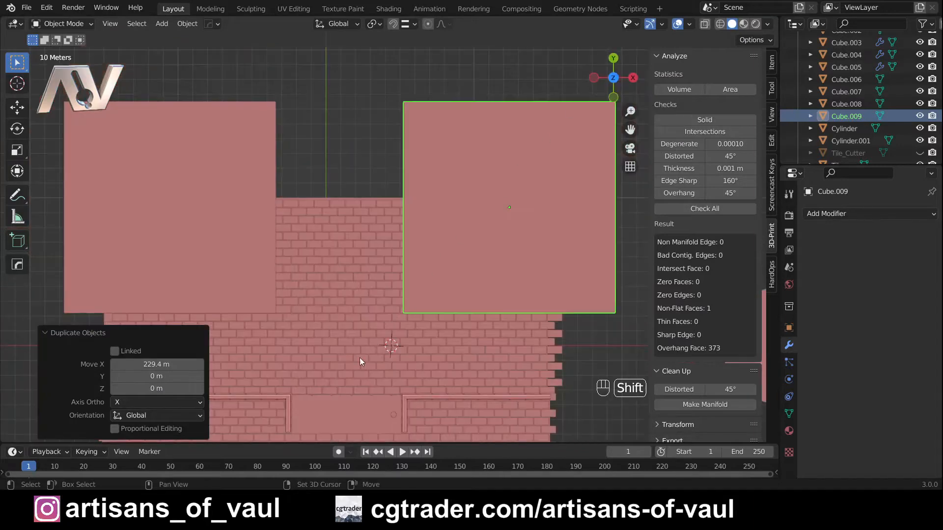
shift+middle_drag(360, 358, 390, 284)
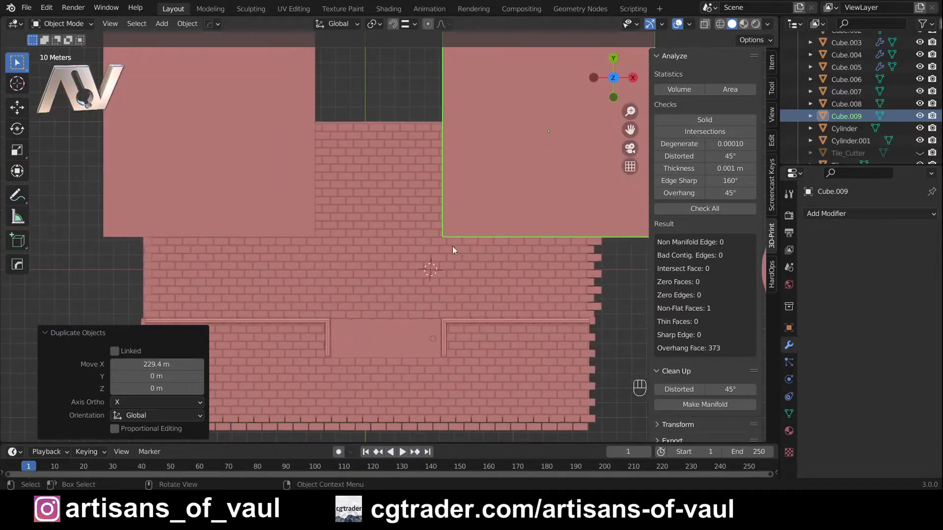
key(g)
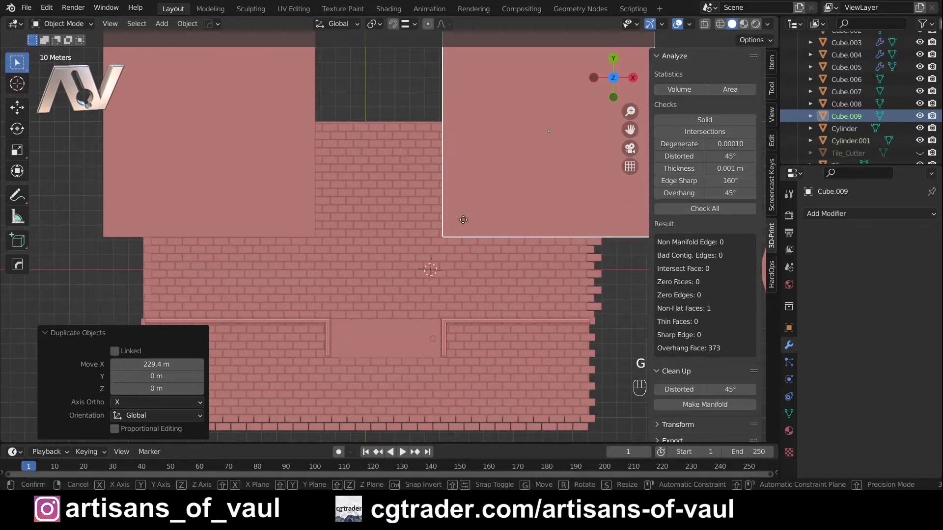
key(x)
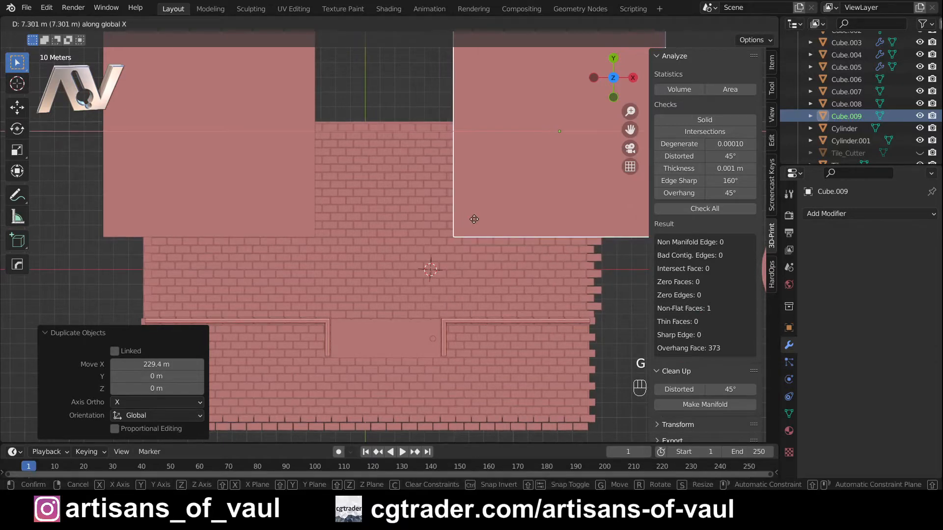
click(476, 219)
With snapping enabled, move the duplicated cube about -0.73 m along X so its side face meets the edge of the neighbouring tile.
scroll(378, 295, up, 2)
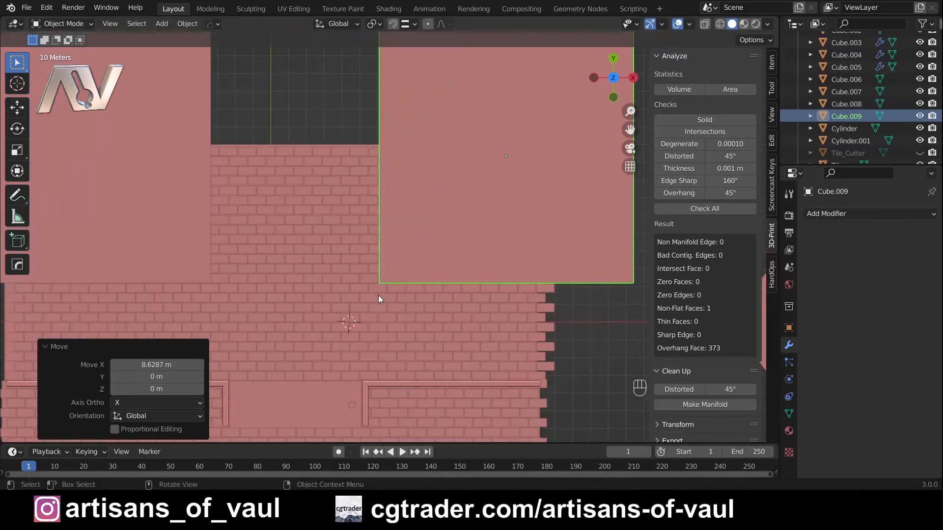
scroll(376, 296, up, 2)
middle_drag(374, 297, 384, 265)
scroll(364, 325, up, 3)
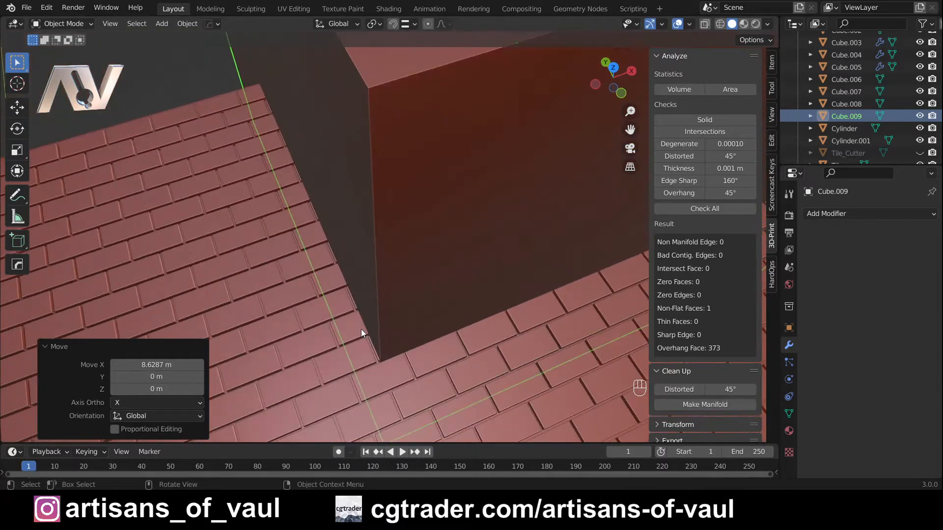
shift+middle_drag(361, 329, 420, 220)
scroll(430, 203, up, 3)
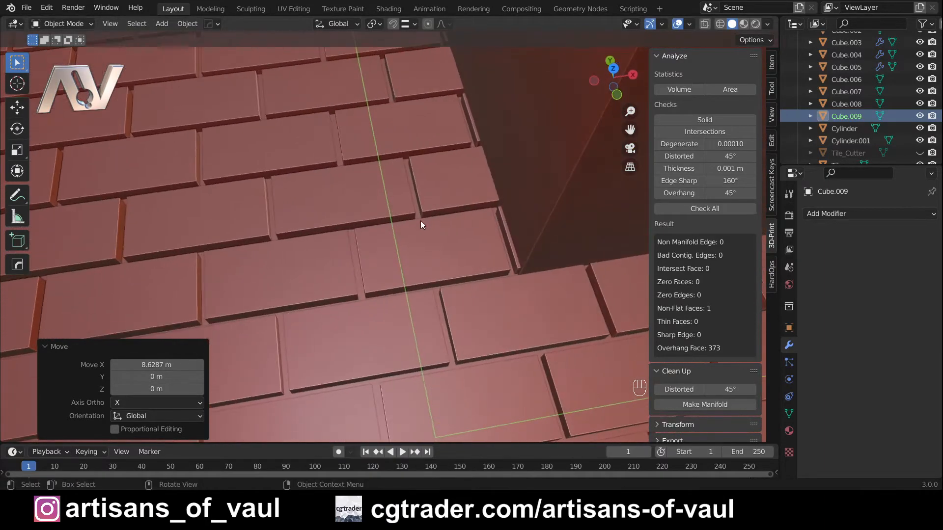
click(393, 24)
middle_drag(507, 241, 437, 304)
key(g)
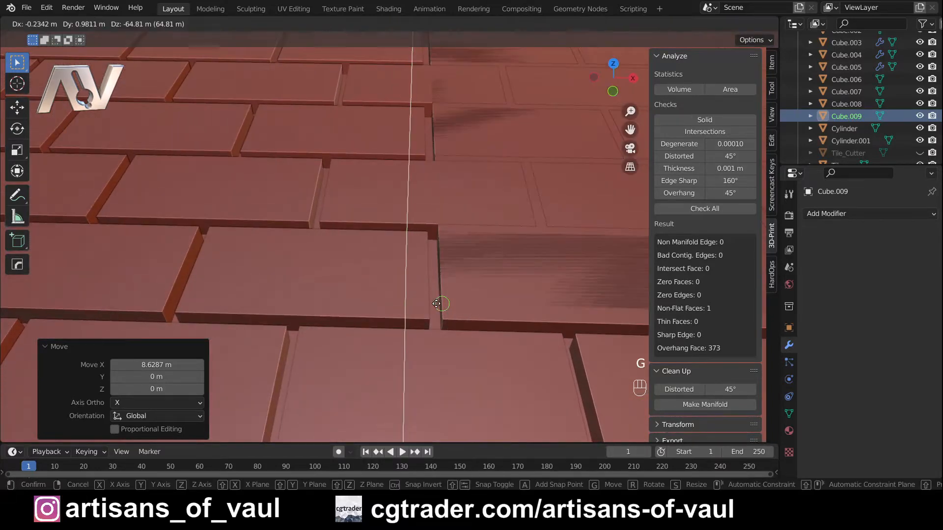
key(x)
click(429, 303)
Add a Boolean modifier set to Difference to the lower floor's Tiles object, using the first cube, Cube.008, as its cutter.
scroll(411, 261, down, 5)
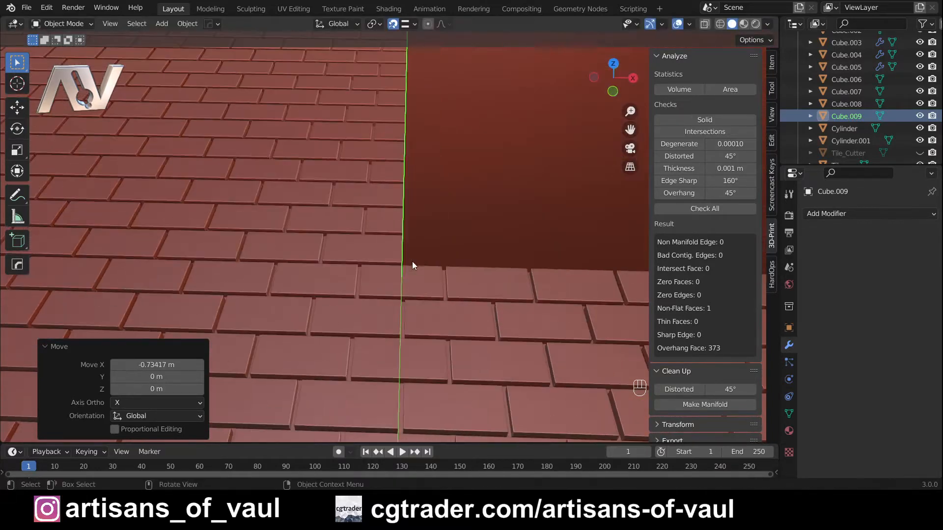
scroll(412, 261, down, 4)
middle_drag(371, 252, 399, 247)
scroll(398, 247, down, 6)
mouse_move(344, 225)
shift+middle_down()
mouse_move(370, 249)
mouse_move(345, 177)
mouse_move(330, 213)
shift+middle_up()
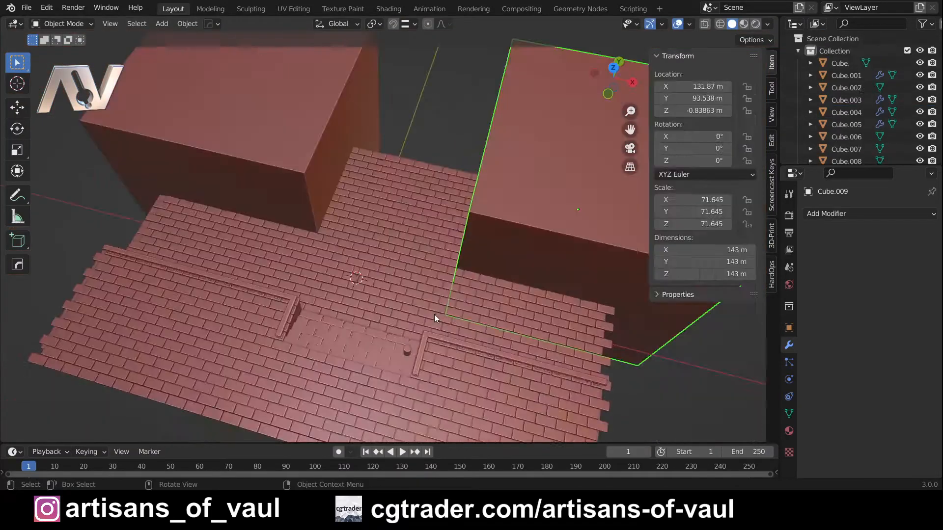
shift+middle_drag(434, 315, 593, 382)
middle_drag(554, 342, 475, 264)
click(475, 264)
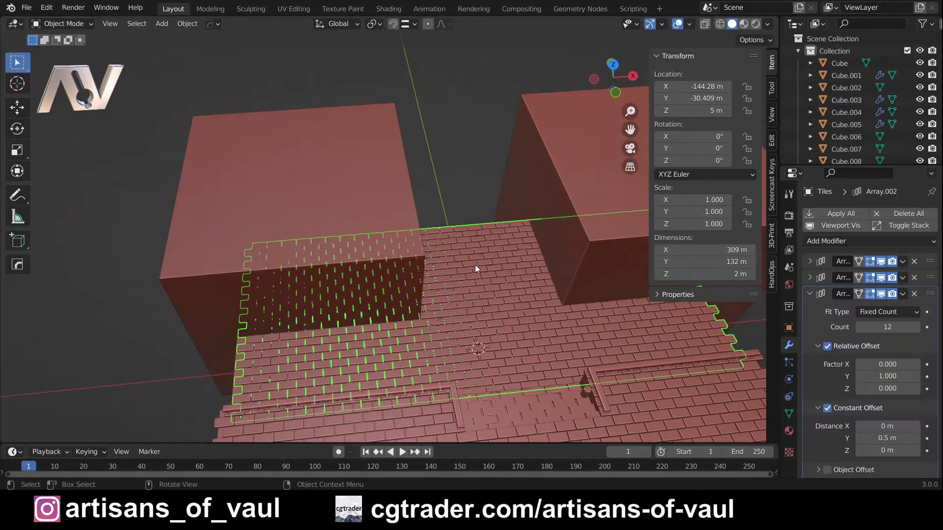
click(808, 293)
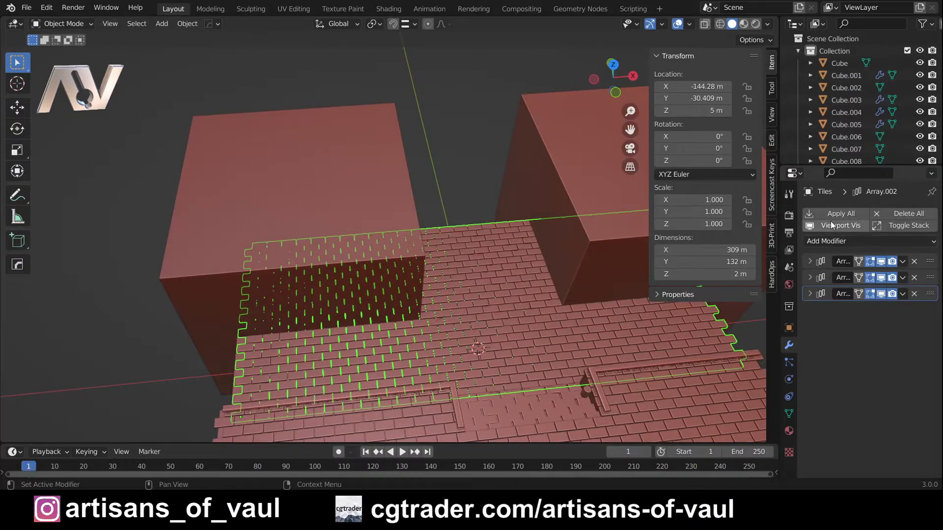
click(817, 241)
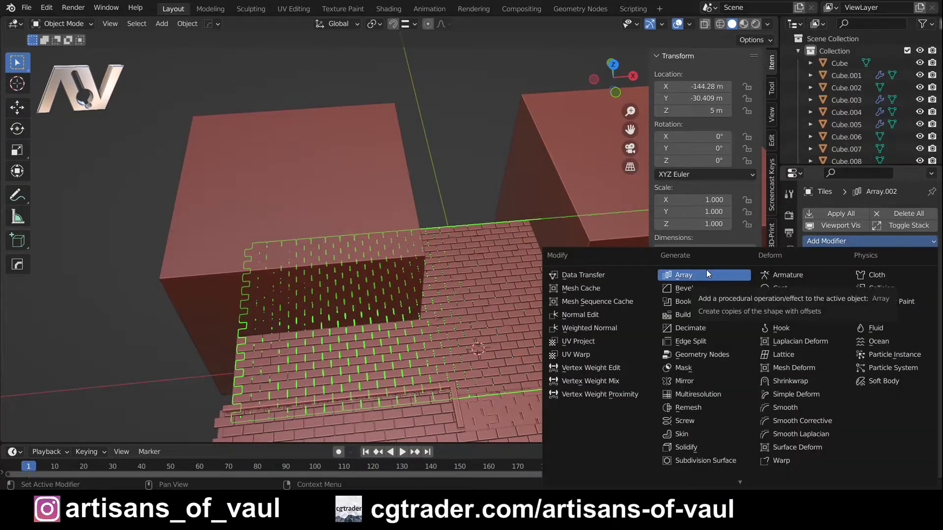
click(693, 302)
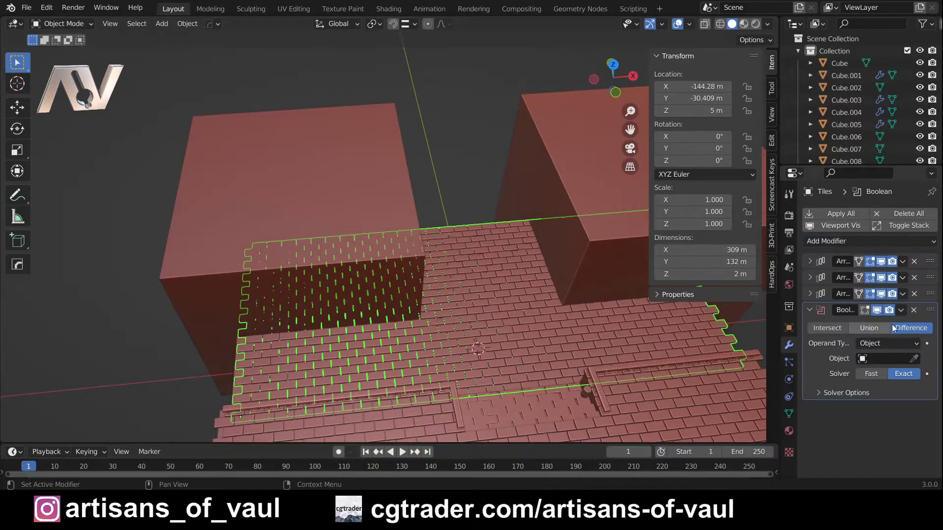
click(914, 358)
click(355, 168)
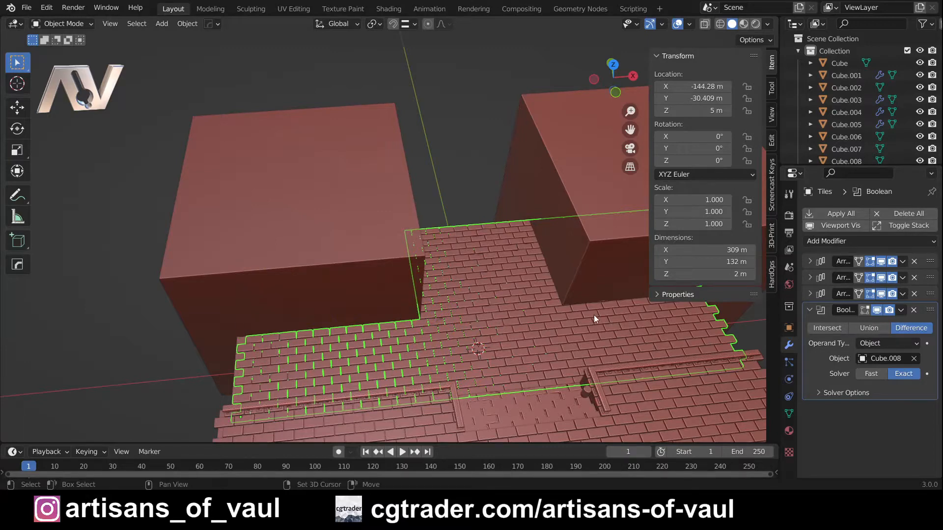
Add a second Difference Boolean modifier to the Tiles object, using the duplicated cube, Cube.009, as its cutter.
middle_drag(604, 319, 466, 329)
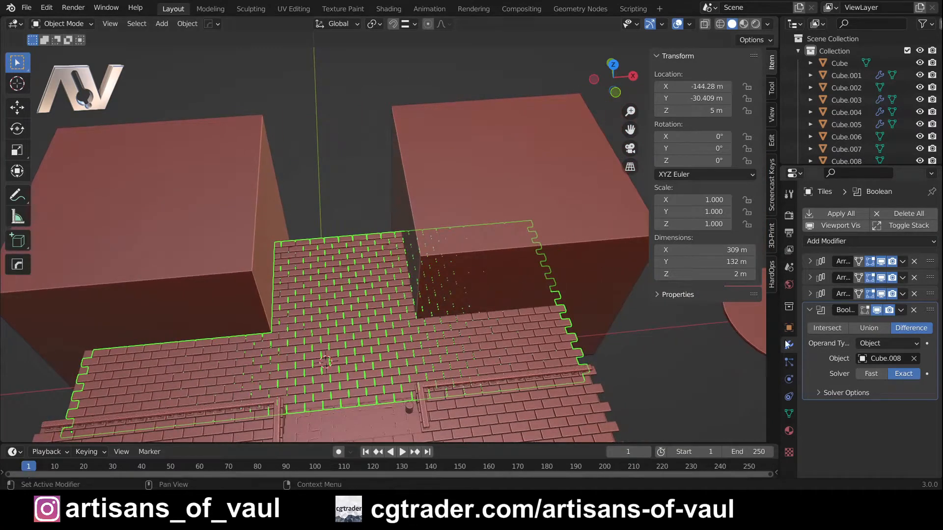
click(547, 176)
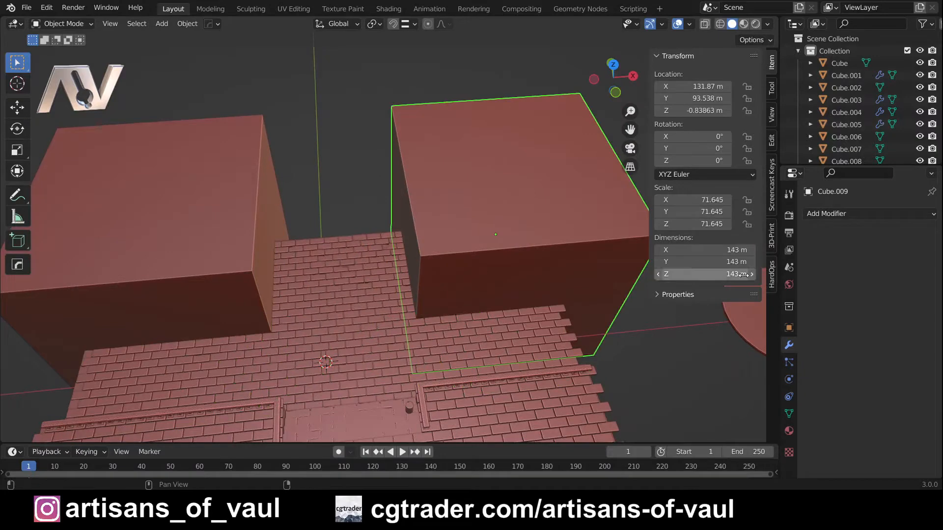
click(385, 369)
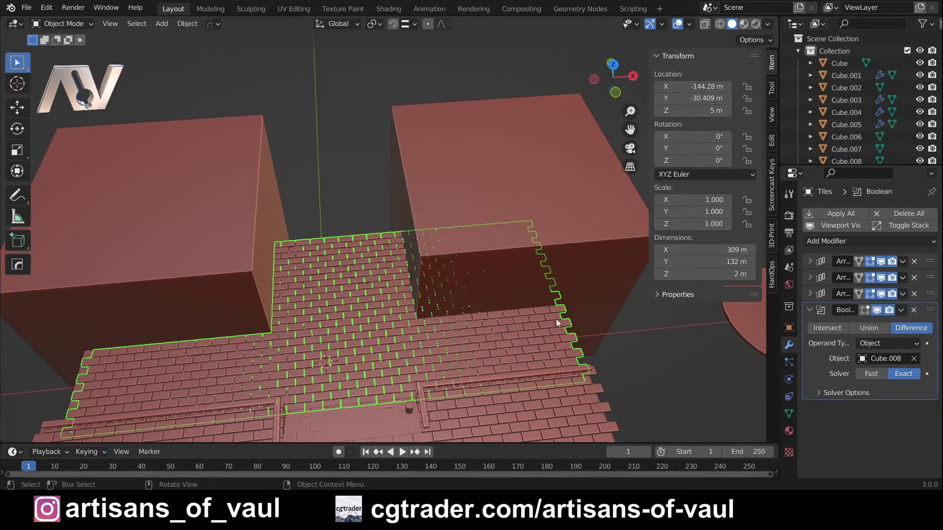
click(824, 241)
click(683, 301)
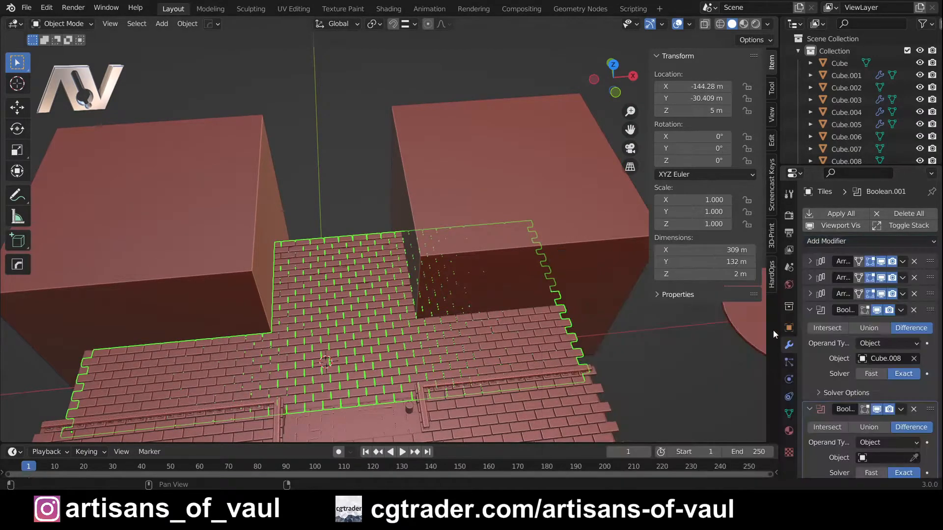
click(914, 457)
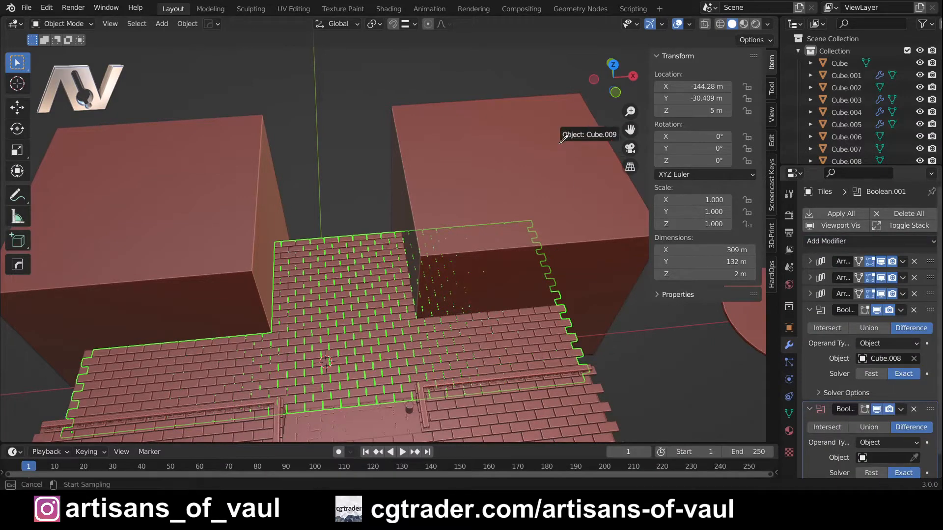
click(562, 140)
Rename the duplicated cube, Cube.009, as LowerTileCutter1.
click(451, 262)
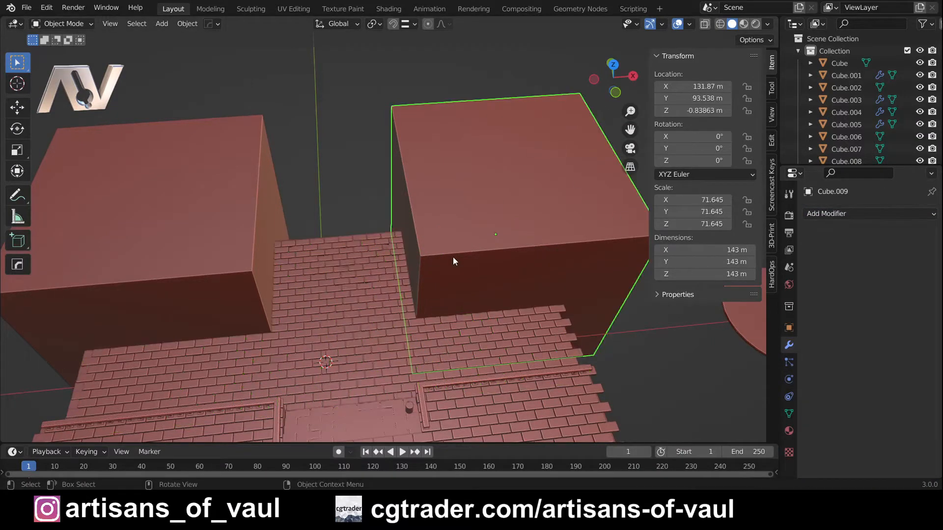
scroll(850, 133, down, 6)
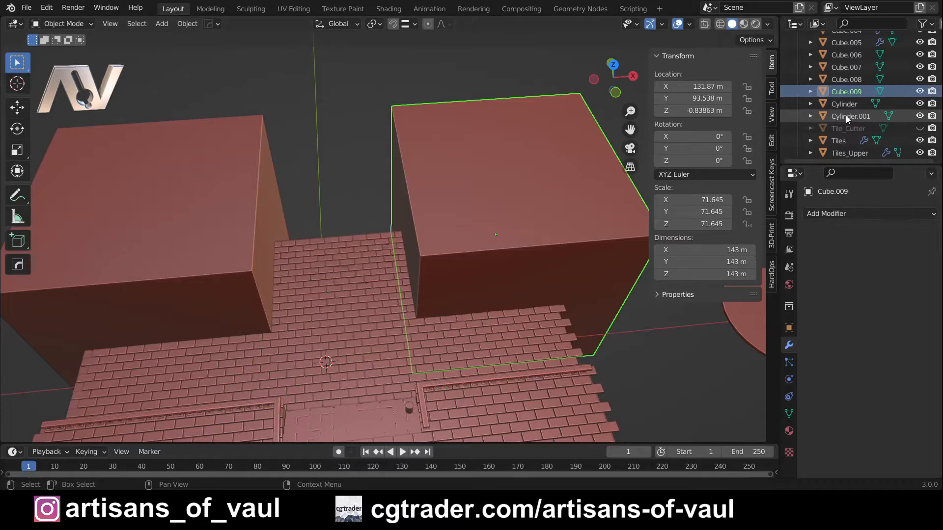
double_click(840, 91)
text(Lowe)
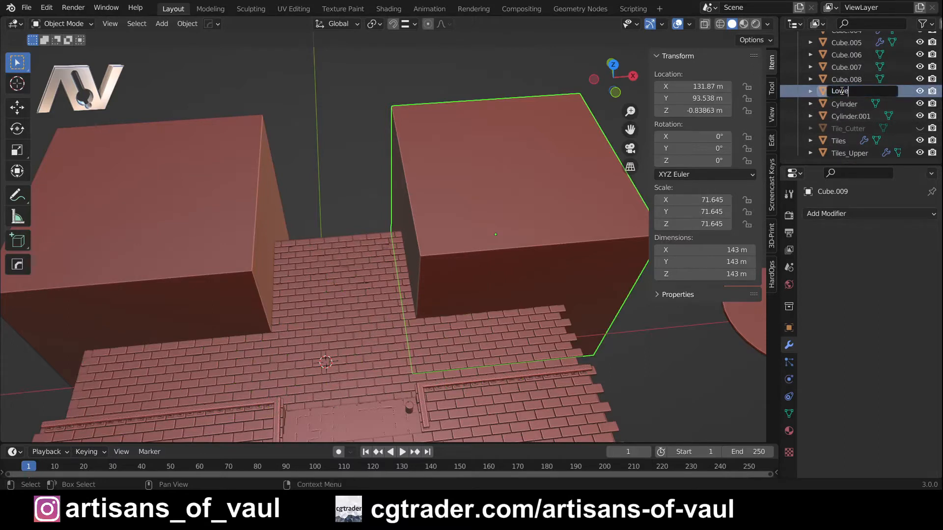
text(rTileCutter1)
key(Return)
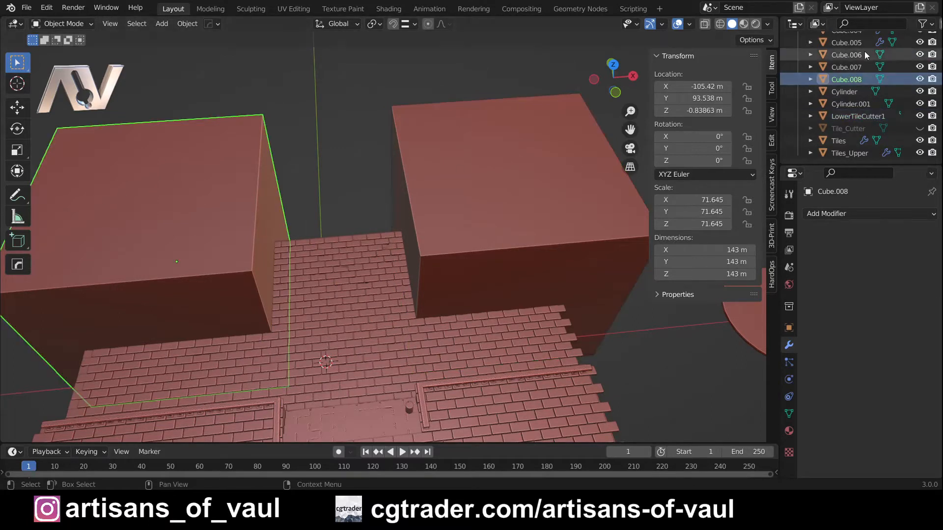
Rename the first cutter cube, Cube.008, as LowerTileCutter2.
double_click(846, 83)
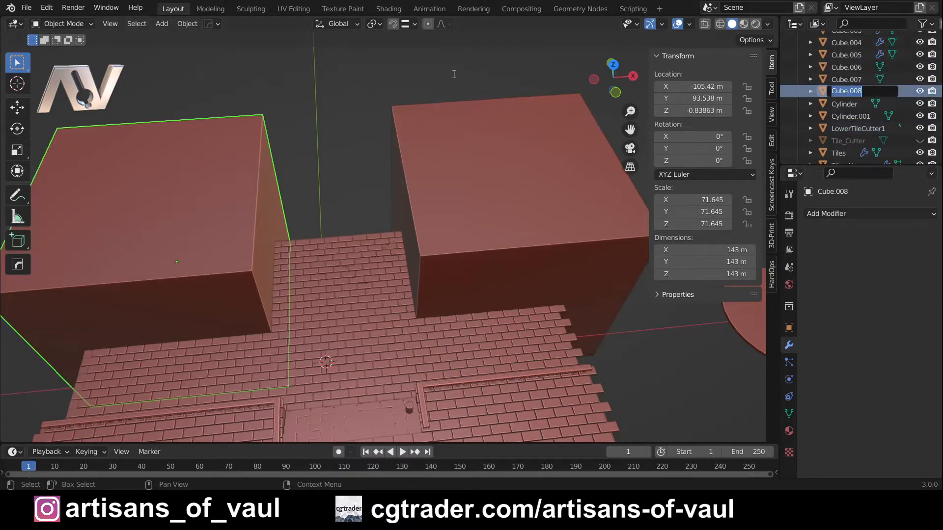
key(Escape)
double_click(833, 91)
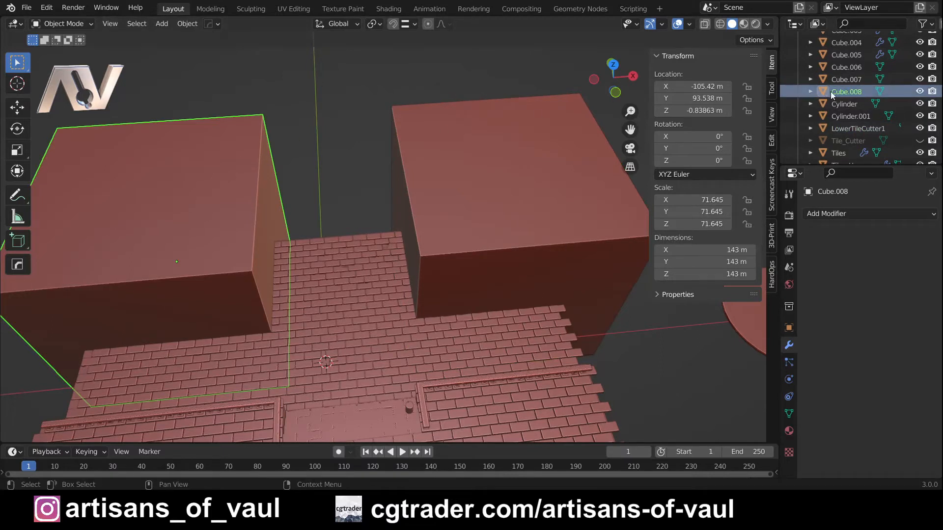
text(Lower)
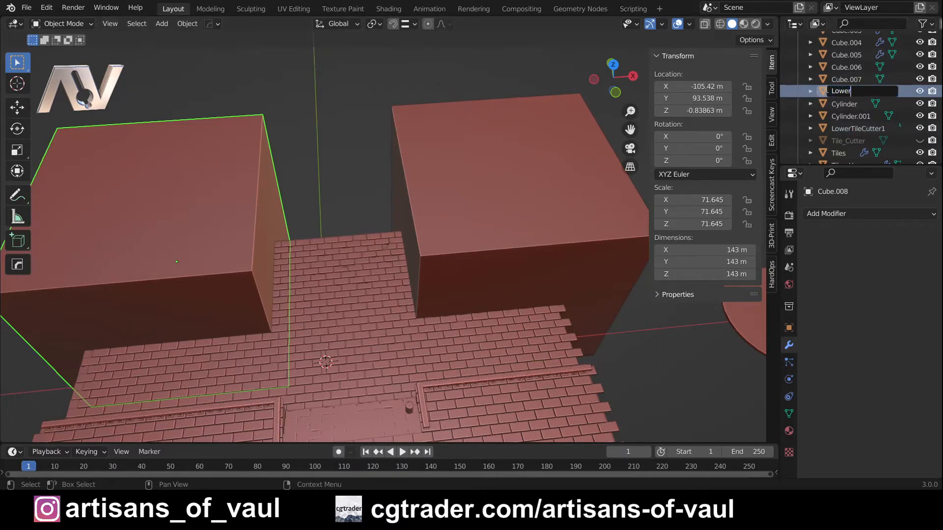
text(TileCutter2)
key(Return)
Hide both cutter cubes, LowerTileCutter1 and LowerTileCutter2, to reveal the trimmed lower floor tiles.
click(567, 210)
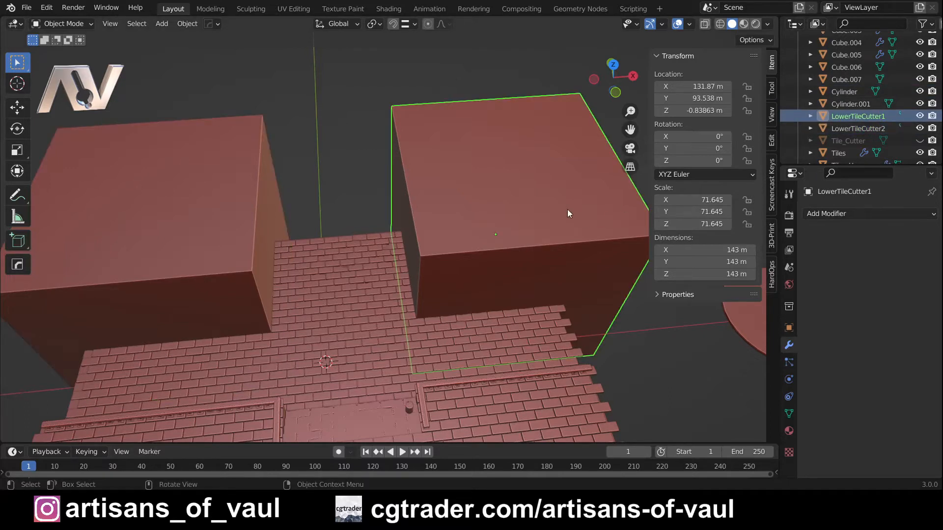
key(h)
click(238, 204)
key(h)
middle_drag(379, 276, 393, 323)
scroll(372, 288, down, 5)
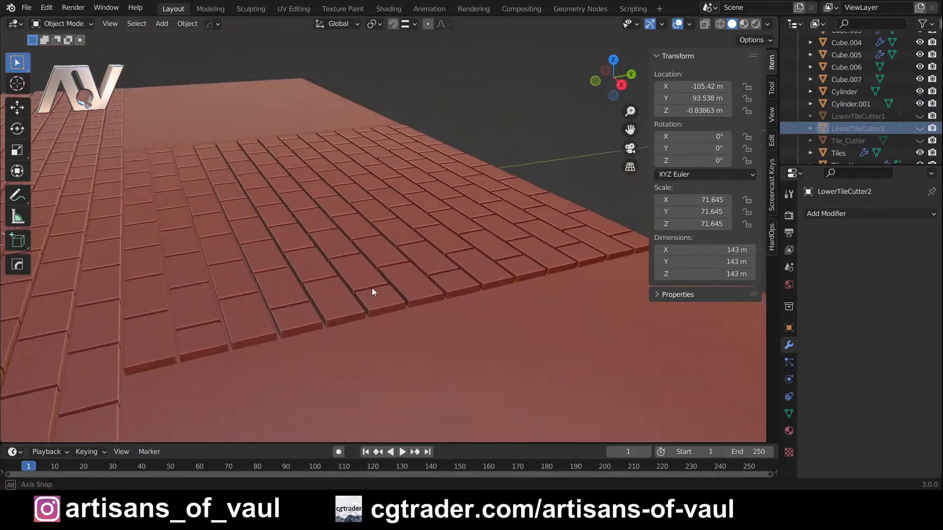
middle_drag(354, 290, 470, 296)
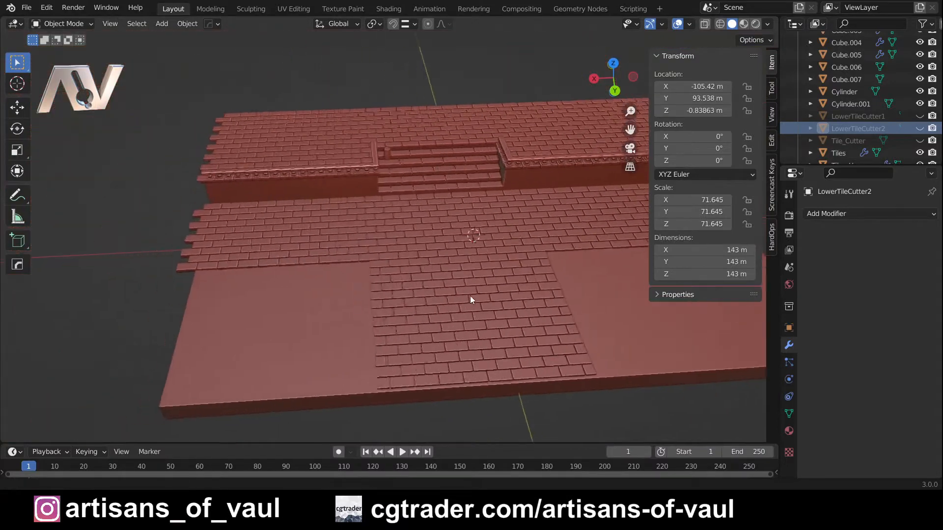
Enter Edit Mode on the stair mesh, Cube.002, and examine the brick joints and vertices along the steps.
middle_drag(260, 282, 276, 286)
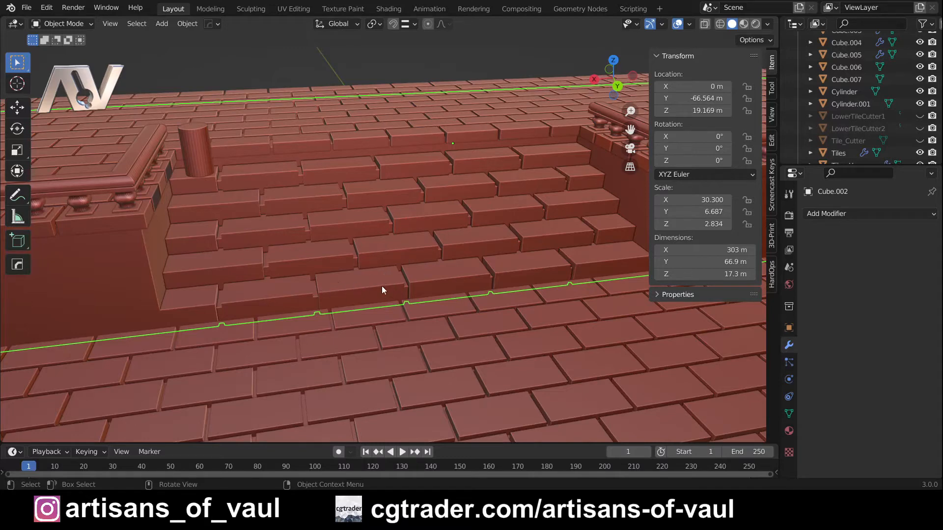
key(Tab)
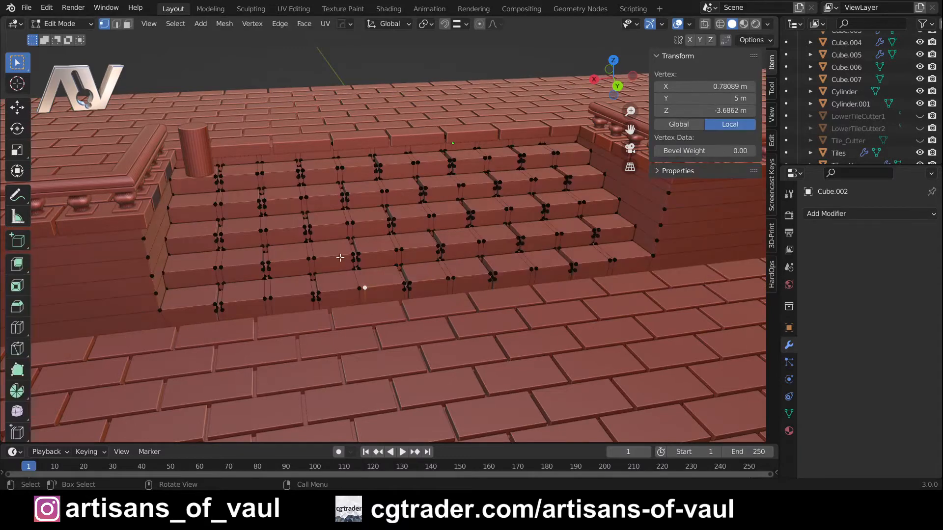
scroll(344, 262, up, 4)
middle_drag(210, 122, 195, 150)
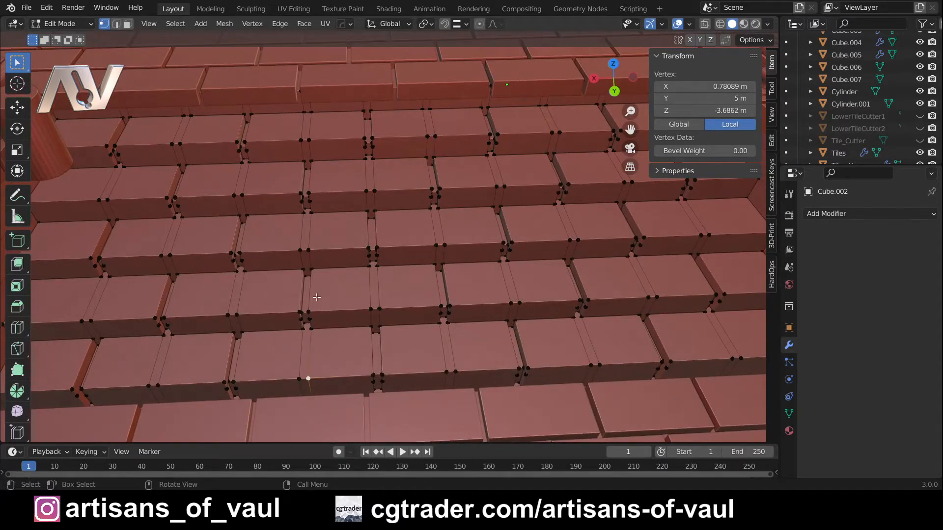
middle_drag(316, 297, 327, 208)
middle_drag(248, 336, 282, 333)
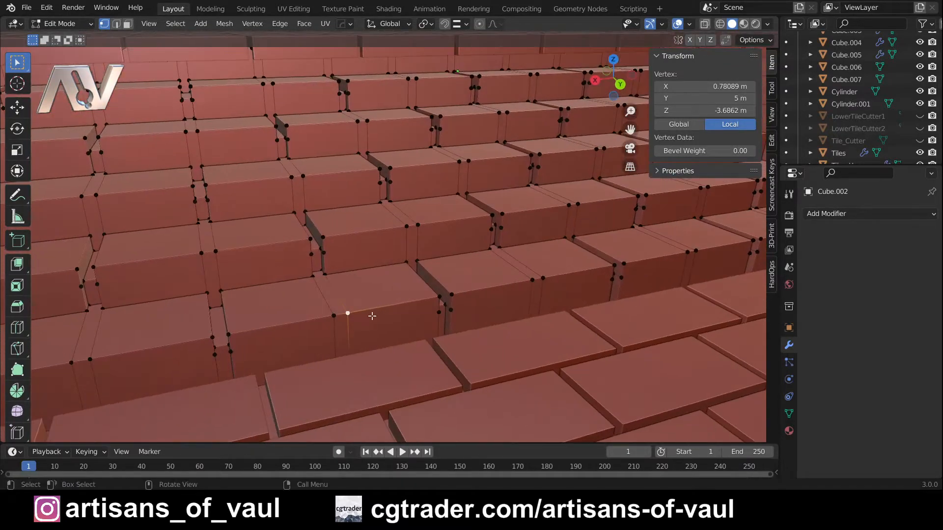
middle_drag(372, 317, 391, 236)
scroll(415, 275, down, 6)
scroll(352, 255, up, 7)
scroll(344, 269, up, 3)
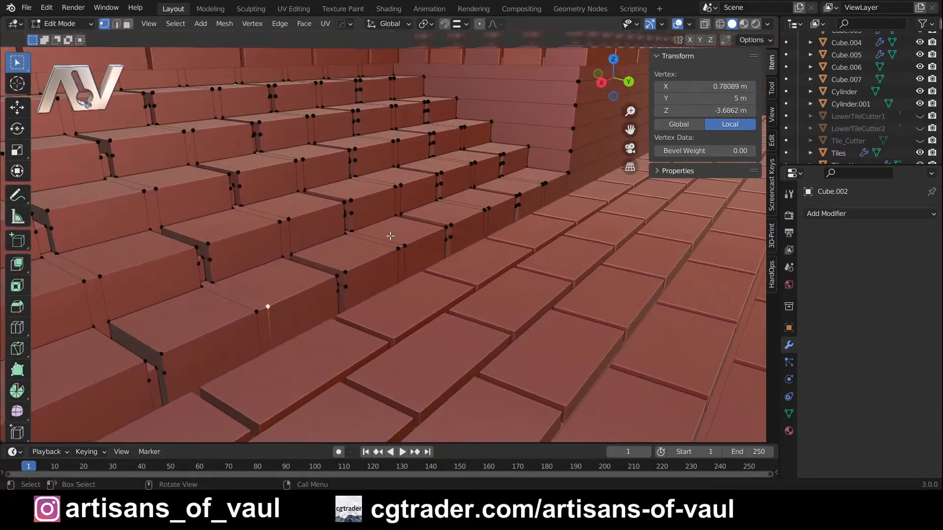
Return the stair mesh to Object Mode and apply its scale.
scroll(385, 240, up, 4)
scroll(379, 242, up, 2)
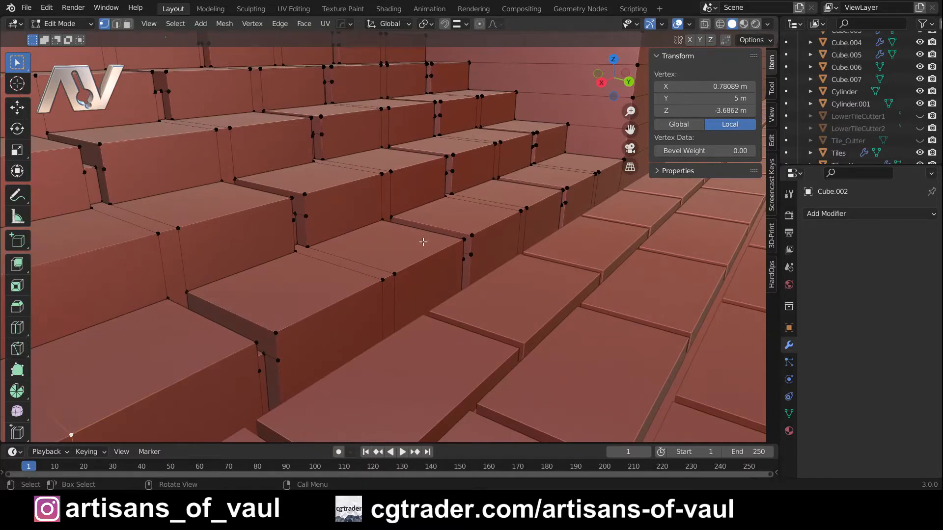
key(Tab)
scroll(414, 243, down, 4)
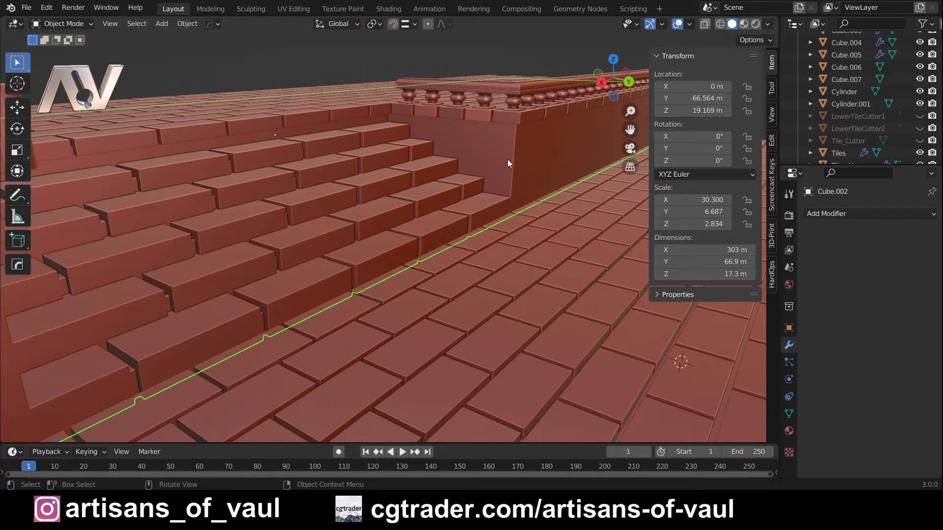
key(ctrl+a)
click(455, 224)
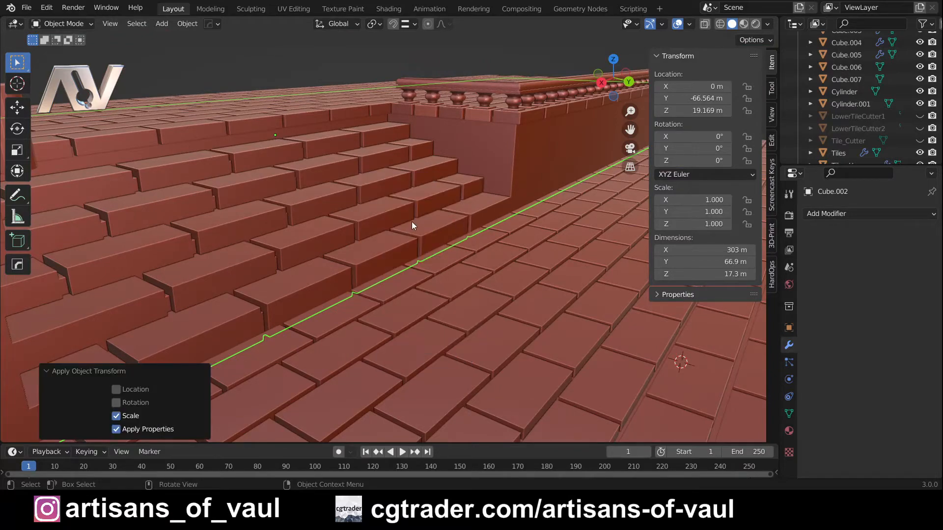
Bevel two adjoining top front edge segments of a lowest-step brick by about 0.785 m with a single segment.
middle_drag(412, 222, 370, 258)
scroll(422, 250, up, 5)
scroll(406, 248, up, 2)
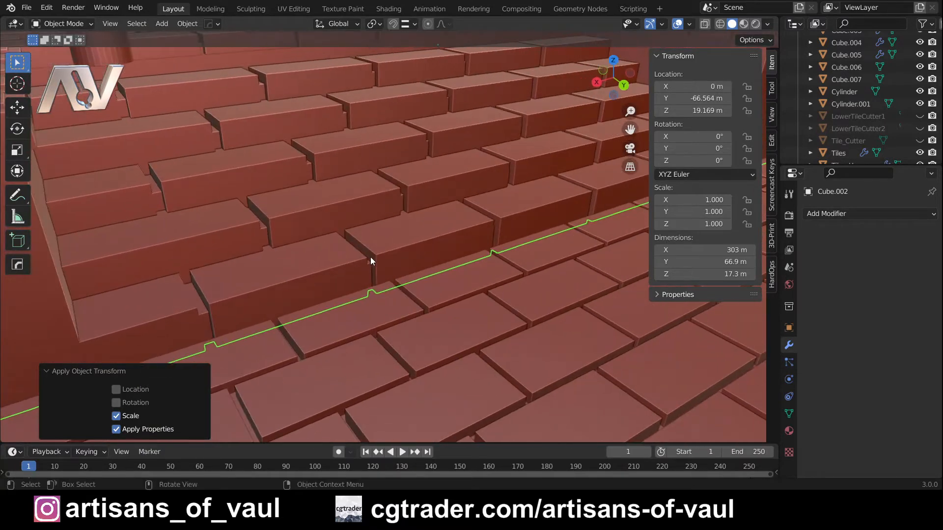
key(Tab)
scroll(370, 257, up, 4)
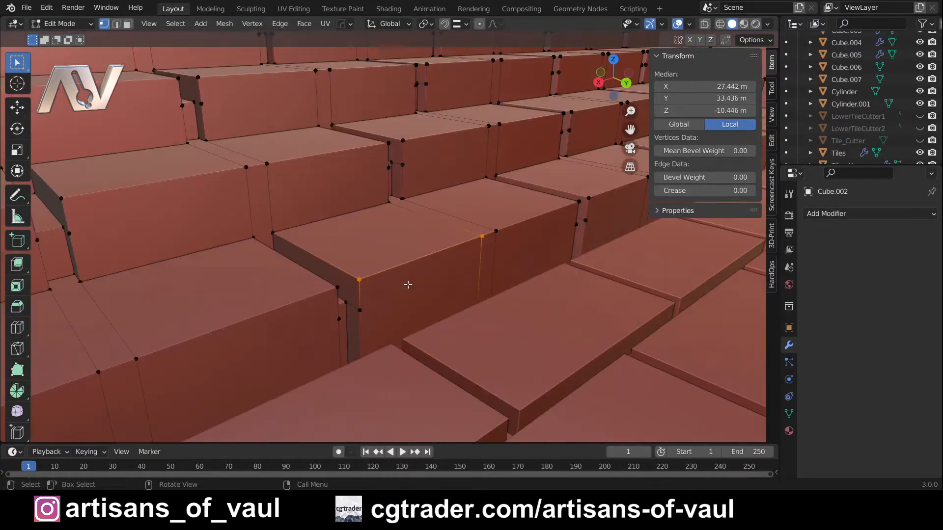
click(116, 25)
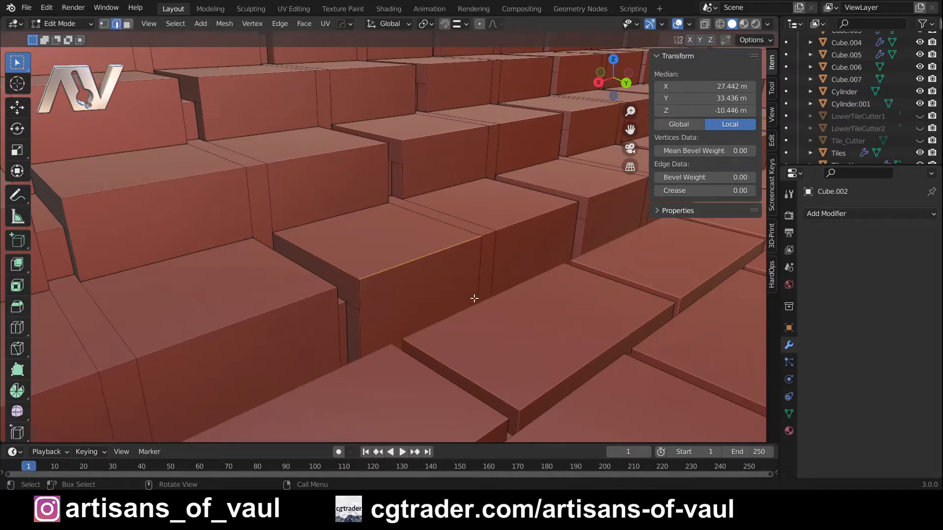
shift+click(485, 233)
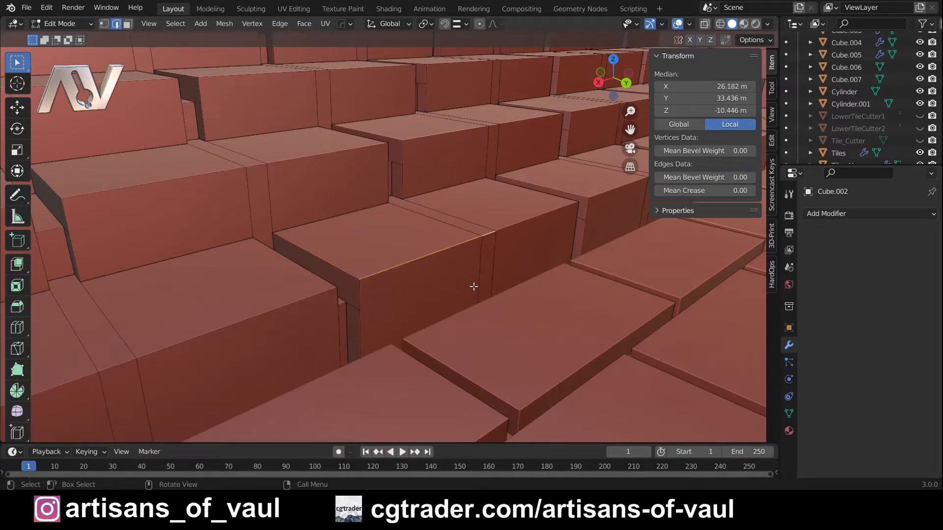
key(ctrl+b)
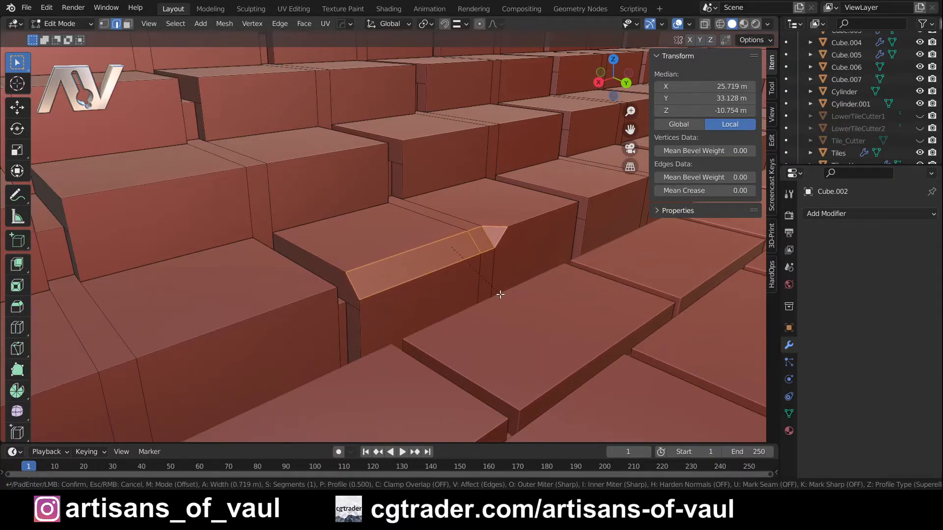
scroll(499, 294, up, 6)
scroll(500, 294, down, 6)
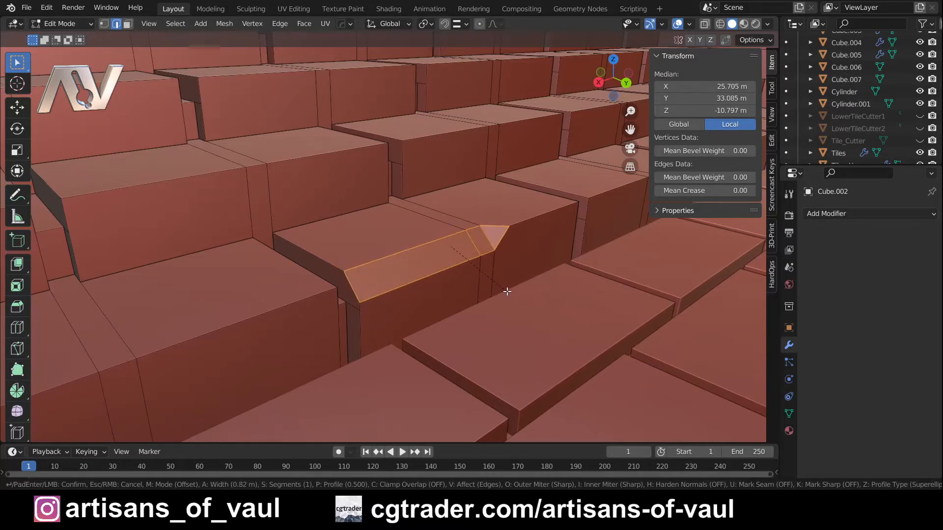
click(504, 293)
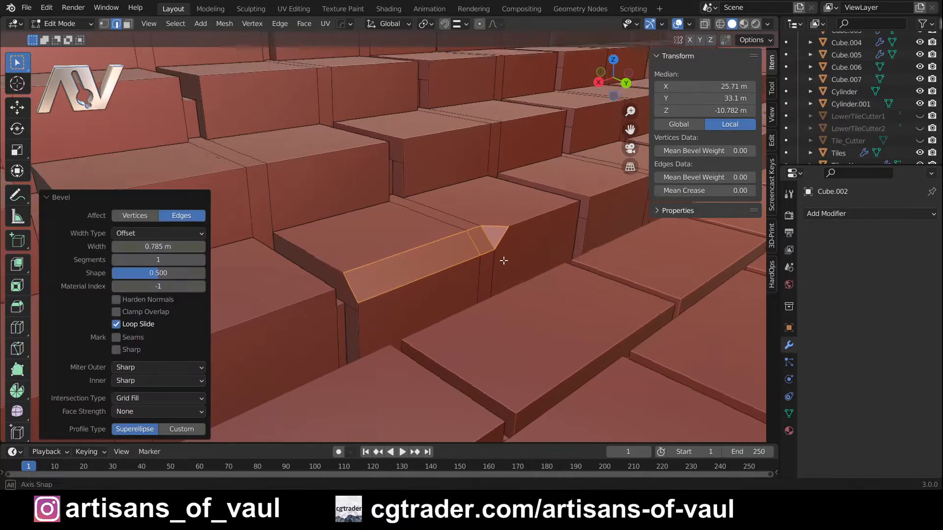
Switch to vertex selection and select the pointed end vertex of the new bevel.
middle_drag(501, 261, 549, 201)
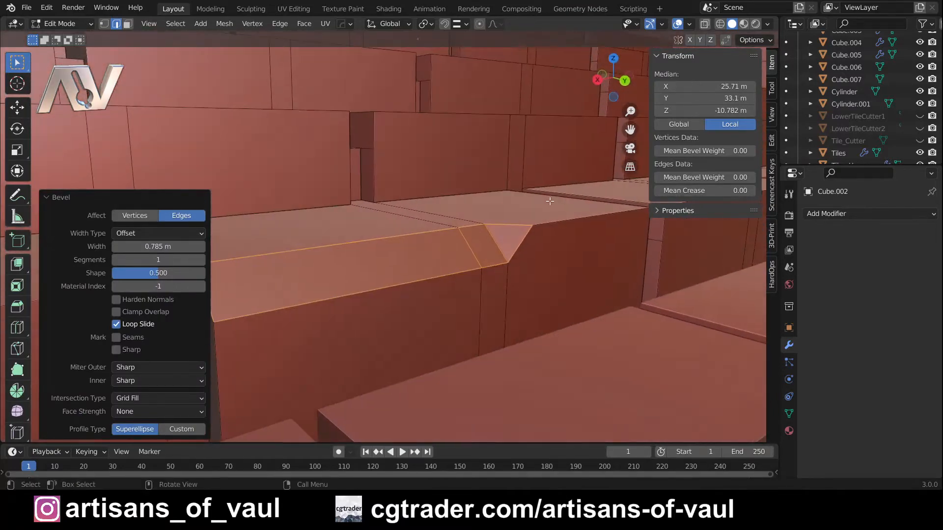
scroll(545, 233, down, 2)
key(1)
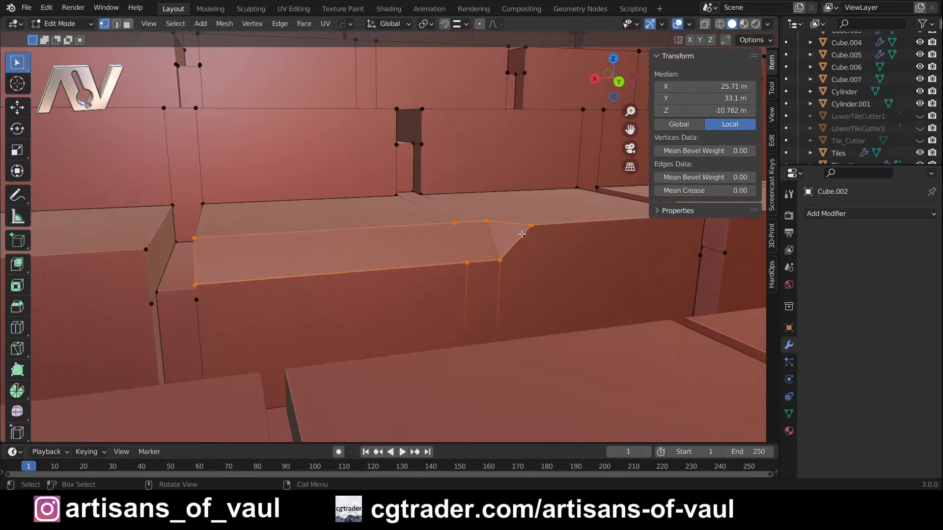
click(538, 226)
middle_drag(569, 228, 395, 290)
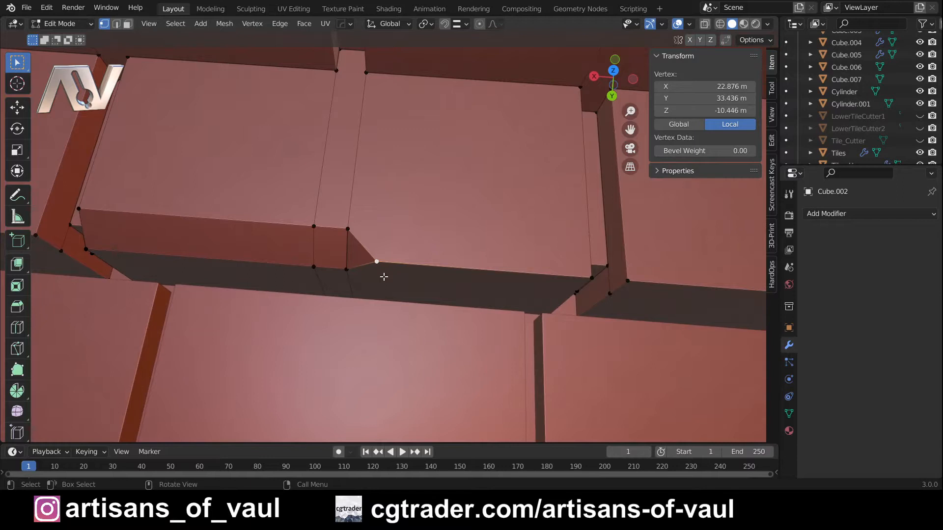
key(g)
key(x)
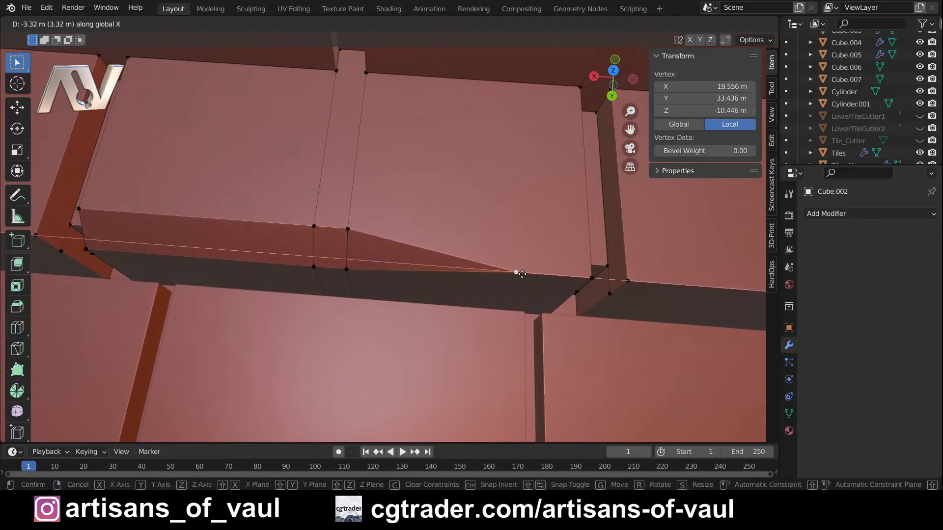
key(Escape)
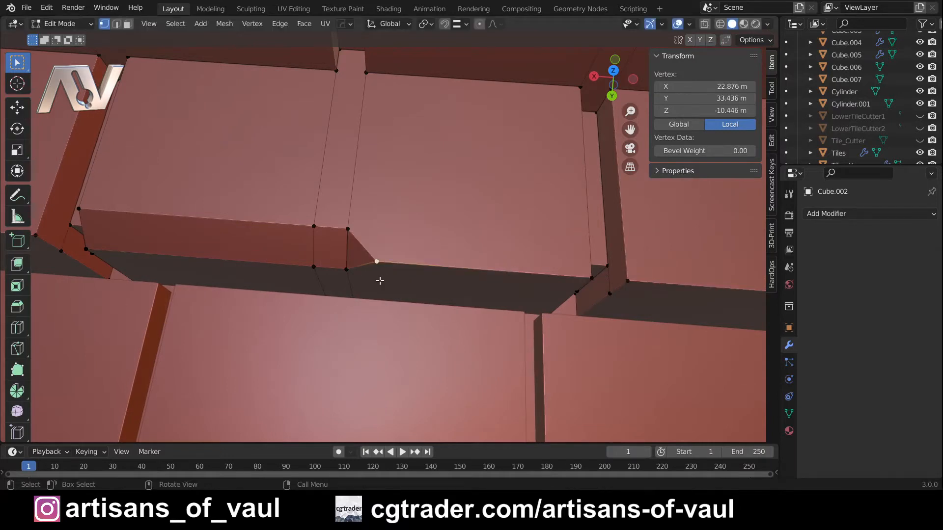
Slide the bevel's end vertex along the brick's front edge by a factor of about 0.754 and return to Object Mode.
key(shift+v)
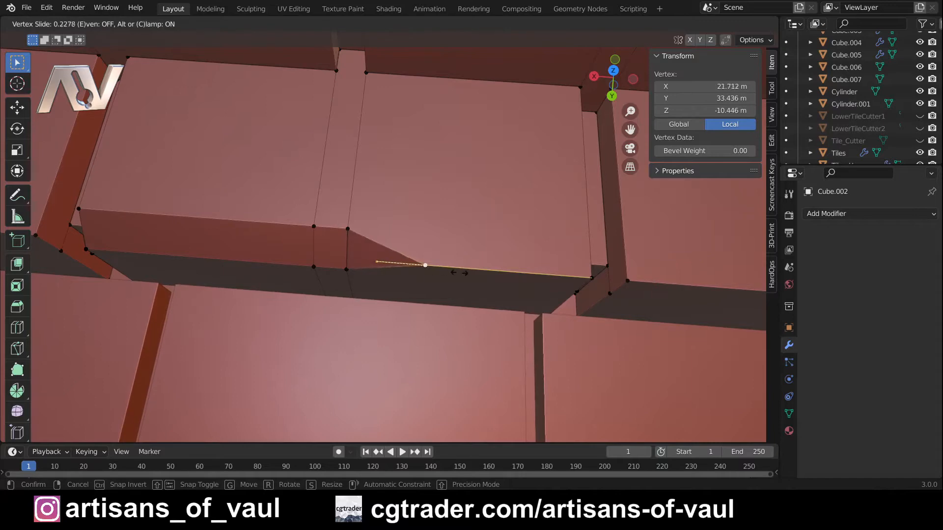
click(561, 282)
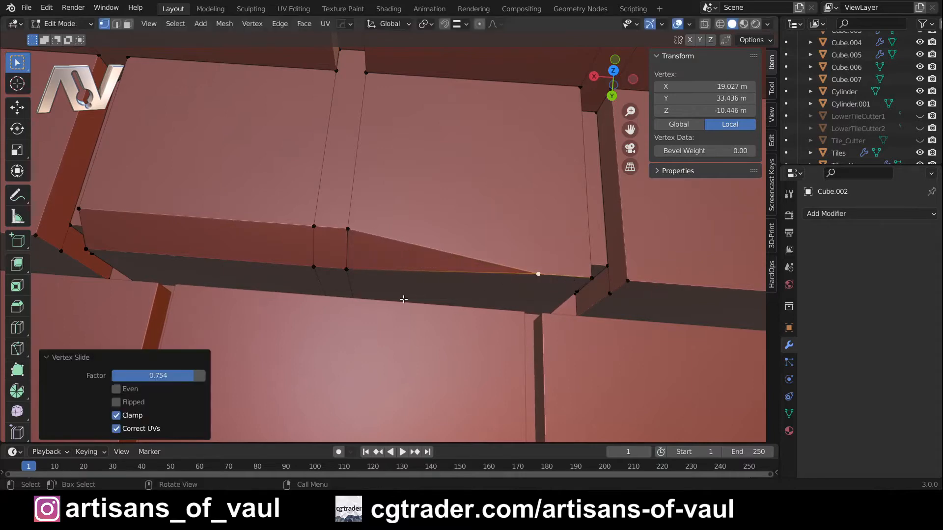
key(Tab)
middle_drag(400, 296, 344, 235)
scroll(411, 230, down, 5)
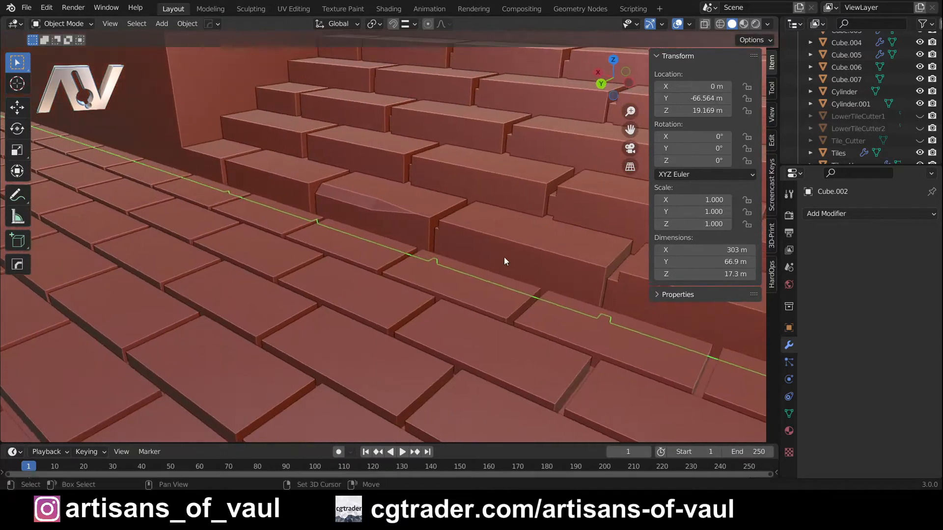
In Edit Mode, slide one of the paired middle front-edge vertices on a mid-stair brick toward its nearer end by a factor of about 0.636.
scroll(504, 257, up, 4)
shift+middle_drag(434, 294, 402, 282)
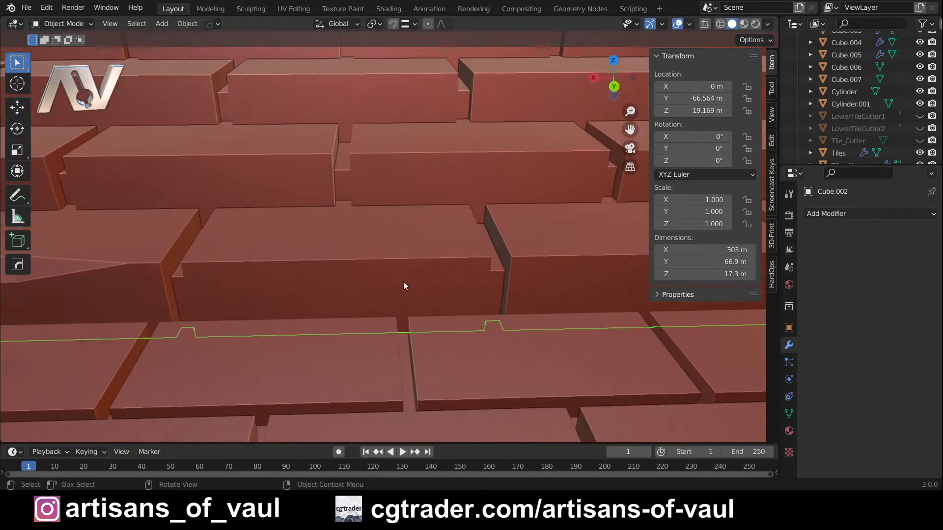
click(352, 253)
scroll(429, 203, down, 3)
middle_drag(429, 203, 284, 305)
click(425, 241)
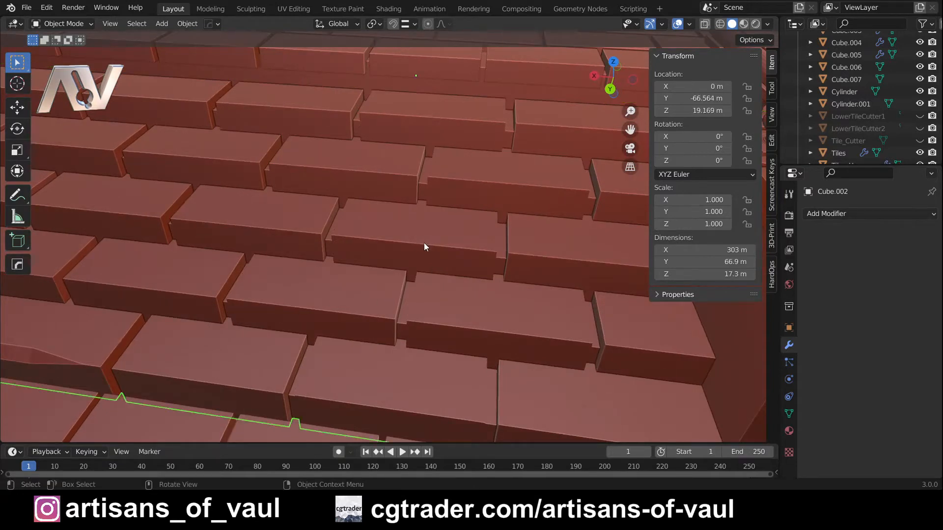
click(422, 246)
click(423, 246)
key(Tab)
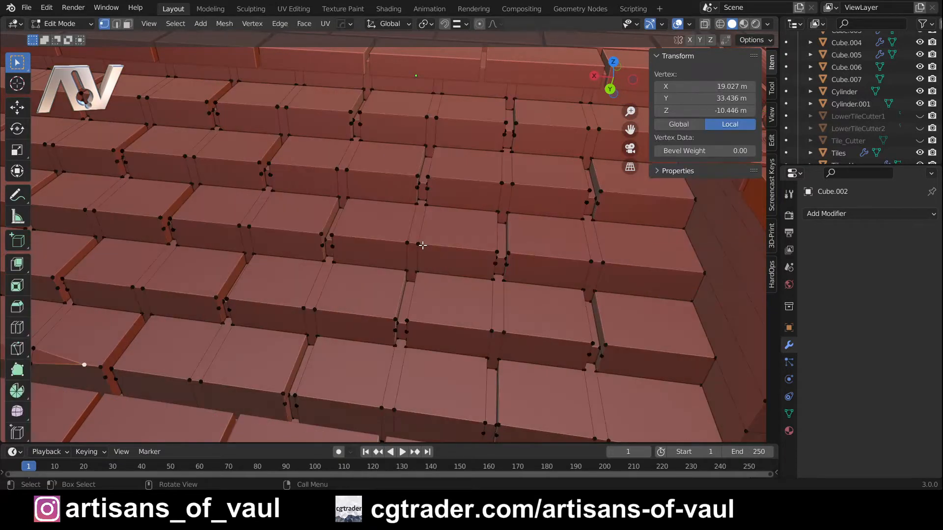
click(415, 244)
scroll(421, 242, up, 2)
key(shift+v)
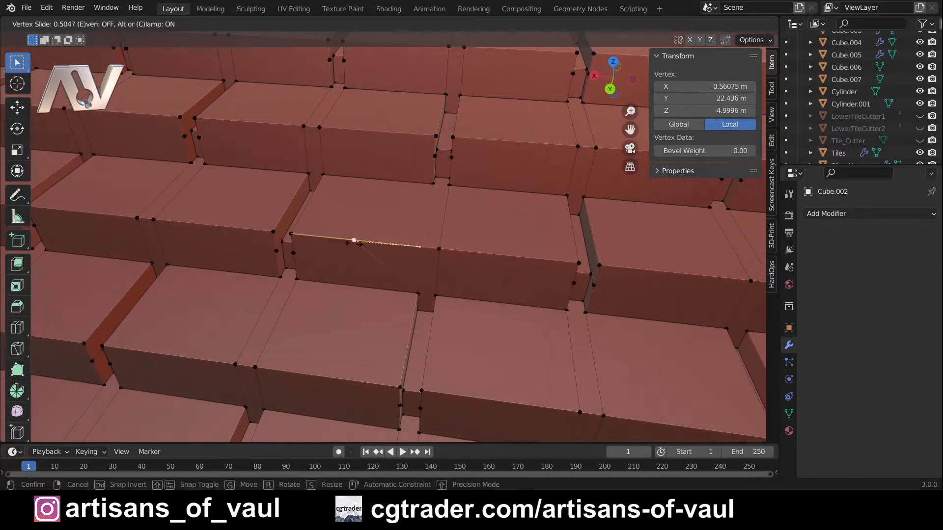
click(380, 247)
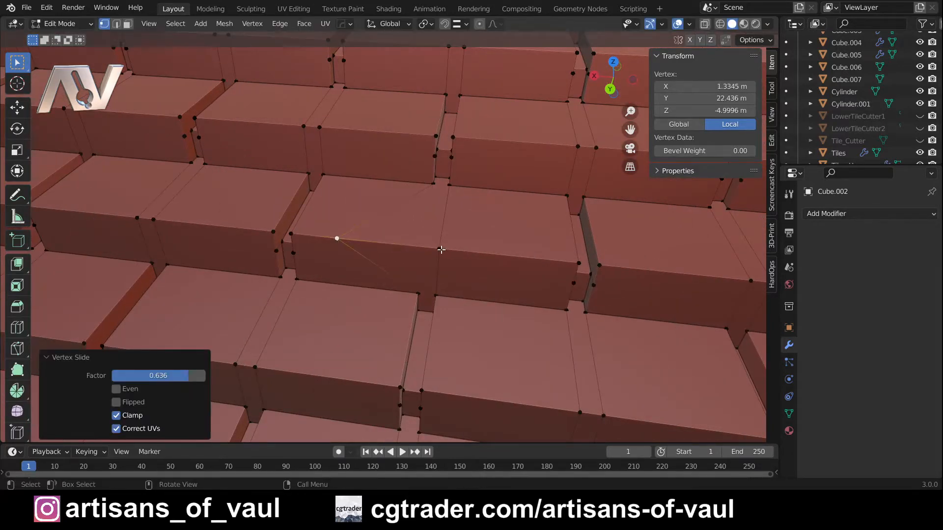
Enable Screencast Keys and slide the brick's second middle front-edge vertex toward the opposite end by a factor of about 0.32.
click(772, 186)
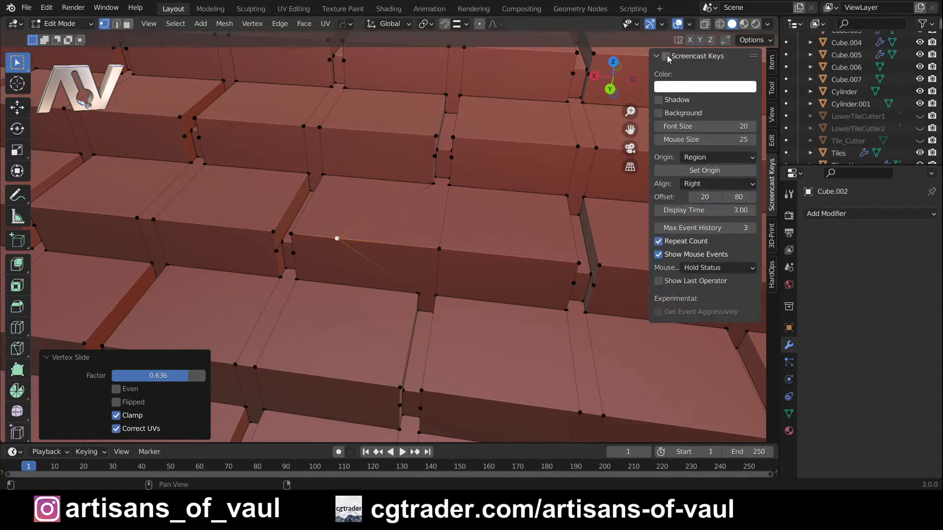
click(666, 56)
click(437, 251)
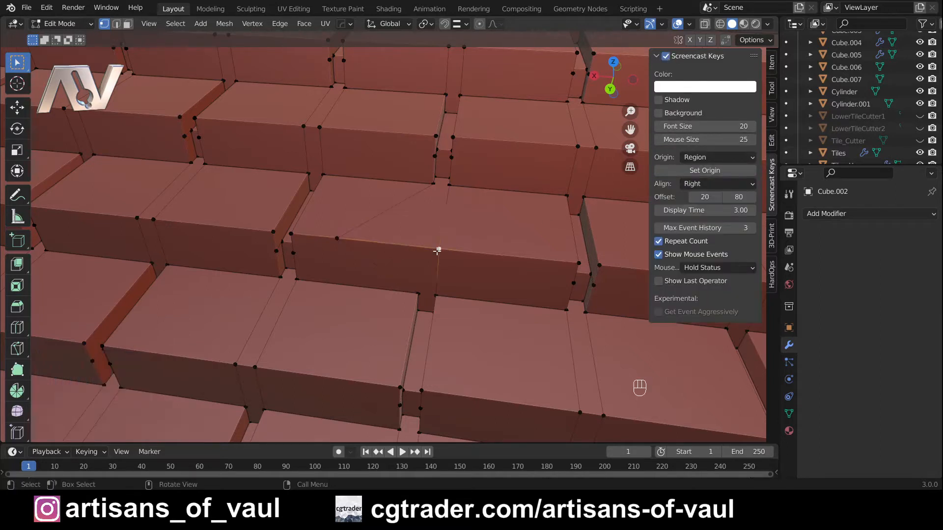
key(g)
key(g)
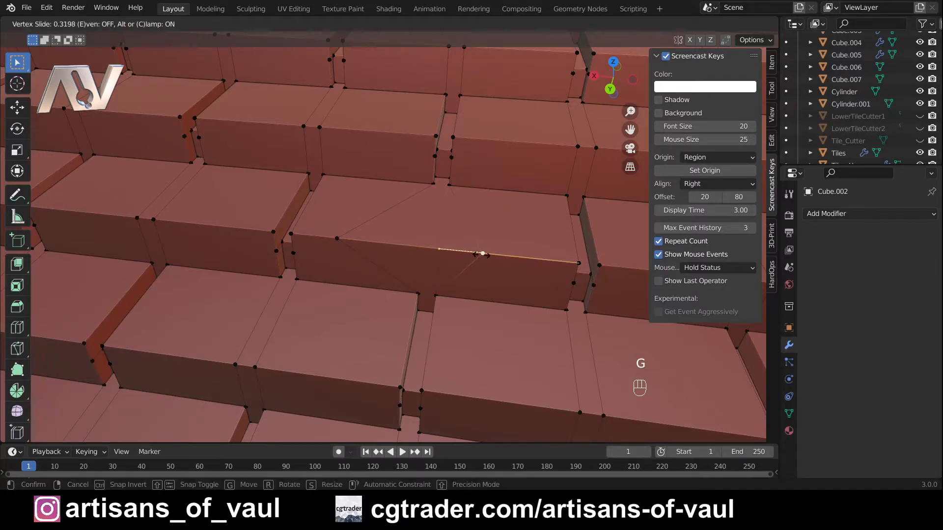
click(475, 255)
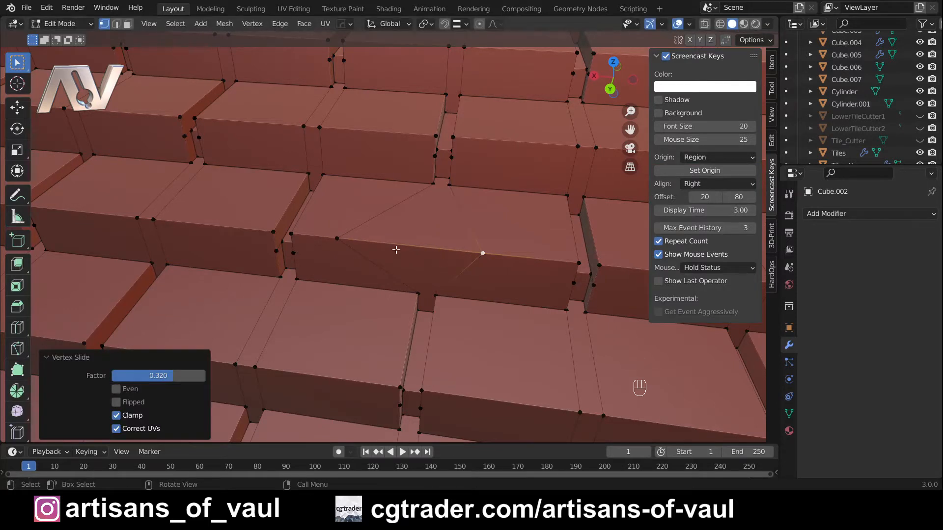
Bevel the front edge segment between the two slid vertices and return to Object Mode.
key(Tab)
key(Tab)
key(2)
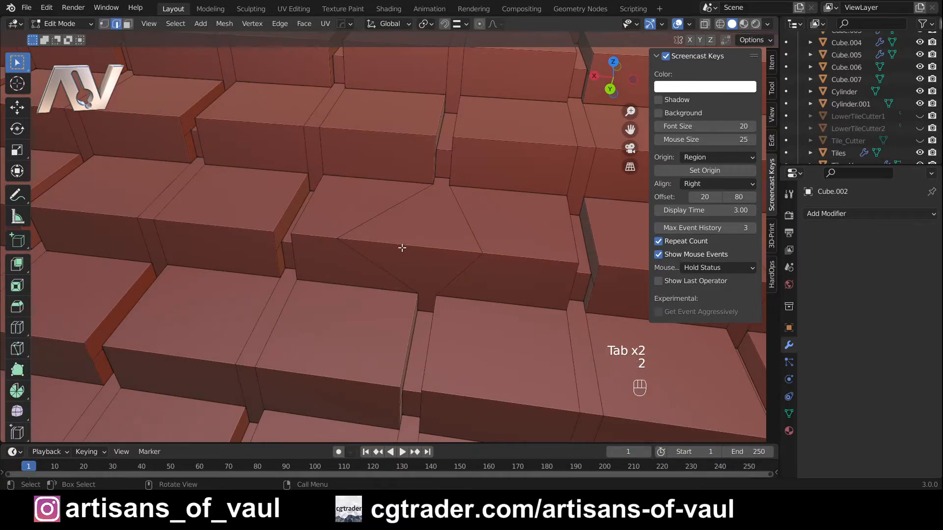
click(403, 247)
key(ctrl+b)
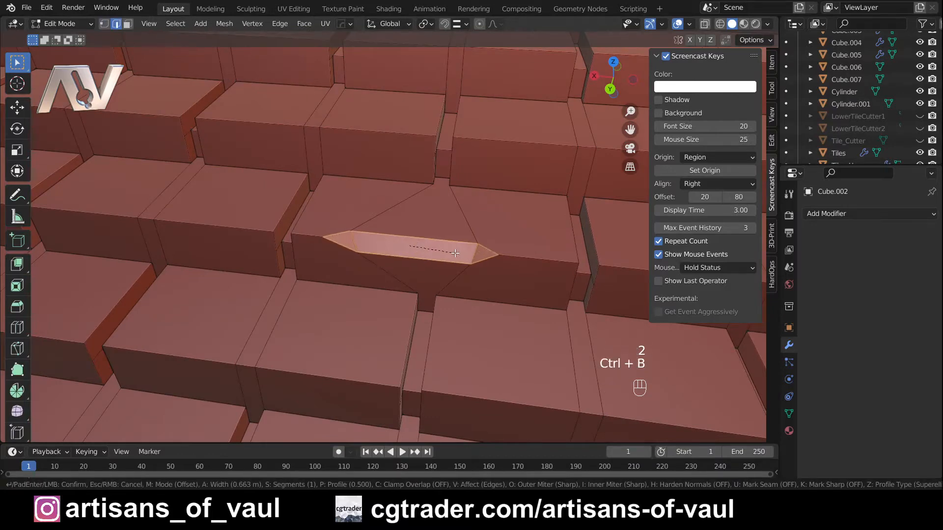
click(442, 259)
middle_drag(442, 259, 380, 272)
key(Tab)
Bevel the adjoining top front edge segments of another mid-stair brick by about 1.18 m.
middle_drag(417, 246, 452, 188)
scroll(451, 189, down, 2)
shift+middle_drag(311, 200, 378, 179)
key(Tab)
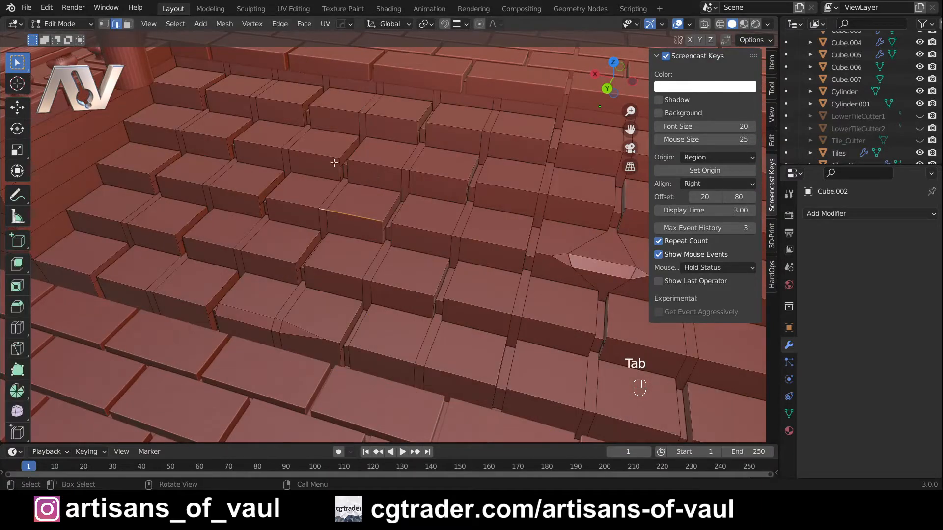
scroll(320, 154, up, 3)
shift+middle_drag(284, 143, 248, 214)
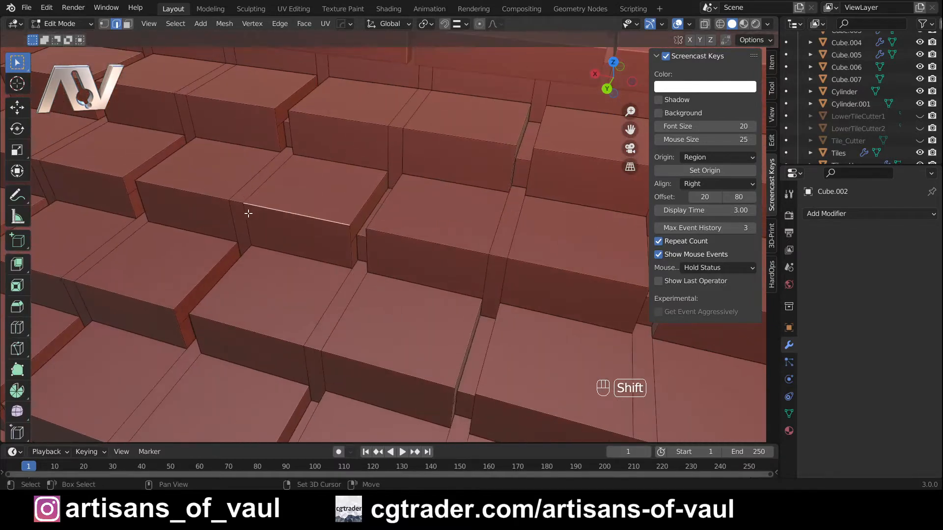
key(ctrl+b)
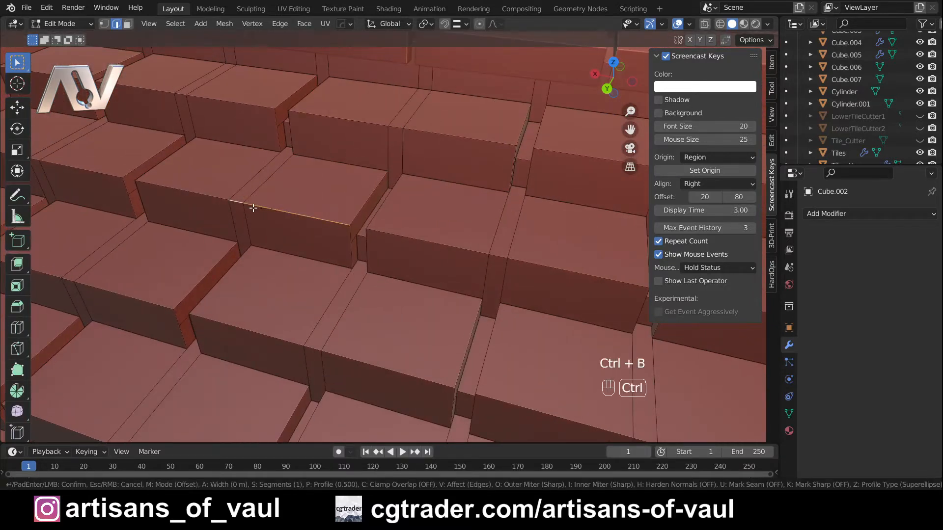
click(317, 199)
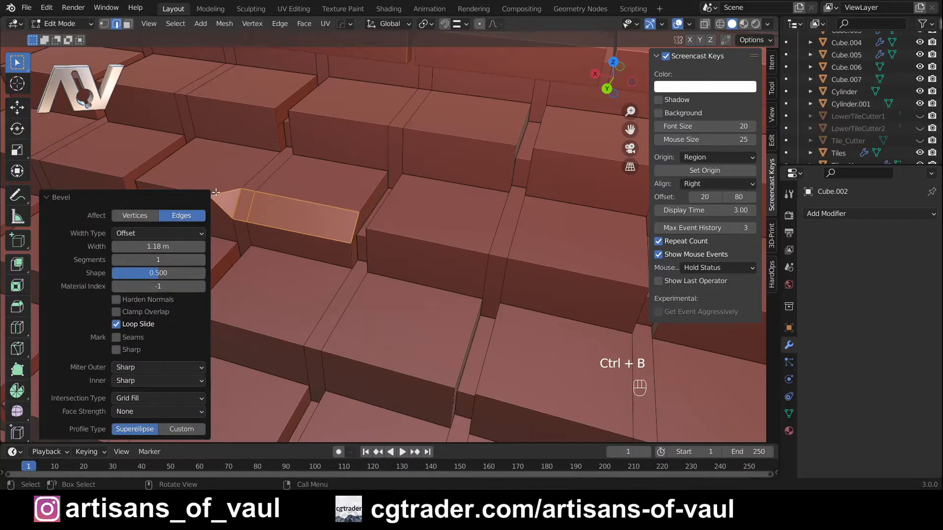
Slide the pointed end vertex of the new bevel along the brick's top front edge by a factor of about 0.388.
shift+middle_drag(245, 181, 278, 226)
key(1)
click(278, 225)
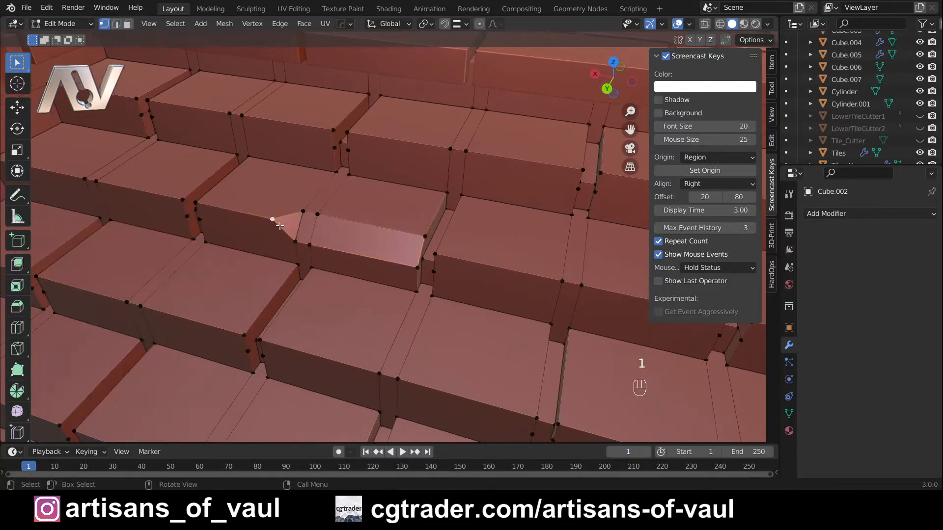
key(g)
key(g)
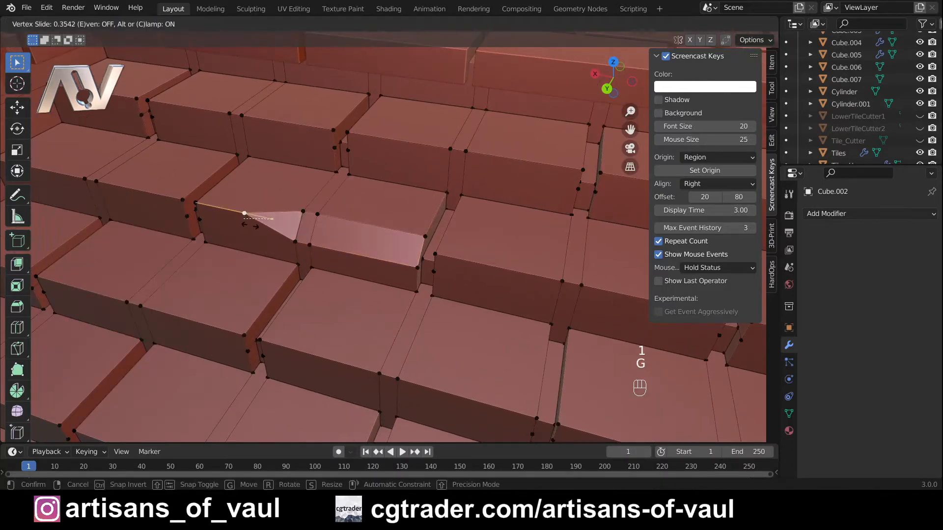
click(246, 225)
Bevel the top front edge segment at the end of another mid-stair brick.
scroll(246, 225, down, 6)
middle_drag(255, 224, 399, 305)
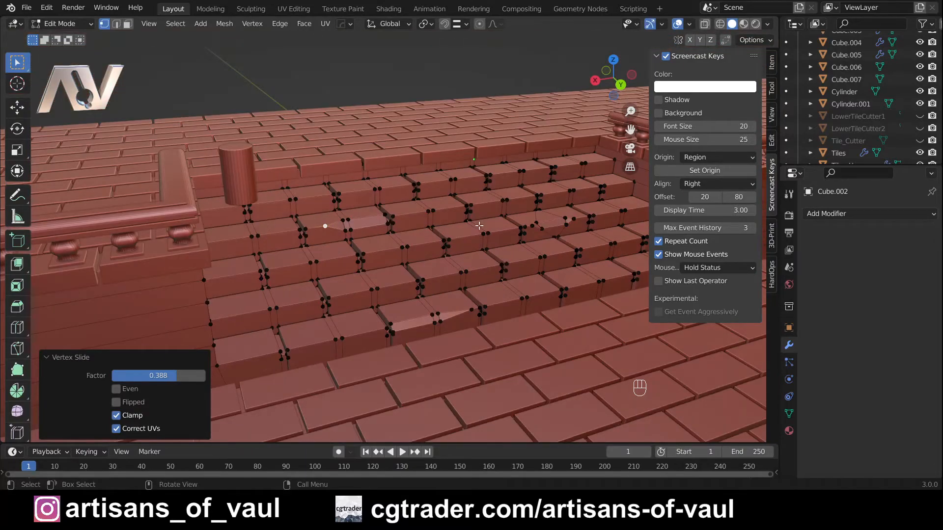
middle_drag(479, 226, 406, 263)
scroll(385, 228, up, 4)
key(Tab)
key(Tab)
key(2)
click(341, 187)
scroll(341, 183, up, 2)
shift+middle_drag(341, 180, 443, 198)
key(ctrl+b)
click(406, 233)
Slide the upper corner vertex at the brick's end of the new bevel to make the chip irregular.
key(Tab)
key(Tab)
key(1)
click(281, 241)
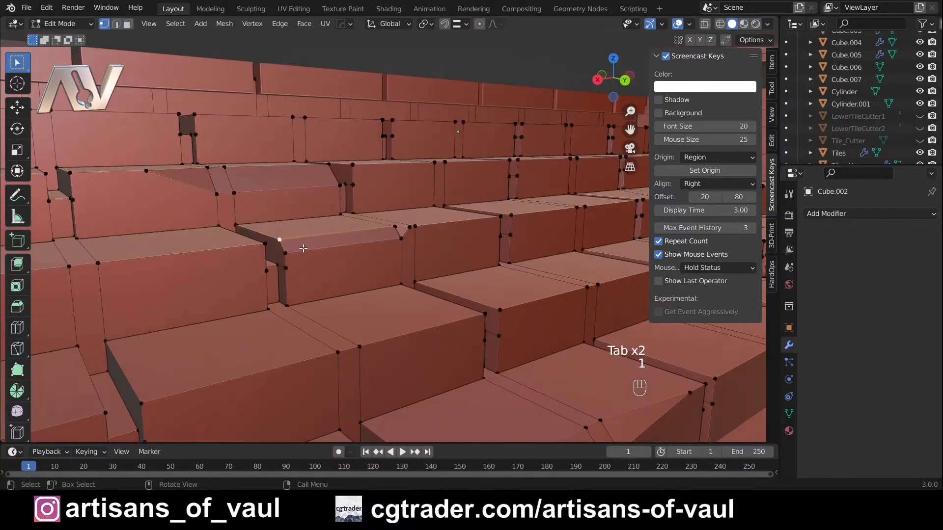
key(g)
key(g)
click(308, 247)
Move a vertex on the brick's front edge about 2 m in the negative X direction.
middle_drag(308, 247, 255, 275)
click(431, 238)
key(g)
key(g)
key(g)
key(x)
click(456, 235)
Slide the two paired middle front-edge vertices of an upper-step brick apart, toward opposite ends of the brick.
shift+middle_drag(455, 236, 370, 275)
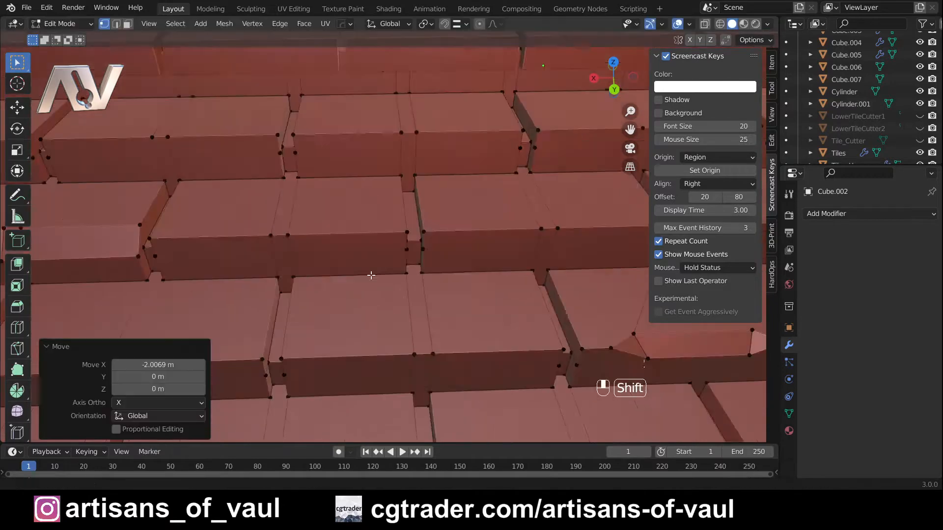
click(470, 272)
key(g)
key(g)
click(548, 269)
click(454, 271)
key(g)
key(g)
click(388, 276)
Bevel the short front edge segment between that brick's end and its nearer slid vertex.
key(Tab)
key(Tab)
key(2)
click(385, 276)
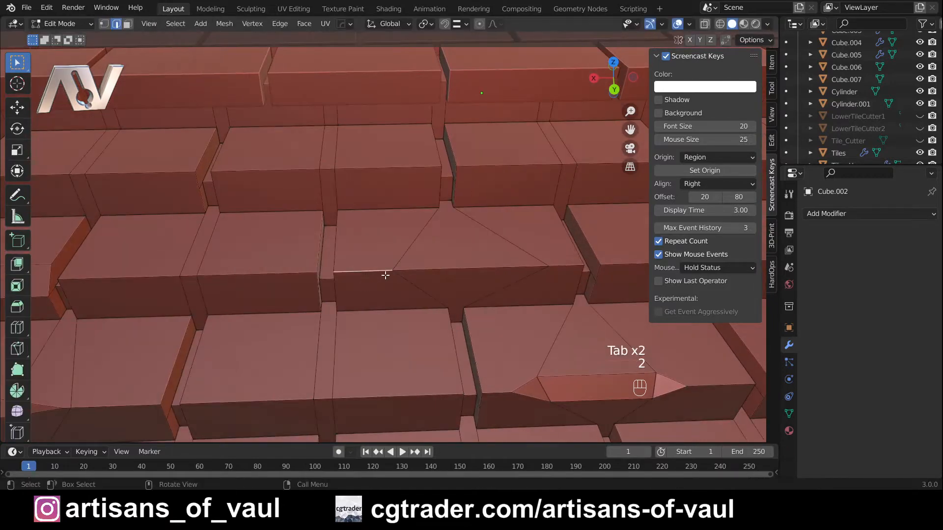
key(ctrl+b)
click(404, 273)
Slide the pointed end vertex of this bevel along the front edge by a factor of about 0.399.
key(1)
click(419, 271)
key(g)
key(g)
click(473, 269)
Slide a middle front-edge vertex of the adjacent brick toward the chipped brick and bevel the edge segment at that end.
scroll(330, 270, down, 3)
scroll(224, 304, up, 5)
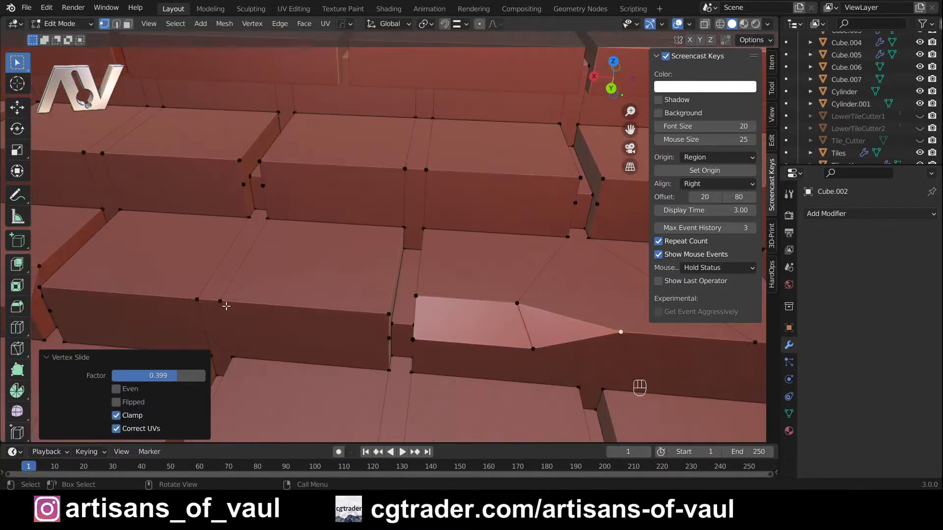
key(g)
key(g)
key(2)
click(334, 309)
key(ctrl+b)
Slide a vertex of the adjacent brick's new bevel along its edge by a factor of about 0.263.
key(1)
click(396, 319)
key(g)
key(g)
scroll(396, 318, down, 5)
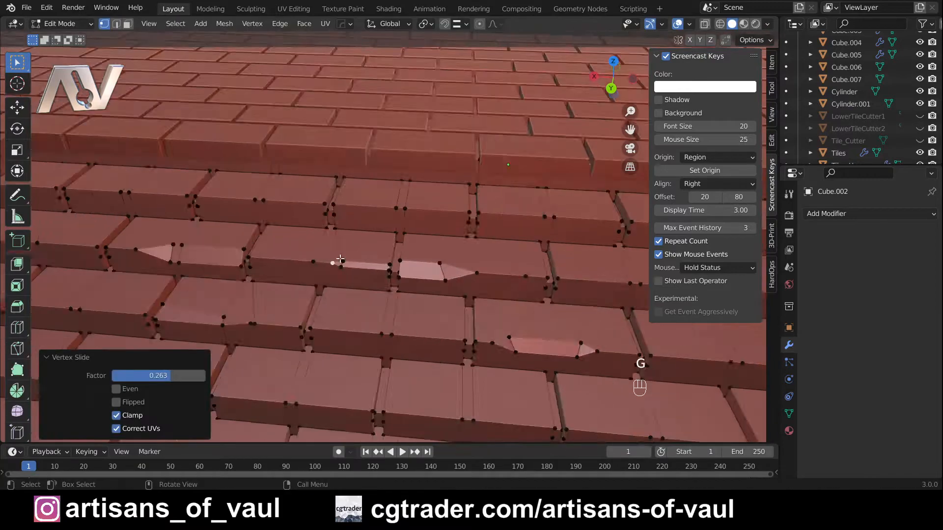
Slide the lower end-corner vertex of this bevel by a factor of about 0.4 and return to Object Mode.
scroll(340, 259, up, 4)
middle_drag(344, 295, 377, 310)
key(g)
key(g)
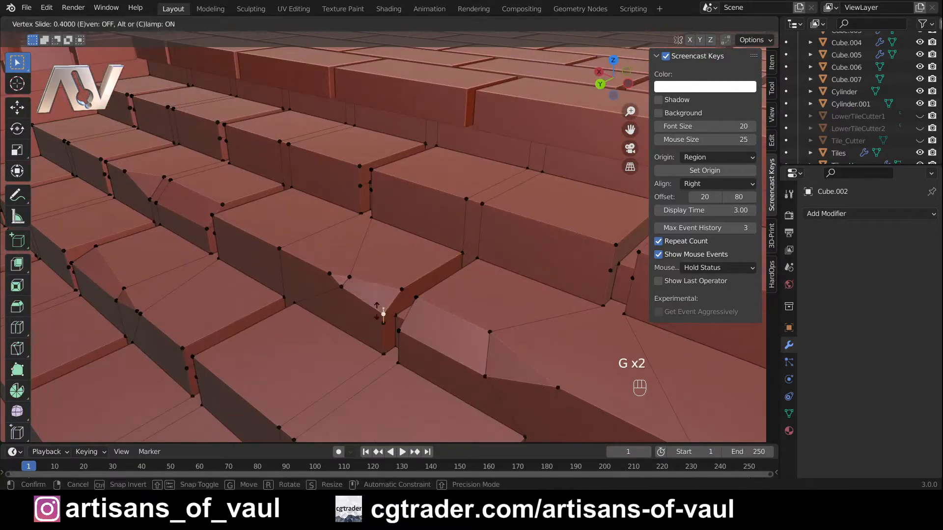
click(383, 314)
key(Tab)
On a lowest-step brick, slide a middle front-edge vertex, bevel the middle edge segment by about 0.777 m, and return to Object Mode.
scroll(425, 292, down, 5)
scroll(393, 317, up, 6)
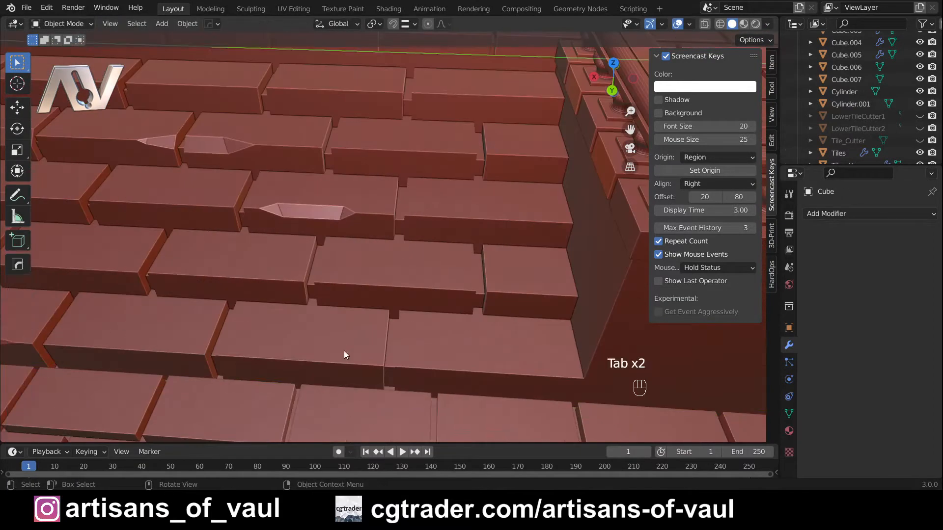
key(Tab)
key(g)
key(g)
key(2)
click(314, 362)
key(ctrl+b)
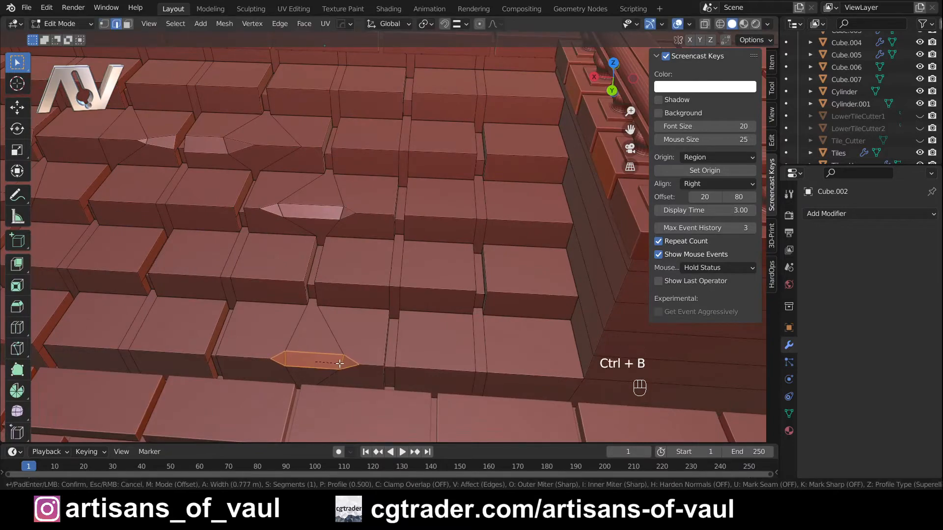
click(339, 364)
key(Tab)
Examine how the chipped bricks are distributed across the whole staircase.
scroll(328, 340, down, 5)
middle_drag(328, 340, 399, 337)
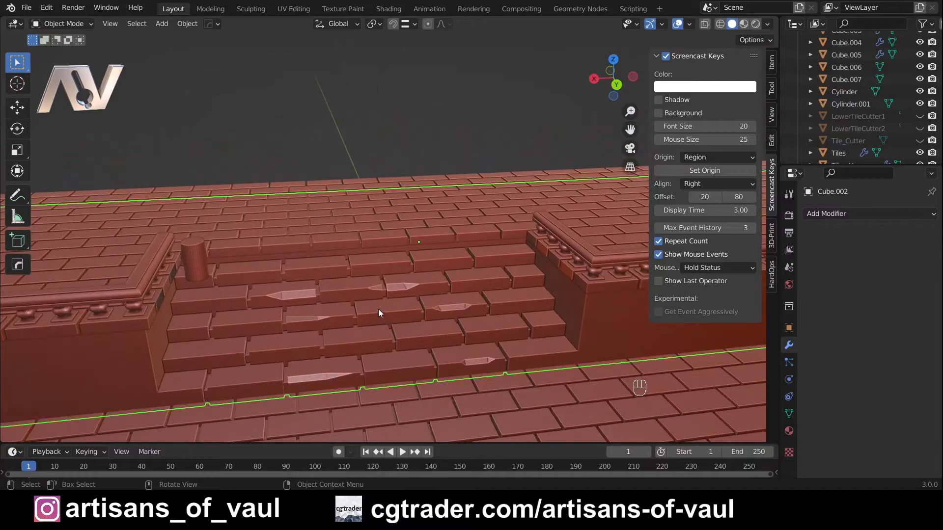
middle_drag(339, 301, 266, 318)
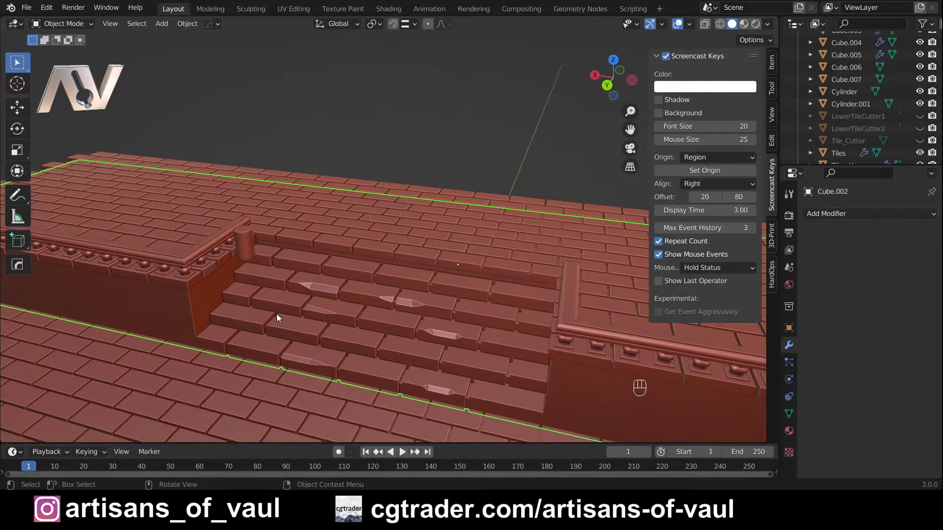
scroll(319, 307, up, 3)
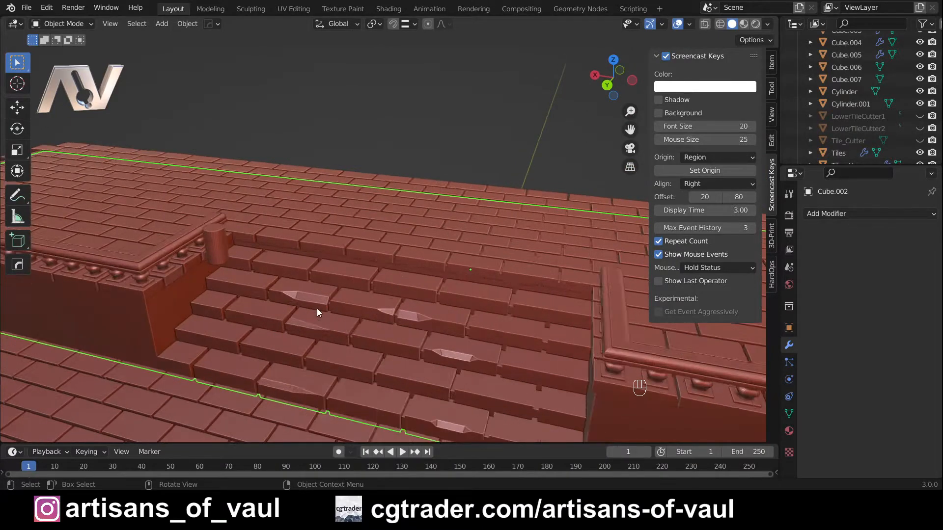
scroll(309, 312, down, 1)
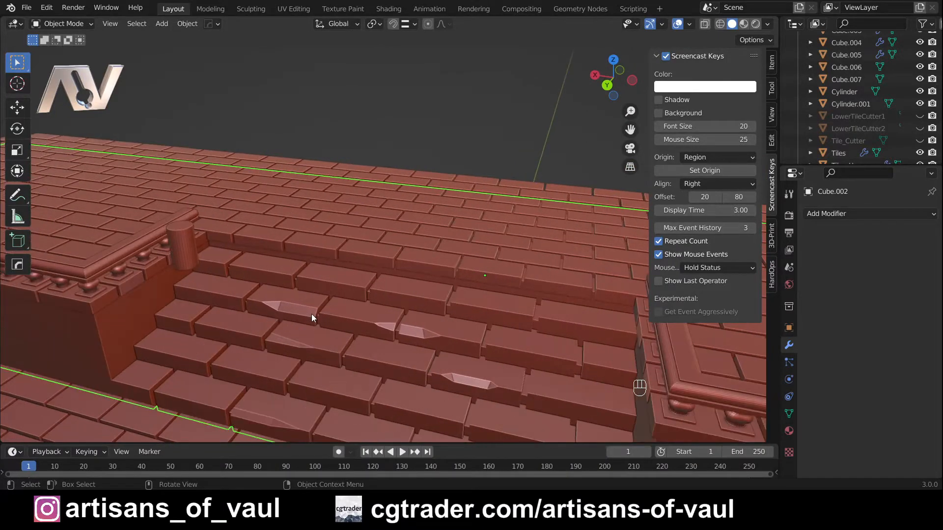
scroll(312, 314, down, 3)
middle_drag(311, 314, 322, 239)
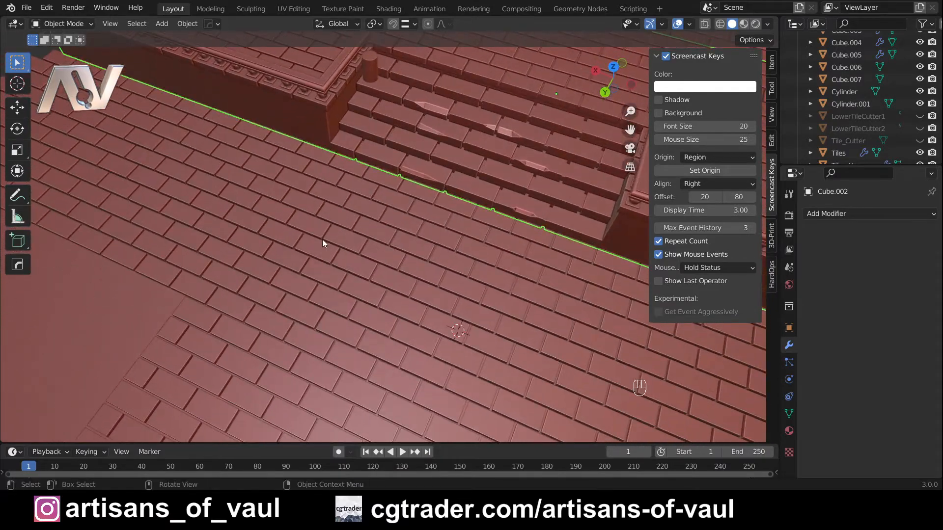
Select the lower tiles and examine in Edit Mode which tile geometry is editable beneath their modifiers.
click(319, 240)
scroll(296, 271, down, 4)
middle_drag(296, 270, 317, 246)
shift+middle_drag(256, 309, 355, 292)
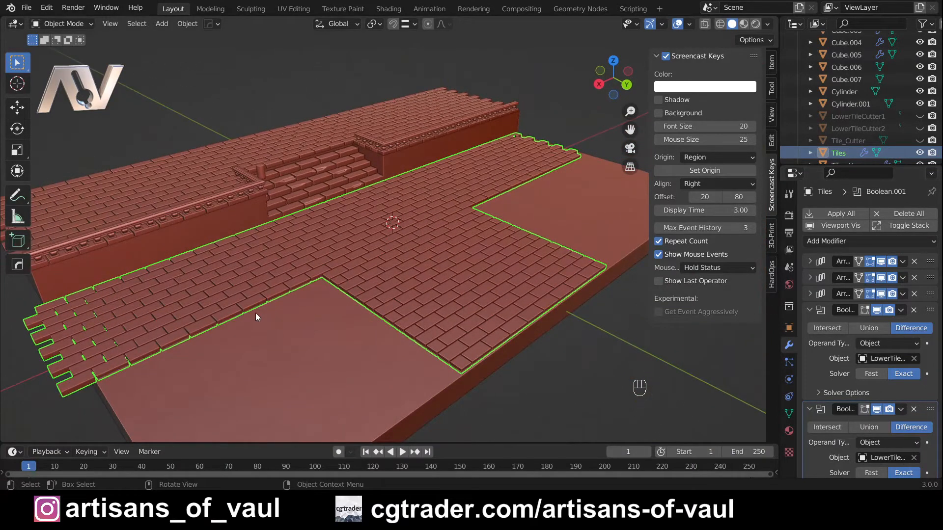
middle_drag(299, 293, 352, 262)
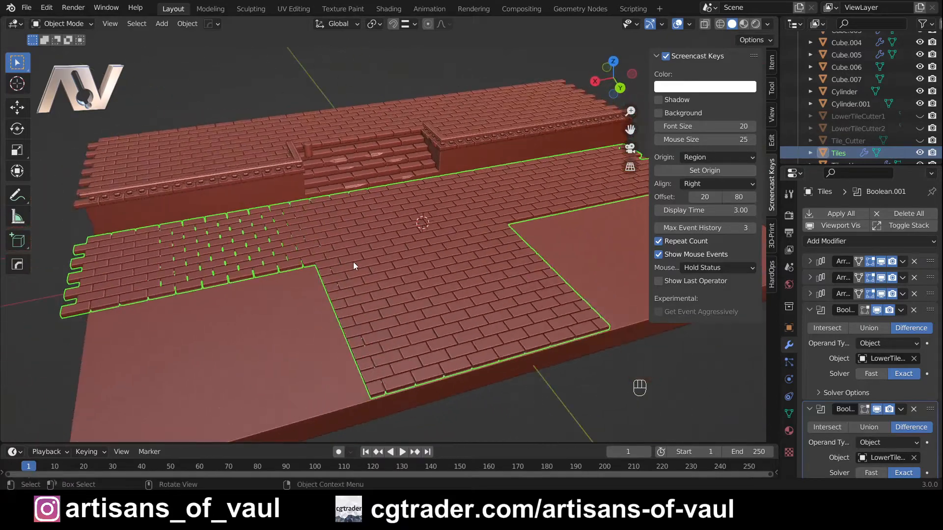
key(Tab)
key(Tab)
key(Tab)
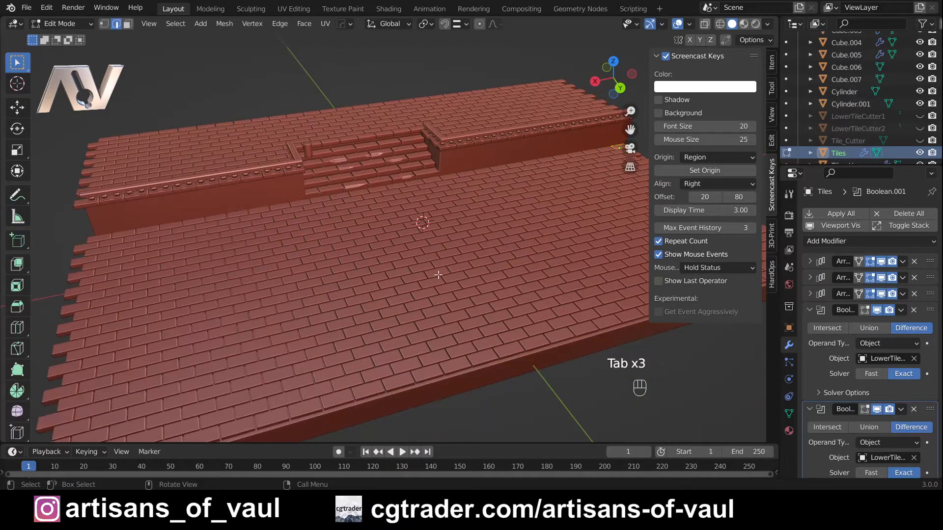
shift+middle_drag(403, 277, 209, 348)
scroll(435, 194, up, 3)
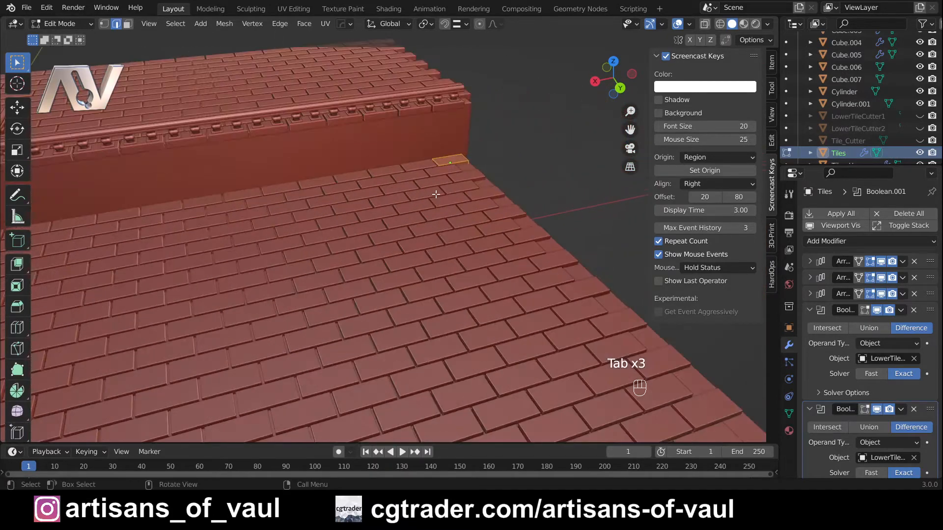
scroll(542, 239, down, 4)
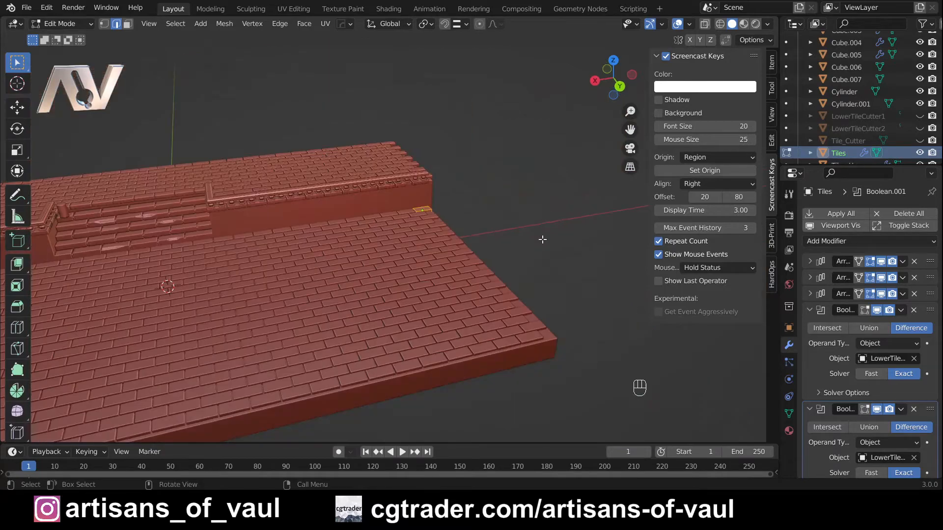
middle_drag(500, 234, 412, 223)
shift+middle_drag(471, 221, 410, 258)
scroll(452, 249, up, 3)
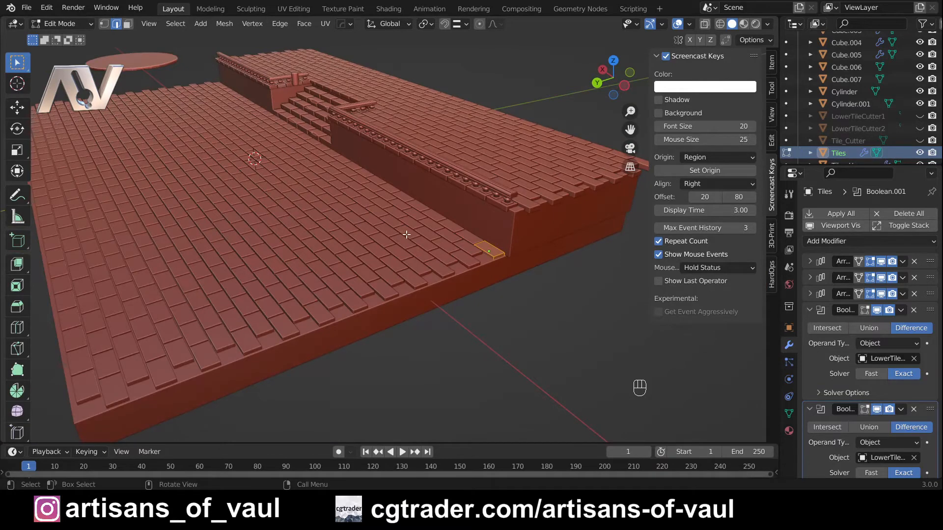
key(Tab)
Deselect the tiles and save the project as a new version named AT_Base_4.blend.
scroll(409, 232, down, 3)
shift+middle_drag(408, 232, 478, 290)
click(199, 317)
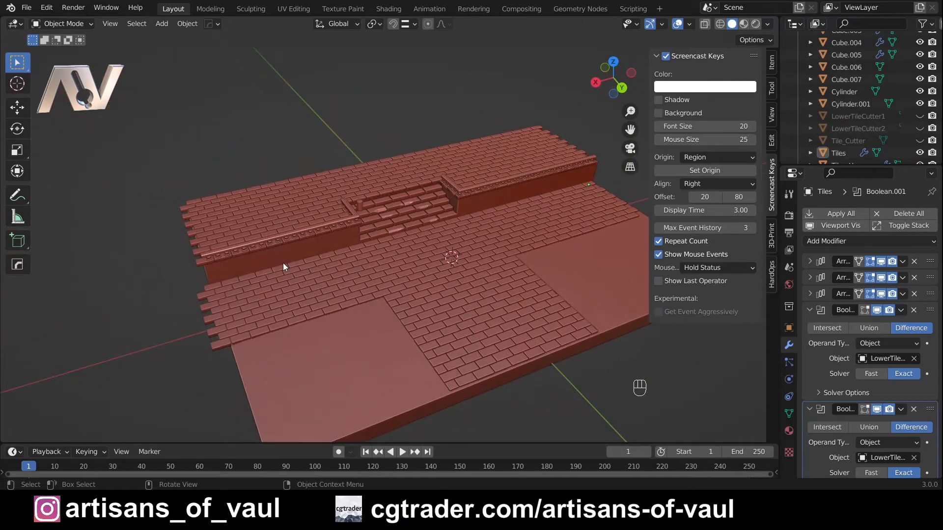
middle_drag(283, 263, 262, 283)
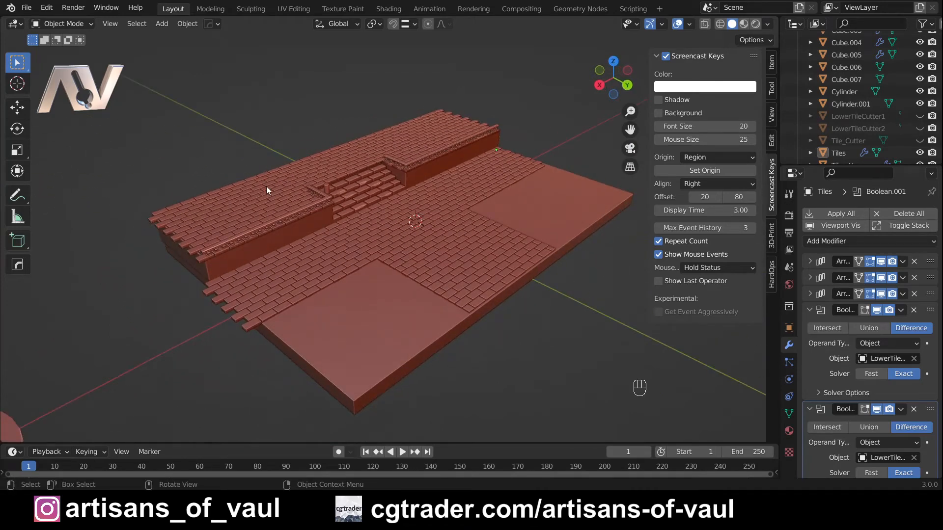
click(27, 7)
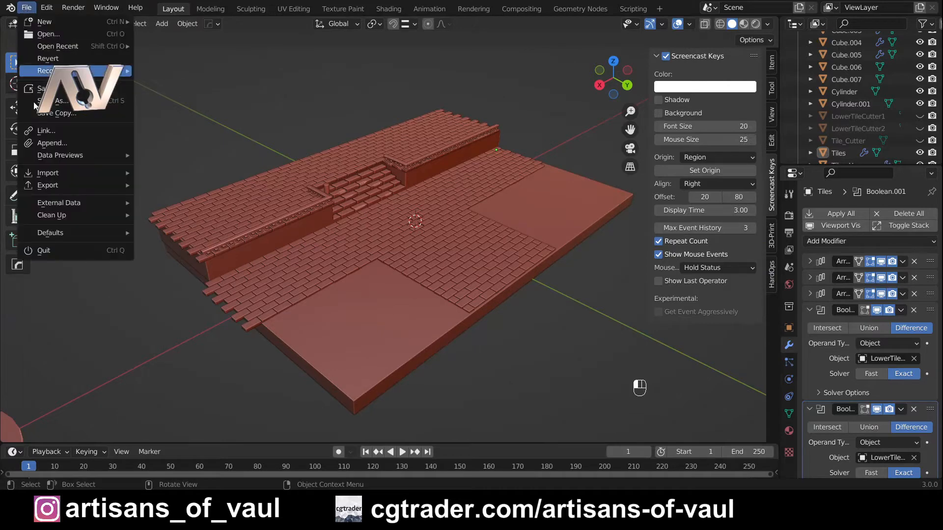
click(59, 101)
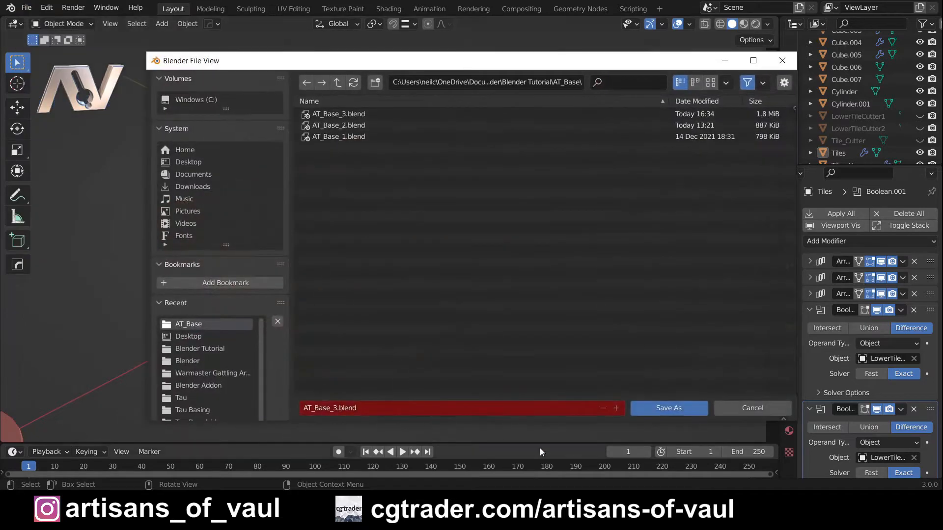
click(615, 408)
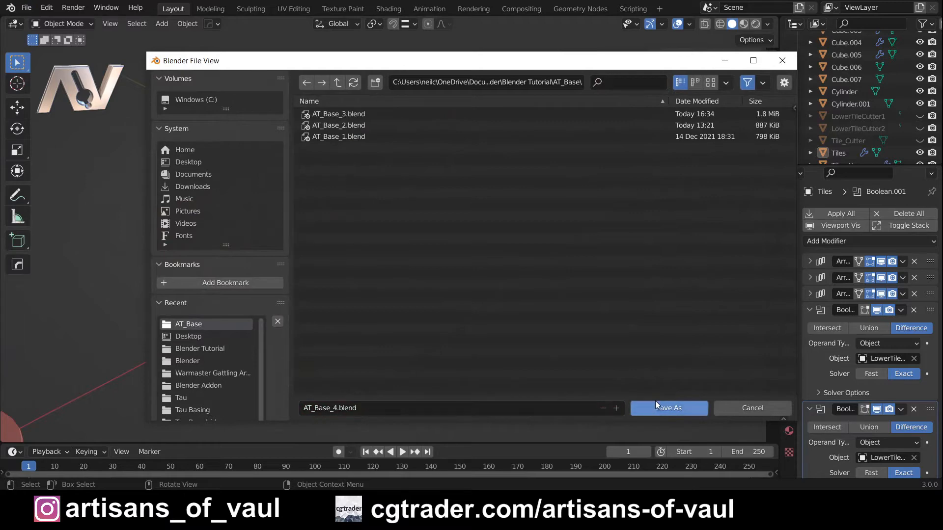
click(674, 410)
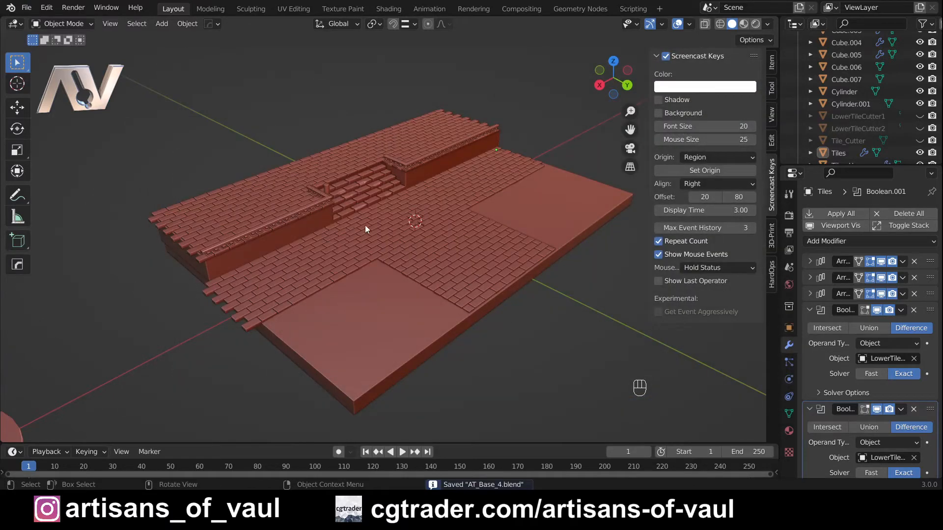
Apply all modifiers on the lower Tiles object.
scroll(365, 226, up, 2)
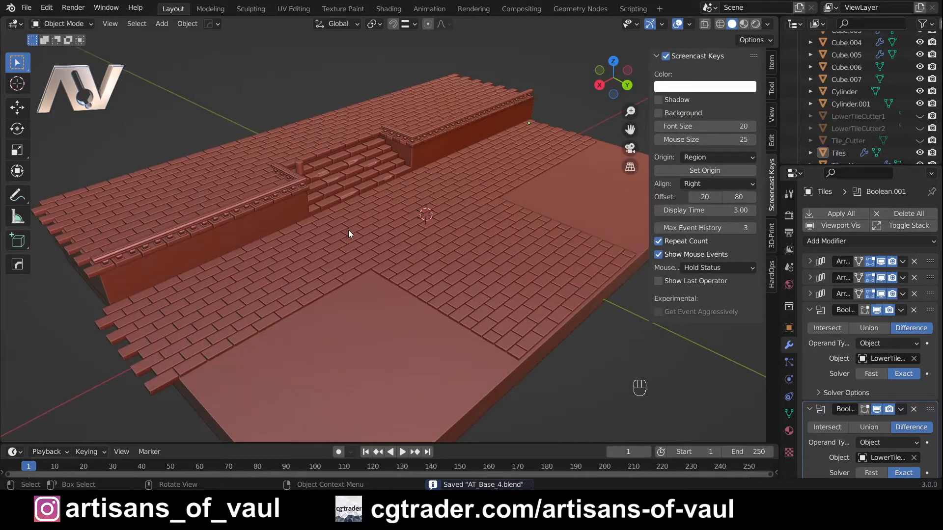
click(349, 251)
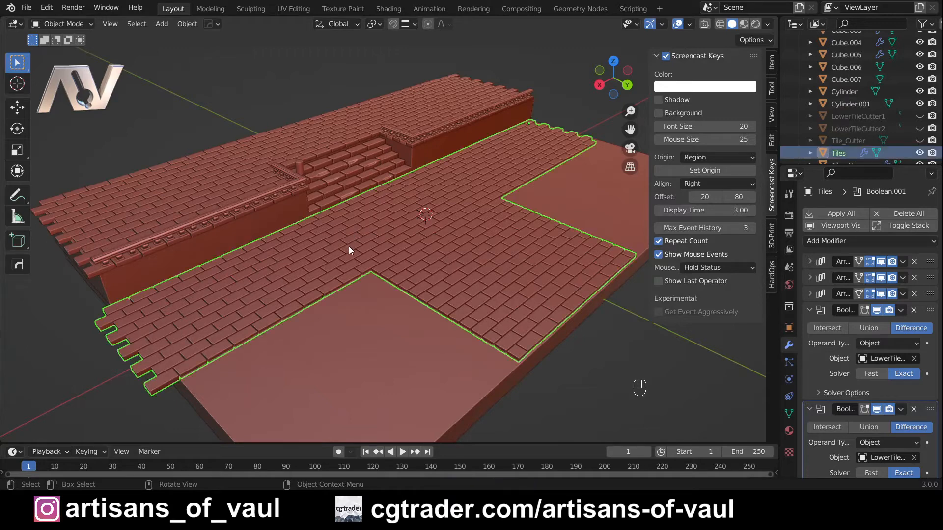
click(838, 214)
Enter Edit Mode on the lower Tiles object with vertex selection and examine the corner vertices of the individual tiles.
middle_drag(440, 270, 393, 313)
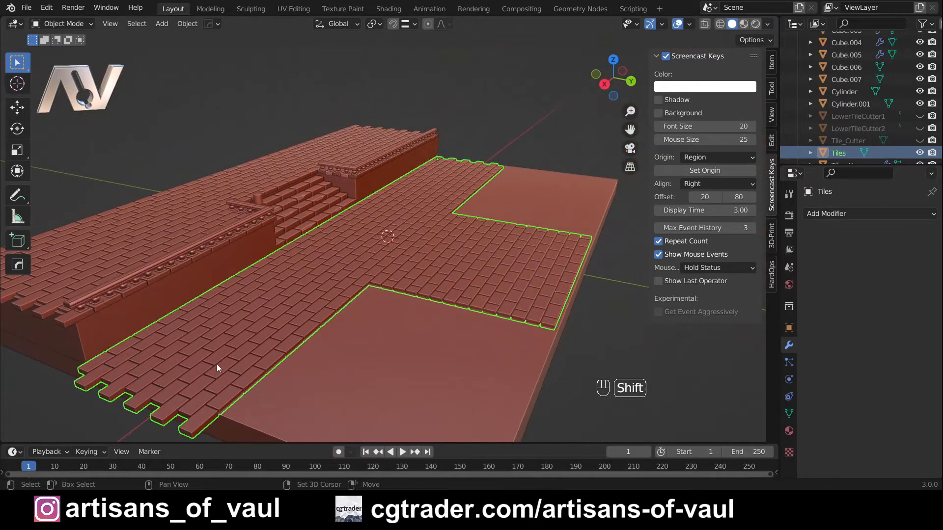
shift+middle_drag(217, 364, 323, 313)
middle_drag(583, 288, 526, 305)
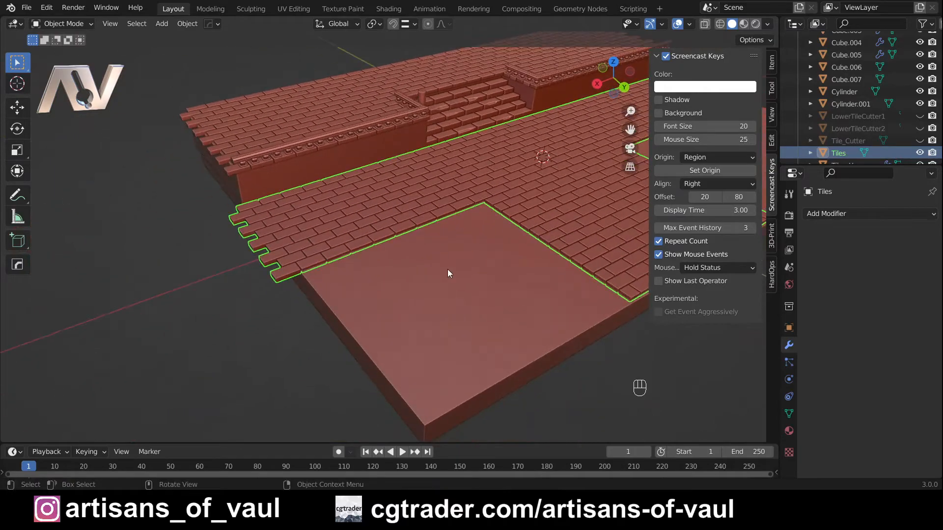
shift+middle_drag(496, 228, 250, 368)
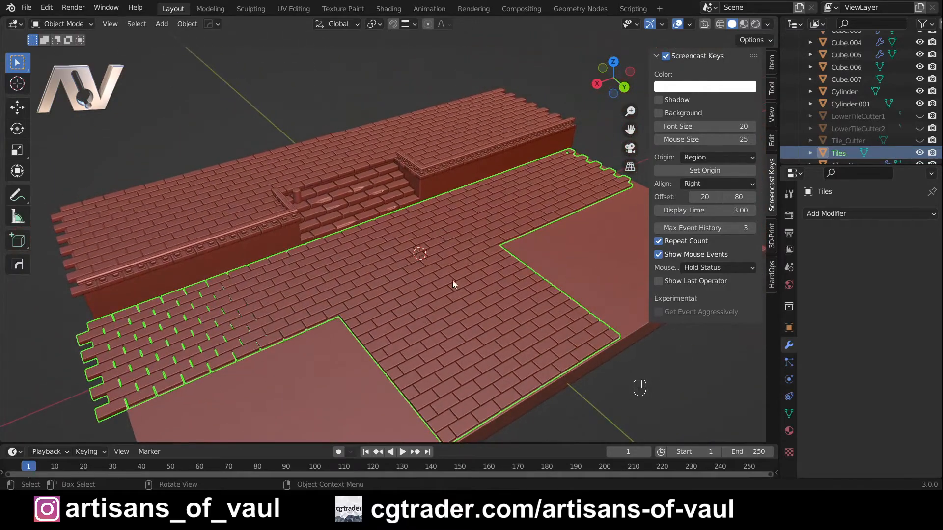
middle_drag(452, 280, 426, 260)
key(Tab)
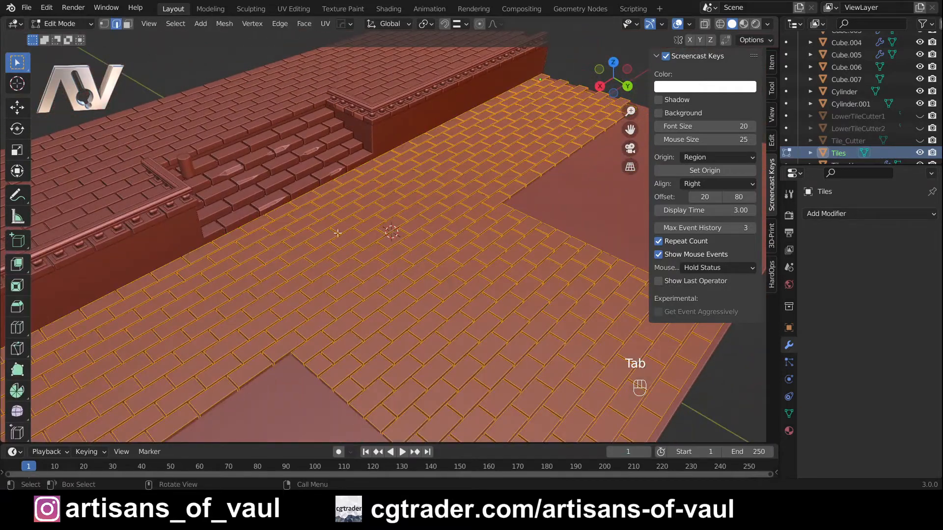
click(104, 23)
scroll(414, 319, up, 3)
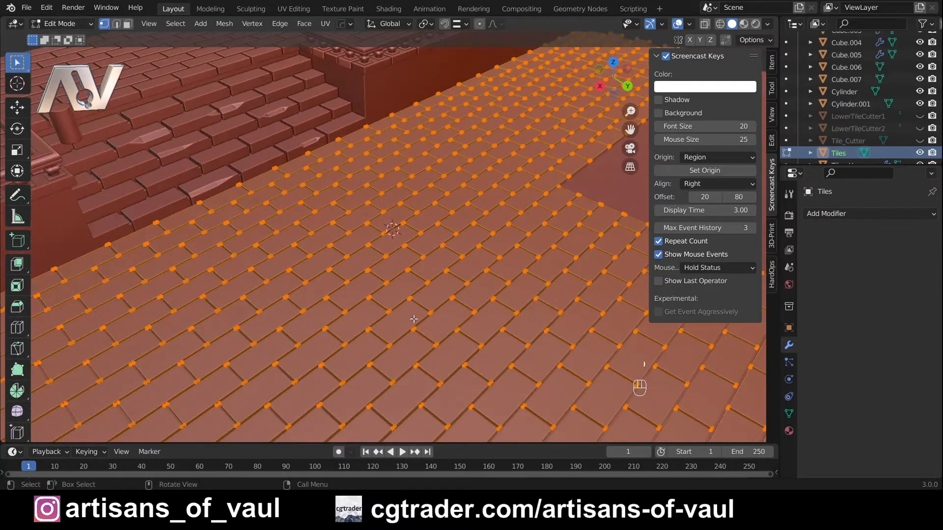
middle_drag(418, 301, 364, 305)
scroll(376, 209, down, 4)
shift+middle_drag(334, 147, 452, 323)
scroll(360, 193, up, 5)
scroll(392, 316, up, 2)
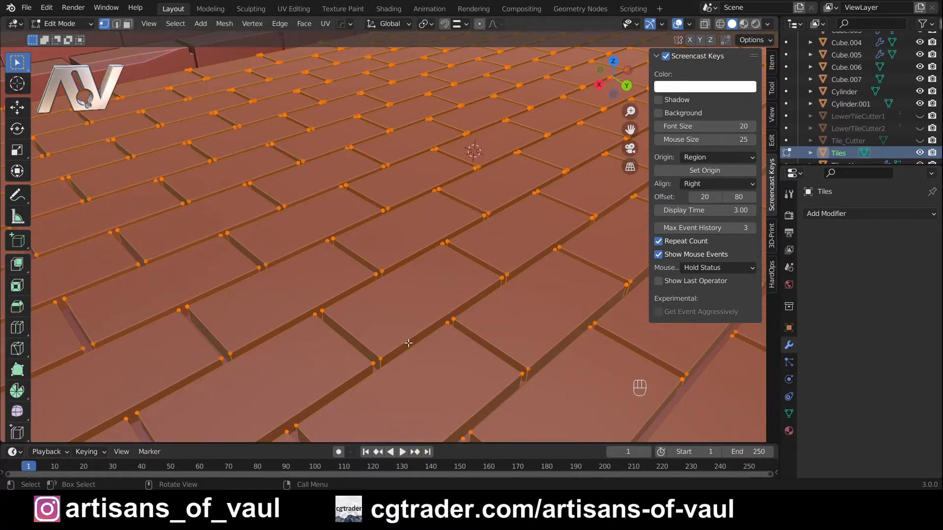
key(2)
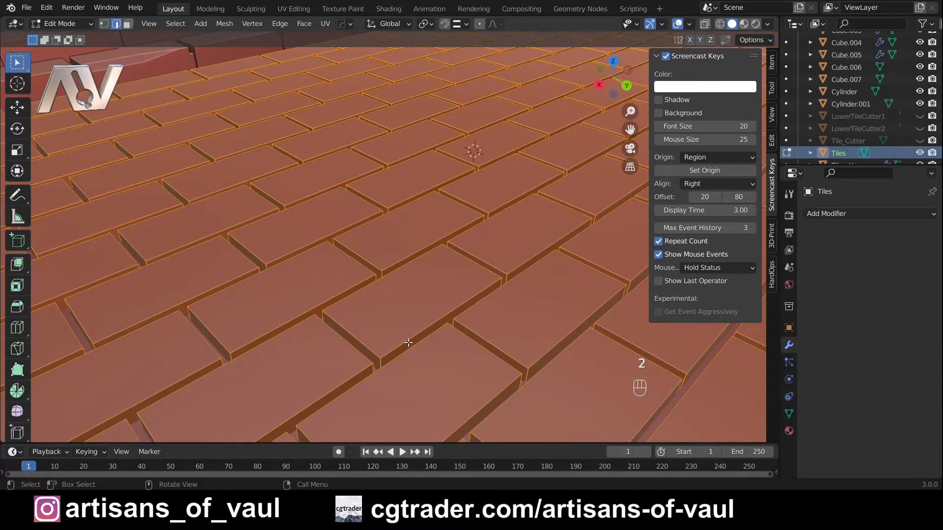
click(408, 343)
key(ctrl+b)
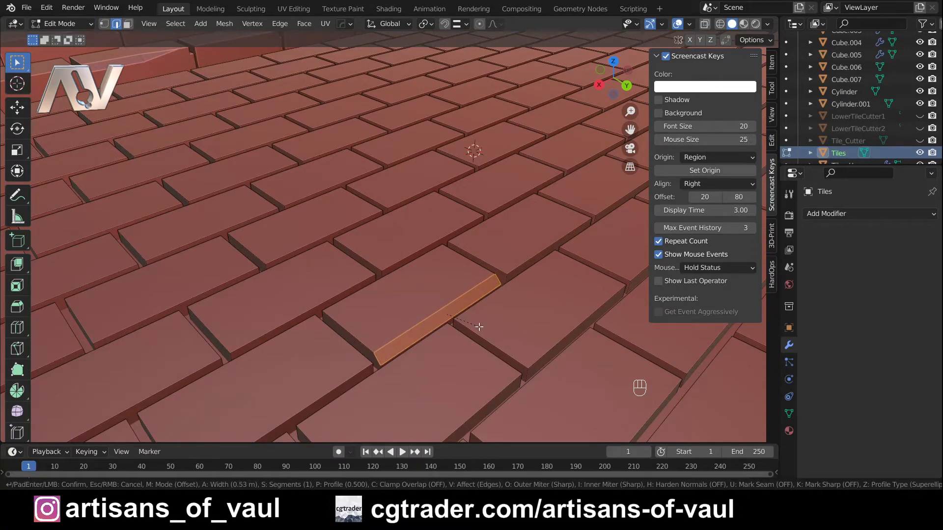
right_click(431, 326)
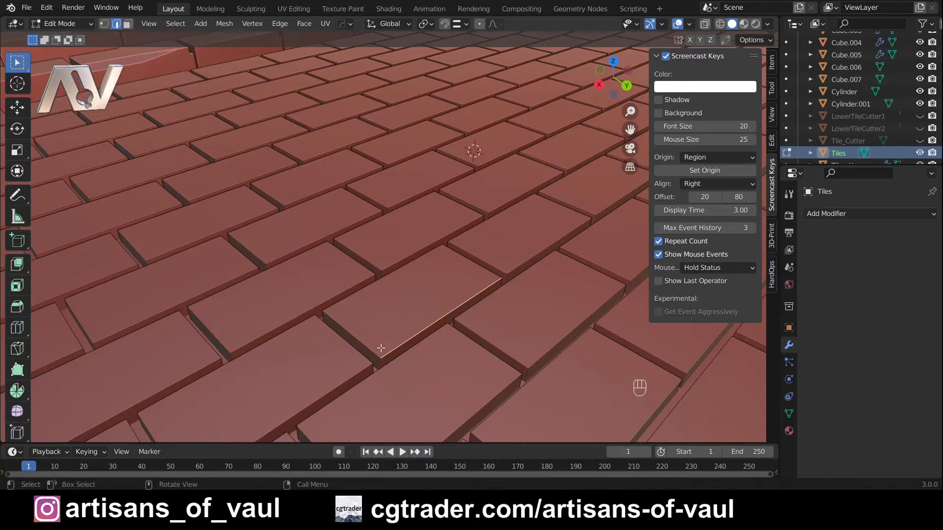
Chip one tile's exposed corner by vertex-bevelling its top corner vertex with a width of about 0.77 m.
key(1)
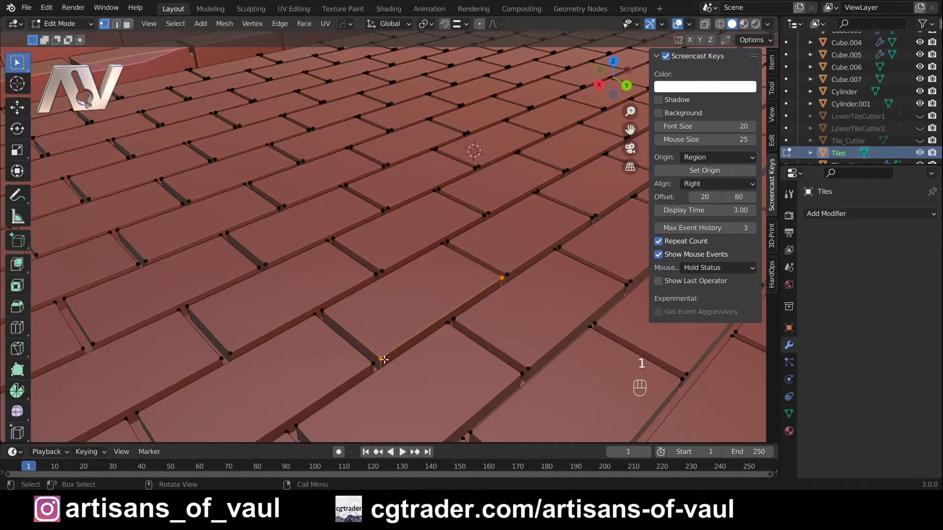
middle_drag(394, 348, 389, 258)
scroll(352, 352, up, 3)
mouse_move(356, 319)
middle_down()
mouse_move(408, 314)
mouse_move(353, 327)
middle_up()
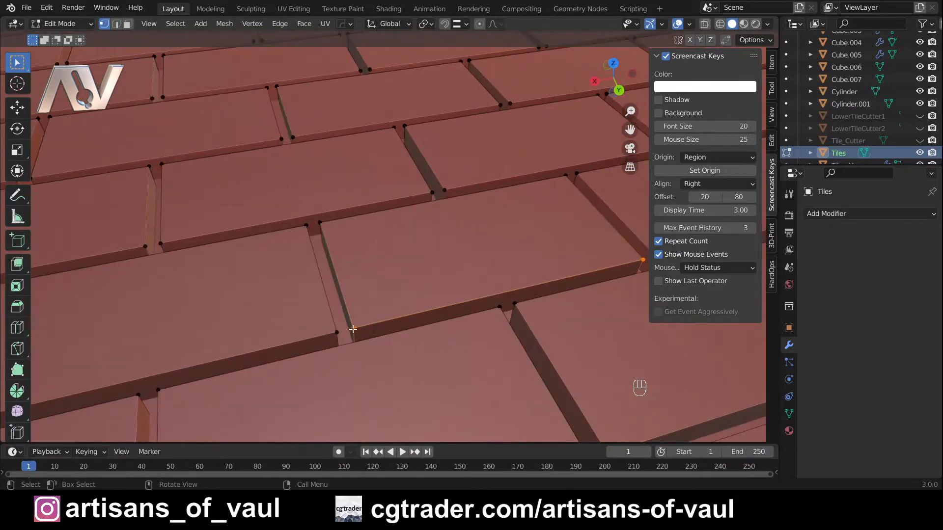
click(353, 329)
key(shift+ctrl+b)
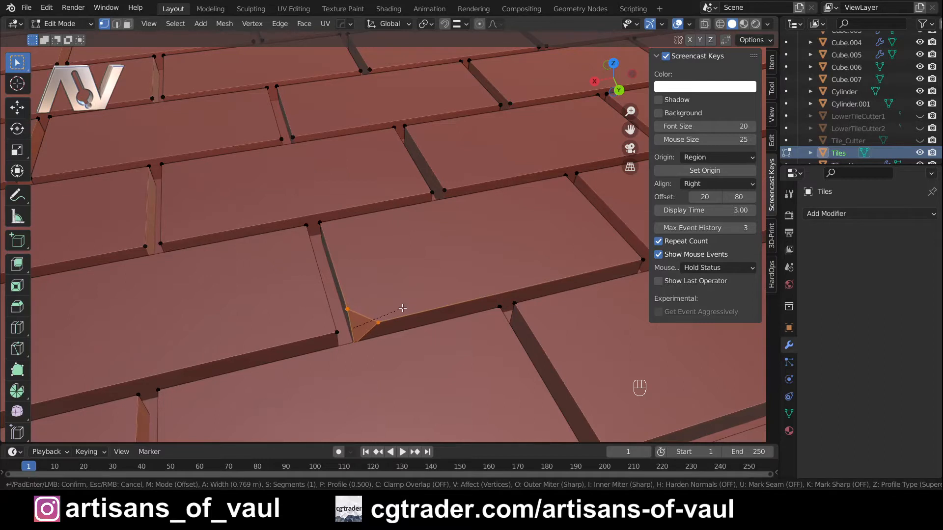
click(403, 307)
Slide the chip's vertex further along the tile's long top edge to make the chipped corner uneven.
middle_drag(379, 324, 370, 321)
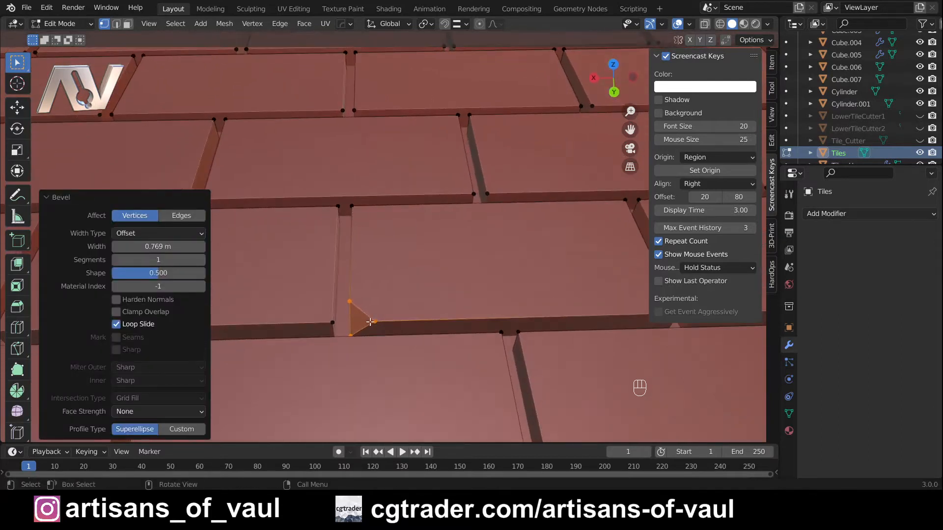
click(376, 322)
key(g)
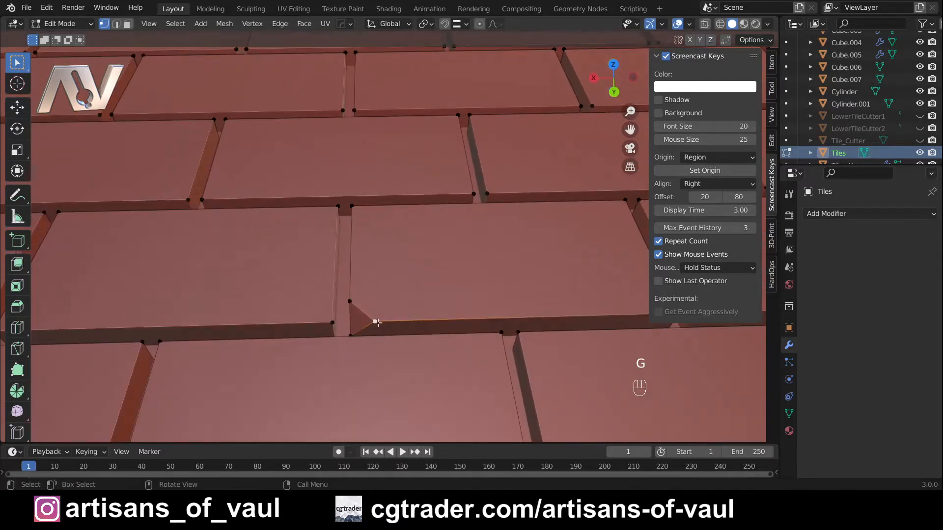
key(g)
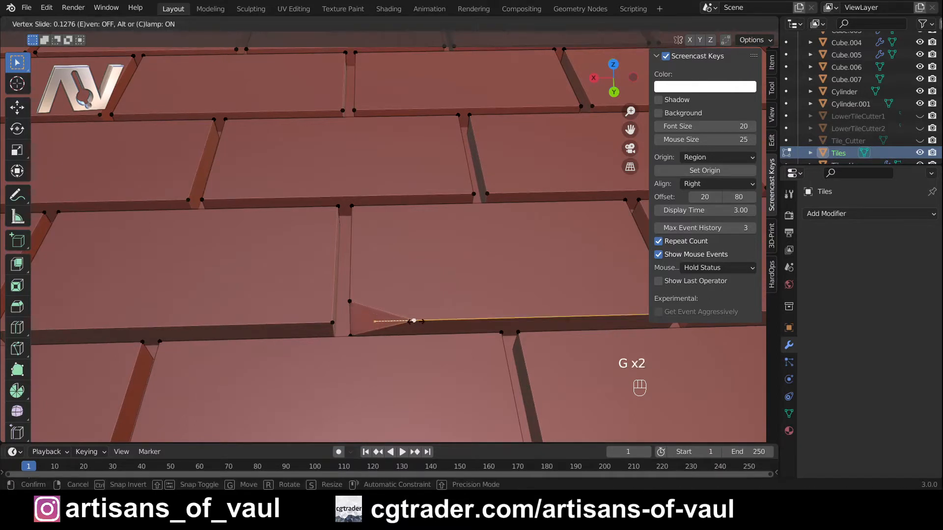
click(412, 322)
Vertex-bevel the adjacent corner of the neighbouring tile with a width of about 0.84 m.
middle_drag(412, 322, 333, 310)
click(336, 313)
key(shift+ctrl+b)
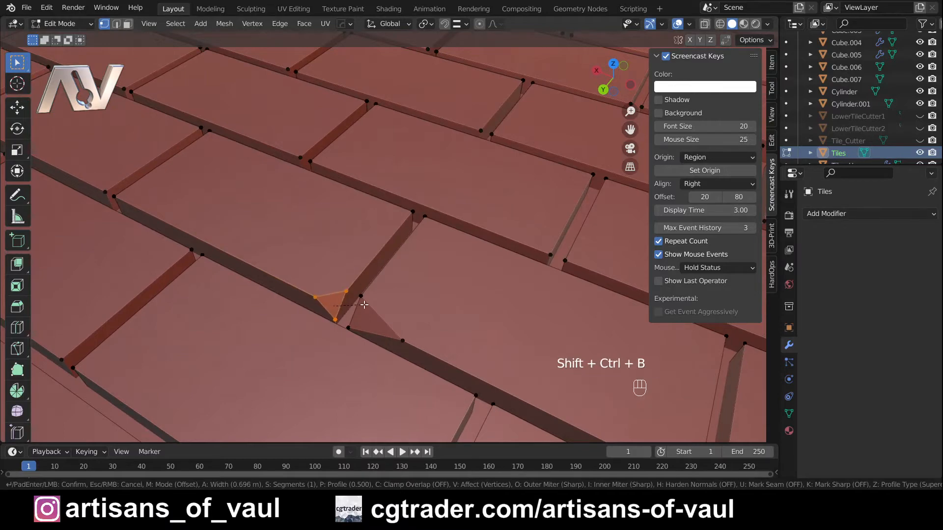
click(368, 303)
Examine in Object Mode how the first chipped corners look within the tiled floor.
scroll(334, 300, down, 4)
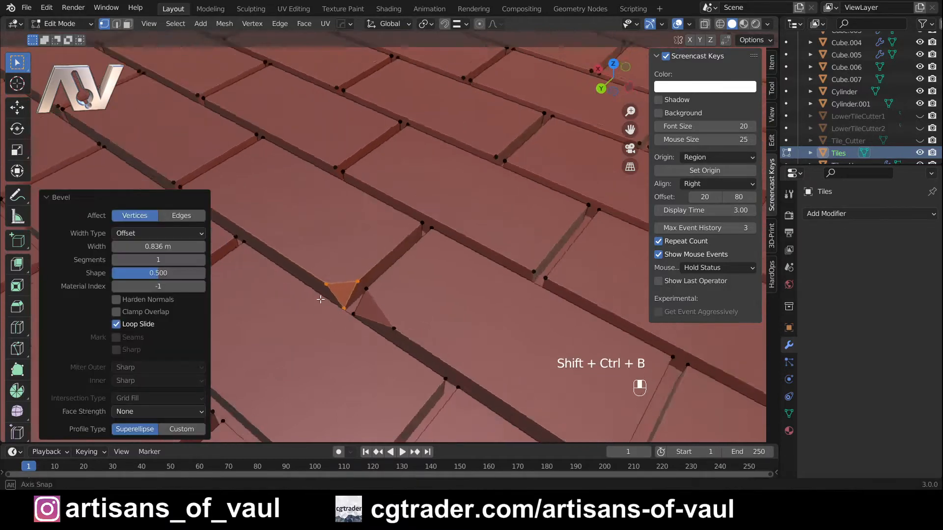
middle_drag(320, 298, 366, 275)
key(Tab)
scroll(308, 296, down, 3)
scroll(284, 227, down, 2)
shift+middle_drag(284, 229, 326, 313)
scroll(353, 285, down, 4)
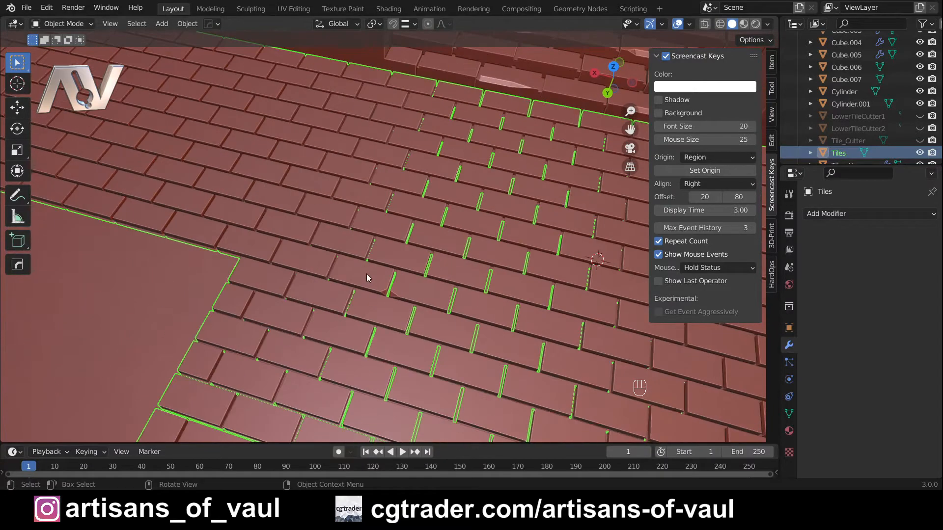
middle_drag(366, 273, 393, 277)
shift+middle_drag(301, 215, 345, 260)
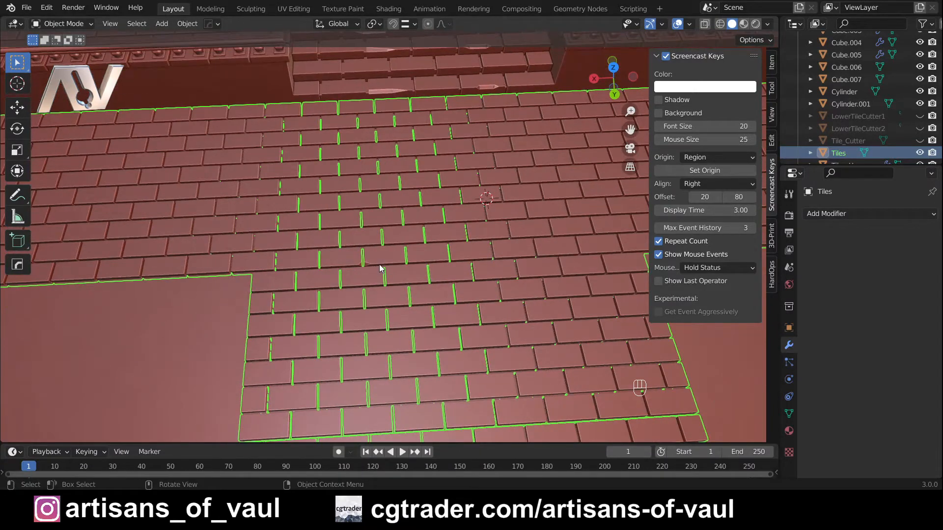
Reopen the lower tiles in Edit Mode and vertex-bevel another tile's corner by about 2.58 m for a larger chip.
scroll(397, 267, up, 5)
shift+middle_drag(424, 281, 310, 295)
middle_drag(310, 294, 392, 317)
key(Tab)
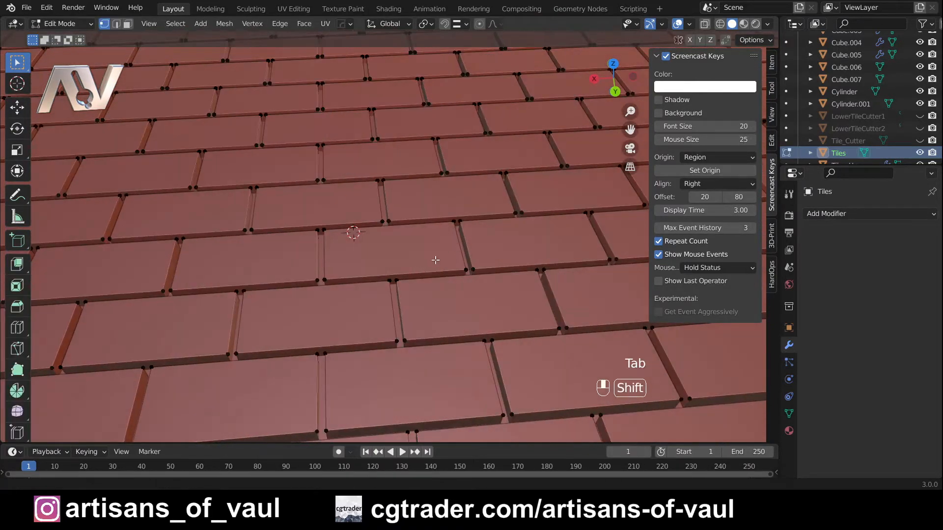
shift+middle_drag(435, 258, 368, 301)
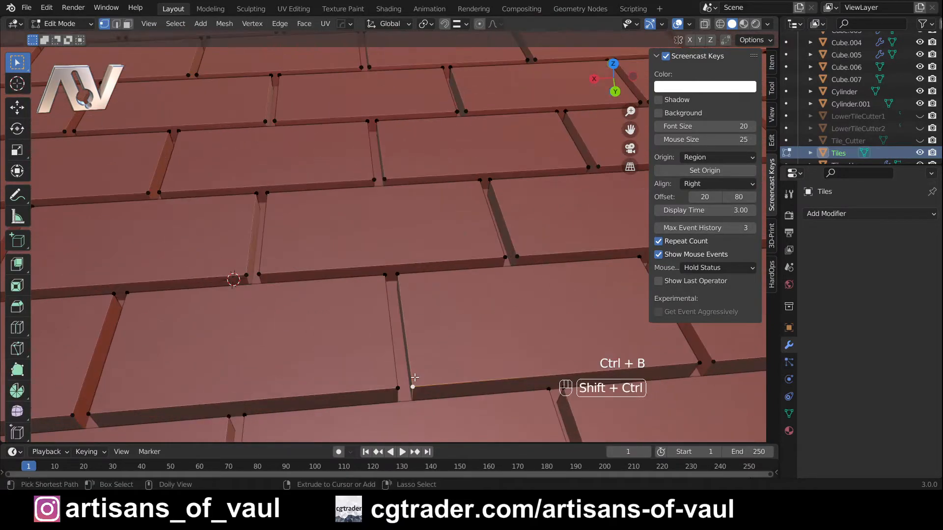
key(ctrl+shift+b)
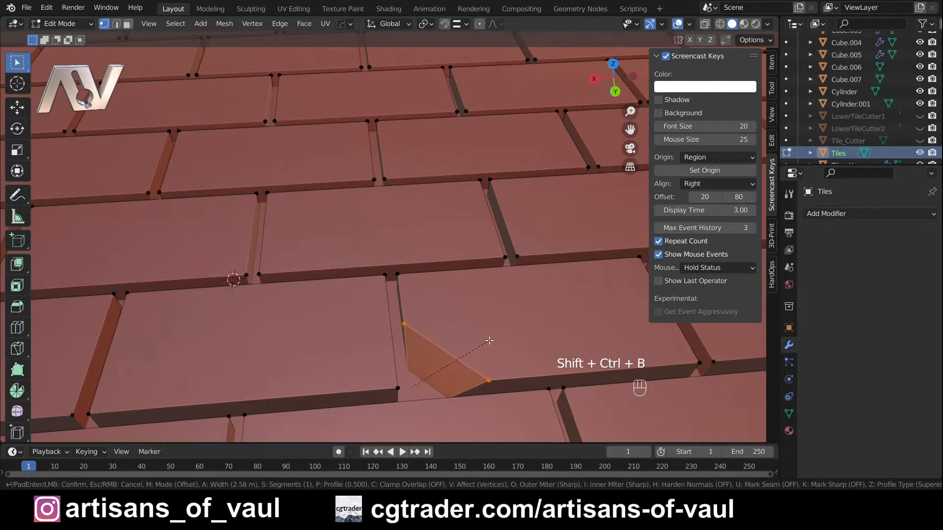
click(490, 340)
Vertex-bevel a top corner of a nearby tile by about 2.6 m.
middle_drag(501, 331, 410, 273)
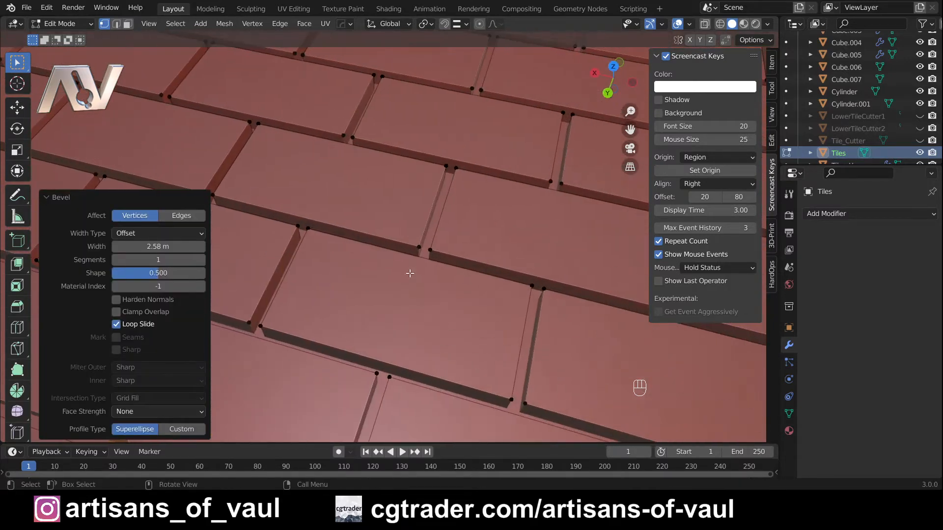
click(446, 165)
shift+middle_drag(446, 165, 381, 250)
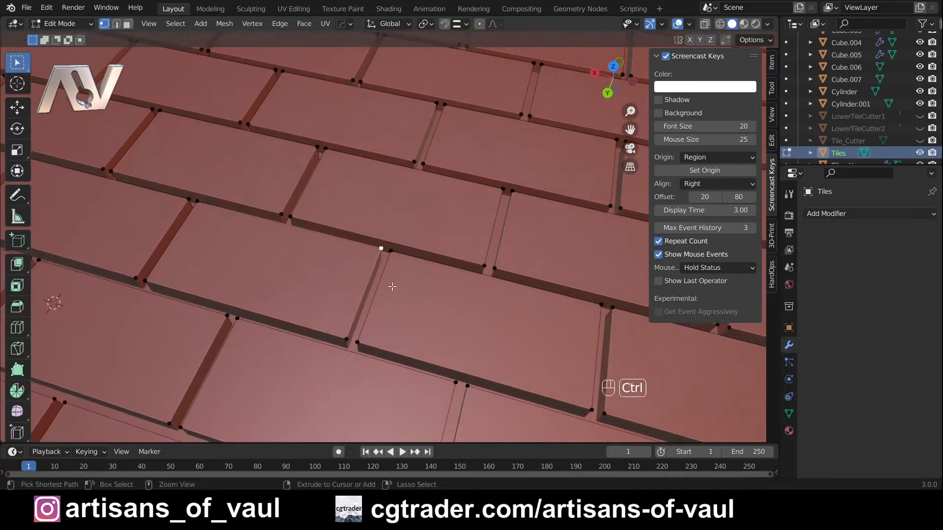
key(ctrl+shift+b)
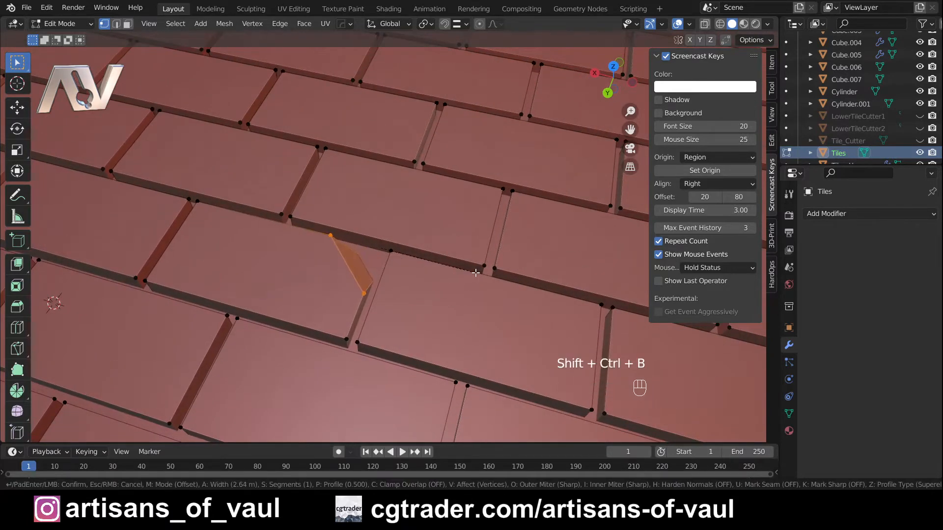
click(419, 255)
Slide this chip's end vertex along the tile's long edge by a factor of about 0.282.
click(327, 235)
shift+middle_drag(328, 236, 403, 271)
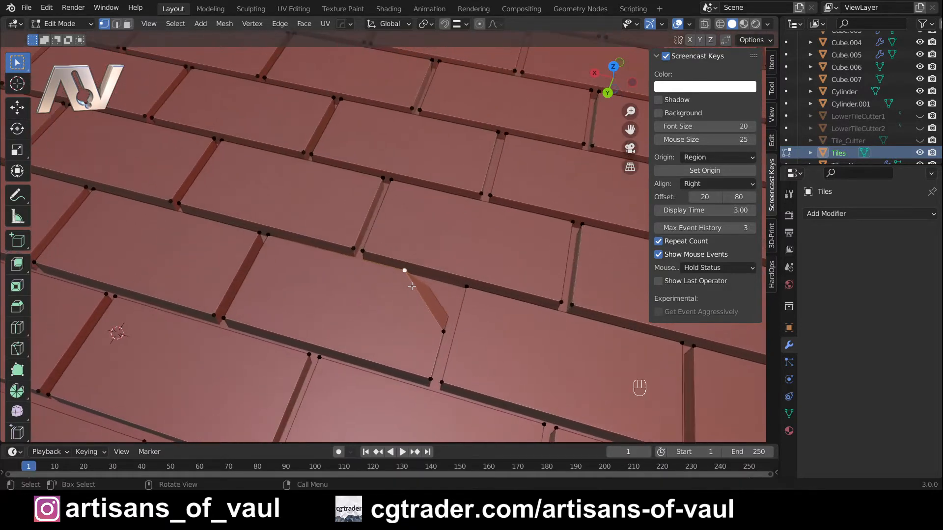
key(g)
key(g)
click(372, 280)
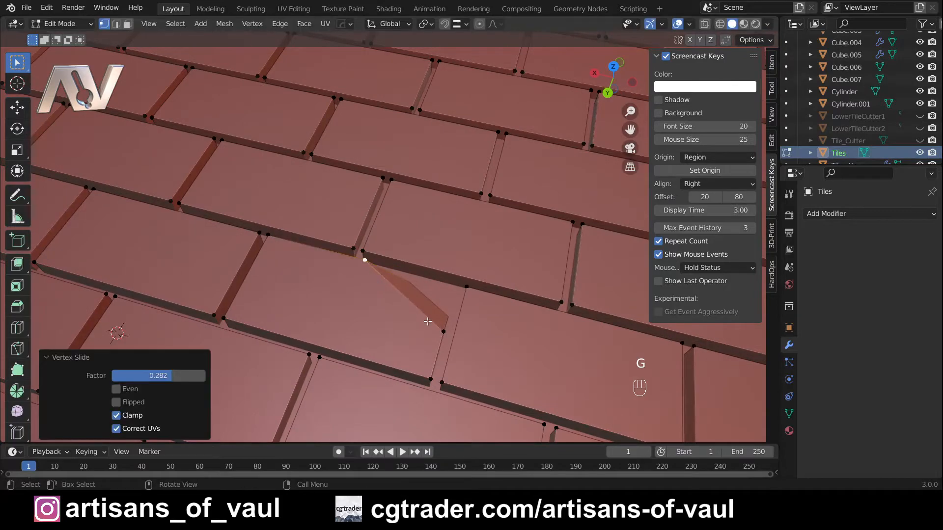
Examine in Object Mode the spread and visibility of the chipped corners across the lower tiles.
scroll(426, 295, down, 3)
middle_drag(425, 280, 364, 271)
scroll(364, 271, down, 1)
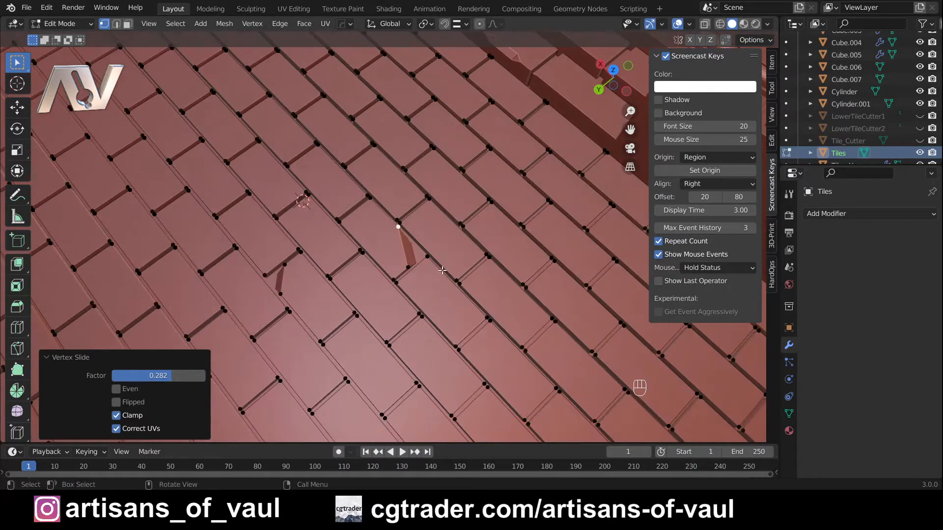
scroll(372, 244, down, 4)
middle_drag(347, 206, 477, 256)
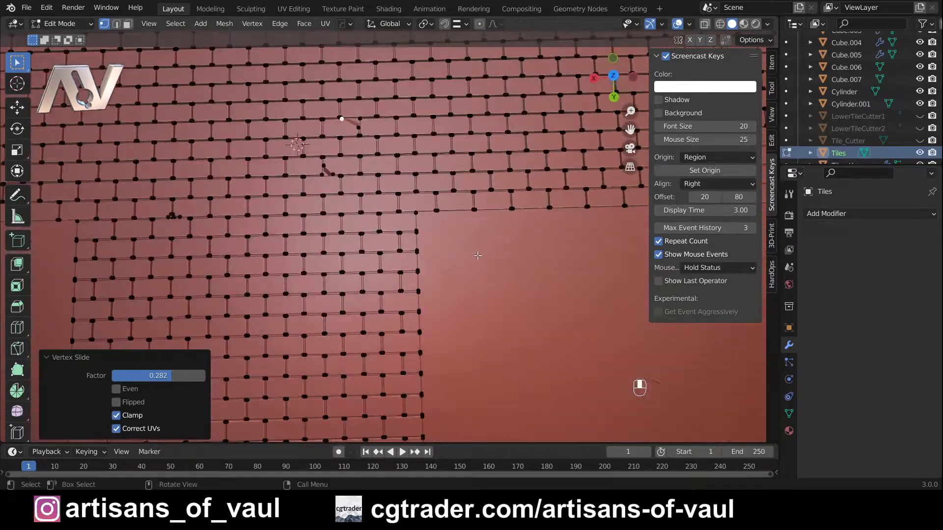
key(Tab)
shift+middle_drag(326, 166, 452, 267)
middle_drag(452, 268, 410, 255)
scroll(452, 242, up, 4)
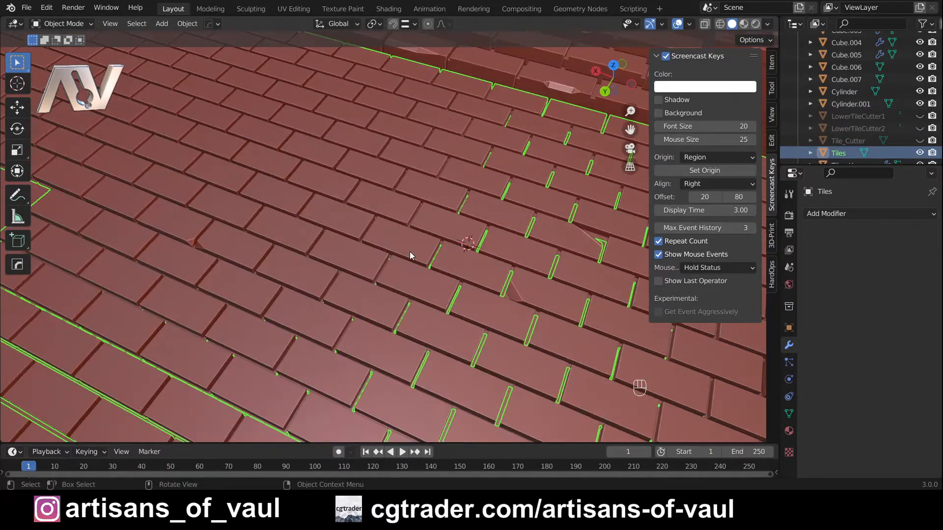
scroll(409, 251, down, 1)
shift+middle_drag(339, 232, 368, 252)
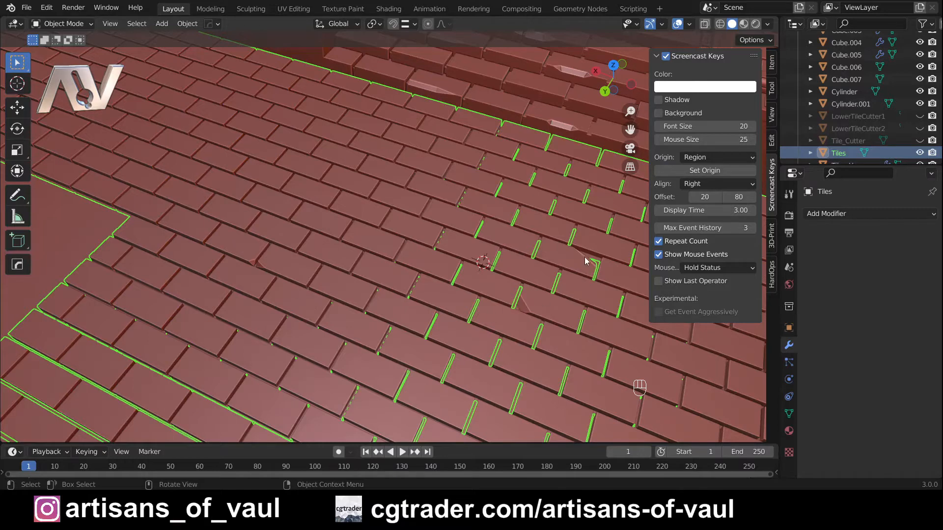
scroll(291, 279, down, 2)
scroll(325, 256, down, 4)
scroll(326, 255, up, 4)
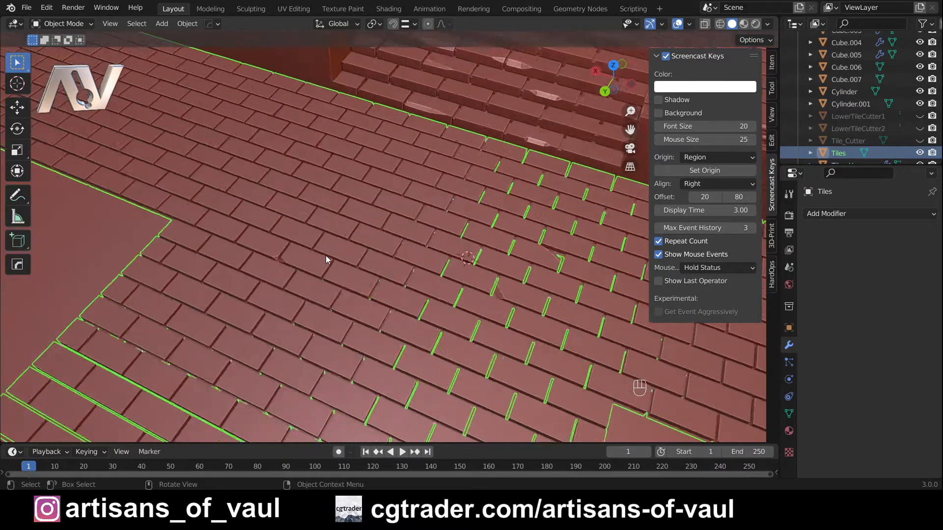
shift+middle_drag(258, 251, 332, 294)
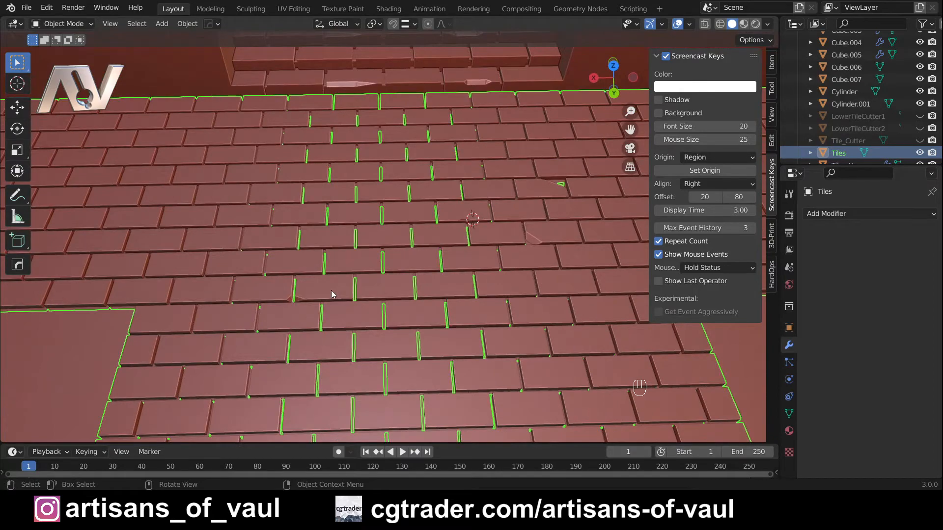
Return to Edit Mode, vertex-bevel a further tile's corner and slide one of its new vertices along the edge.
key(Tab)
scroll(324, 295, up, 2)
click(327, 336)
middle_drag(342, 305, 398, 238)
key(ctrl+shift+b)
click(357, 313)
click(340, 330)
key(g)
key(g)
click(339, 332)
Chip another tile's corner near the terrace wall with a vertex bevel and stretch it by sliding a vertex.
key(ctrl+shift+b)
click(427, 231)
key(g)
key(g)
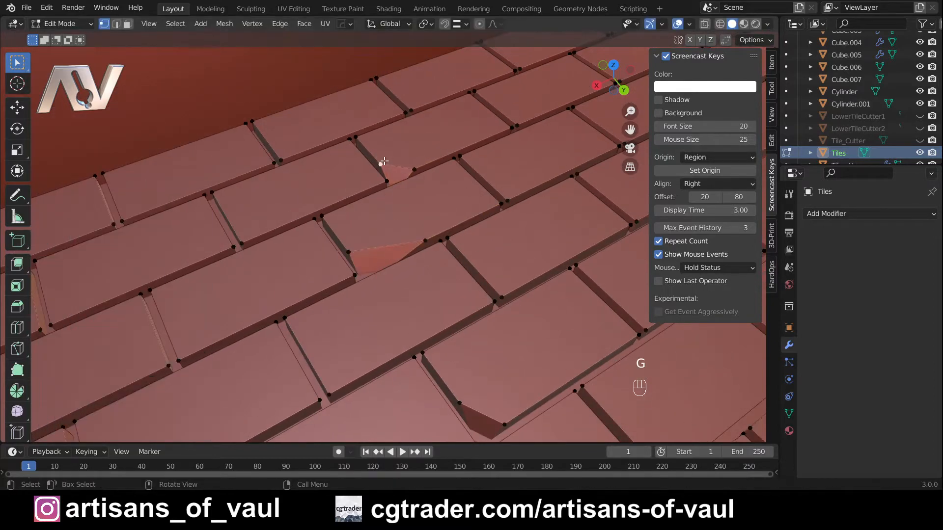
click(463, 242)
Chip the corners of two more lower tiles below the stairs with a vertex bevel and slide a new vertex along its edge.
scroll(462, 241, down, 3)
shift+middle_drag(463, 241, 486, 216)
key(ctrl+shift+b)
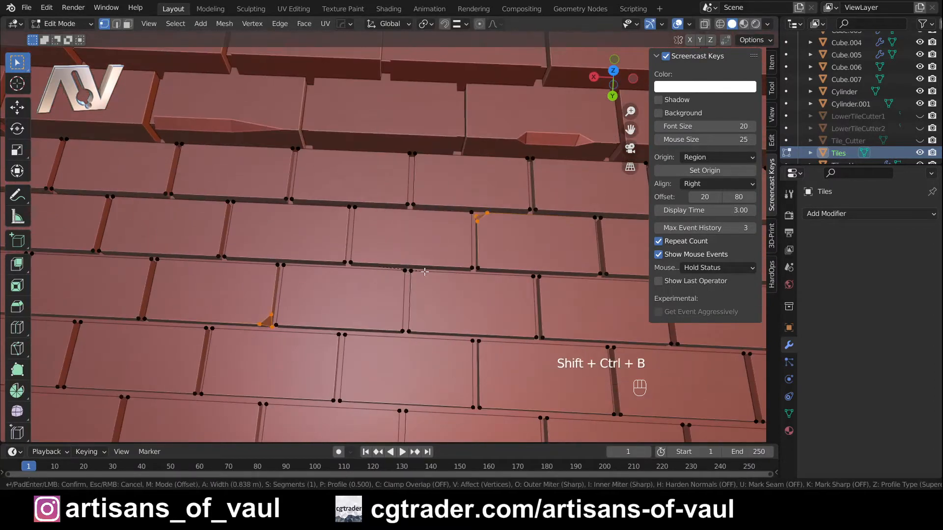
click(497, 205)
key(g)
key(g)
click(270, 311)
scroll(294, 80, down, 5)
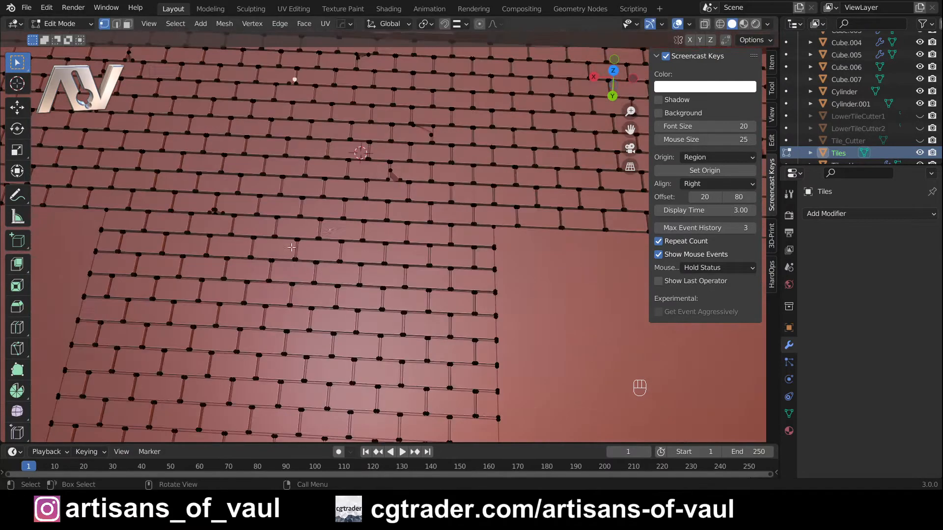
Vertex-bevel corners of two tiles at the start of the central walkway and slide one chip's vertex by a factor of about 0.254.
scroll(295, 80, up, 5)
shift+middle_drag(295, 80, 436, 335)
shift+click(589, 318)
key(ctrl+shift+b)
click(371, 302)
key(g)
key(g)
click(343, 299)
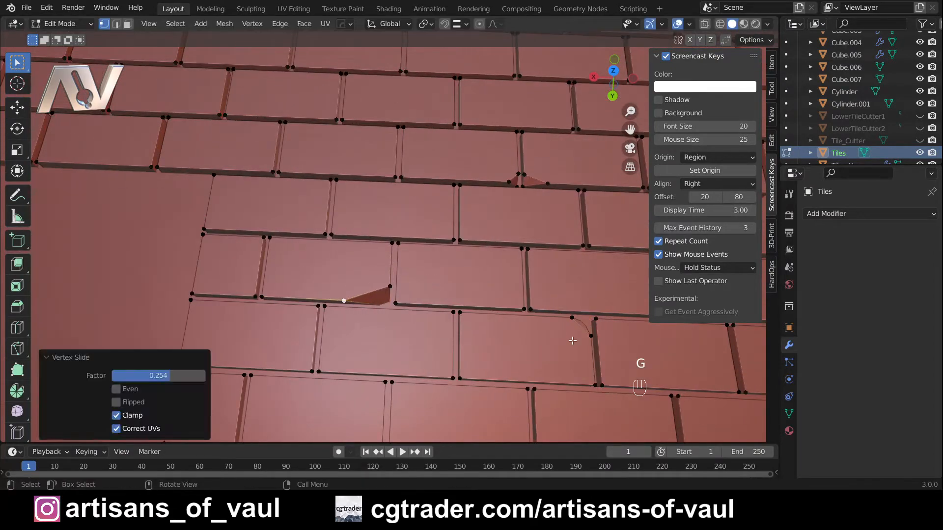
Slide an end vertex of the second walkway chip slightly along its tile's long edge.
click(572, 318)
key(g)
key(g)
click(563, 319)
Vertex-bevel another walkway tile's corner and slide its upper vertex along the short edge to elongate the chip.
click(333, 280)
key(ctrl+shift+b)
click(400, 270)
click(339, 230)
key(g)
key(g)
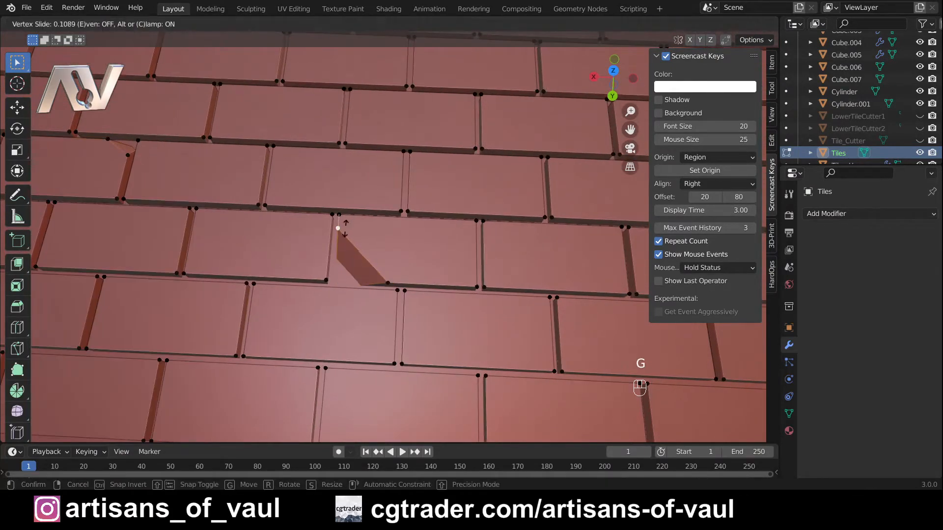
click(339, 224)
Chip the adjoining tile's facing corner with a vertex bevel and slide its vertex by a factor of about 0.278.
click(327, 279)
key(ctrl+shift+b)
click(357, 274)
click(328, 257)
scroll(420, 269, down, 8)
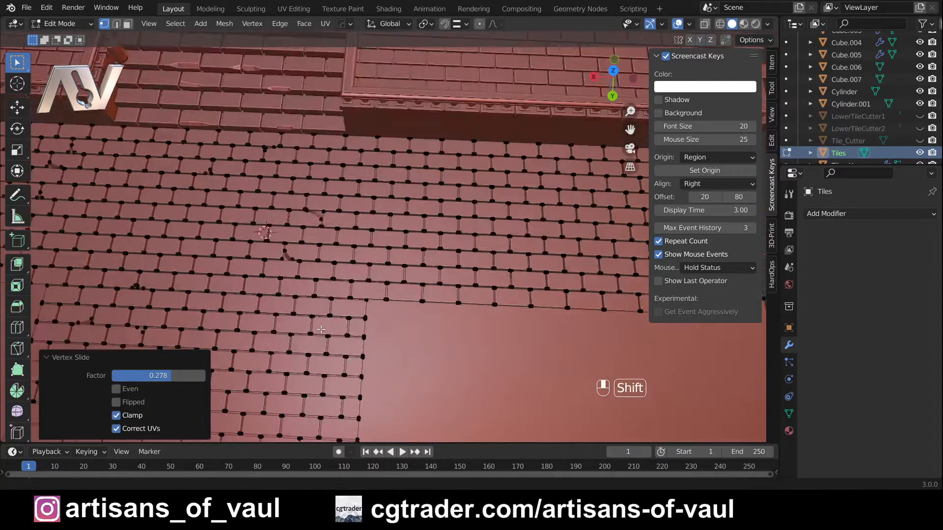
Chip one more lower tile's corner with a vertex bevel and stretch it by sliding a vertex along the long edge.
scroll(403, 295, up, 5)
click(354, 357)
key(ctrl+shift+b)
click(366, 355)
click(367, 358)
key(g)
key(g)
click(400, 357)
Vertex-bevel the corner of a nearby lower tile and slide one new vertex down its short edge.
click(367, 232)
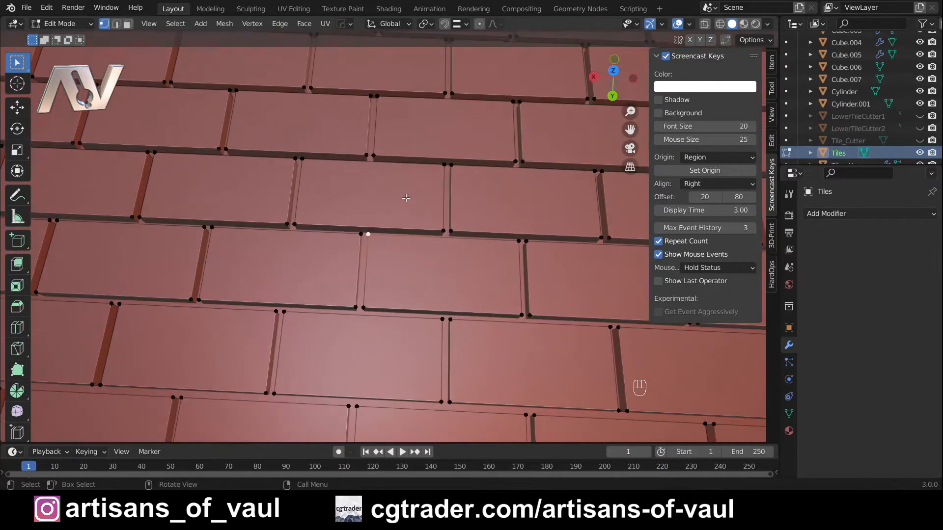
key(ctrl+shift+b)
click(368, 253)
key(g)
key(g)
click(369, 276)
Leave the lower tiles, select Tiles_Upper in Object Mode and apply all of its modifiers.
key(Tab)
click(327, 187)
key(Tab)
key(Tab)
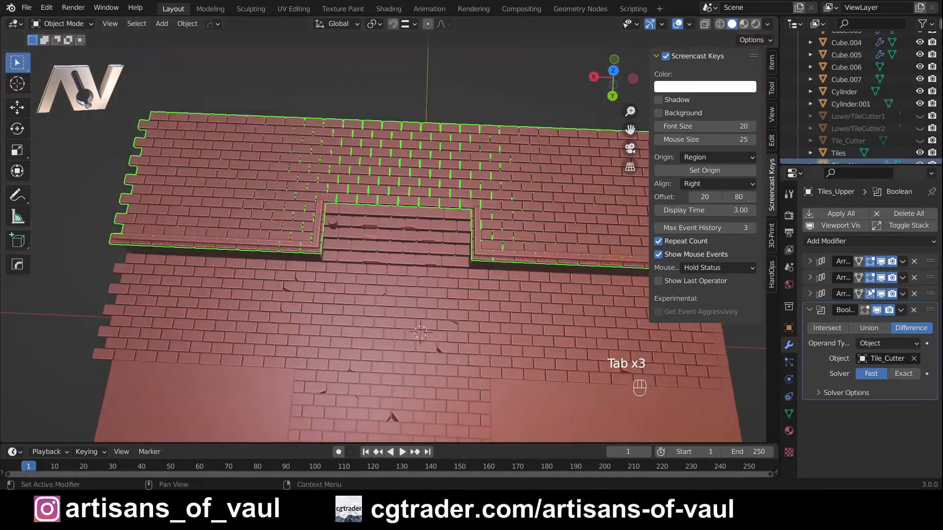
click(840, 213)
Open Tiles_Upper in Edit Mode and select corner vertices of individual upper tiles for chipping.
key(Tab)
scroll(388, 230, up, 9)
middle_drag(393, 236, 329, 163)
scroll(329, 162, down, 3)
click(201, 201)
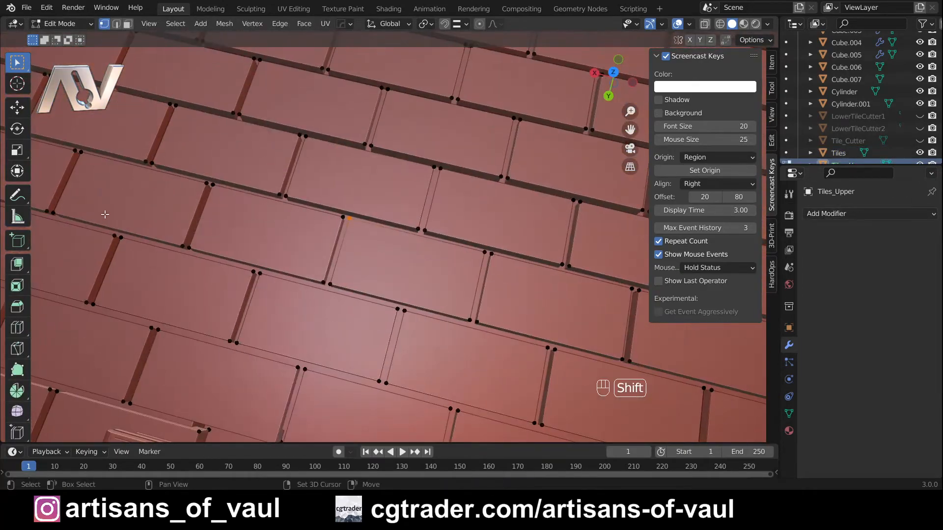
click(54, 214)
Try a 1.38 m vertex bevel on the selected upper tile corners.
key(ctrl+shift+b)
click(135, 221)
shift+middle_drag(118, 221, 467, 250)
scroll(402, 255, up, 4)
middle_drag(355, 320, 331, 299)
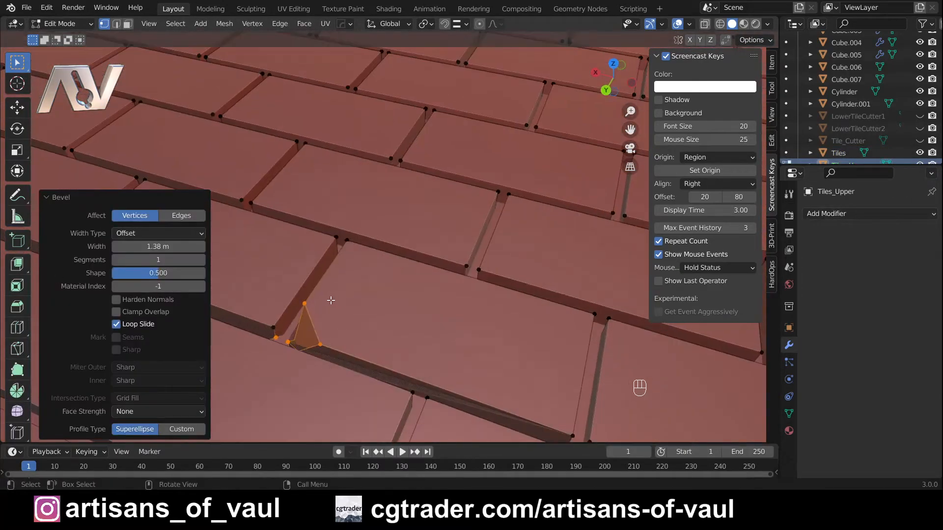
key(ctrl+z)
Add another upper tile's corner to the selection and vertex-bevel the selected corners.
shift+middle_drag(490, 335, 314, 314)
scroll(344, 294, down, 4)
shift+click(470, 227)
middle_drag(360, 248, 364, 233)
key(ctrl+shift+b)
click(435, 310)
Slide one vertex on each of two new upper tile chips along its edge to make their shapes irregular.
click(257, 312)
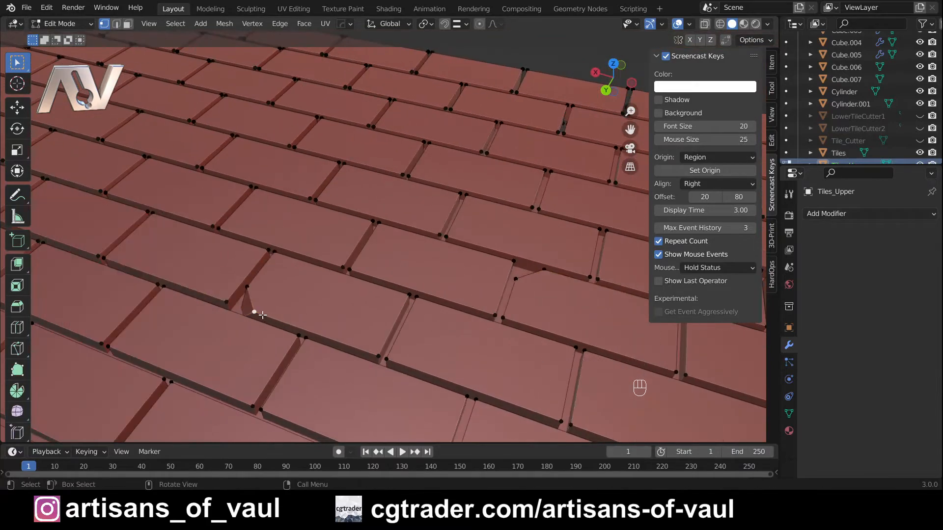
key(g)
key(g)
click(244, 301)
click(512, 288)
key(g)
key(g)
click(510, 293)
Select corners on several other upper tiles and chip them together with a vertex bevel.
scroll(423, 265, down, 7)
scroll(392, 246, up, 5)
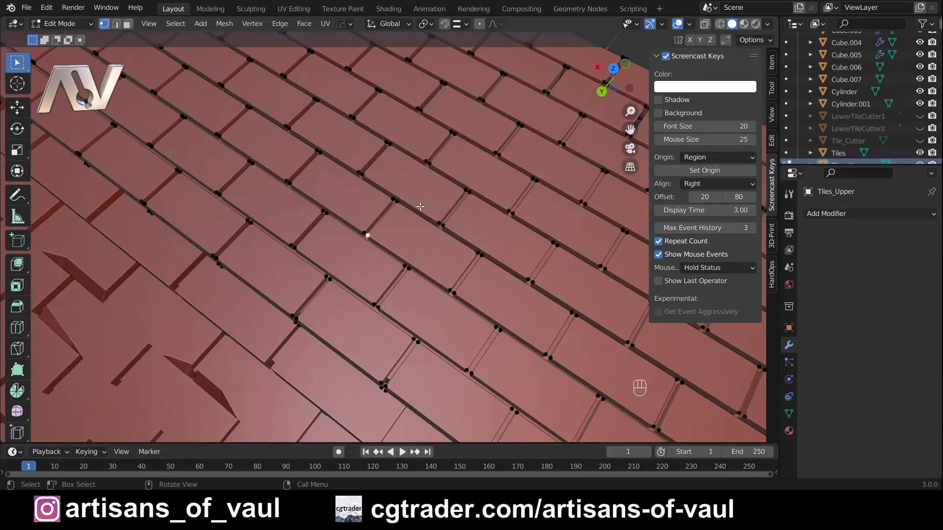
shift+click(321, 155)
key(ctrl+shift+b)
click(373, 235)
Slide vertices of the newly beveled upper chips along their tile edges to vary the shapes.
key(g)
key(g)
click(429, 158)
key(g)
key(g)
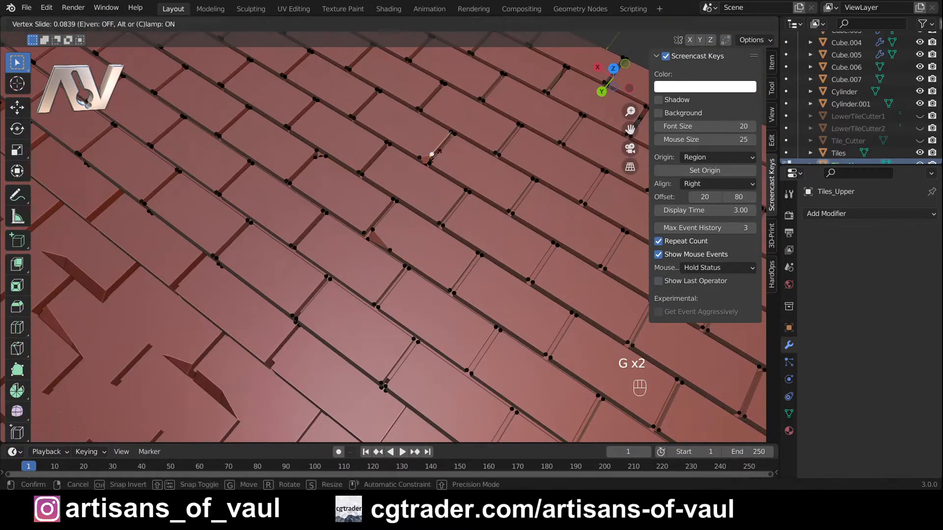
click(434, 154)
Vertex-bevel the corners of two further upper tiles by 0.582 m.
scroll(435, 324, down, 4)
scroll(435, 327, up, 5)
click(396, 246)
shift+click(279, 263)
key(ctrl+shift+b)
click(339, 265)
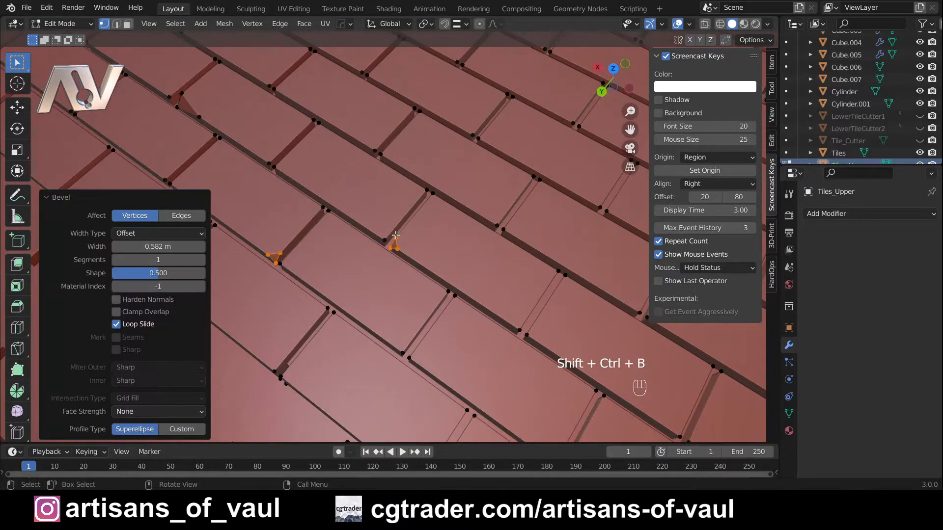
Stretch these two chips unevenly by sliding a vertex of each along its tile edge.
click(398, 241)
key(g)
key(g)
click(419, 211)
key(g)
key(g)
click(238, 231)
Chip further upper tile corners toward the terrace's back edge with individual vertex bevels.
scroll(304, 250, down, 4)
click(383, 276)
key(ctrl+shift+b)
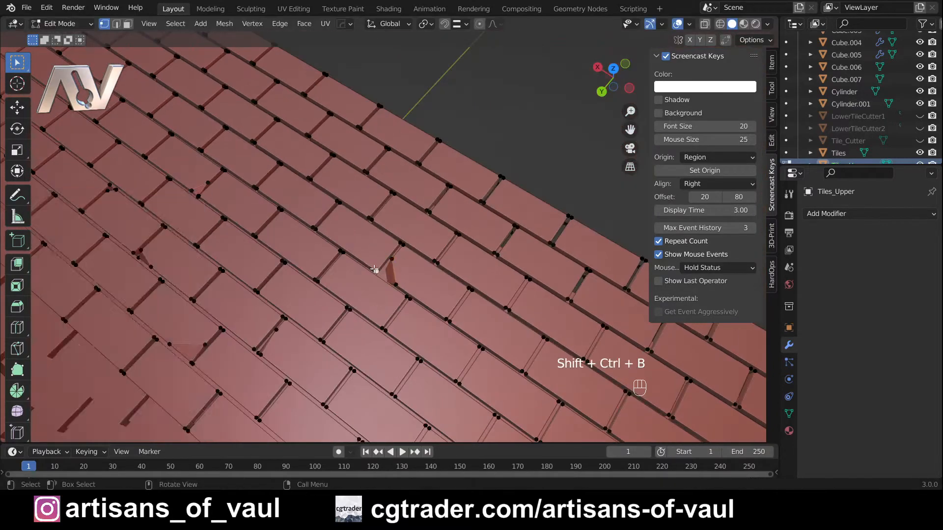
click(378, 268)
scroll(377, 270, up, 4)
key(ctrl+shift+b)
click(417, 265)
Select corners of several tiles near the upper terrace's stepped side edge and vertex-bevel them together.
scroll(501, 285, down, 5)
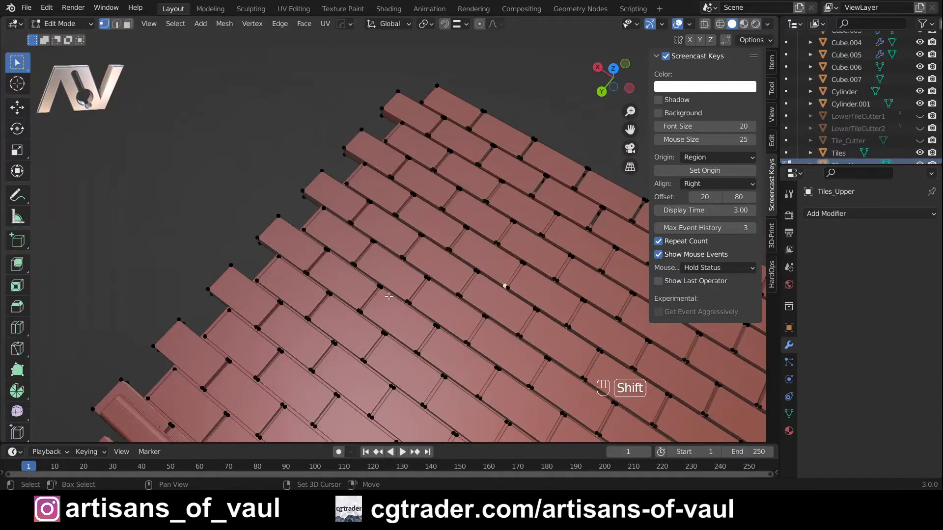
shift+click(388, 295)
shift+click(420, 361)
scroll(442, 347, up, 2)
shift+middle_drag(473, 329, 442, 248)
key(ctrl+shift+b)
click(511, 264)
Slide vertices of the three chips near the stepped edge, one of them by a factor of about 0.583.
click(407, 316)
key(g)
key(g)
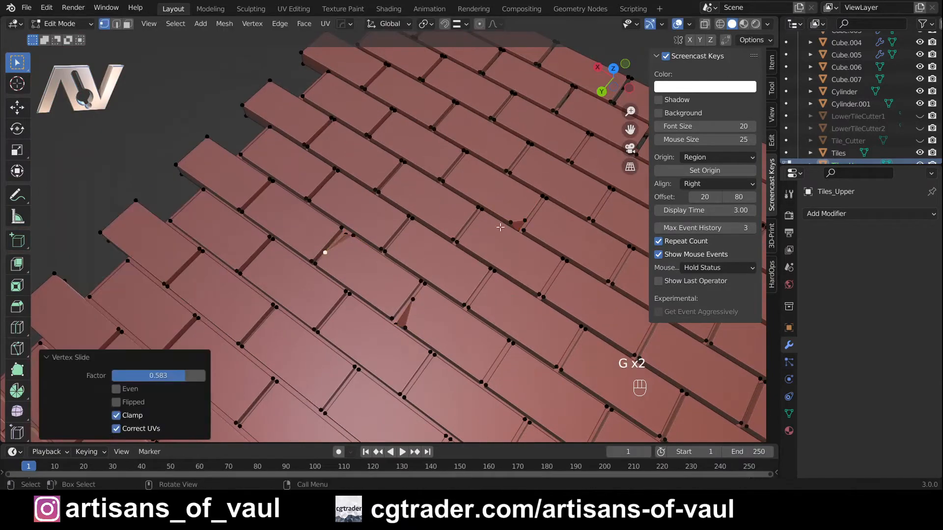
click(524, 221)
key(g)
key(g)
click(527, 215)
Vertex-bevel more upper tile corners in another area and slide one chip's vertex along its edge.
scroll(491, 196, down, 5)
middle_drag(285, 59, 326, 66)
scroll(354, 196, up, 5)
click(360, 186)
shift+middle_drag(381, 229, 374, 253)
key(ctrl+shift+b)
click(266, 107)
click(346, 184)
key(g)
key(g)
click(334, 181)
Examine in Object Mode how the chipped corners are spread over the upper and lower tiles.
scroll(374, 245, down, 5)
key(Tab)
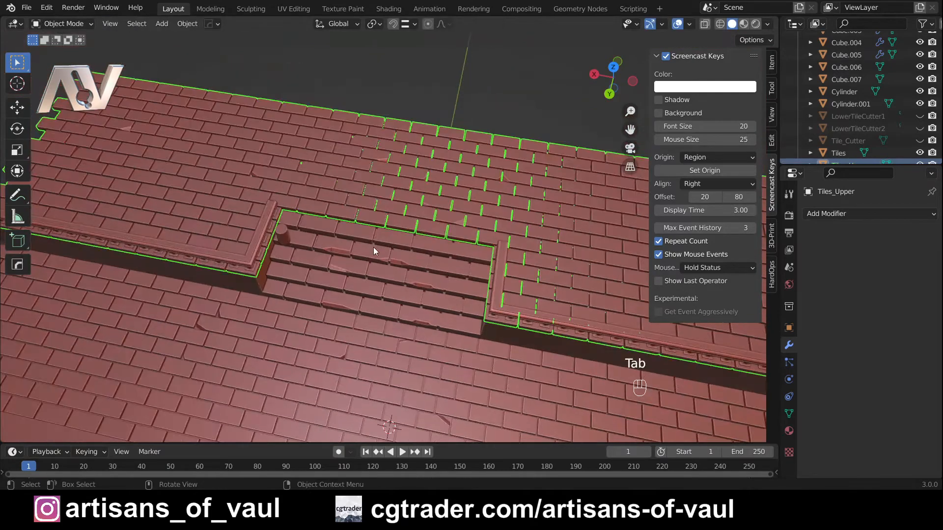
scroll(375, 226, down, 3)
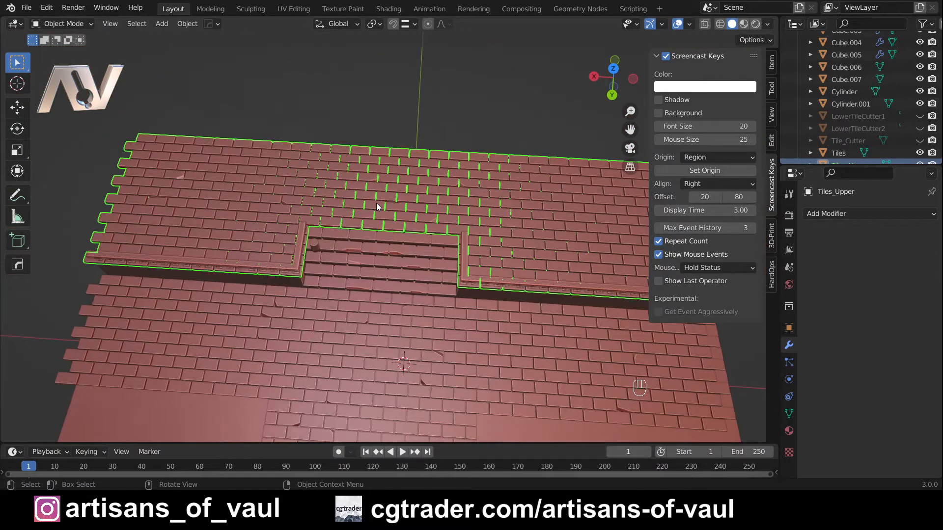
scroll(376, 202, up, 3)
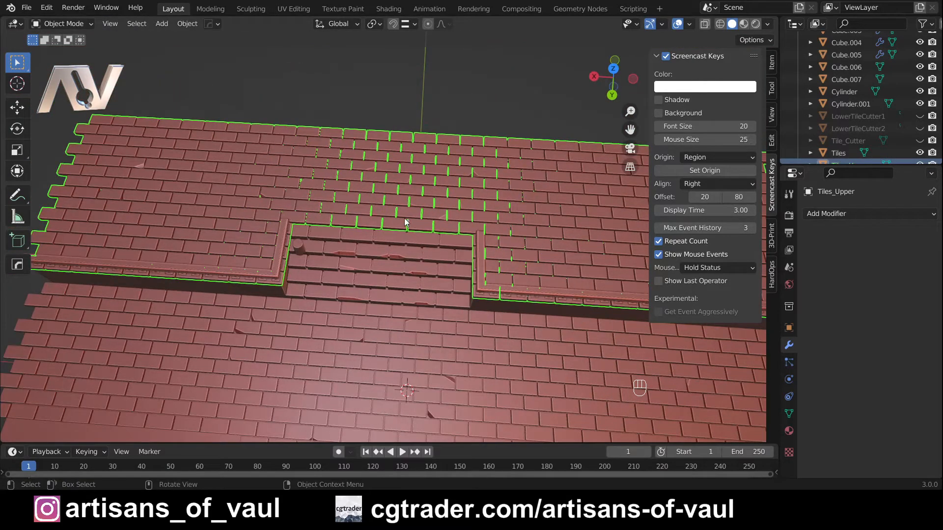
scroll(405, 222, down, 3)
shift+middle_drag(374, 258, 397, 163)
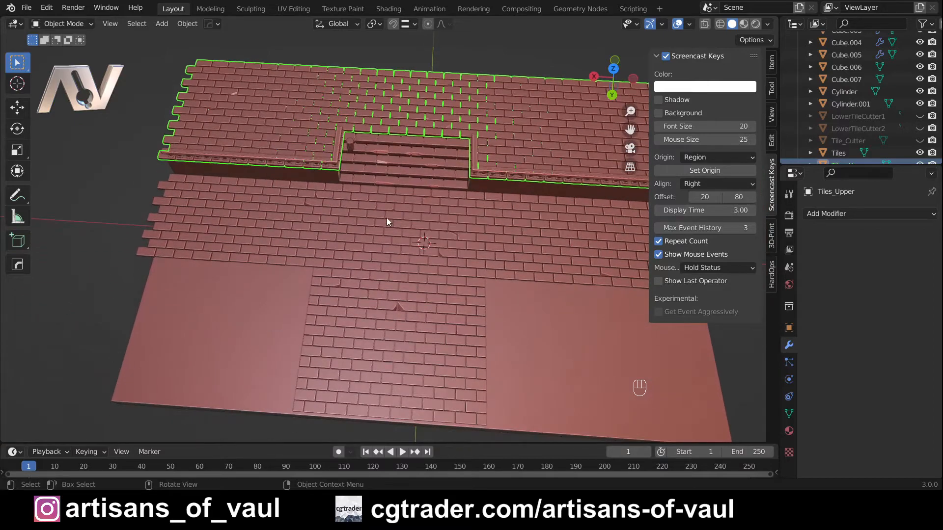
shift+middle_drag(429, 245, 358, 264)
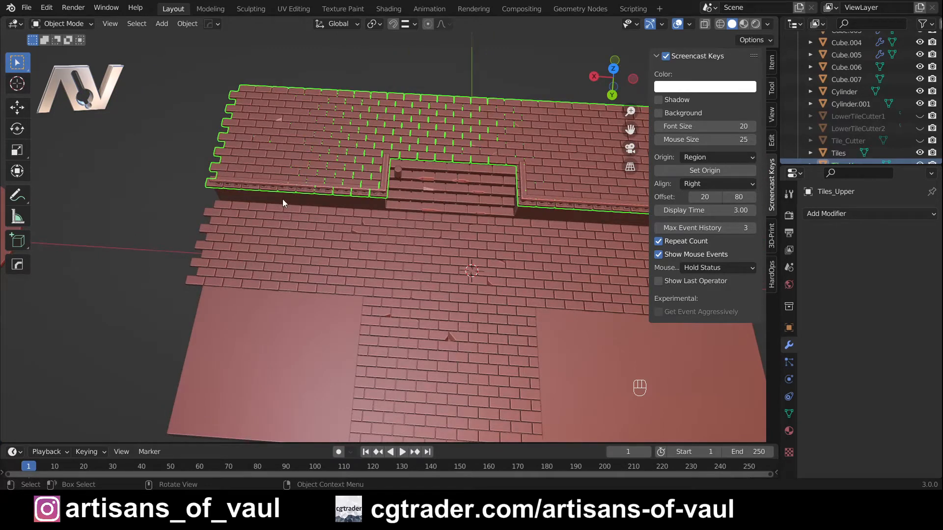
scroll(410, 240, up, 5)
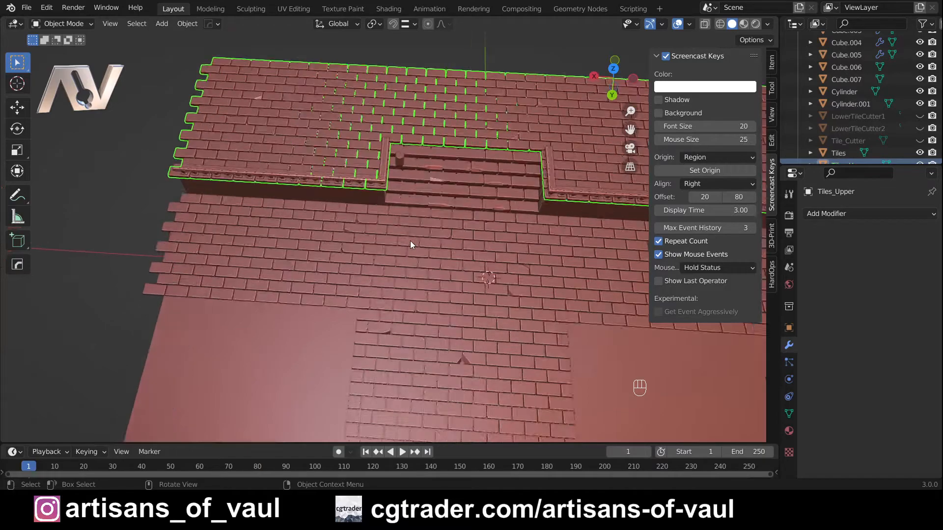
Bevel the front vertical corner edge of a tile in the upper terrace's front row by 0.665 m.
shift+middle_drag(217, 232, 275, 378)
shift+middle_drag(487, 310, 239, 343)
middle_drag(384, 306, 434, 245)
middle_drag(317, 320, 364, 243)
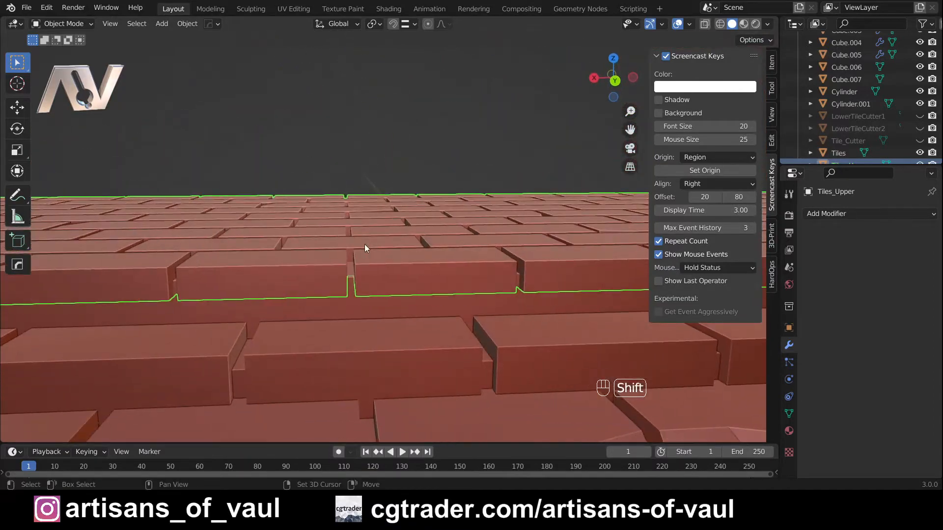
middle_drag(351, 275, 384, 281)
key(Tab)
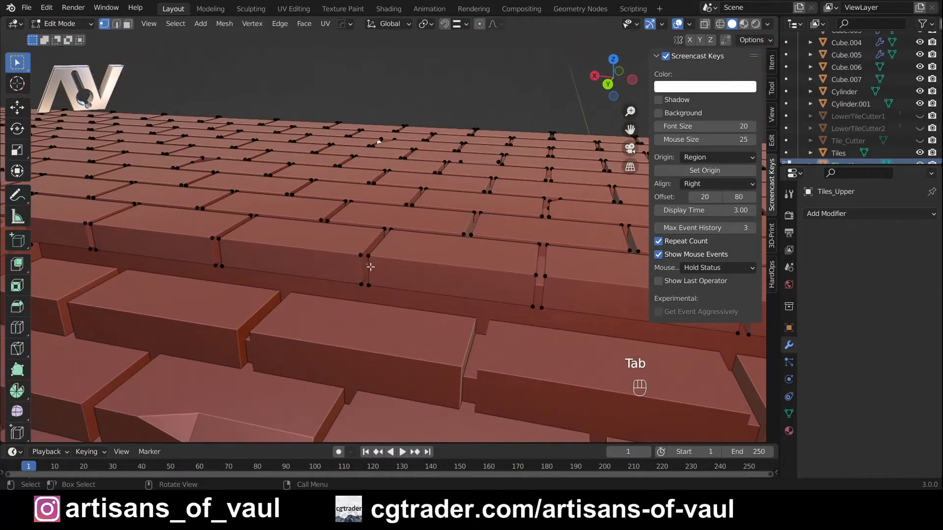
click(116, 24)
middle_drag(354, 268, 373, 256)
scroll(375, 255, up, 2)
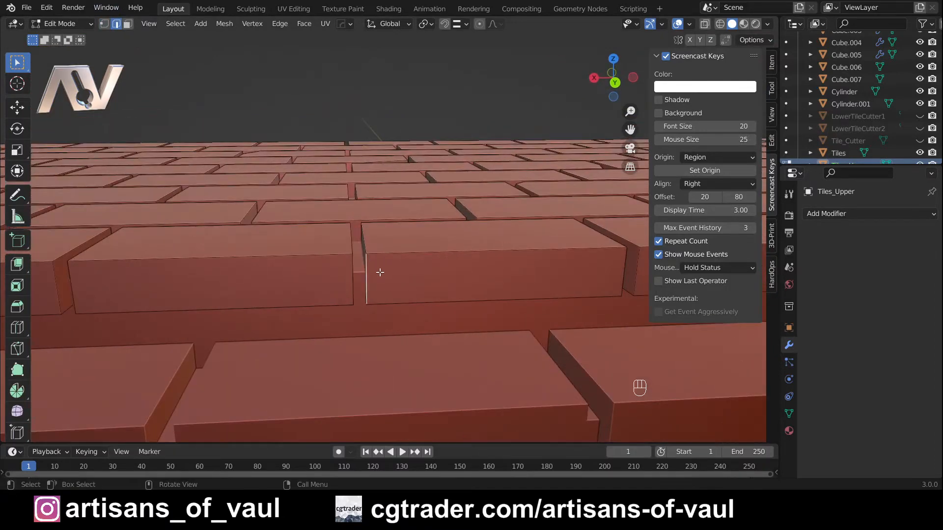
key(ctrl+b)
click(422, 274)
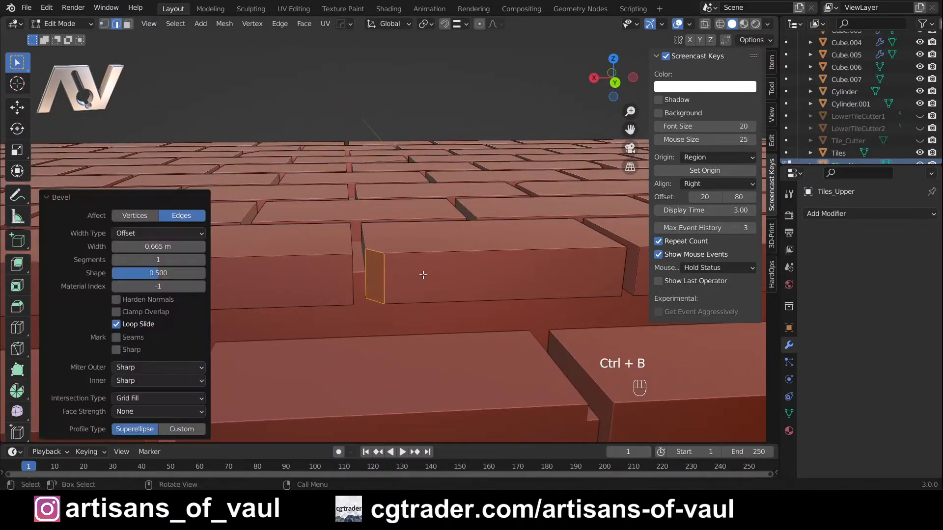
Slide the two top vertices of the bevelled front corner along their edges, the one on the side edge by a factor of 0.125.
key(Tab)
key(Tab)
key(1)
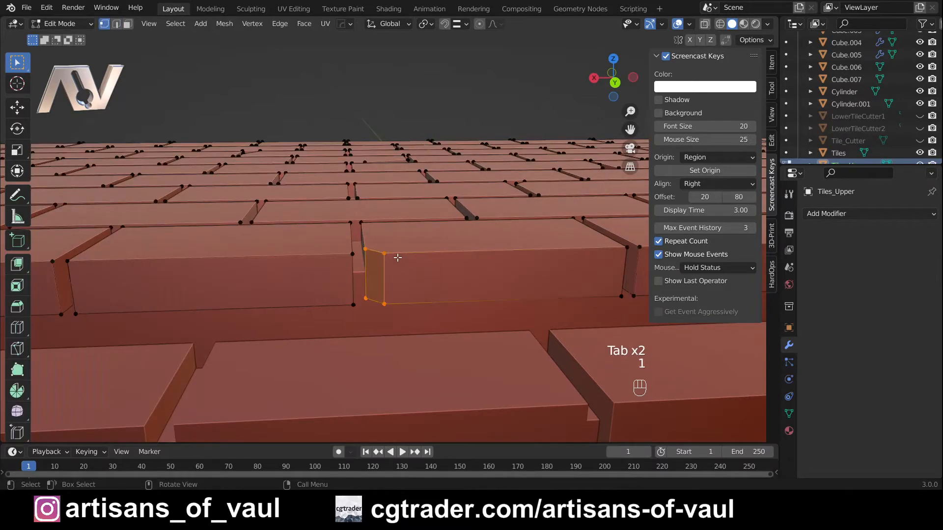
click(384, 253)
key(g)
key(g)
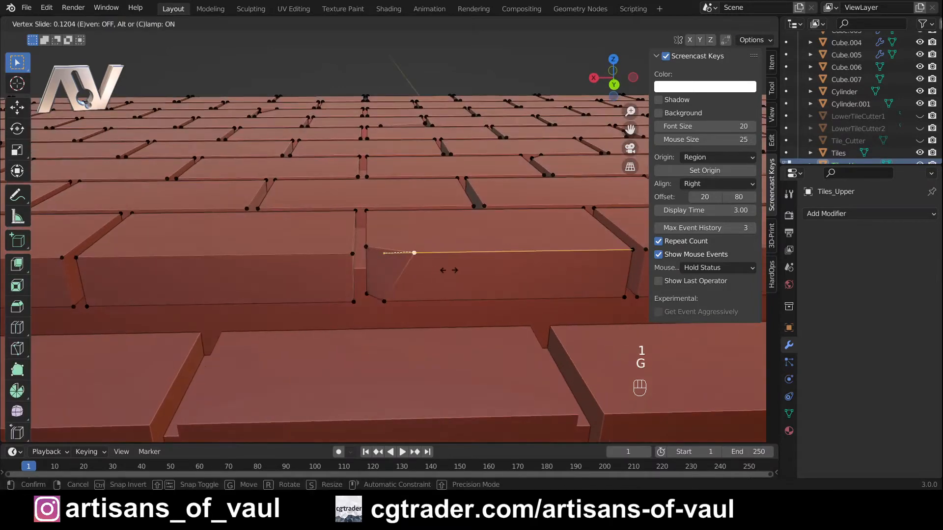
click(448, 269)
click(371, 246)
key(g)
key(g)
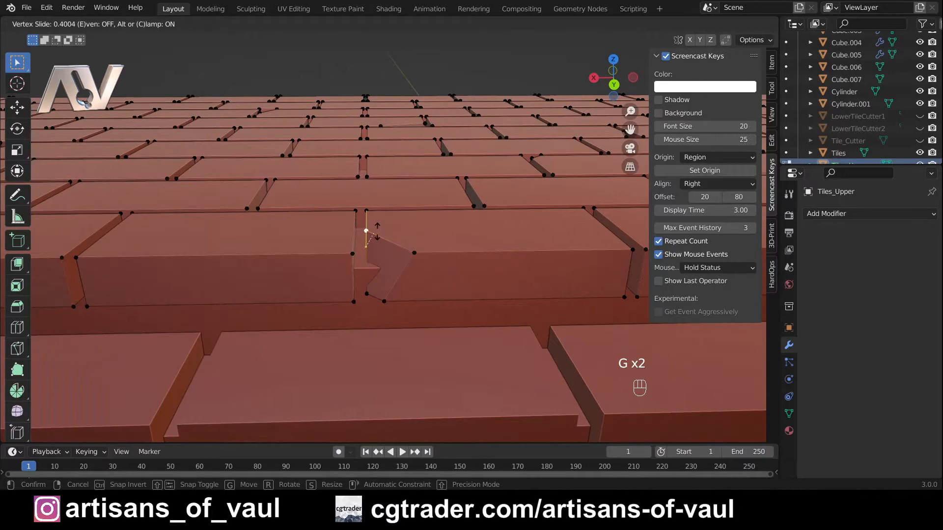
click(373, 242)
Vertex-bevel another front-row upper tile corner by 1.03 m and slide one of the chip's vertices by a factor of 0.365.
middle_drag(400, 261, 354, 296)
scroll(363, 283, down, 5)
shift+middle_drag(466, 312, 356, 250)
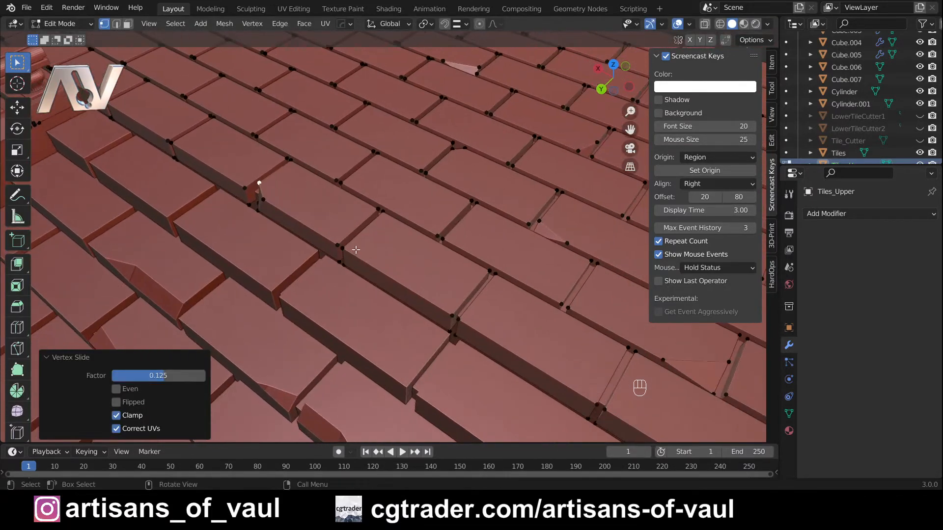
click(449, 317)
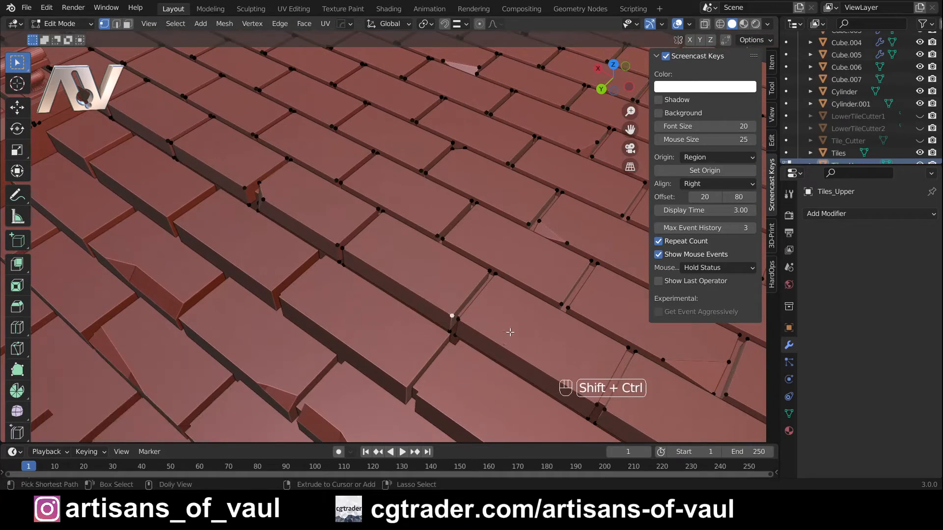
key(shift+ctrl+b)
click(532, 331)
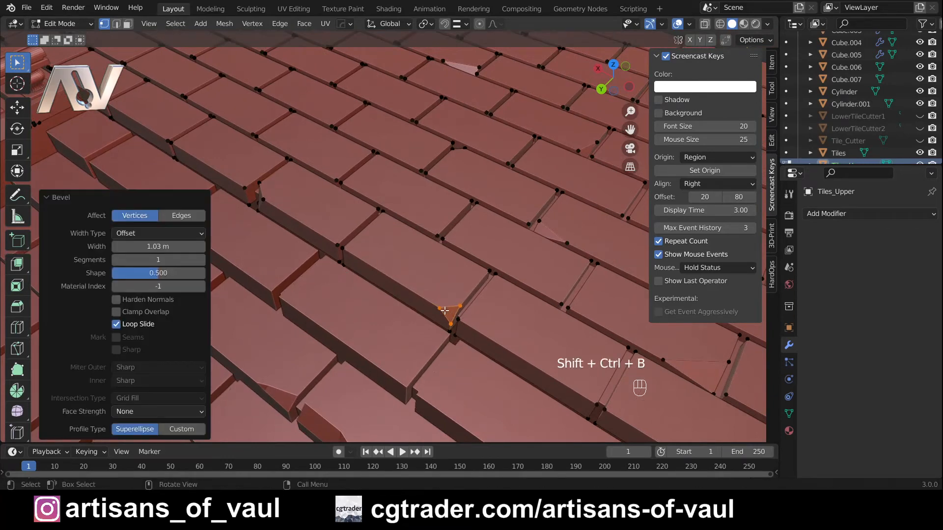
click(443, 310)
key(g)
key(g)
click(414, 293)
scroll(418, 297, down, 4)
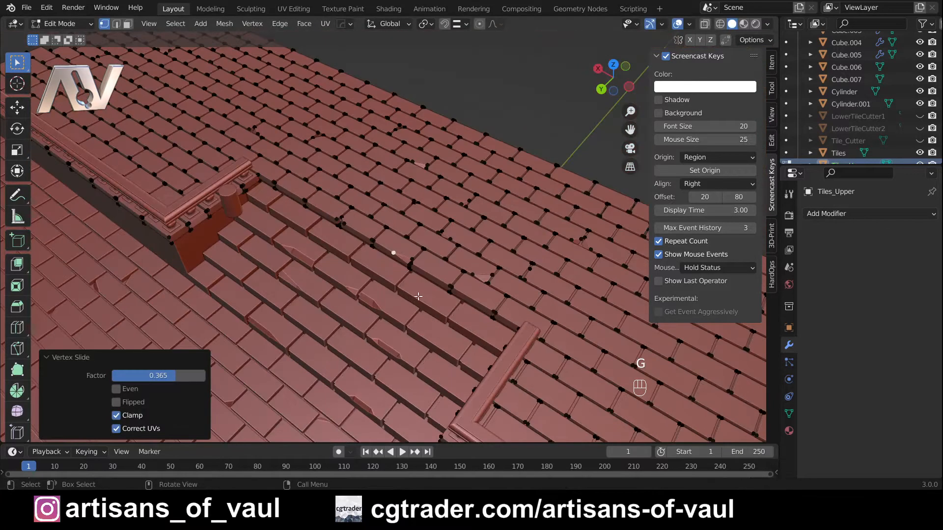
Return to Object Mode, select the lower Tiles object and isolate it in local view.
key(Tab)
scroll(422, 297, down, 3)
middle_drag(422, 297, 366, 250)
click(371, 241)
scroll(371, 239, up, 3)
scroll(371, 241, up, 3)
scroll(367, 251, down, 3)
middle_drag(367, 250, 416, 259)
scroll(361, 238, up, 1)
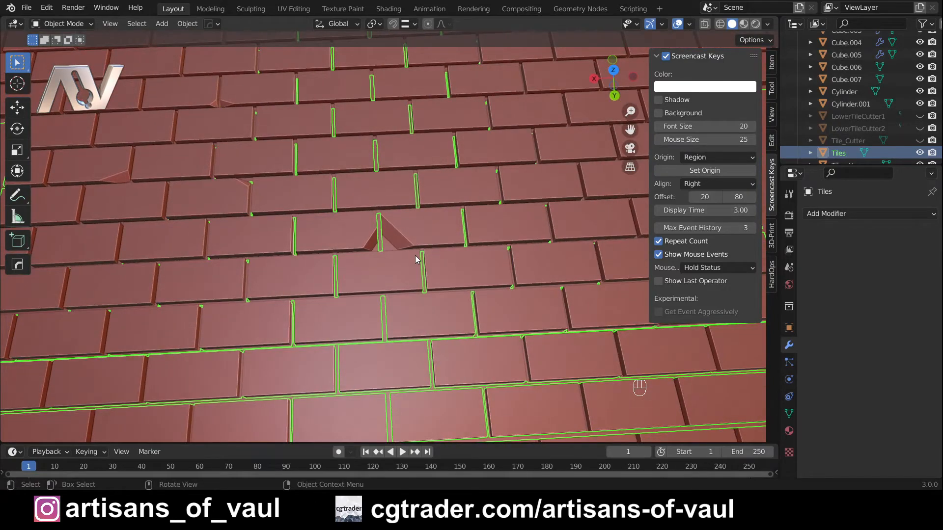
key(KP_Divide)
scroll(414, 256, up, 6)
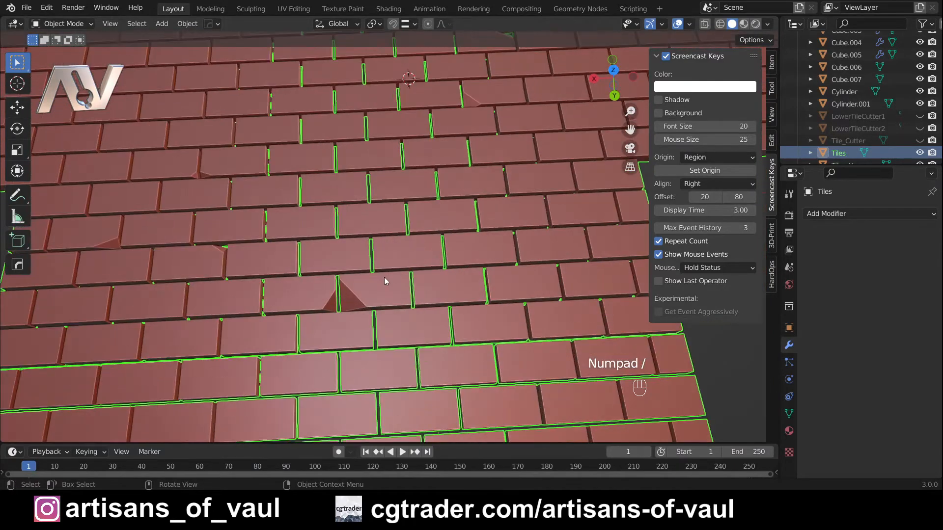
shift+middle_drag(385, 279, 417, 255)
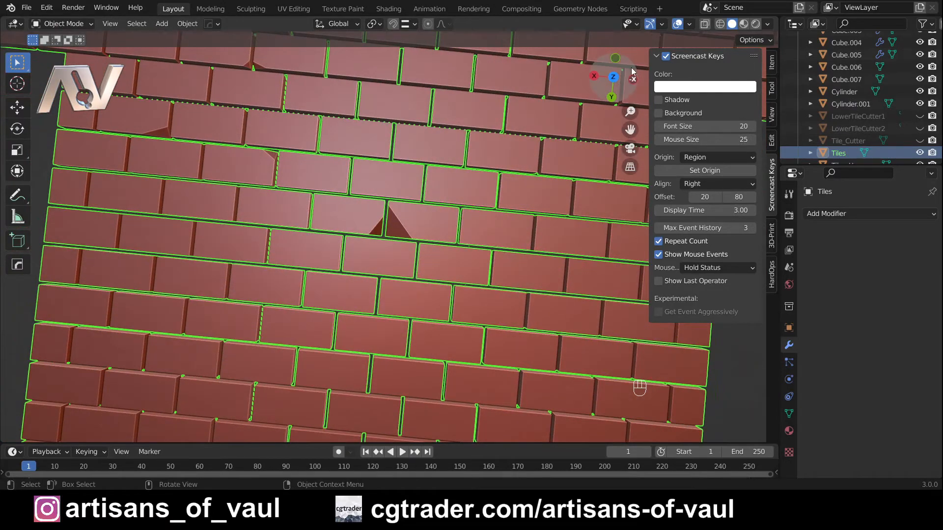
In top view, knife-cut a jagged line across the full depth of the lower tile behind the two large chips.
click(614, 78)
scroll(406, 240, up, 5)
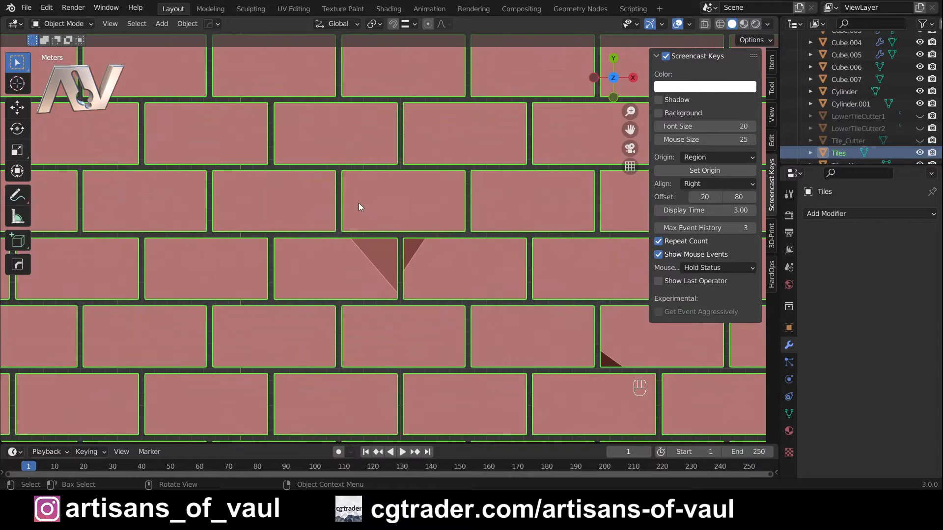
scroll(369, 186, up, 2)
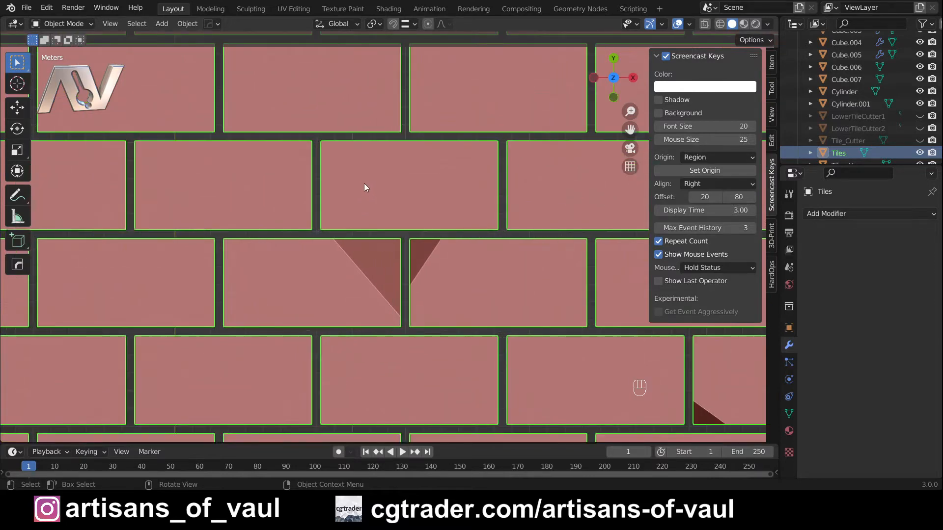
scroll(364, 184, down, 1)
shift+middle_drag(354, 170, 340, 217)
key(Tab)
scroll(332, 218, up, 3)
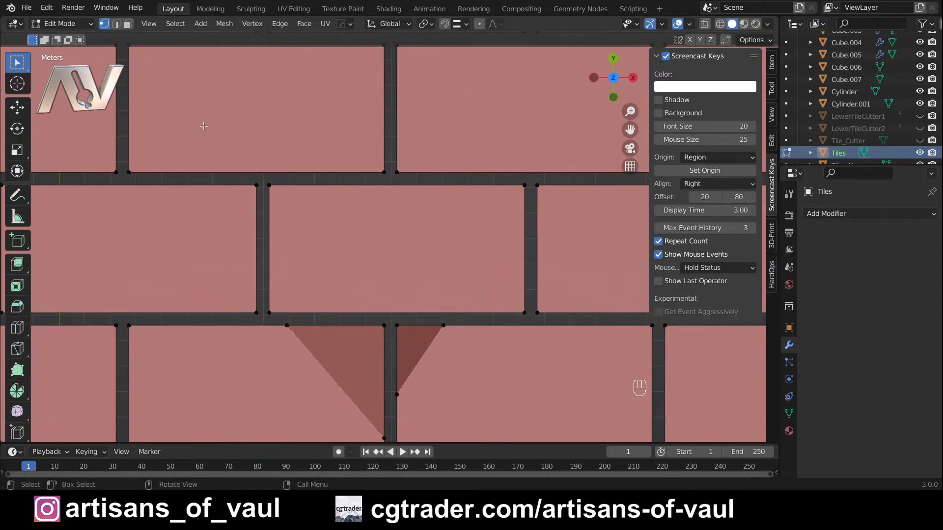
key(k)
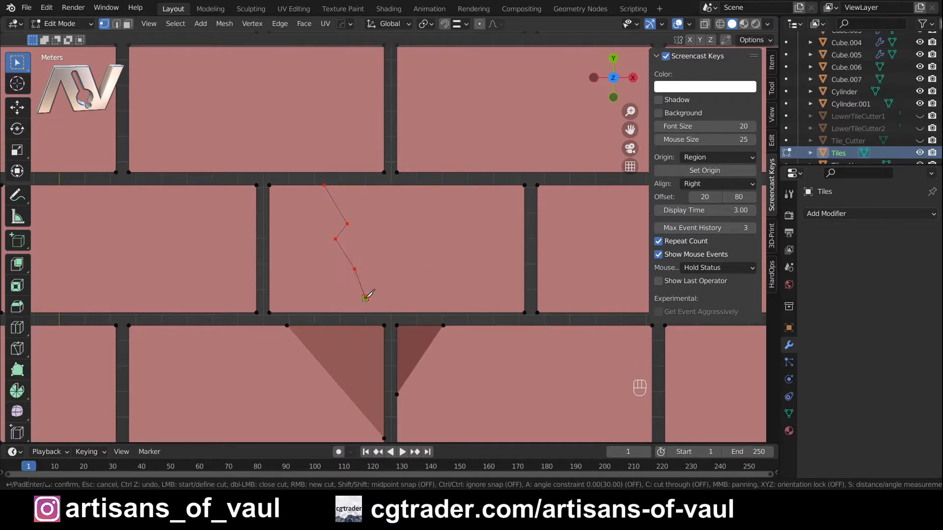
click(353, 313)
key(Return)
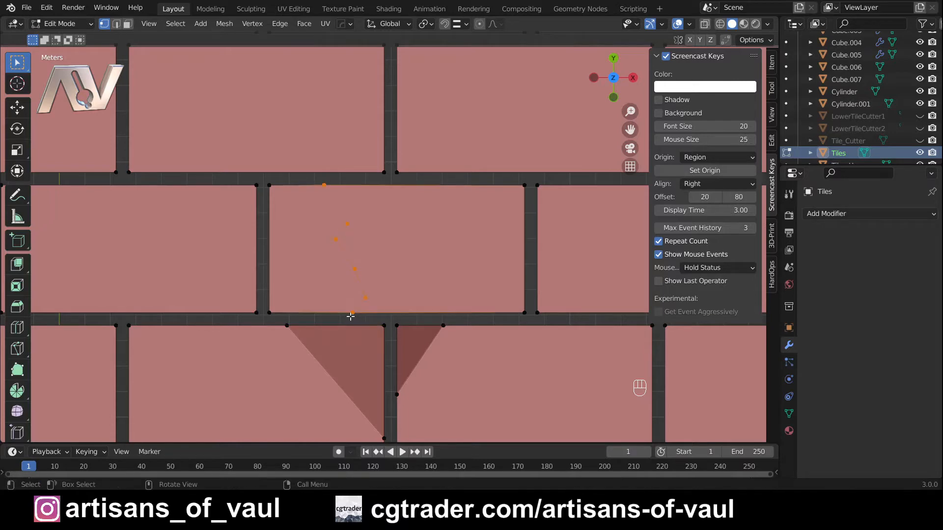
Knife-cut a second jagged line beside the first in top view to outline a narrow crack across the tile.
middle_drag(343, 248, 354, 169)
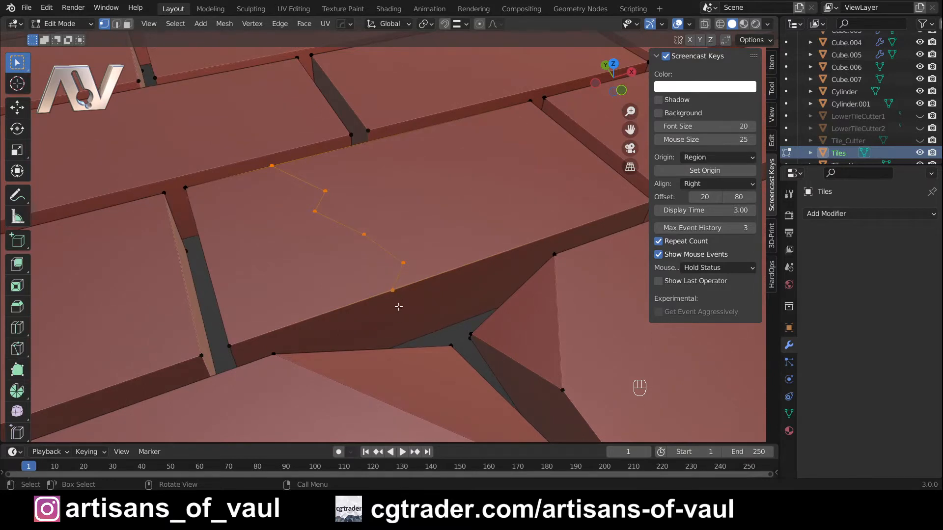
click(612, 65)
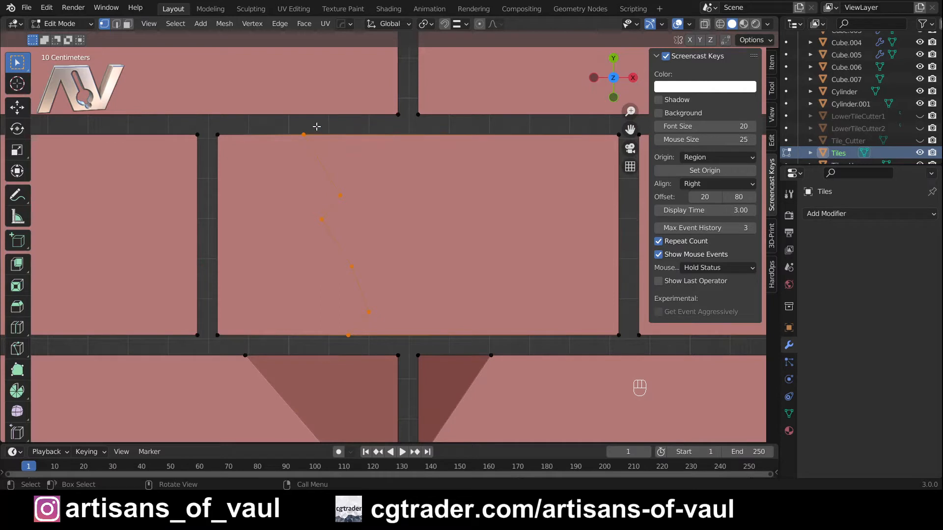
key(k)
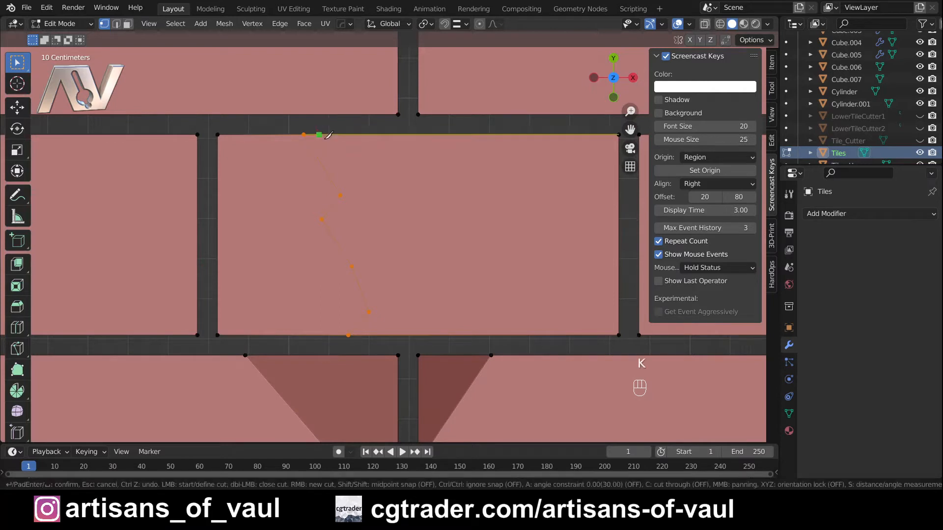
click(322, 135)
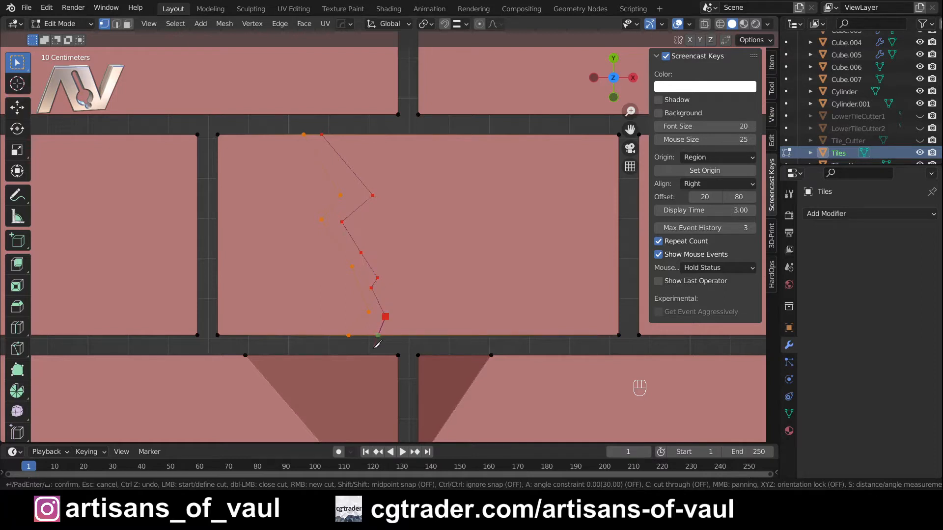
key(Return)
Extrude Manifold the jagged crack strip 1.7456 m down into the tile.
middle_drag(373, 348, 338, 213)
scroll(344, 275, up, 2)
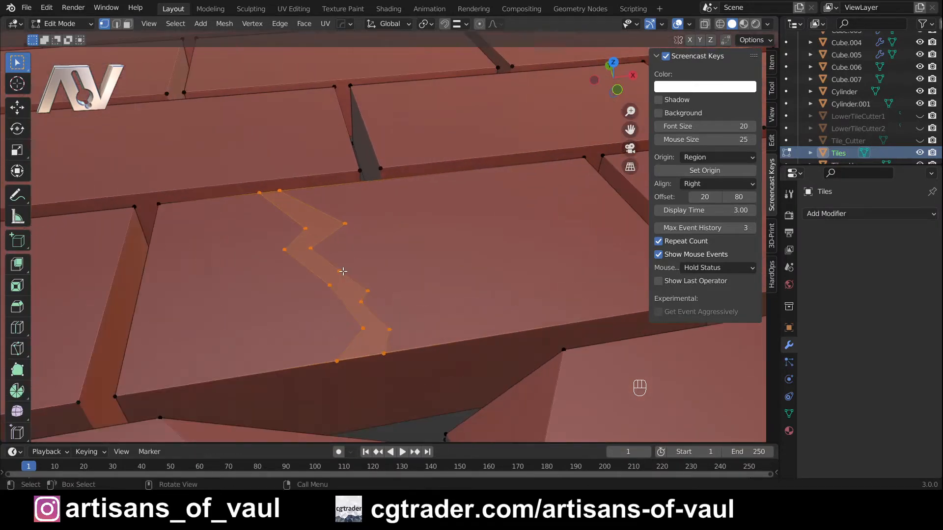
shift+middle_drag(306, 244, 388, 189)
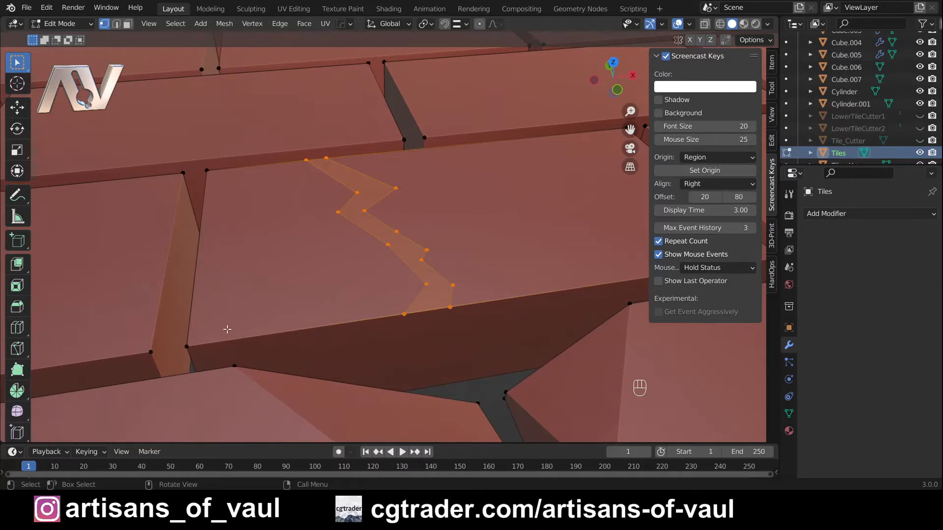
scroll(234, 294, down, 3)
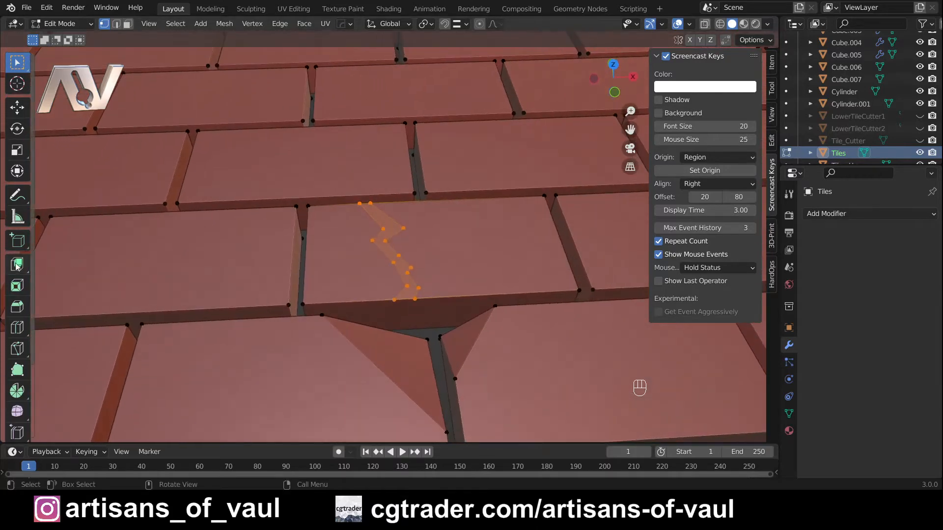
drag(16, 266, 59, 292)
scroll(207, 280, down, 2)
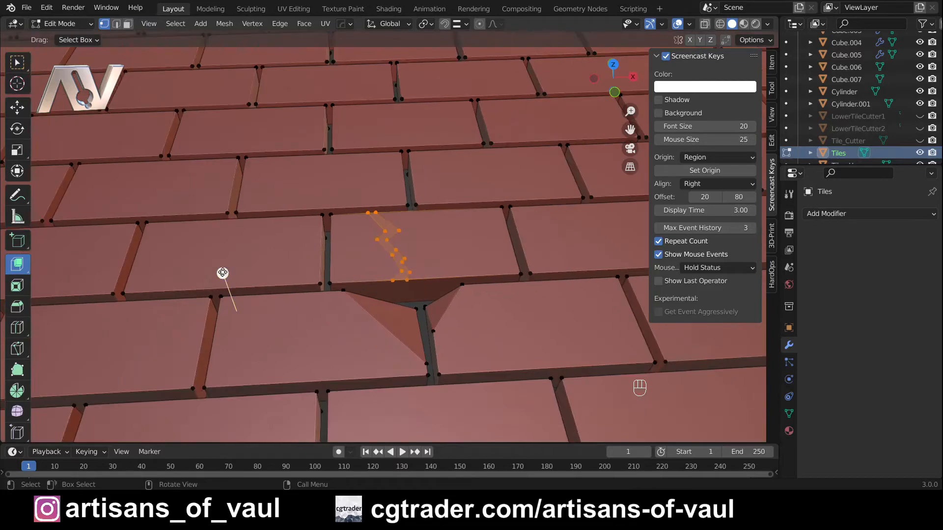
drag(222, 273, 220, 296)
scroll(446, 379, up, 4)
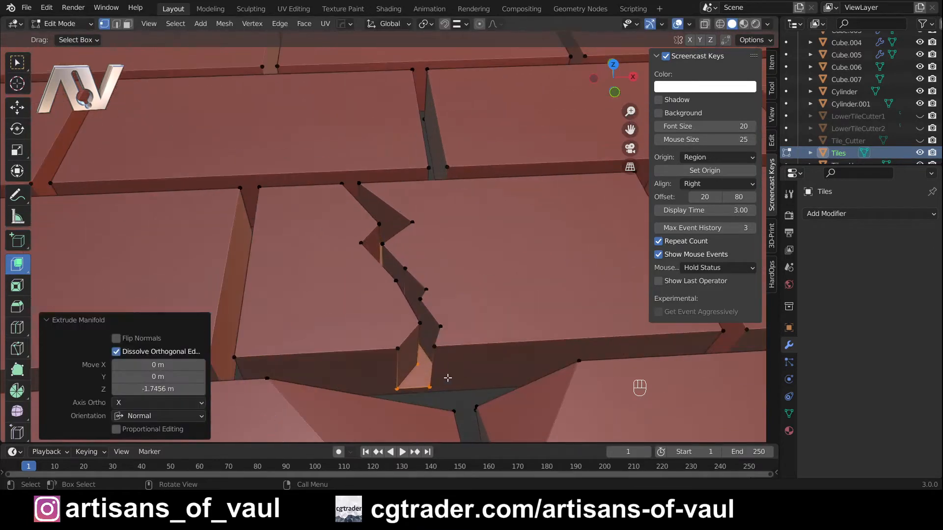
Examine the carved crack from several angles, both with the surrounding objects shown and with the tiles isolated.
middle_drag(446, 379, 447, 345)
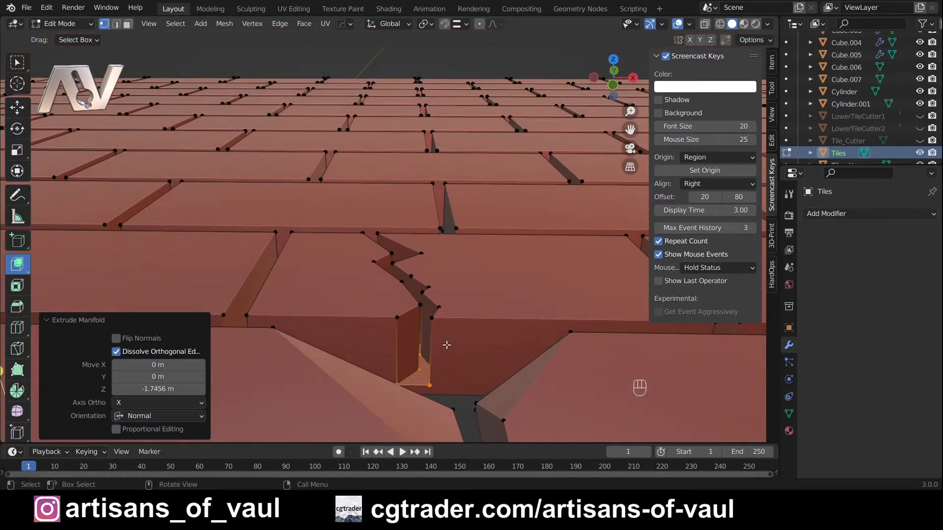
key(KP_Divide)
scroll(432, 314, up, 5)
middle_drag(432, 314, 638, 260)
middle_drag(480, 358, 485, 341)
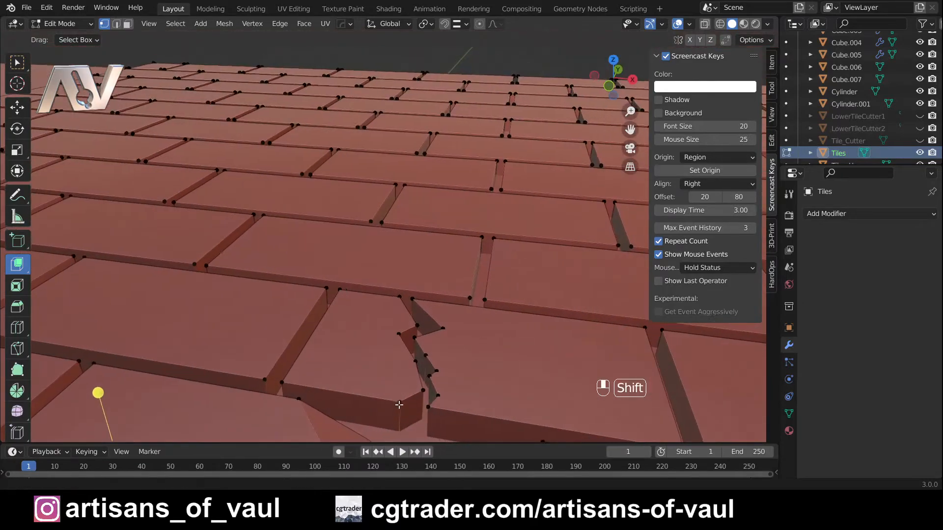
shift+middle_drag(398, 405, 388, 304)
key(KP_Divide)
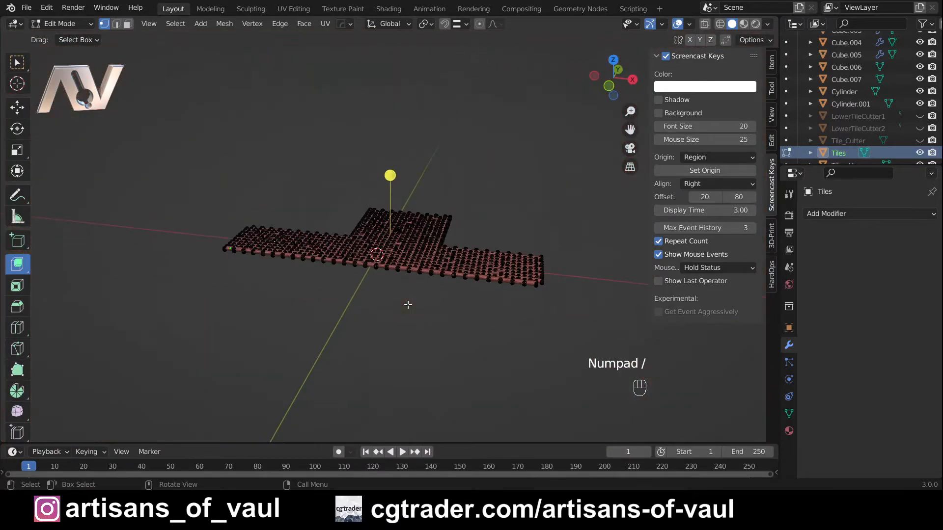
scroll(443, 250, up, 8)
shift+middle_drag(437, 223, 358, 377)
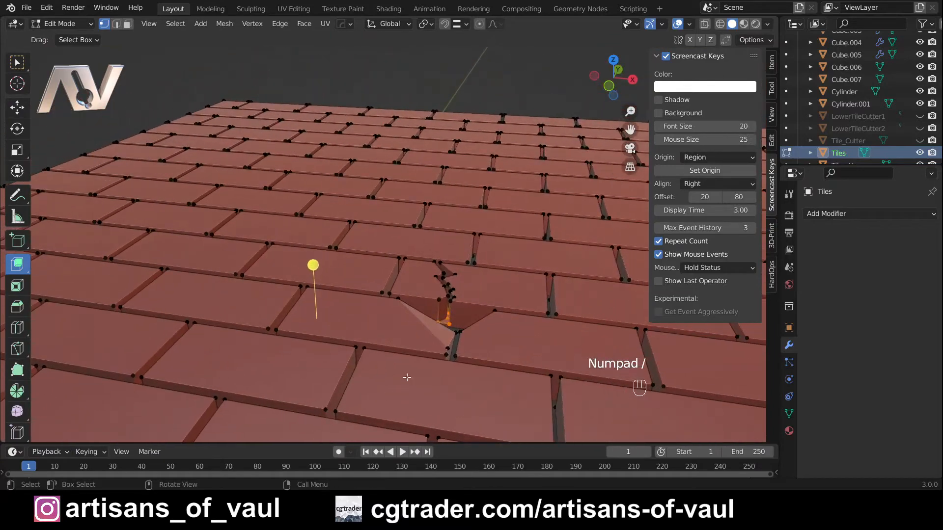
scroll(408, 376, up, 3)
shift+middle_drag(500, 408, 446, 364)
scroll(451, 346, up, 1)
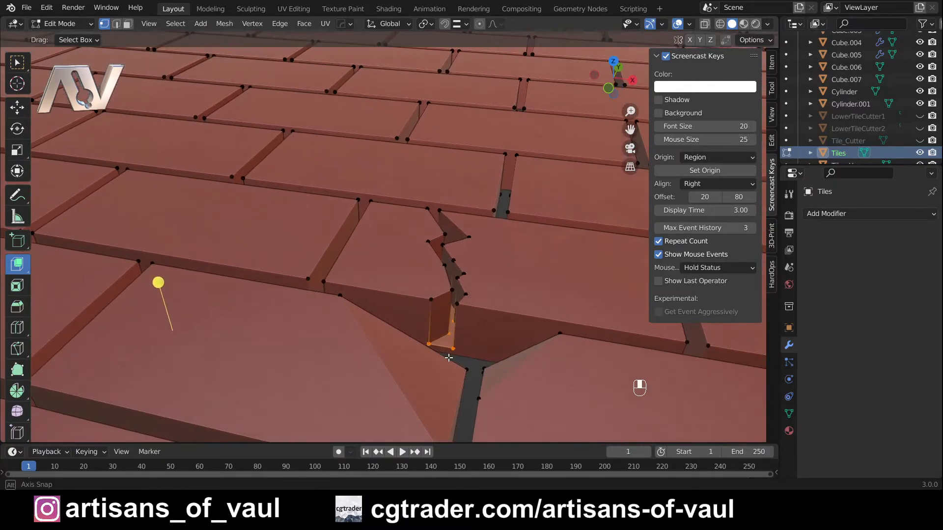
scroll(438, 317, down, 5)
middle_drag(455, 274, 434, 324)
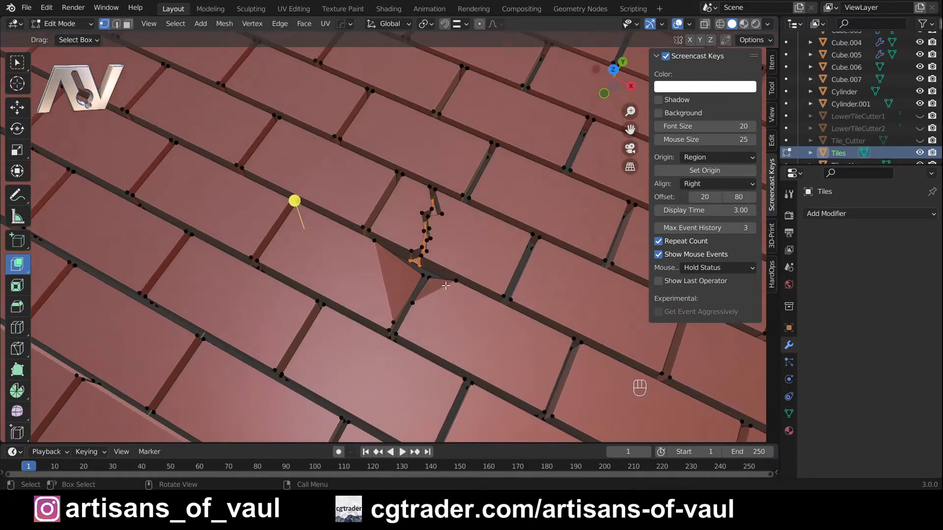
In top view, knife-cut a jagged line across a rear corner of an undamaged lower tile near the crack.
scroll(446, 285, down, 2)
shift+middle_drag(445, 286, 411, 249)
scroll(416, 243, up, 6)
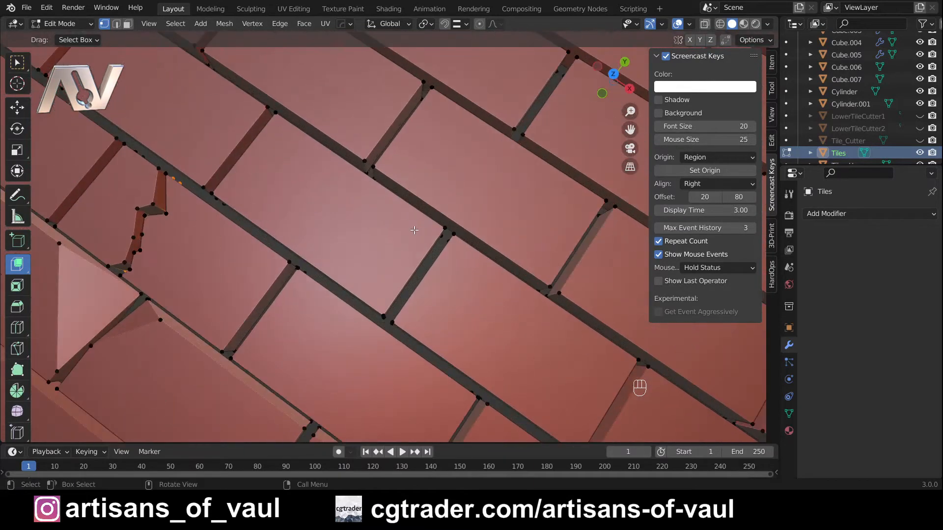
click(612, 74)
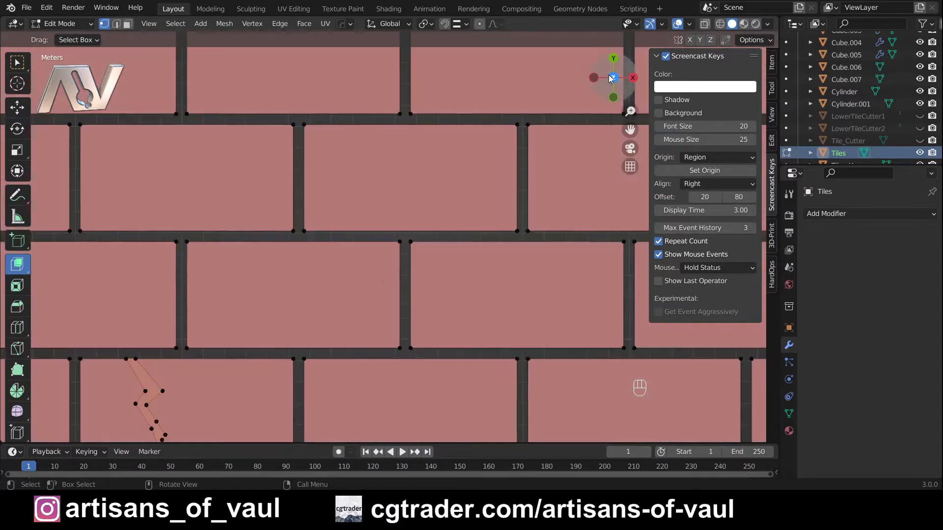
scroll(369, 241, up, 3)
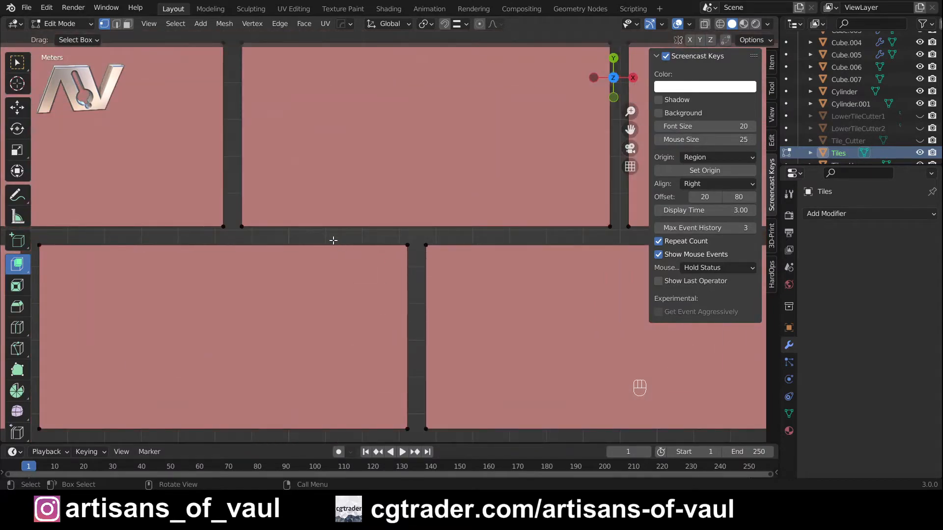
key(k)
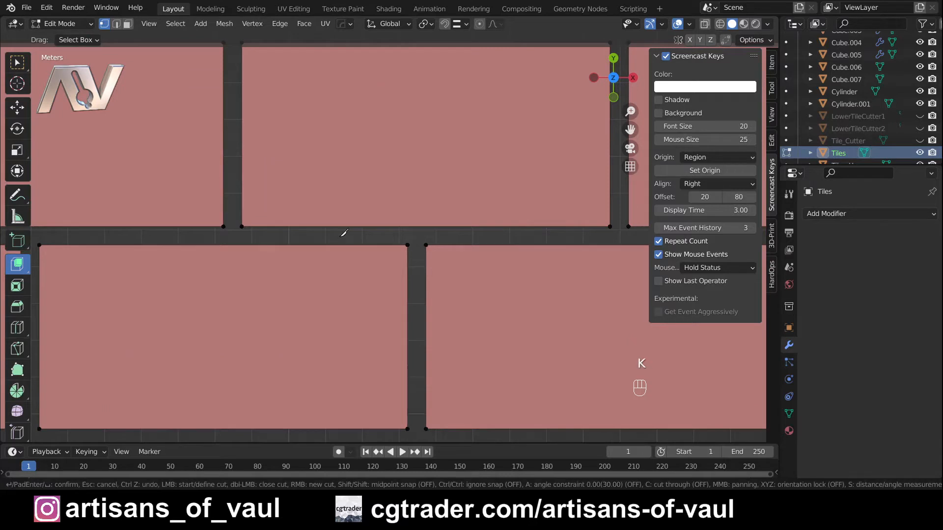
click(346, 244)
key(Return)
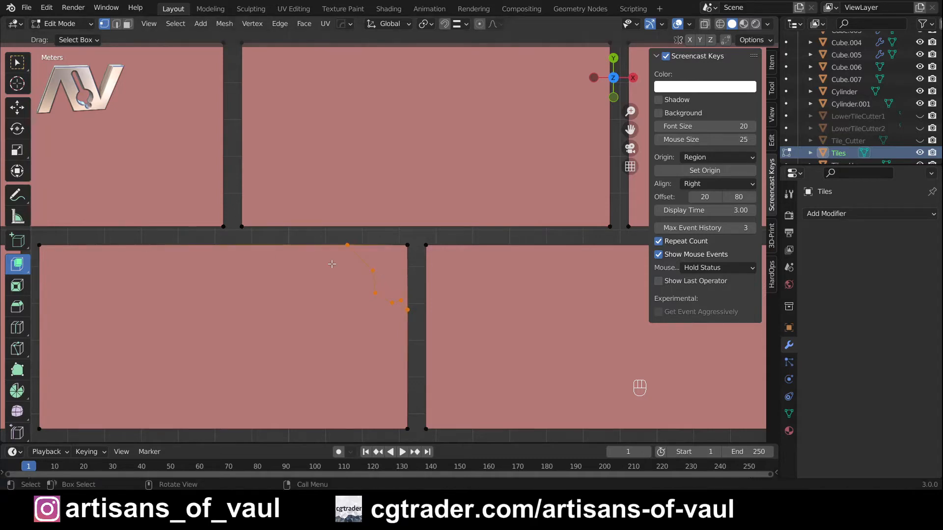
Extrude Manifold the knife-cut corner of the lower tile 1.5817 m down to break it off.
key(3)
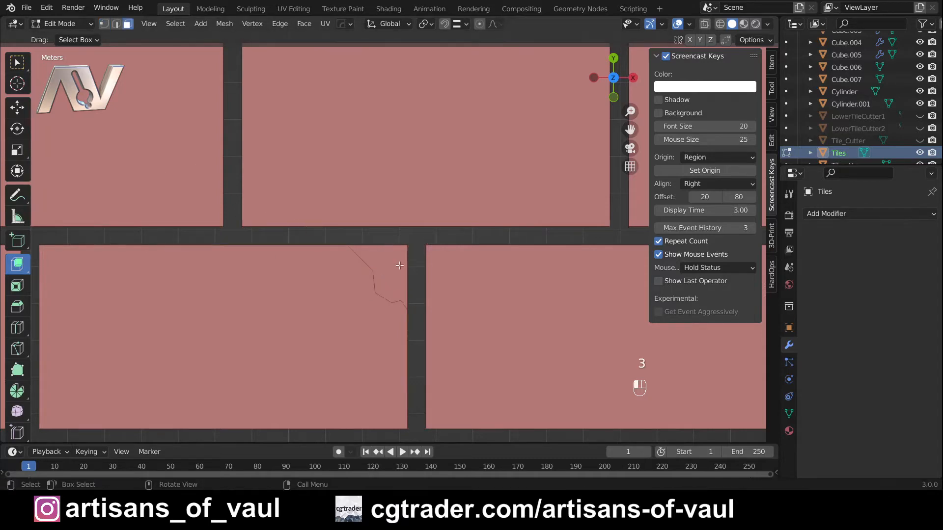
middle_drag(337, 238, 255, 203)
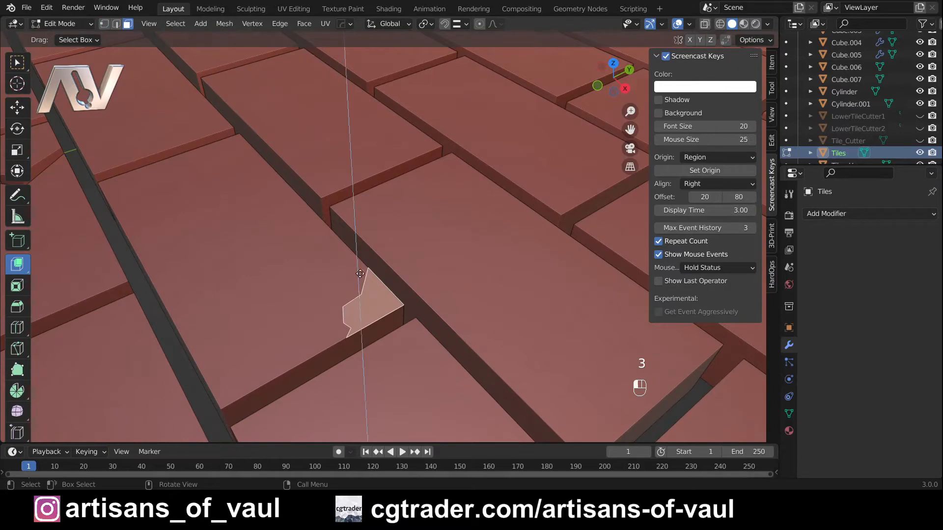
drag(360, 273, 364, 308)
middle_drag(364, 308, 259, 324)
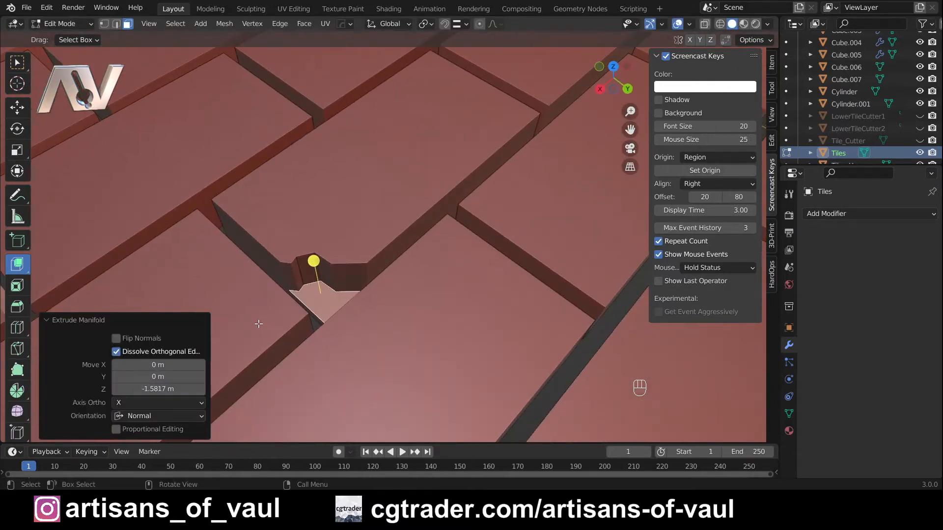
Examine the cracked and broken lower tiles up close and from afar, together with the surrounding terrace.
key(KP_Divide)
middle_drag(454, 246, 390, 297)
scroll(402, 295, down, 7)
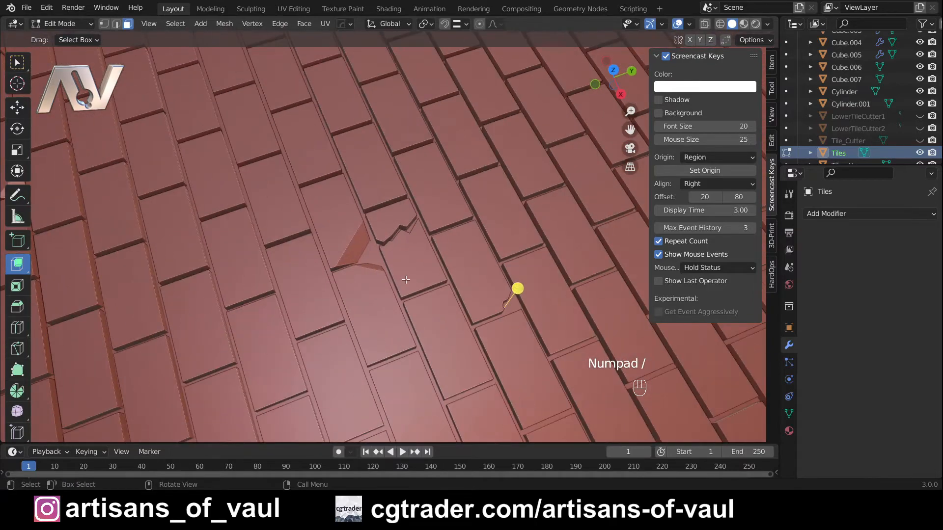
scroll(413, 288, up, 4)
shift+middle_drag(487, 287, 452, 315)
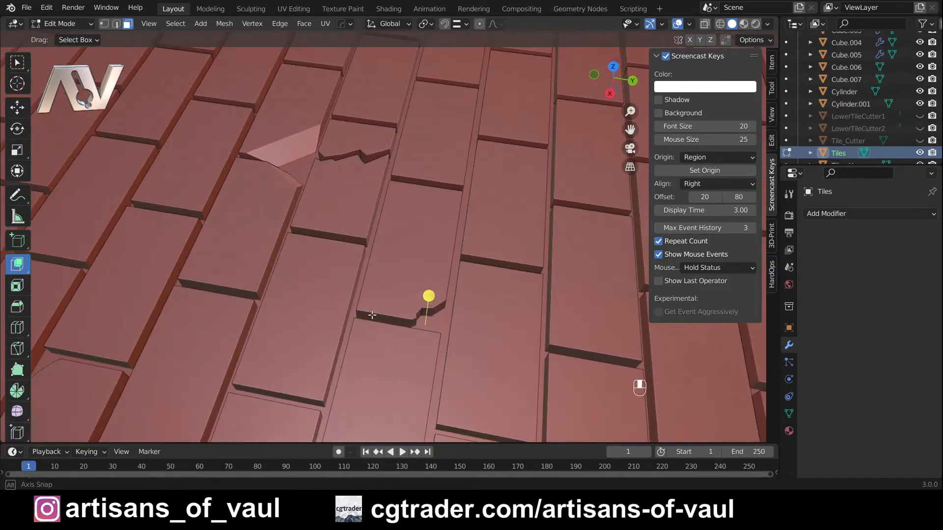
scroll(386, 274, down, 10)
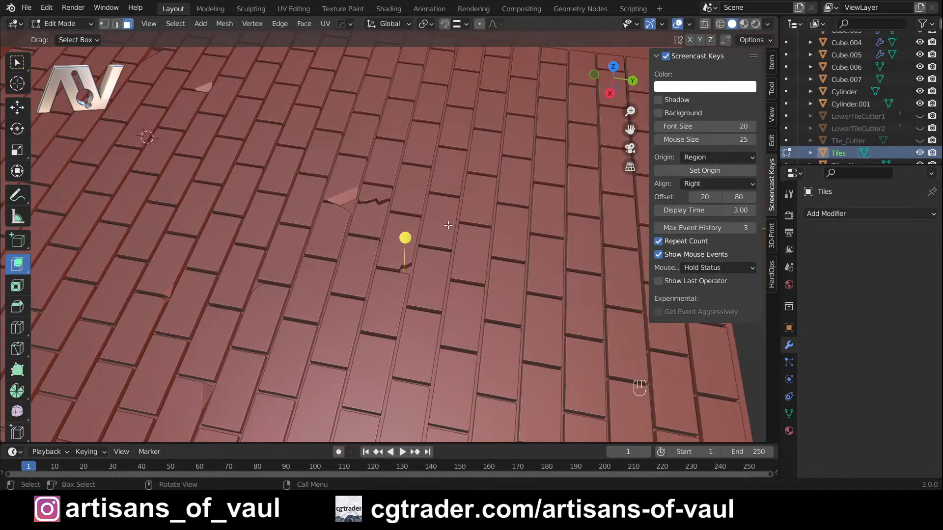
middle_drag(468, 184, 358, 207)
shift+middle_drag(358, 207, 372, 261)
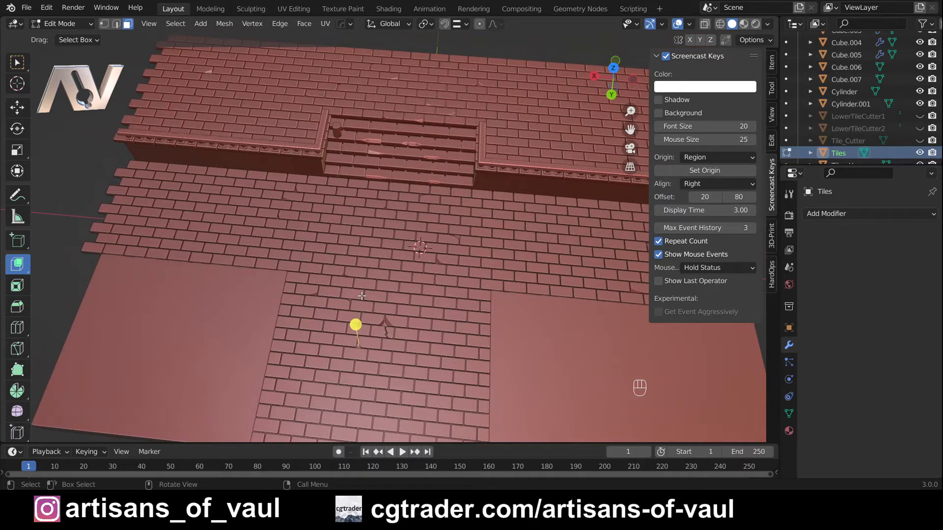
Place the 3D cursor among the lower tiles and, in top view, knife-cut a jagged line across a nearby tile's front corner.
shift+right_drag(362, 296, 353, 260)
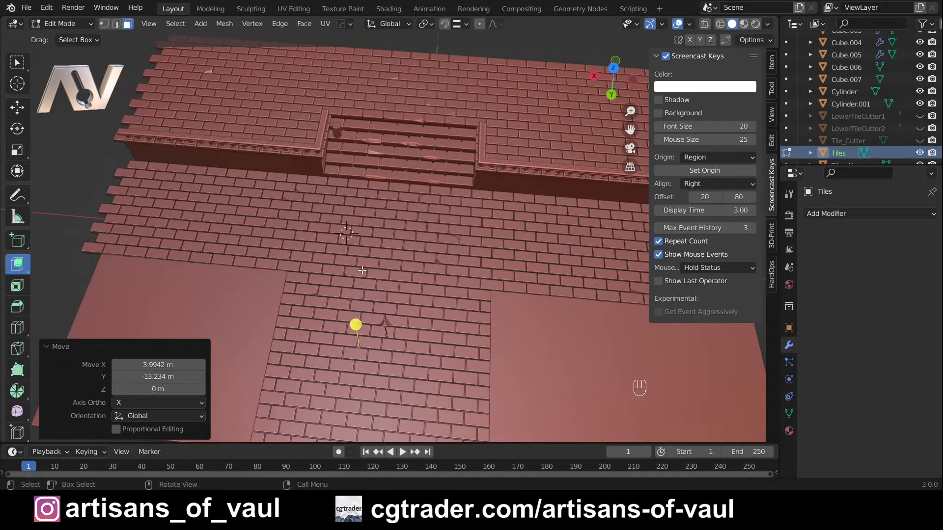
scroll(364, 268, up, 8)
key(Tab)
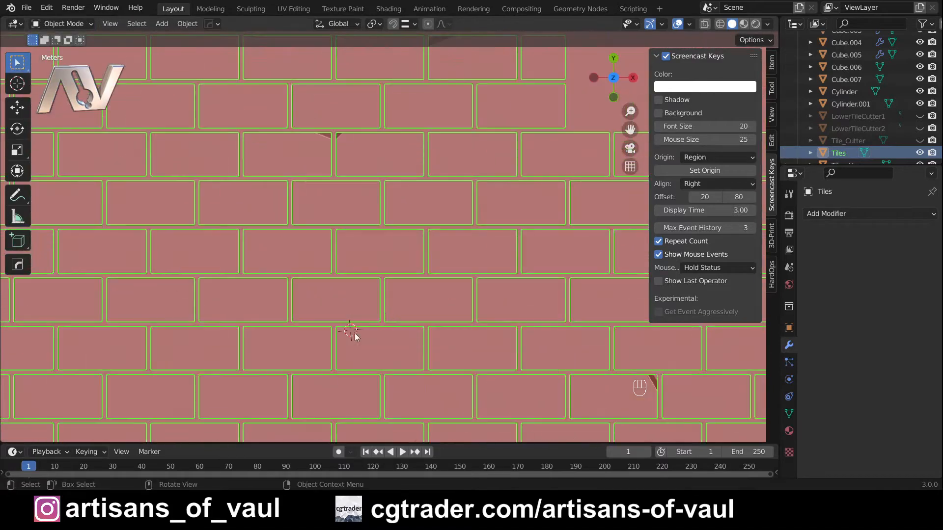
scroll(354, 333, up, 2)
key(k)
key(Tab)
key(k)
click(321, 283)
click(347, 291)
click(353, 307)
click(380, 316)
scroll(400, 337, up, 5)
click(367, 311)
key(Return)
Knife-cut a second jagged line beside the first and Extrude Manifold the narrow strip between them 1.3327 m down.
key(k)
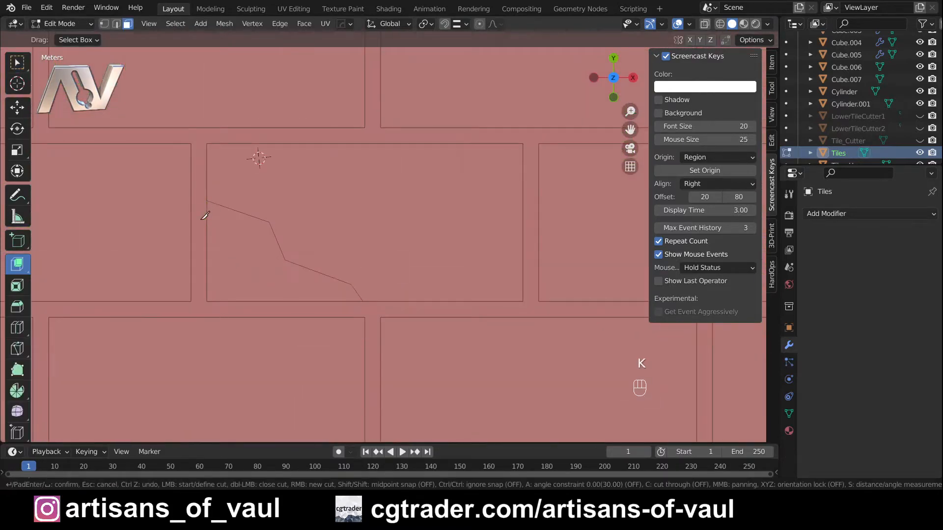
click(345, 311)
key(Return)
middle_drag(345, 311, 286, 244)
key(3)
click(286, 244)
drag(290, 216, 294, 256)
scroll(414, 277, down, 6)
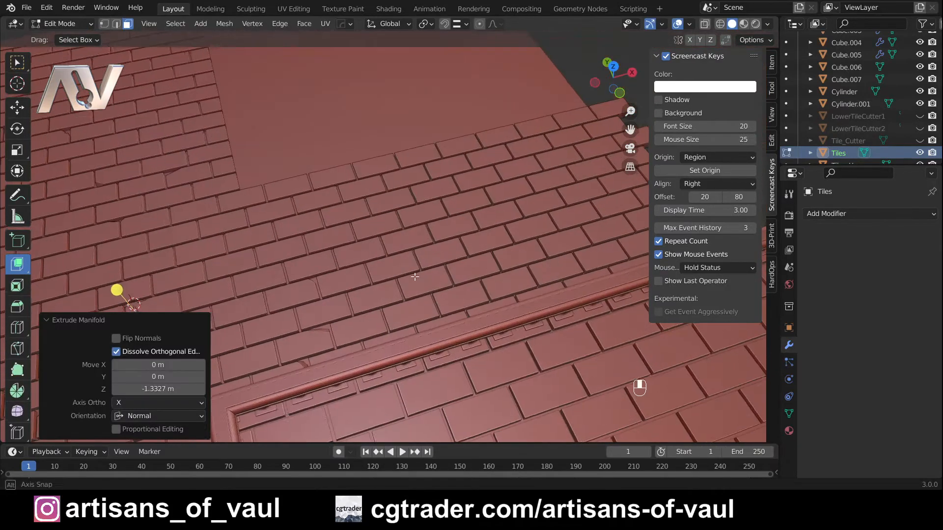
In top view, knife-cut two jagged lines from the rear to the front edge of another lower tile to outline a crack.
scroll(397, 280, up, 6)
key(KP_7)
key(k)
click(396, 241)
click(347, 301)
click(322, 317)
key(Return)
key(k)
click(356, 317)
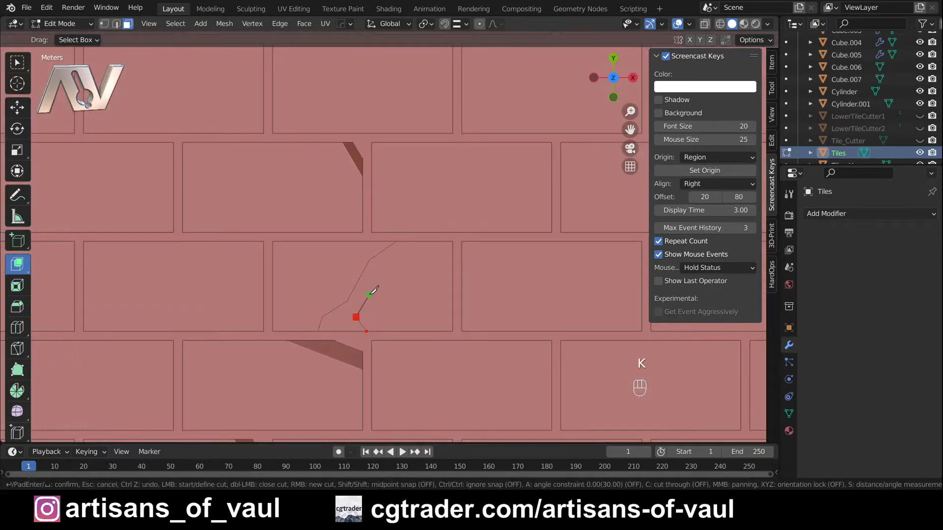
click(405, 255)
key(Return)
Extrude Manifold the outlined crack strip down into the lower tile.
middle_drag(415, 237, 366, 275)
key(3)
click(364, 291)
drag(366, 275, 369, 315)
scroll(432, 275, down, 6)
Switch editing to Tiles_Upper and knife-cut two jagged lines in top view to outline a crack on one of its tiles.
key(Tab)
click(493, 245)
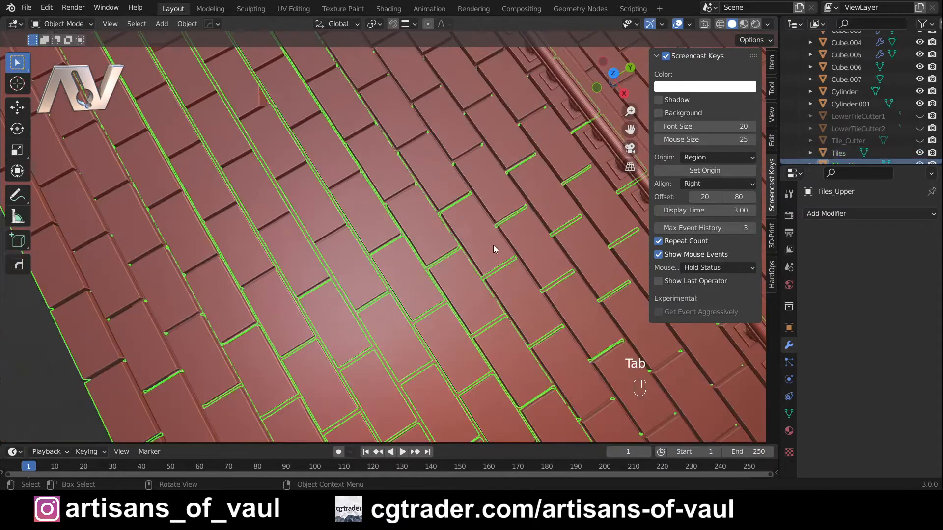
key(Tab)
key(KP_7)
scroll(371, 273, up, 3)
key(k)
click(428, 154)
click(408, 184)
click(383, 202)
click(365, 208)
key(Return)
key(k)
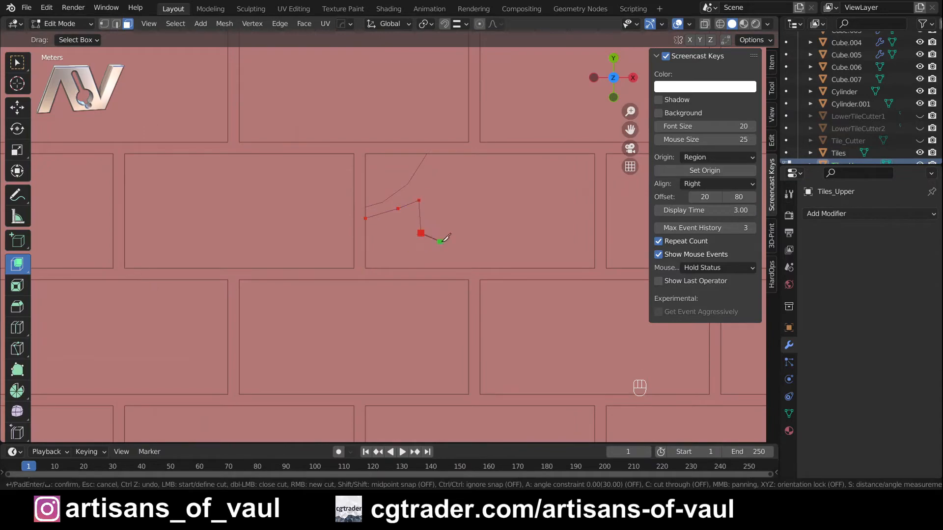
key(Return)
Extrude Manifold the outlined crack on the upper tile 1.2229 m down.
middle_drag(444, 149, 413, 196)
key(3)
click(432, 202)
drag(427, 193, 432, 226)
scroll(442, 189, down, 5)
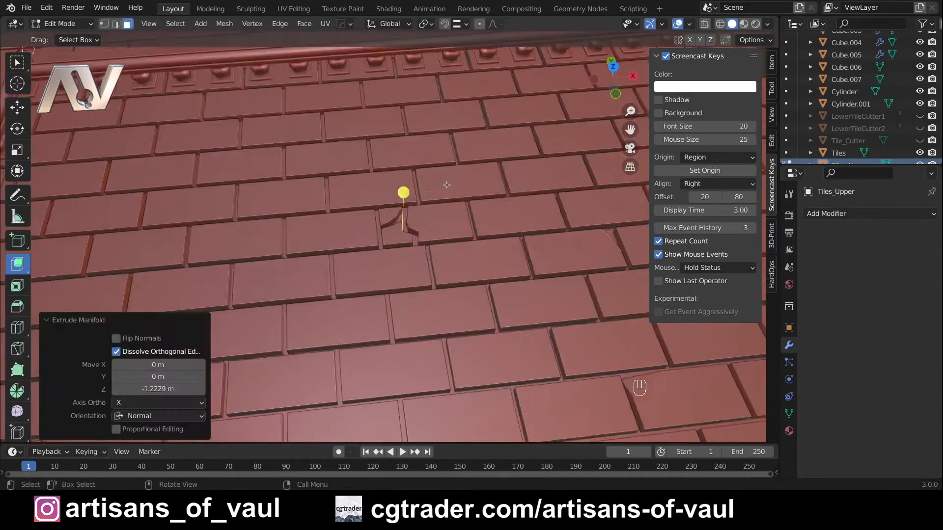
In top view, knife-cut a pair of jagged lines across another upper tile near the first crack.
mouse_move(444, 183)
middle_down()
mouse_move(408, 221)
mouse_move(374, 229)
middle_up()
key(KP_7)
key(k)
click(369, 207)
click(370, 274)
key(Return)
key(k)
click(382, 274)
click(391, 258)
key(Return)
Extrude Manifold the strip between the two cuts 1.2566 m down into the upper tile.
key(4)
key(3)
click(373, 228)
drag(375, 228, 377, 263)
scroll(368, 221, down, 4)
middle_drag(341, 191, 354, 221)
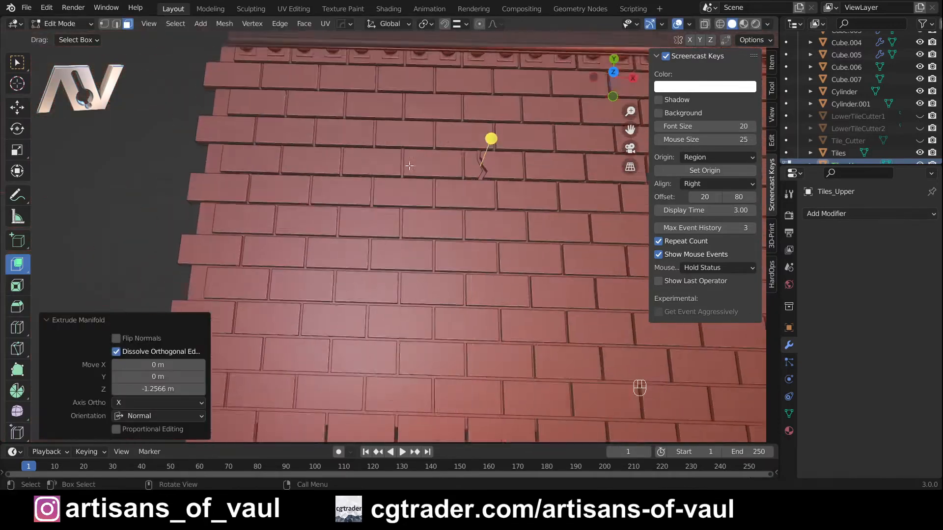
In top view, knife-cut two jagged diagonal lines across a further undamaged tile of Tiles_Upper to outline a crack.
key(KP_7)
scroll(361, 238, up, 5)
key(k)
click(359, 242)
click(386, 261)
click(425, 289)
click(426, 305)
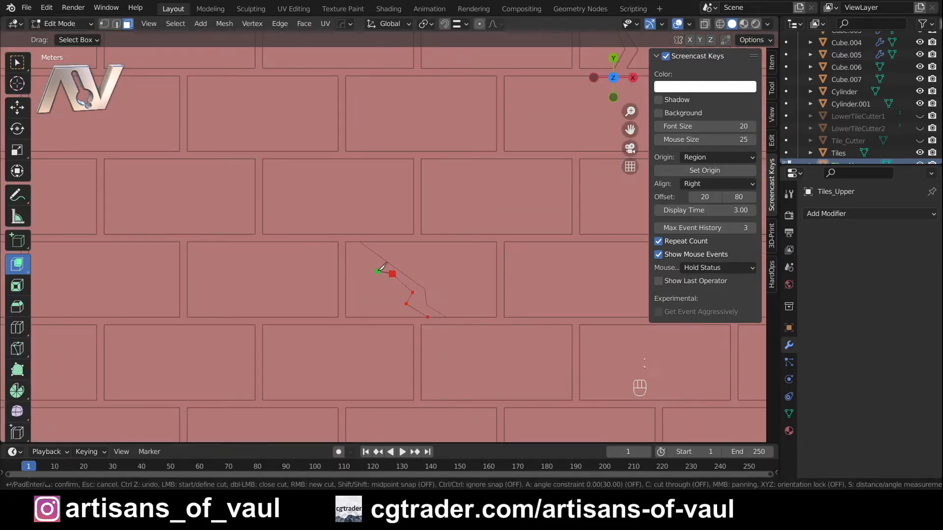
click(345, 252)
key(Return)
Extrude Manifold the diagonal crack strip down into the upper tile.
key(3)
middle_drag(373, 256, 399, 236)
click(399, 250)
drag(406, 229, 410, 268)
scroll(410, 245, down, 5)
middle_drag(417, 236, 577, 117)
Edit the stair object Cube.002, knife-cut a narrow jagged crack across one stair tile, and Extrude Manifold it downward.
key(Tab)
scroll(564, 128, down, 3)
click(491, 162)
key(Tab)
key(KP_7)
scroll(393, 197, up, 3)
key(k)
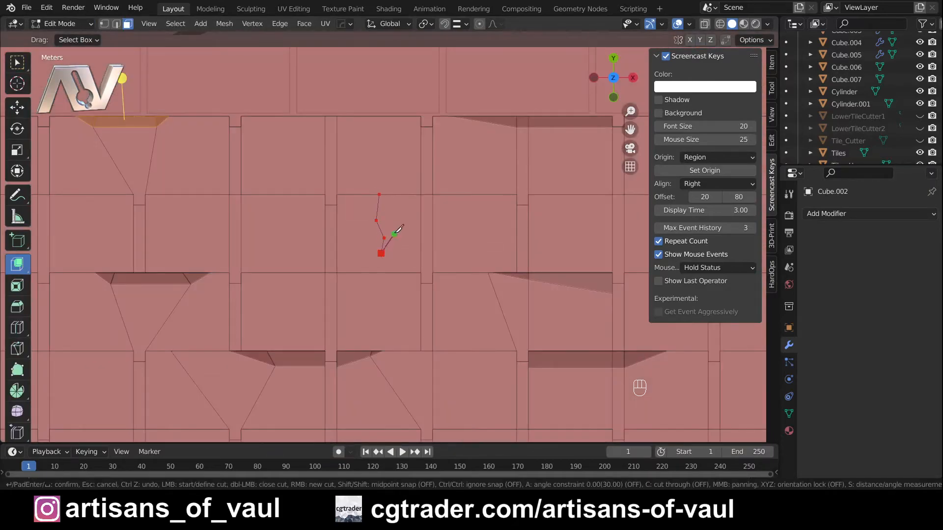
click(394, 234)
click(392, 194)
key(Return)
middle_drag(393, 207, 442, 162)
click(393, 236)
drag(385, 172, 388, 211)
Switch editing to Tiles and knife-cut jagged lines in top view around a front corner of one lower tile.
key(Tab)
middle_drag(373, 236, 344, 245)
click(343, 243)
key(Tab)
key(KP_7)
key(k)
click(365, 233)
click(359, 218)
click(338, 211)
key(Return)
key(k)
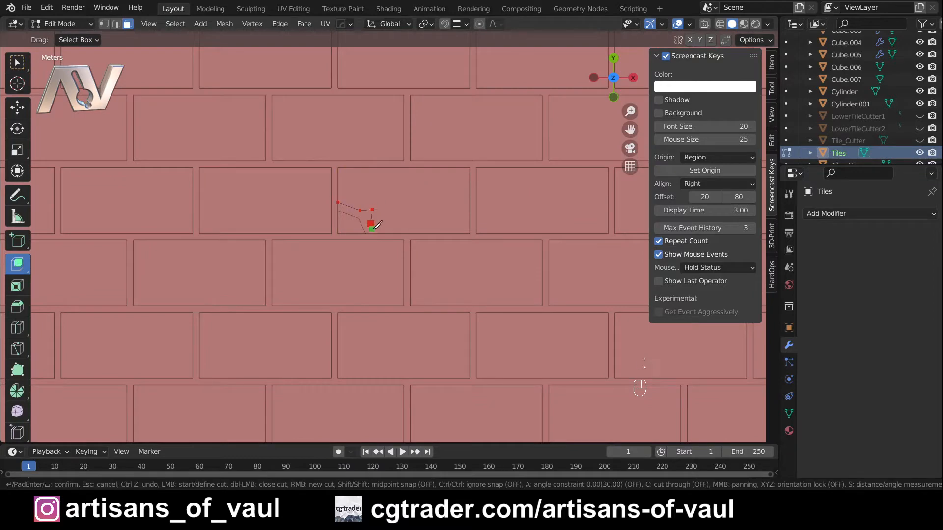
Knife-cut two jagged lines from the rear to the front edge on the other side of the same tile.
click(434, 168)
click(425, 190)
click(431, 213)
click(433, 233)
key(Return)
key(k)
key(Escape)
key(k)
click(442, 233)
click(457, 168)
key(Return)
Select the corner crack and the cross-tile crack strips together and Extrude Manifold both down into the tile.
key(3)
middle_drag(441, 211, 437, 167)
click(458, 192)
shift+click(349, 206)
drag(407, 162, 407, 183)
Select the top faces of seven scattered tiles in Tiles and move them 0.28567 m down along Z.
key(Tab)
middle_drag(393, 174, 403, 267)
click(373, 278)
key(Tab)
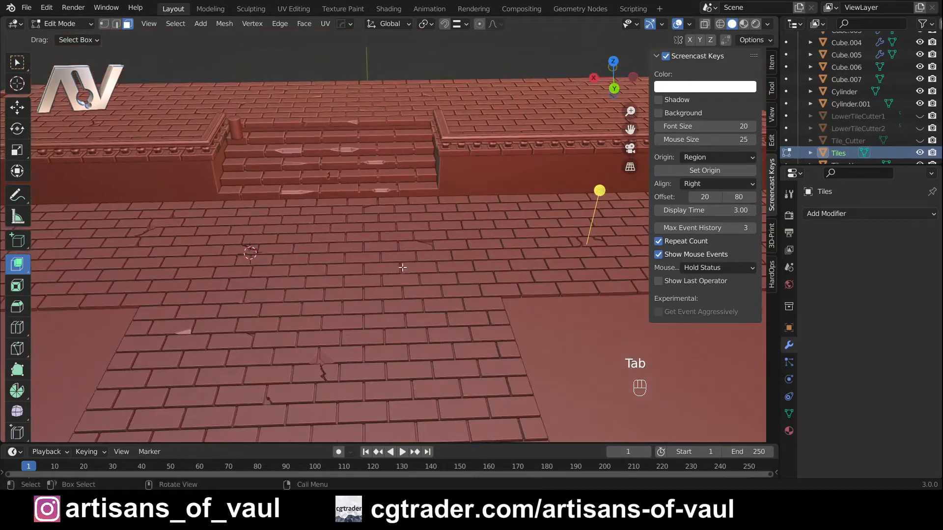
click(21, 68)
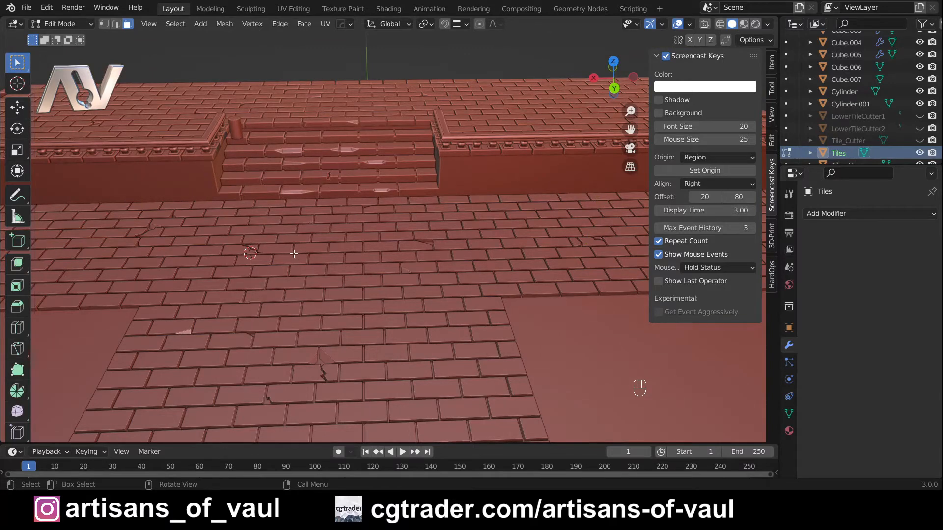
click(350, 270)
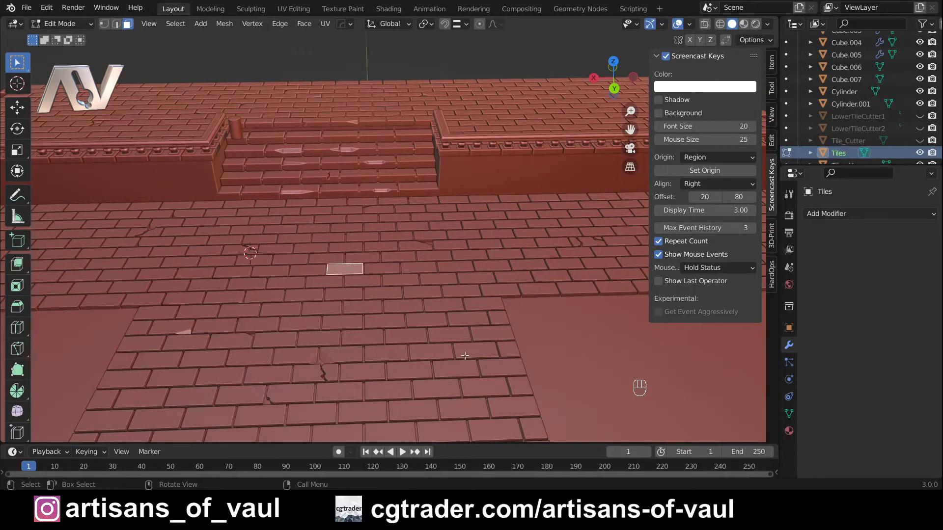
shift+click(446, 335)
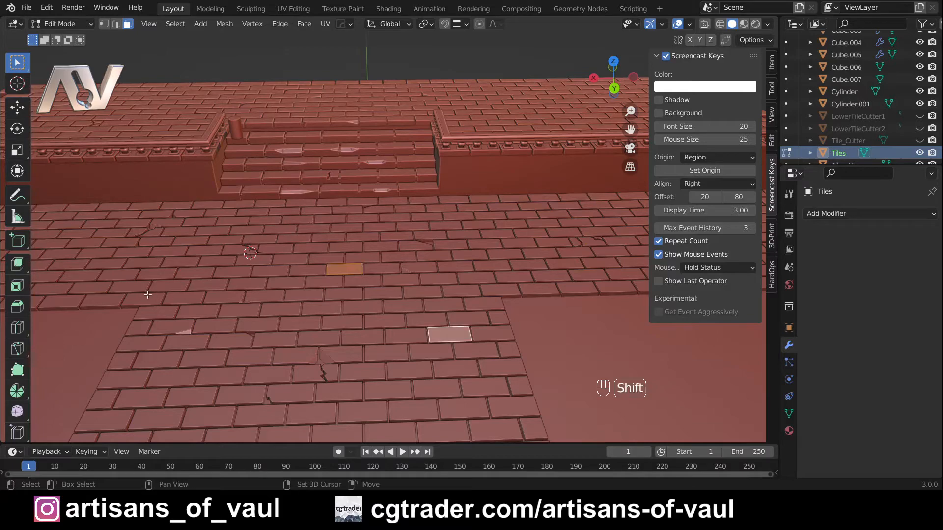
shift+click(188, 303)
shift+middle_drag(189, 304, 340, 182)
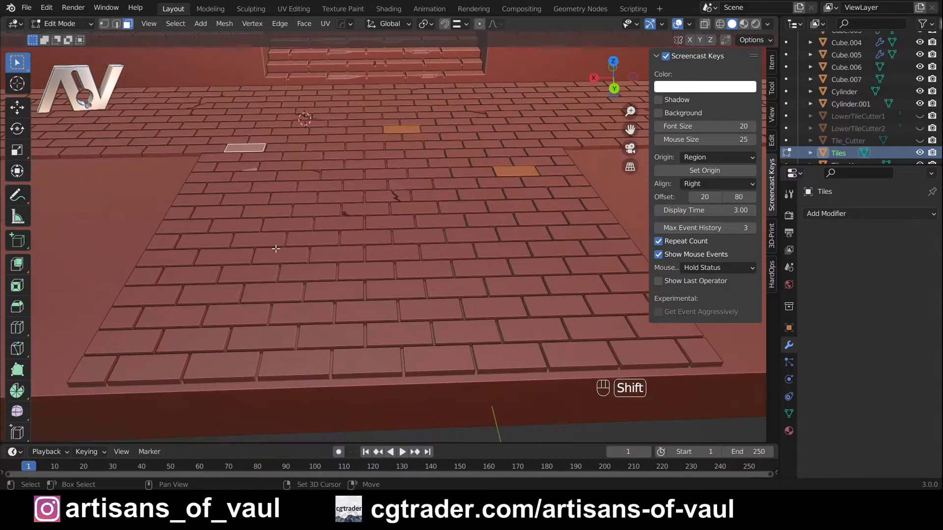
shift+click(274, 252)
shift+click(236, 225)
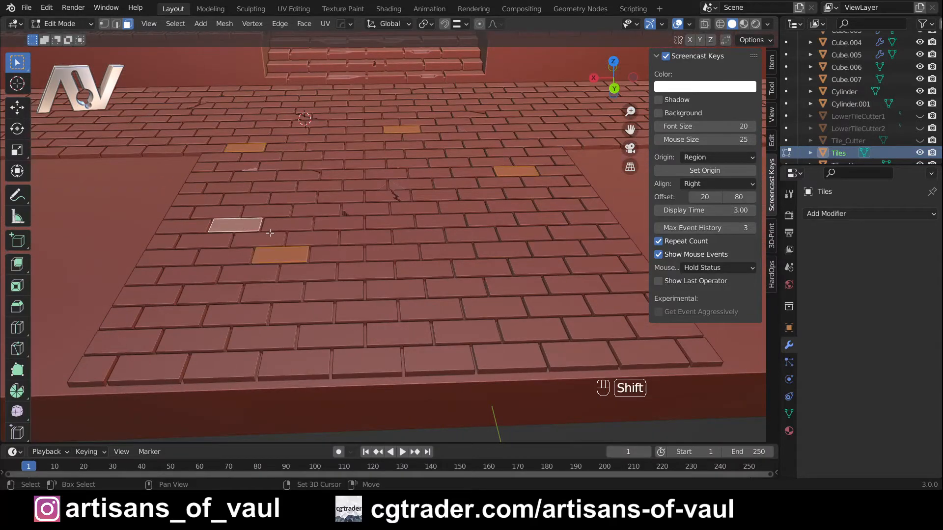
shift+click(510, 281)
shift+click(544, 112)
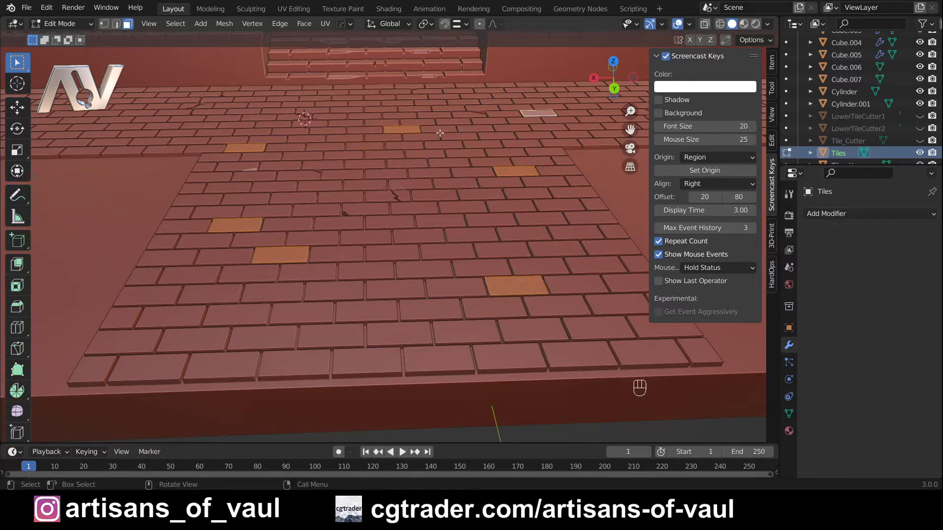
shift+middle_drag(255, 187, 357, 238)
scroll(354, 251, up, 3)
middle_drag(345, 280, 344, 259)
key(g)
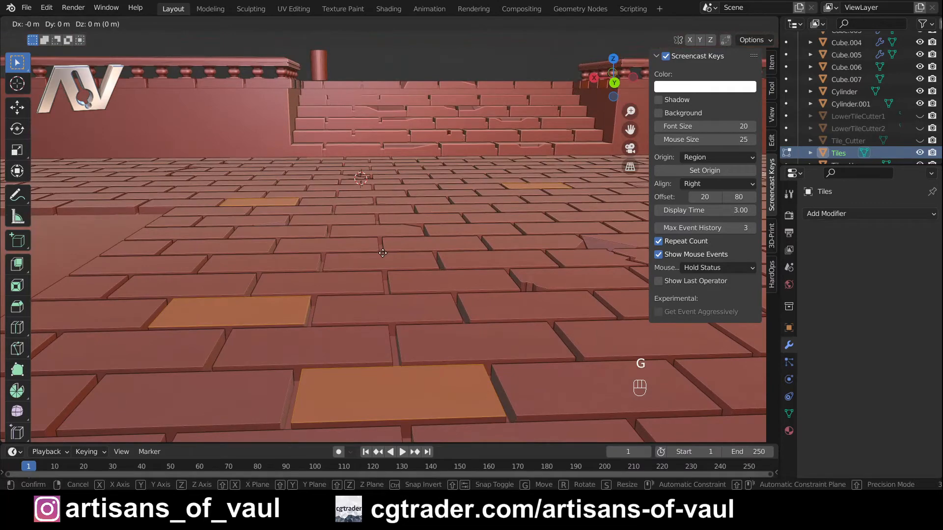
key(z)
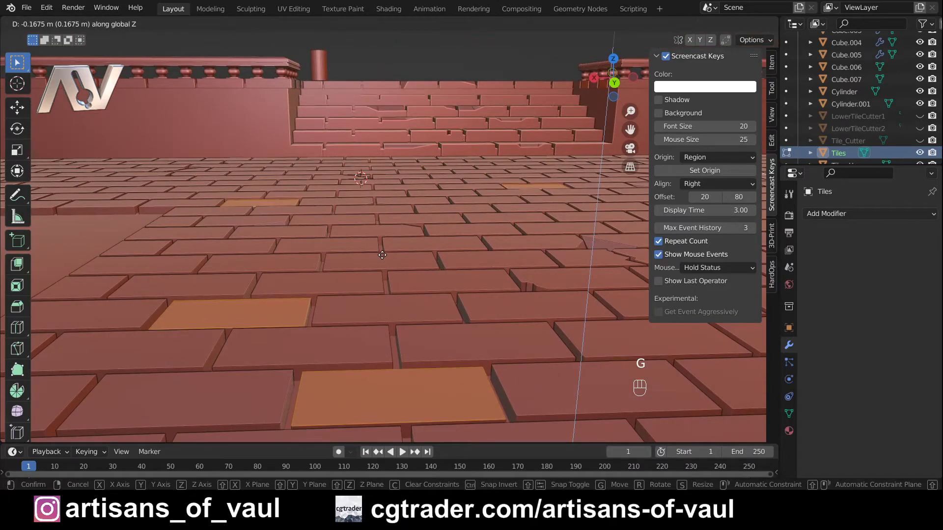
click(382, 256)
middle_drag(363, 230, 337, 300)
scroll(348, 243, down, 4)
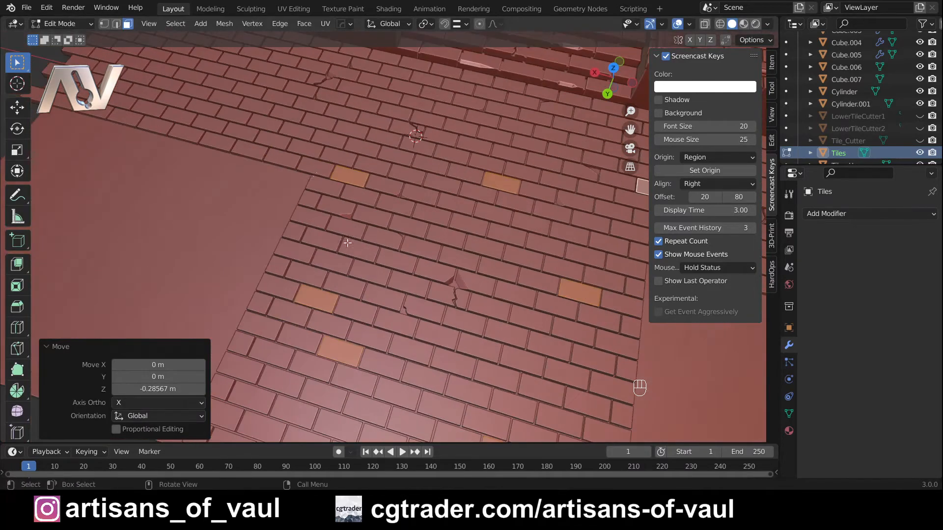
Select the top faces of three more scattered tiles in Tiles and move them 0.45698 m down along Z.
shift+middle_drag(253, 98, 278, 237)
click(268, 202)
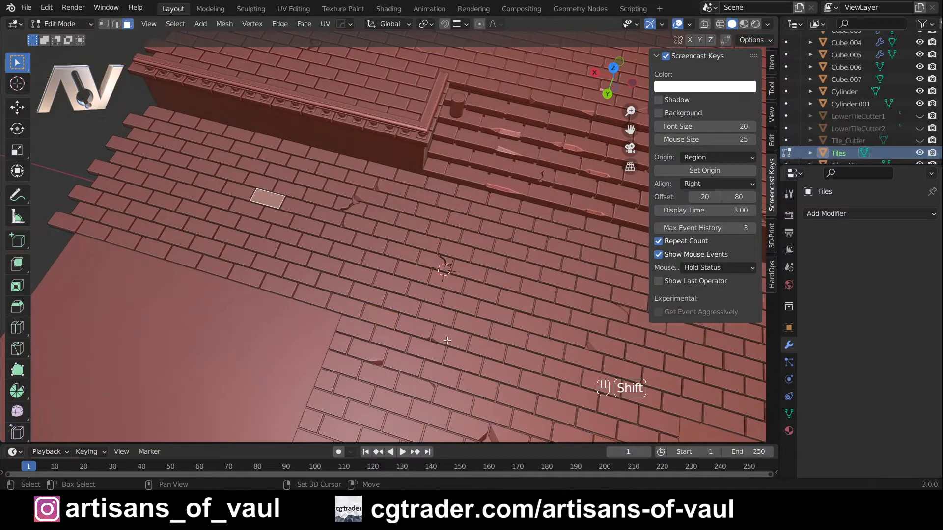
shift+click(487, 349)
shift+middle_drag(487, 348, 93, 192)
shift+click(525, 297)
scroll(400, 300, up, 4)
middle_drag(399, 309, 407, 284)
key(g)
key(z)
click(406, 290)
scroll(407, 290, down, 6)
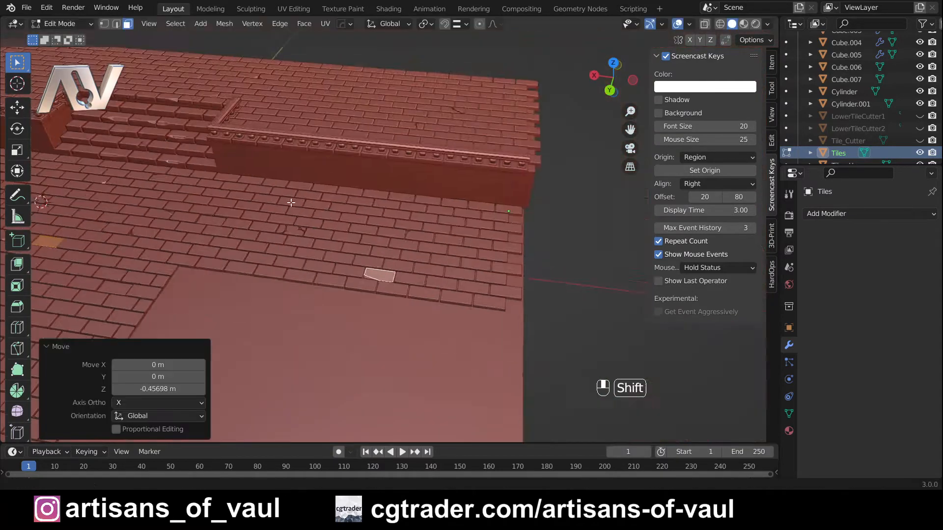
Switch editing to Tiles_Upper and sink the top face of one tile about 0.45 m along Z.
key(Tab)
click(467, 255)
key(Tab)
shift+middle_drag(211, 84, 340, 287)
scroll(258, 278, up, 3)
key(g)
key(z)
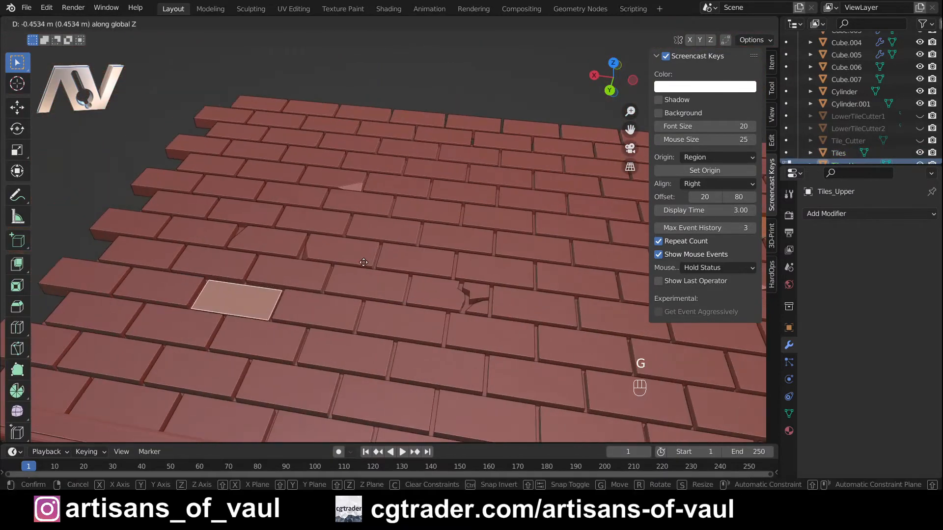
click(260, 280)
Select the top faces of two more tiles in Tiles_Upper, move them down along Z, and leave Edit Mode.
shift+middle_drag(565, 275, 336, 301)
click(462, 266)
shift+click(393, 236)
key(g)
key(z)
click(382, 252)
scroll(368, 248, down, 8)
key(Tab)
Open the lower Tiles object for editing in vertex select mode.
scroll(342, 244, up, 3)
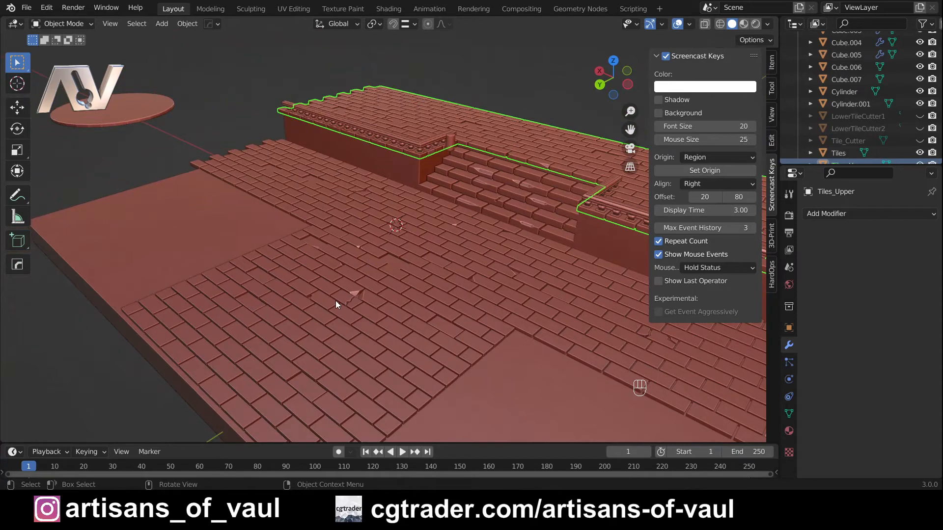
middle_drag(325, 309, 309, 340)
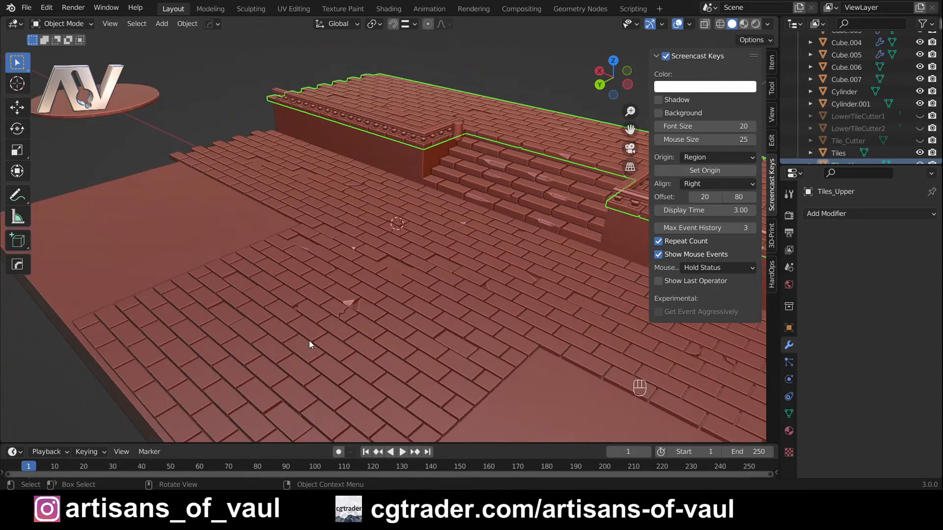
shift+middle_drag(307, 343, 374, 317)
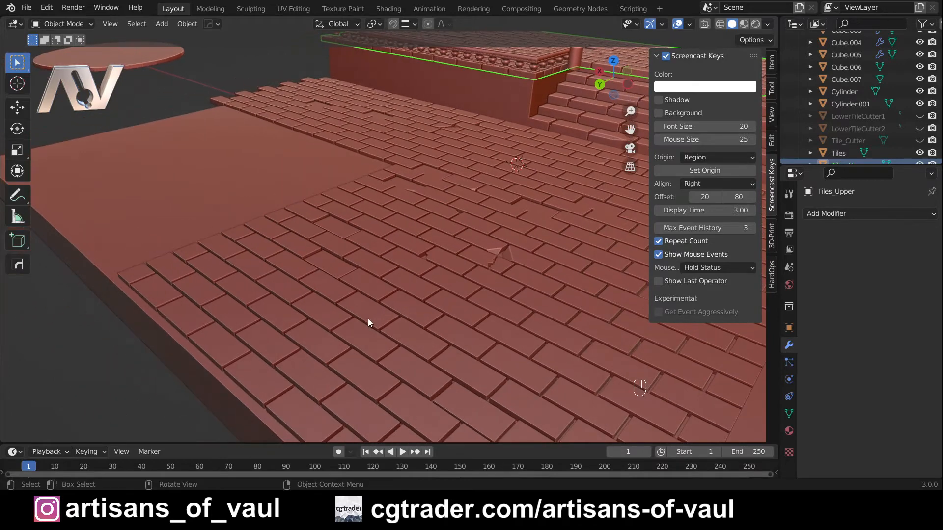
click(368, 319)
key(Tab)
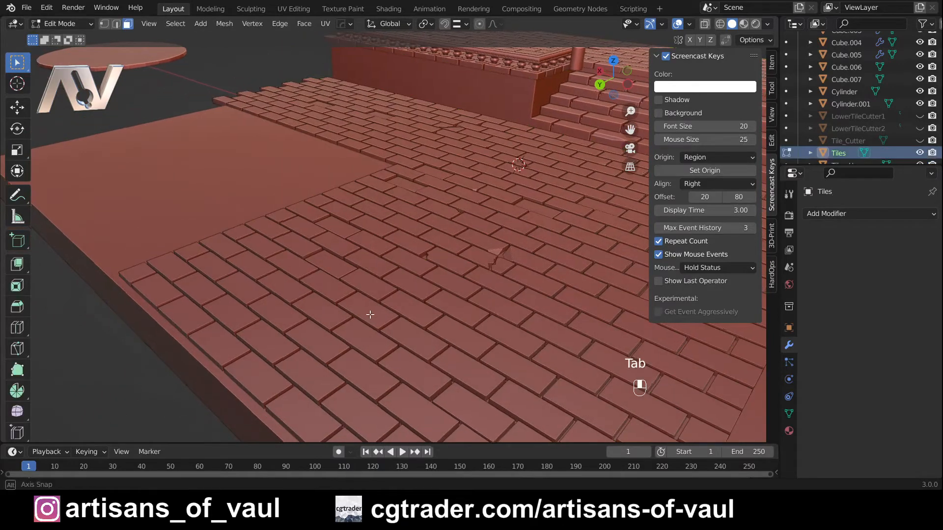
middle_drag(370, 314, 205, 59)
click(105, 24)
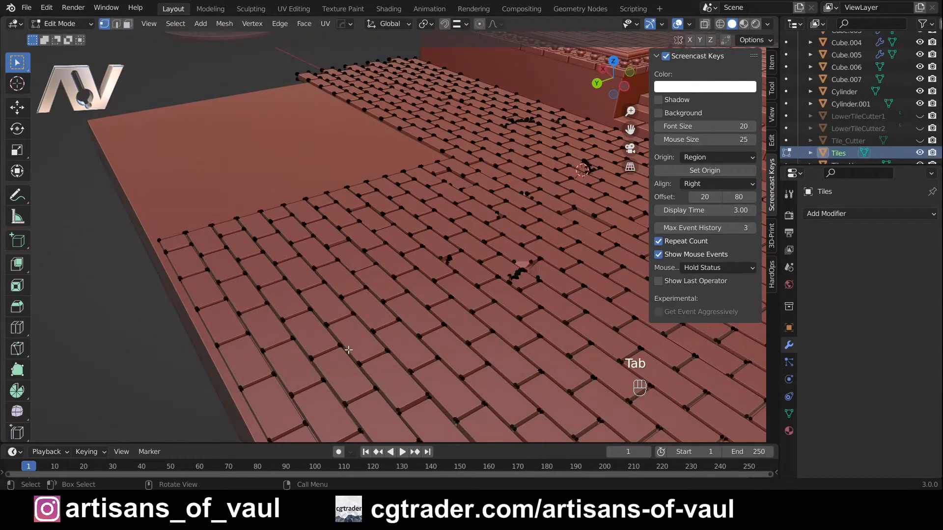
Select one whole linked tile near the front of the lower terrace and rotate it about 3.5° around global X.
scroll(361, 317, up, 2)
shift+middle_drag(348, 360, 367, 227)
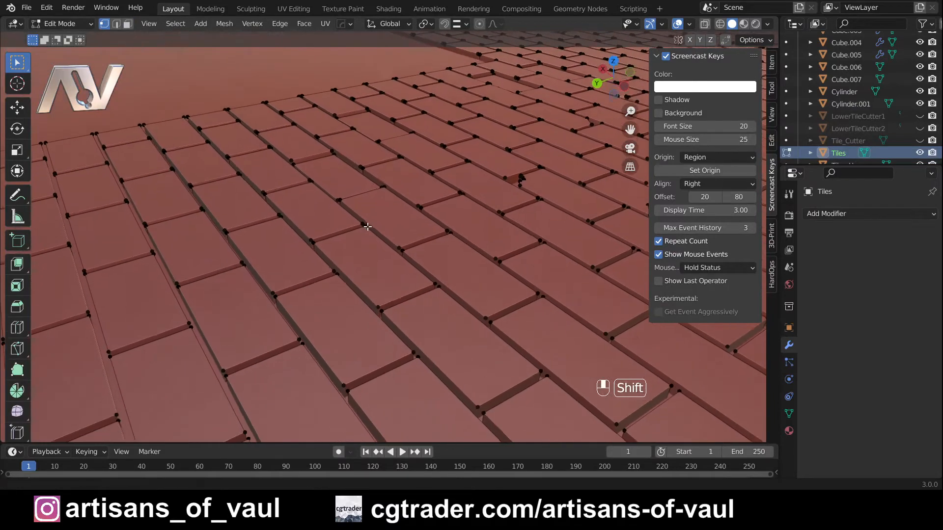
scroll(389, 301, up, 1)
middle_drag(404, 290, 370, 321)
key(l)
middle_drag(304, 304, 280, 296)
scroll(362, 309, up, 2)
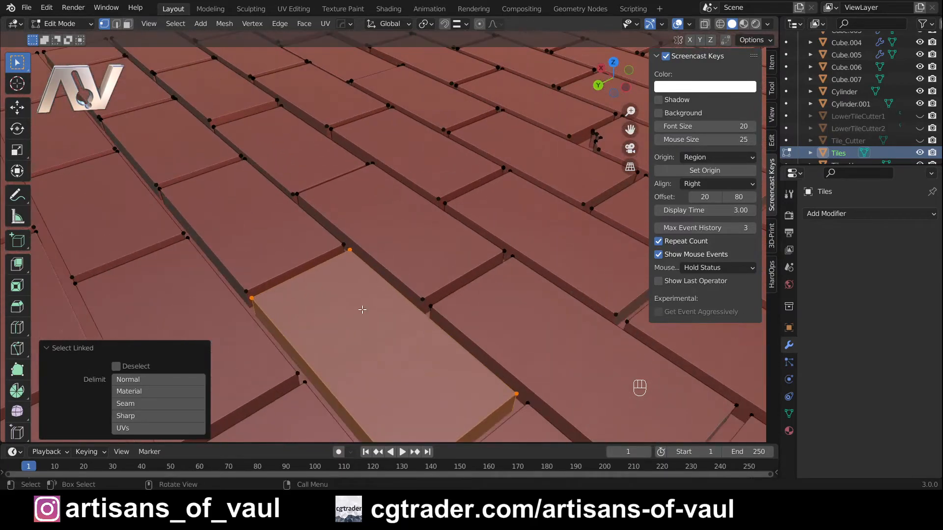
shift+middle_drag(362, 309, 371, 267)
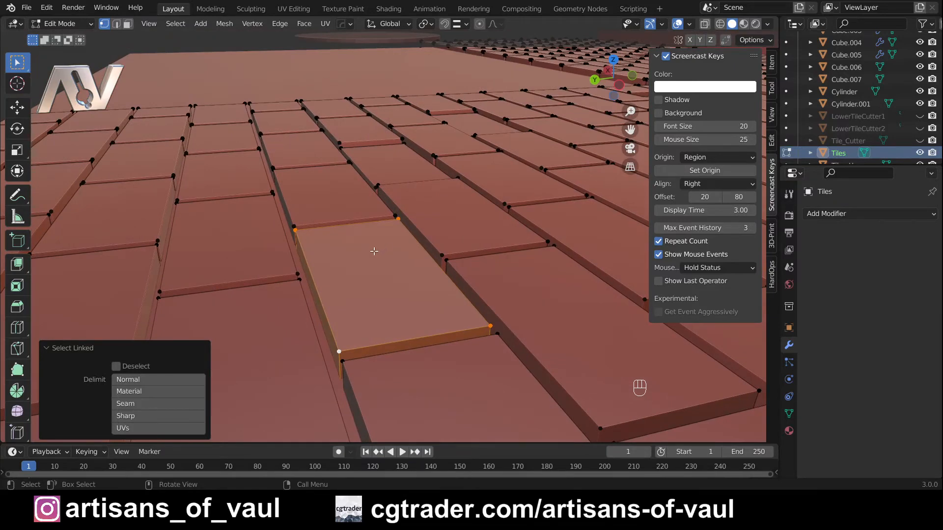
key(r)
key(x)
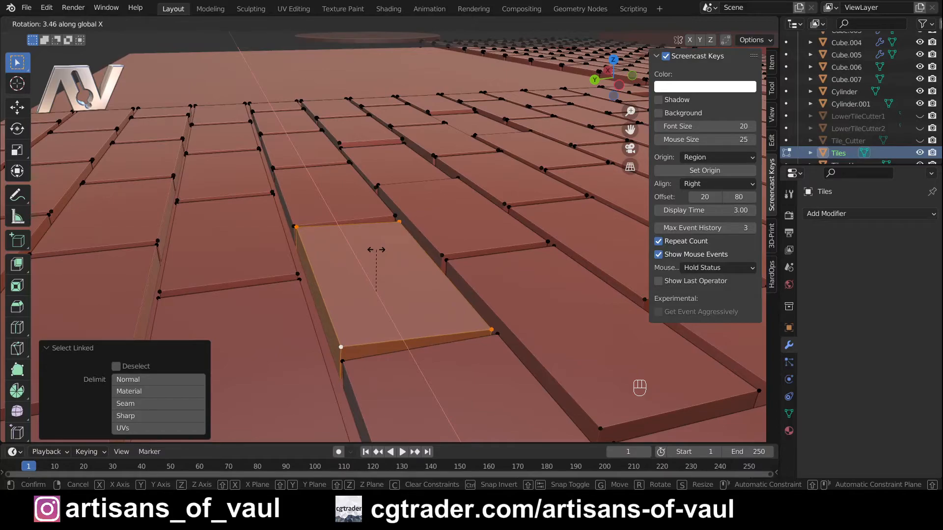
click(376, 249)
Select another whole linked tile in the front rows and rotate it 3.01° around global Y.
middle_drag(326, 279, 348, 326)
click(348, 393)
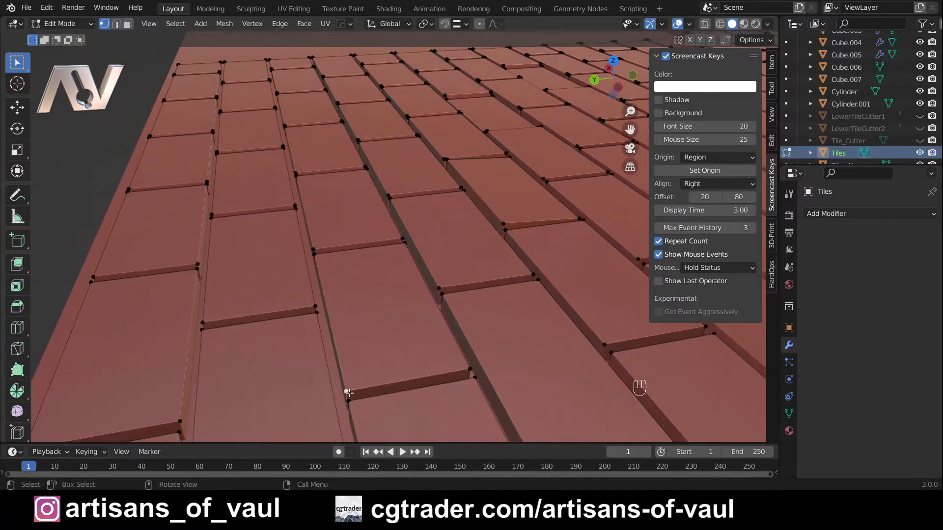
key(l)
scroll(354, 391, down, 2)
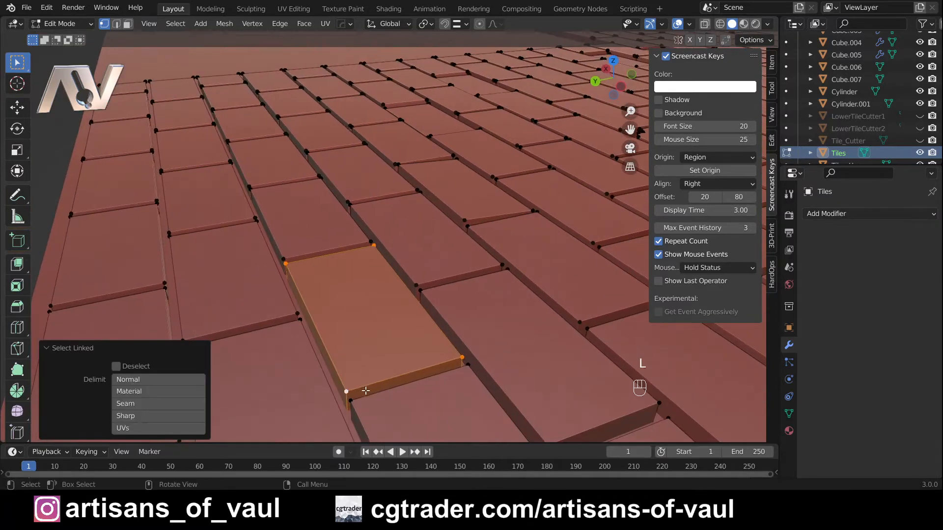
key(r)
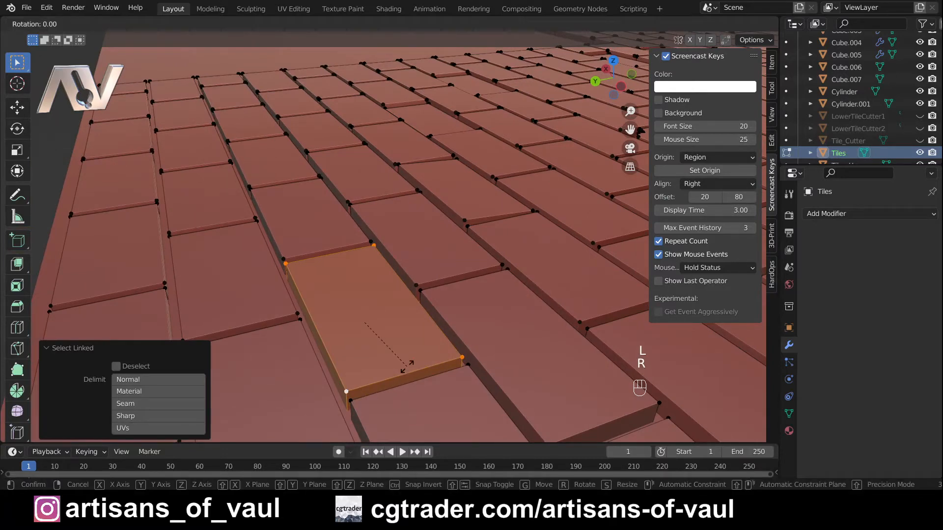
key(y)
click(406, 360)
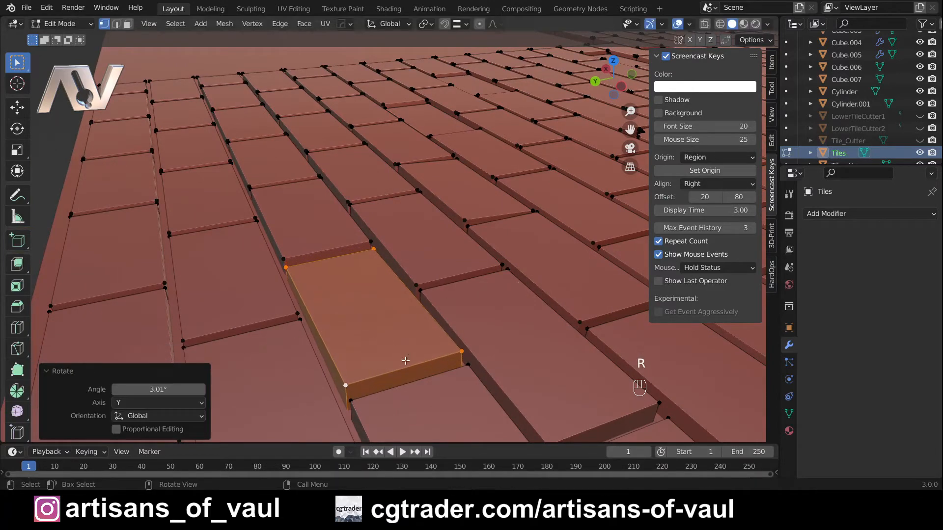
Select a whole linked tile farther across the lower terrace and rotate it -2.2° freely around the view axis.
scroll(388, 351, down, 3)
shift+middle_drag(346, 294, 411, 298)
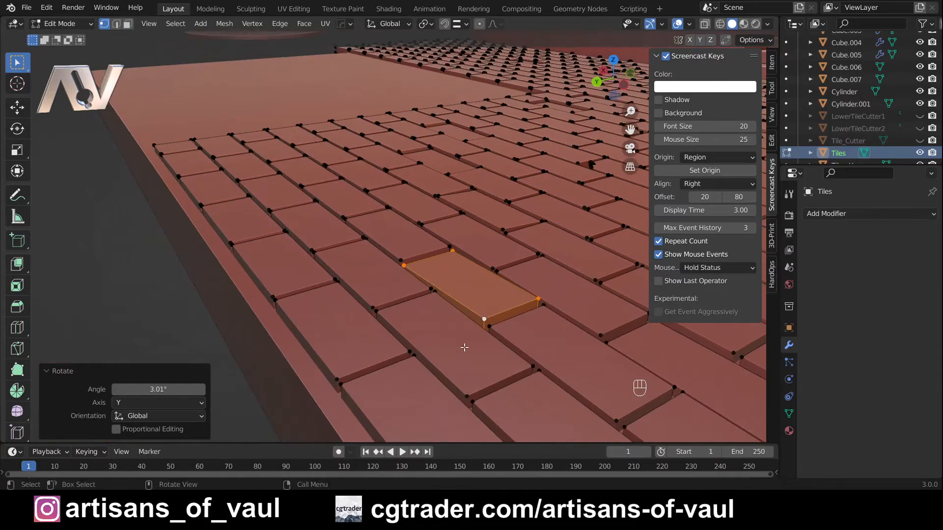
scroll(551, 306, down, 3)
shift+middle_drag(549, 303, 323, 308)
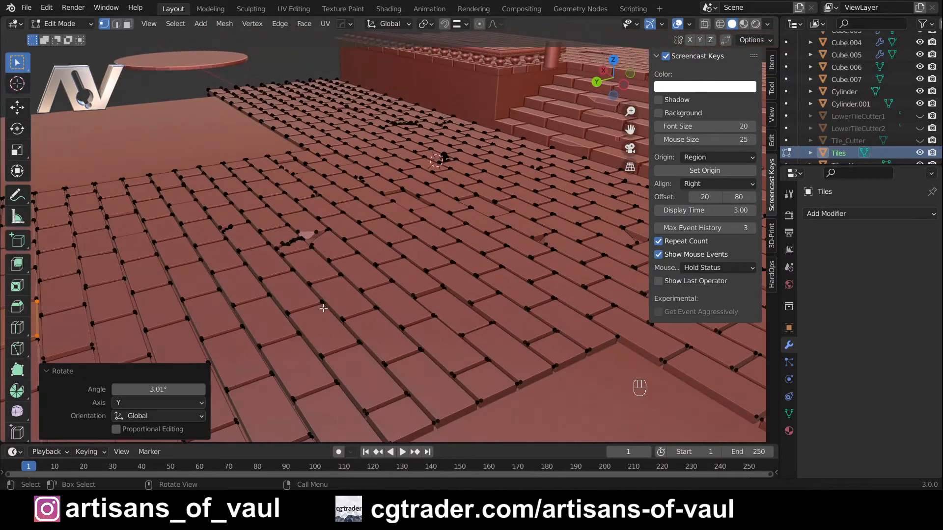
click(470, 302)
scroll(467, 294, up, 3)
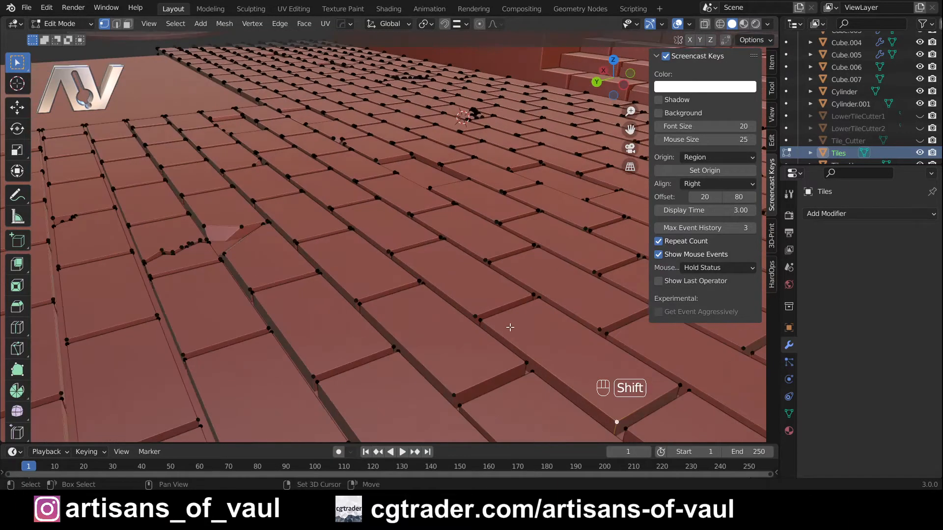
shift+middle_drag(507, 326, 356, 321)
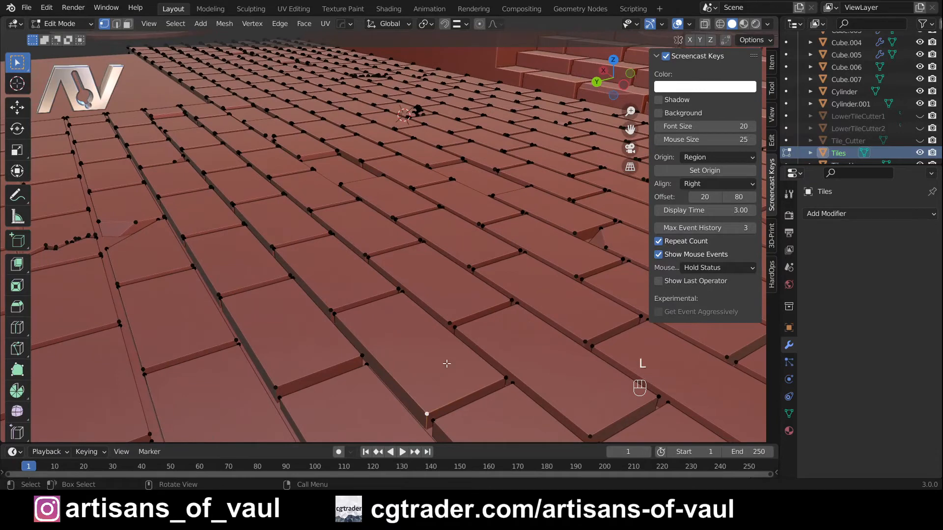
key(l)
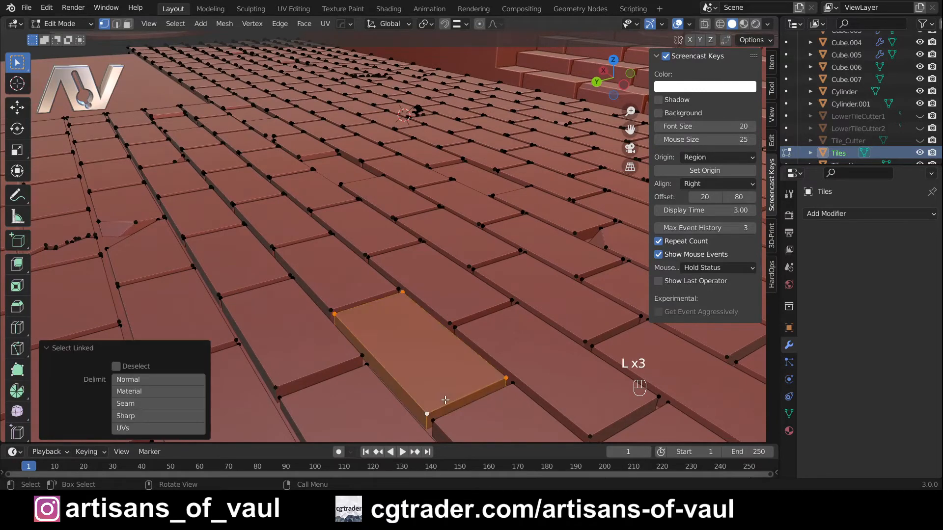
middle_drag(447, 396, 394, 347)
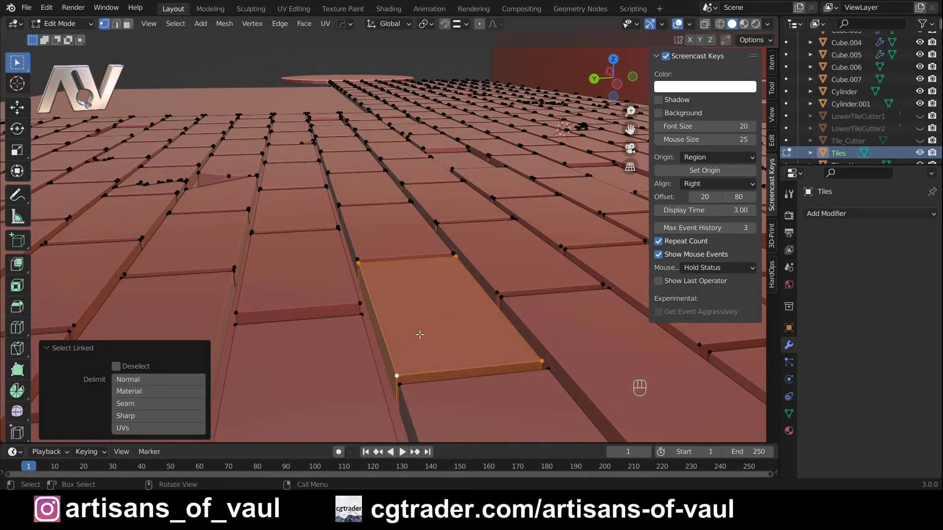
key(r)
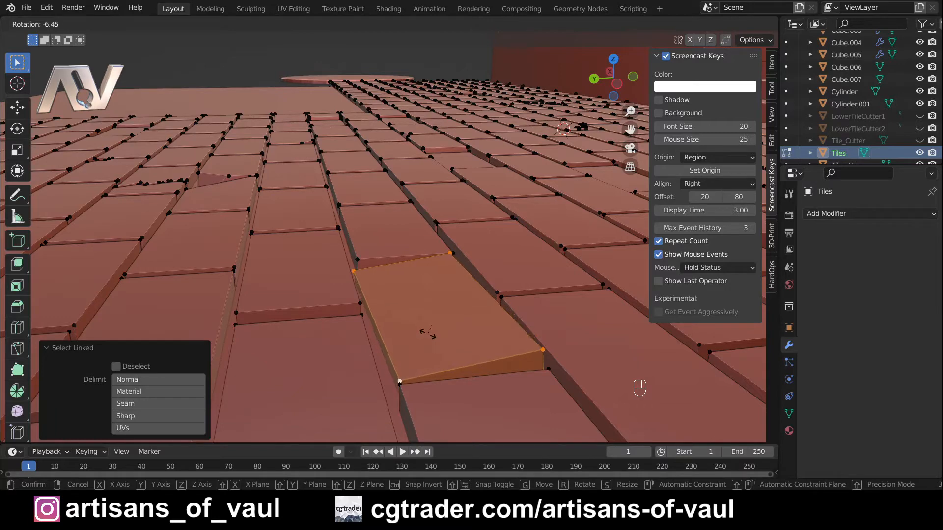
click(426, 334)
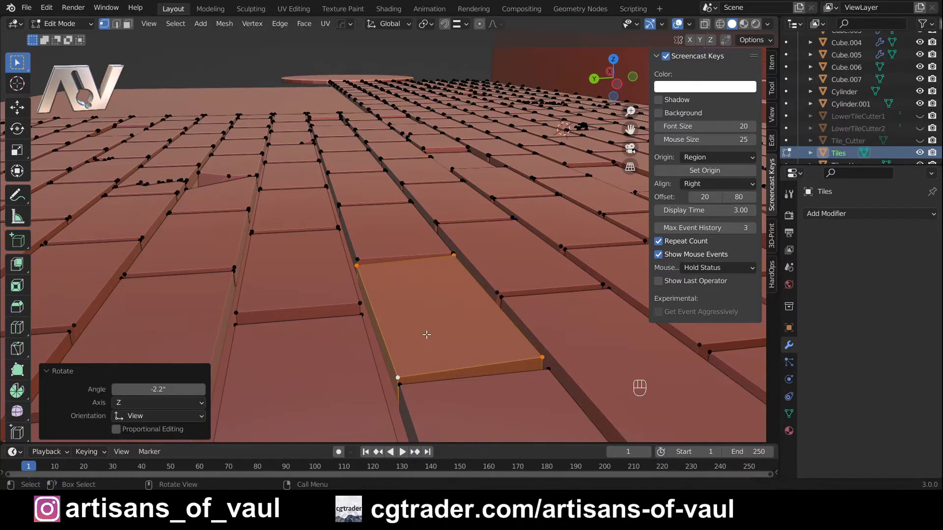
Select a whole linked tile close to the raised terrace wall and rotate it 20.1° around global X.
middle_drag(425, 334, 267, 316)
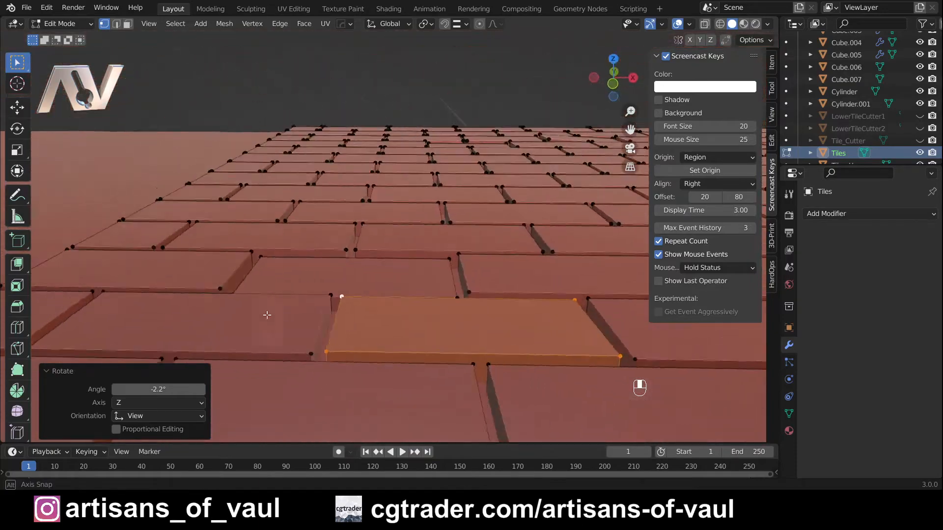
scroll(309, 281, down, 5)
shift+middle_drag(417, 255, 295, 320)
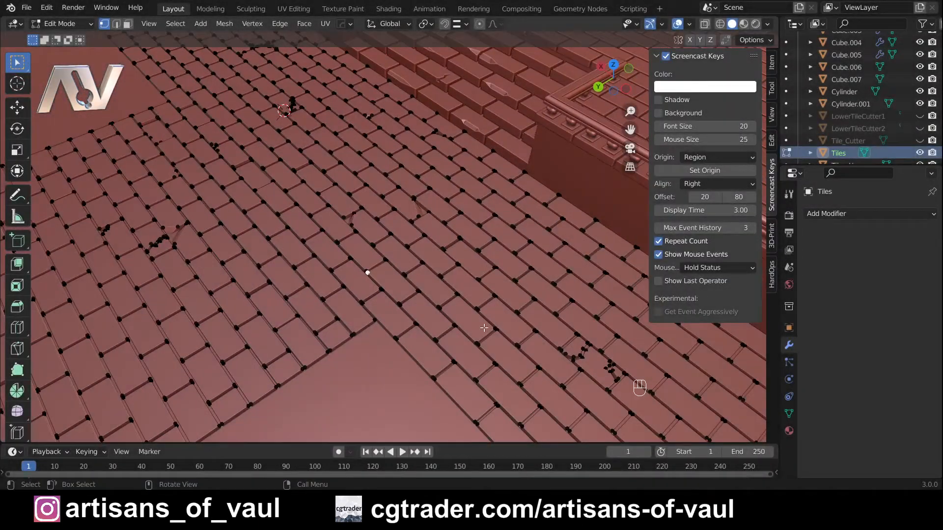
middle_drag(368, 269, 285, 282)
scroll(362, 295, up, 3)
shift+middle_drag(446, 373, 309, 283)
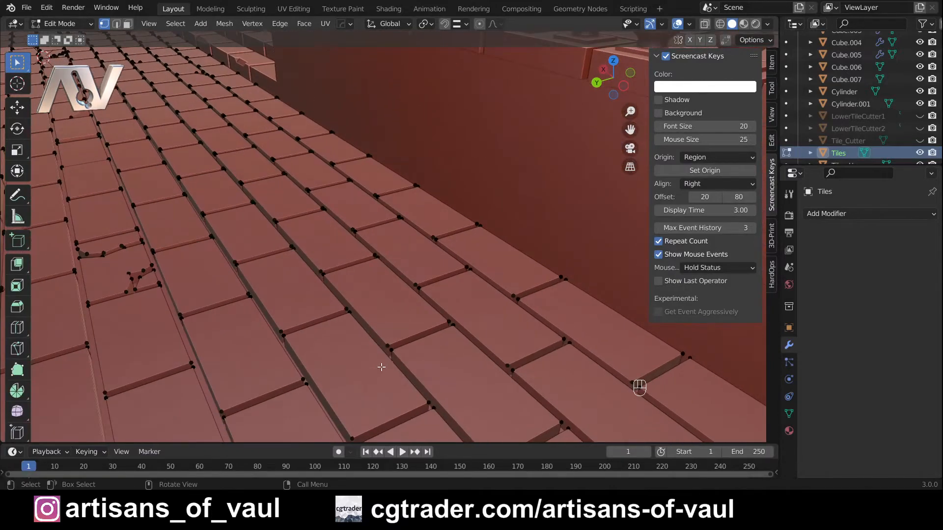
key(l)
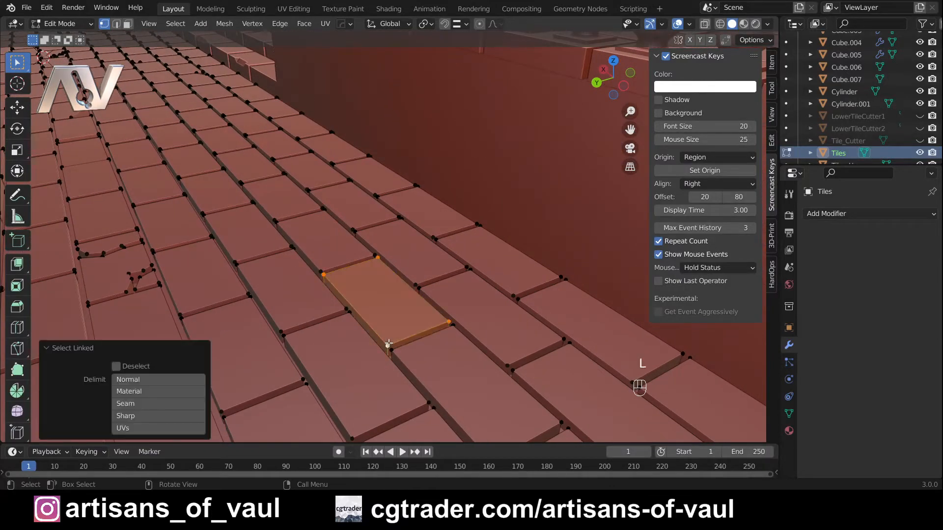
middle_drag(388, 344, 418, 319)
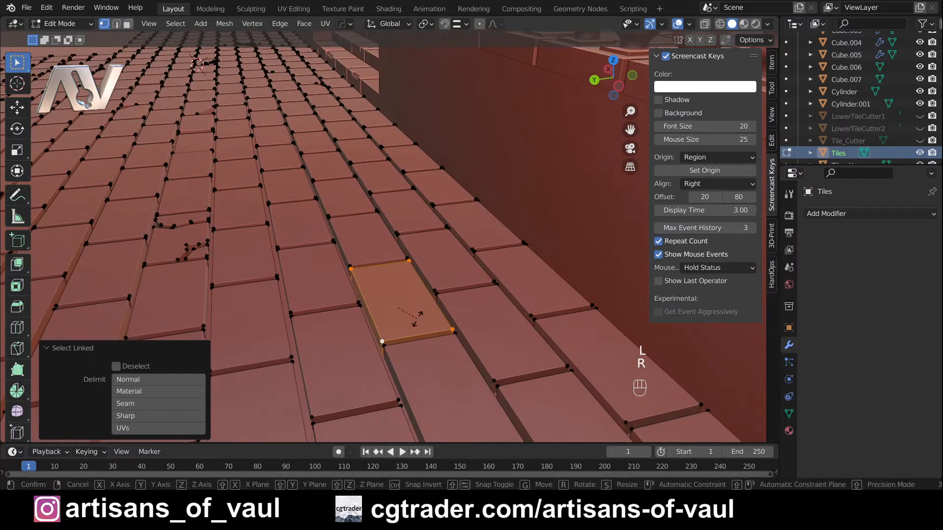
key(r)
key(x)
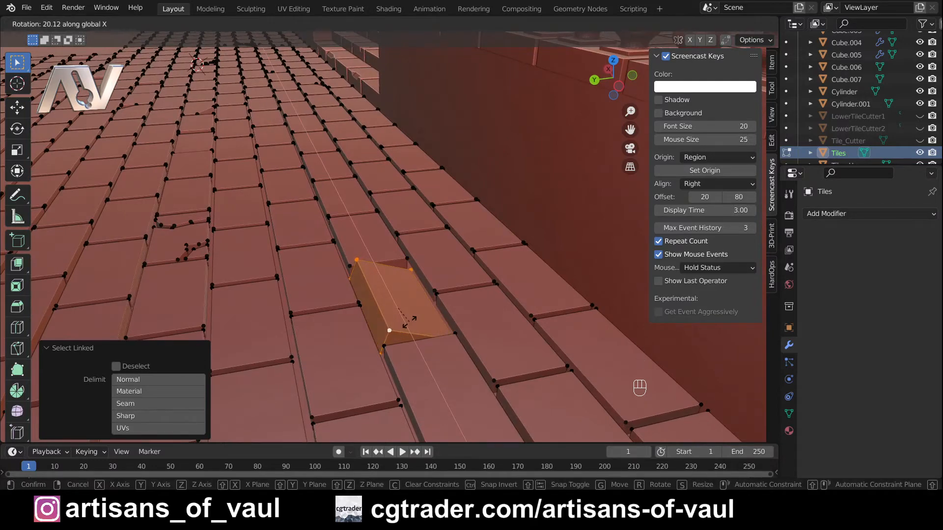
click(409, 320)
Move the steeply tilted tile 0.9207 m along Y and 0.24908 m along Z, with X locked.
middle_drag(451, 353, 446, 353)
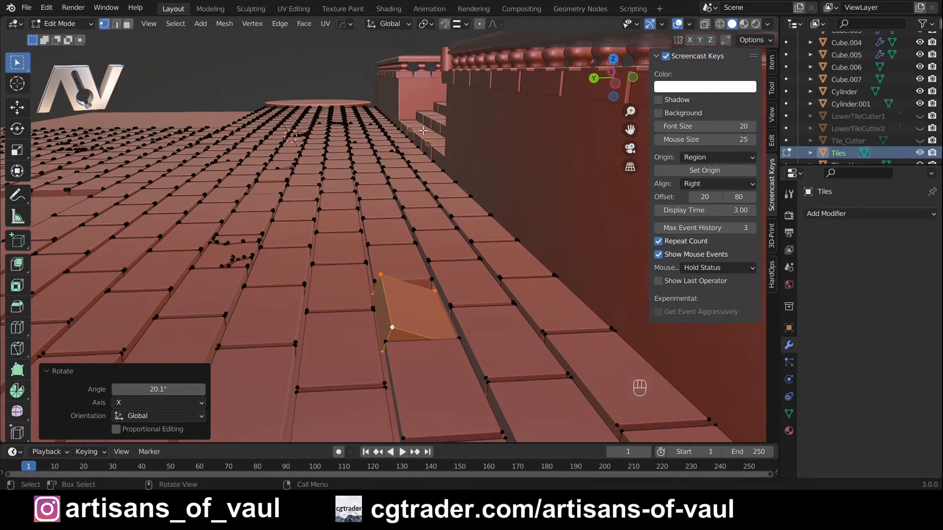
key(g)
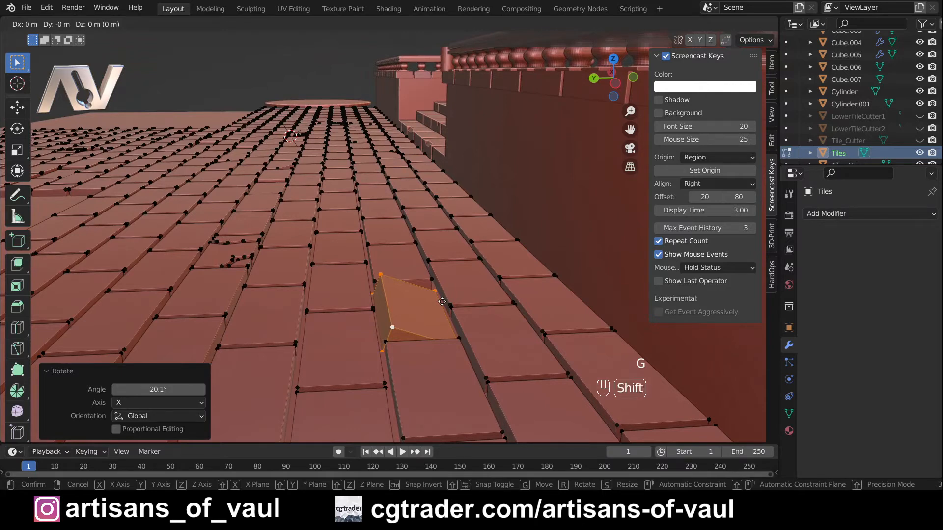
key(shift+x)
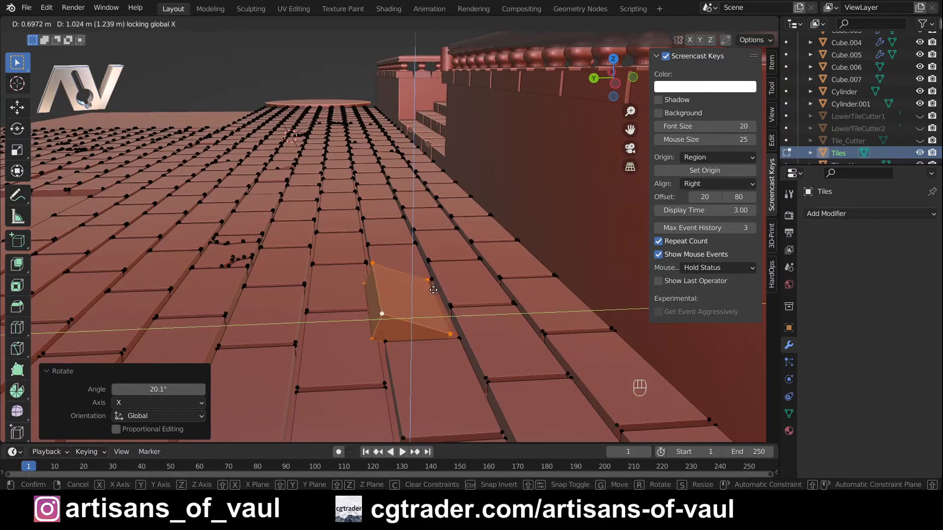
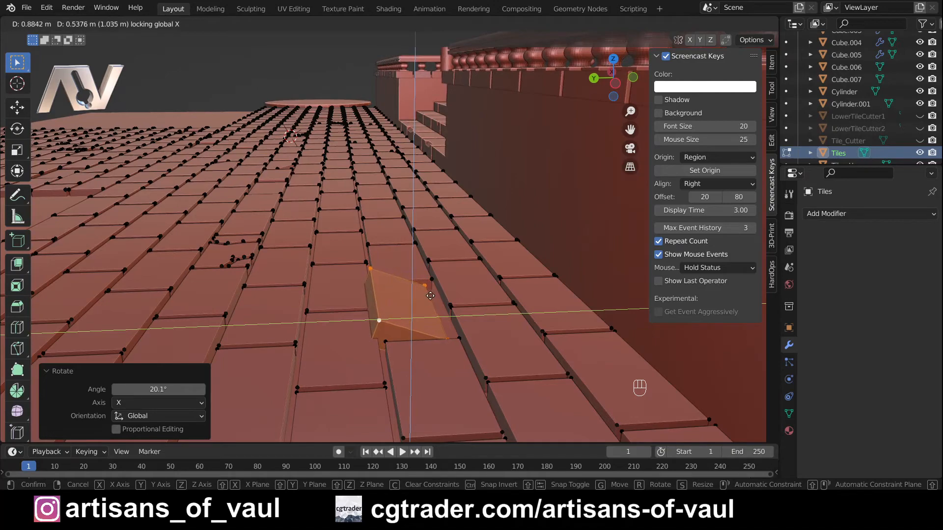
click(430, 299)
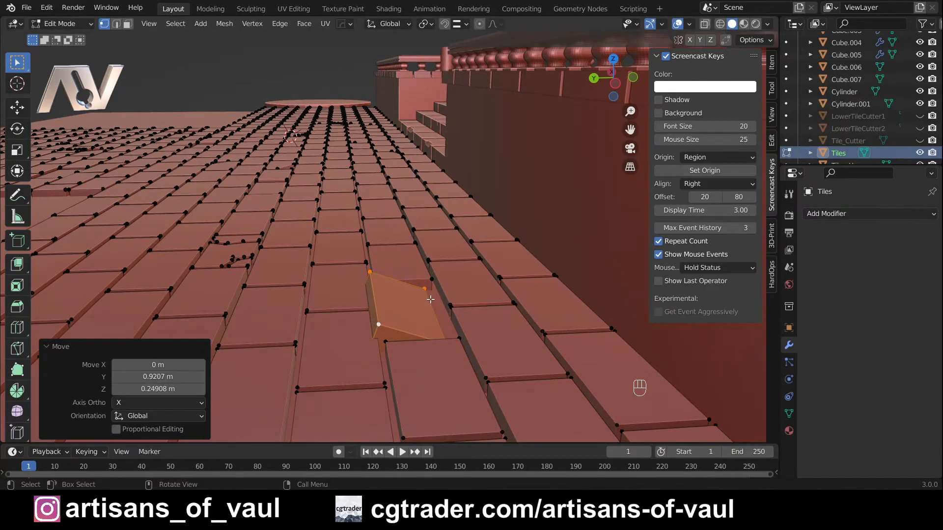
Leave mesh editing on the lower terrace tiles and enter Edit Mode on the upper terrace tiles.
middle_drag(428, 297, 558, 335)
key(Tab)
scroll(521, 337, down, 8)
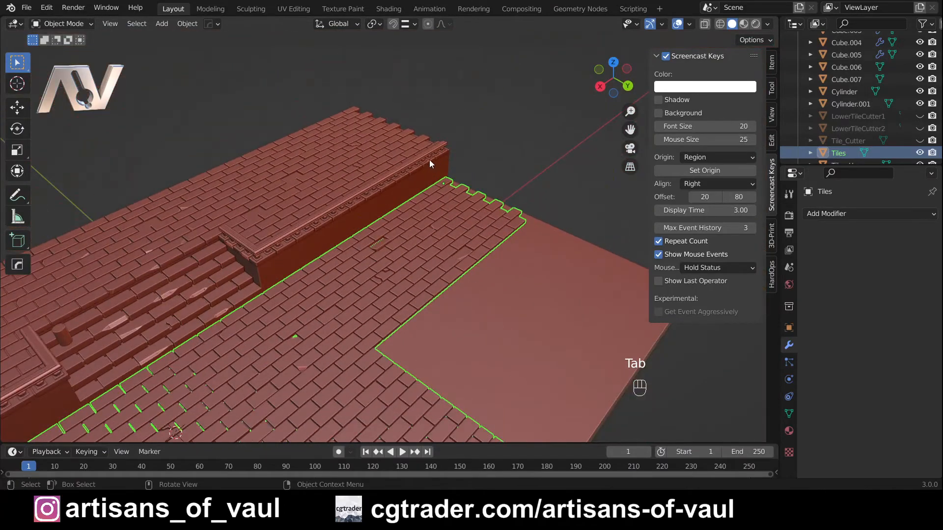
shift+middle_drag(319, 199, 471, 255)
middle_drag(472, 296, 383, 300)
scroll(455, 270, up, 3)
scroll(455, 270, up, 1)
scroll(286, 270, up, 2)
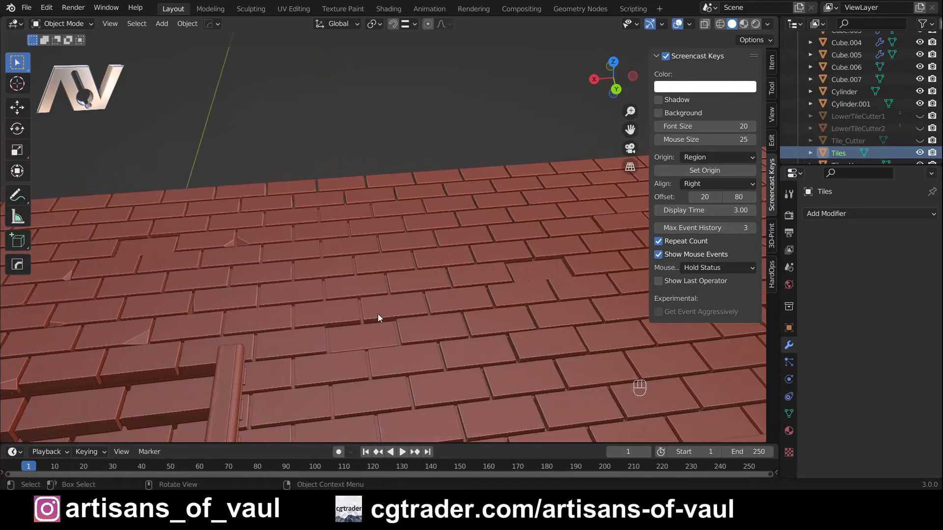
key(Tab)
Select a whole linked tile on the upper terrace and rotate it -22.5° around global X.
scroll(382, 317, up, 3)
shift+middle_drag(391, 340, 428, 262)
click(400, 336)
middle_drag(396, 335, 487, 315)
key(l)
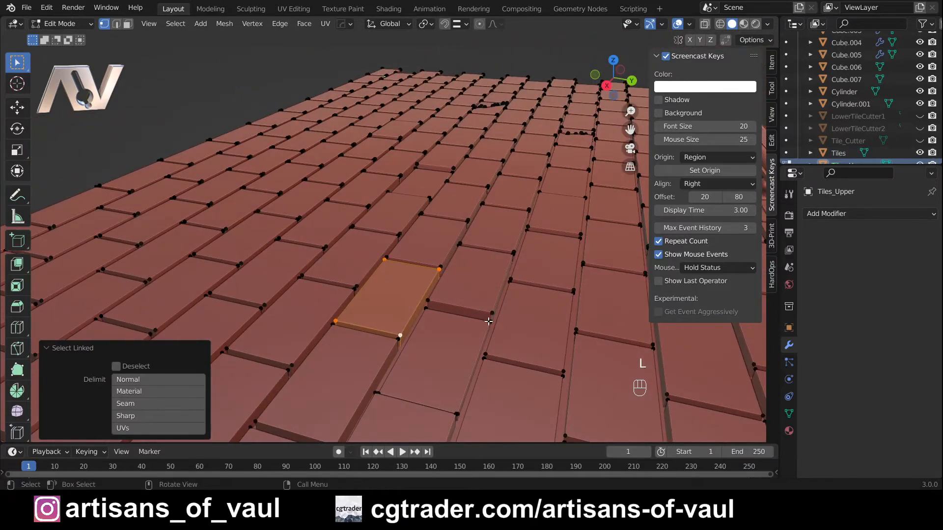
key(r)
key(x)
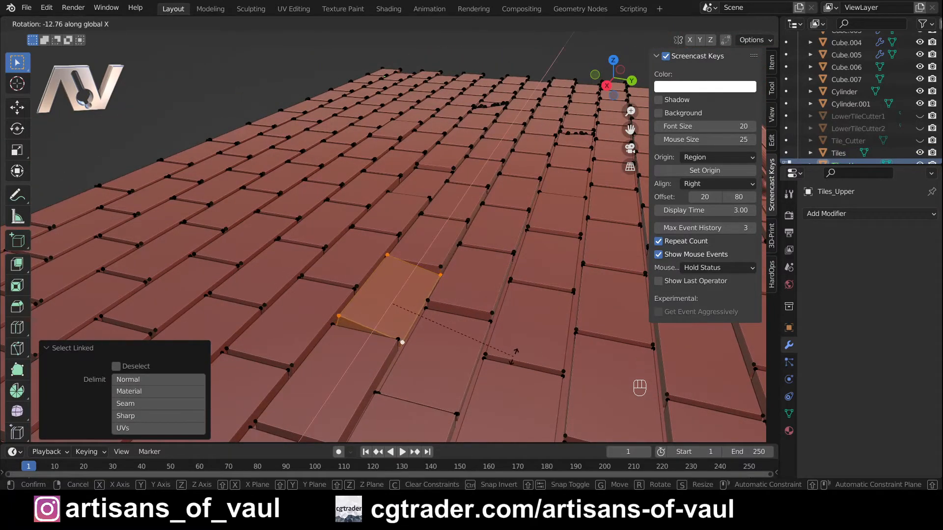
key(Return)
Move the tilted upper tile -1.6264 m along Y and 0.28221 m along Z with X locked, and return to Object Mode.
middle_drag(410, 362, 450, 356)
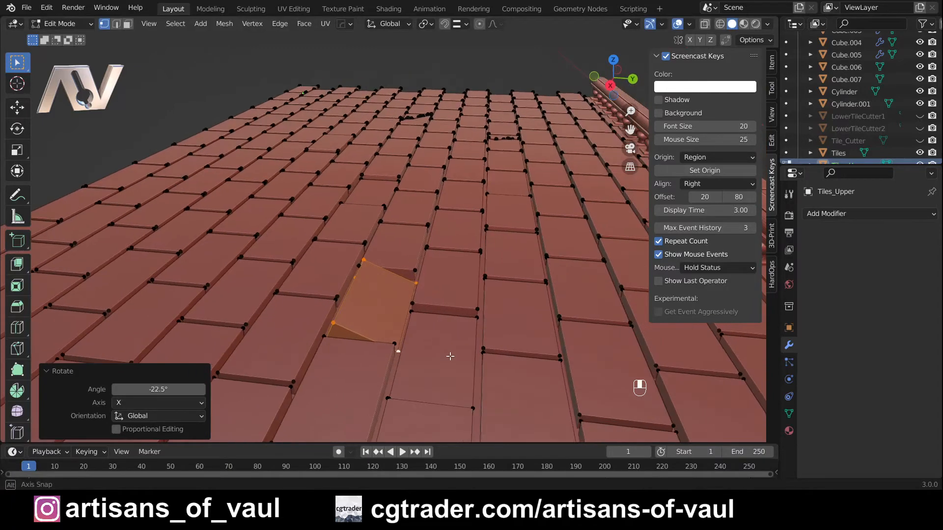
key(g)
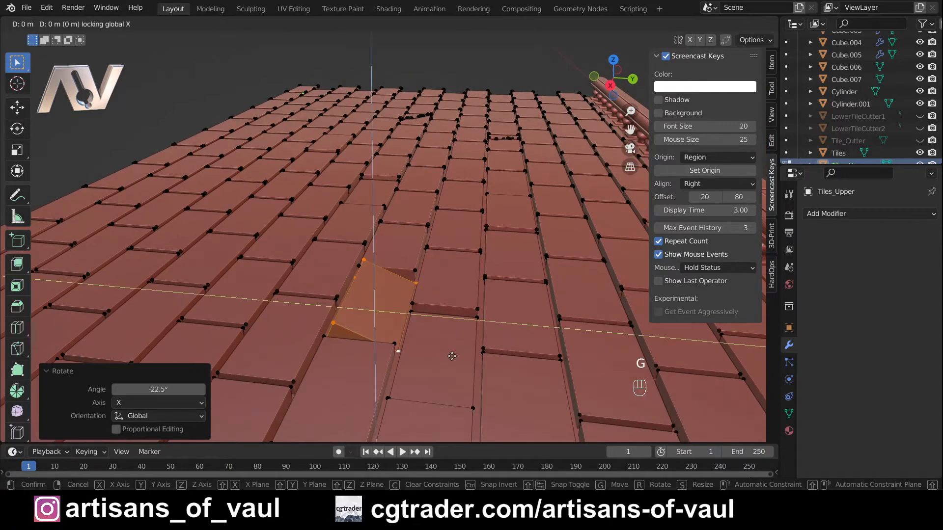
key(shift+x)
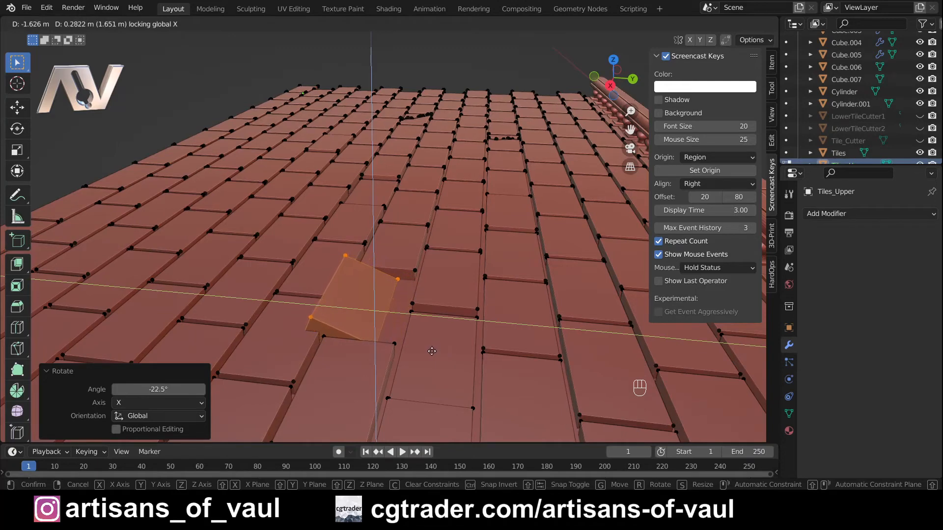
click(431, 351)
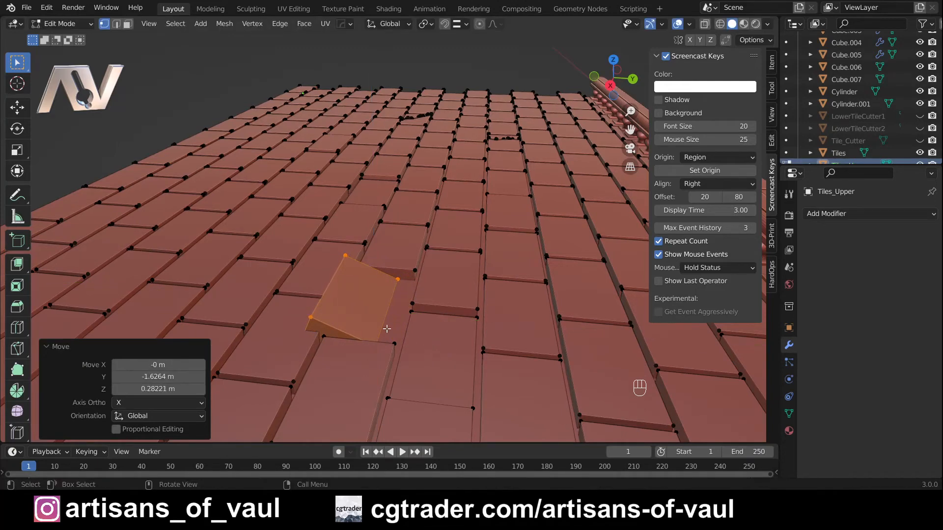
middle_drag(378, 329, 297, 339)
key(Tab)
Examine the weathered upper and lower terraces and the steps from several sides.
scroll(298, 338, down, 6)
scroll(324, 270, down, 3)
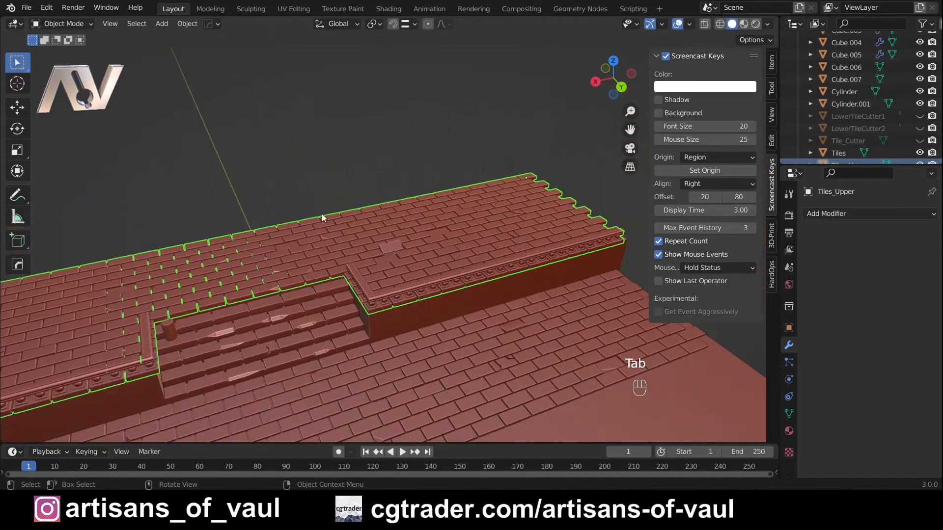
middle_drag(359, 195, 200, 203)
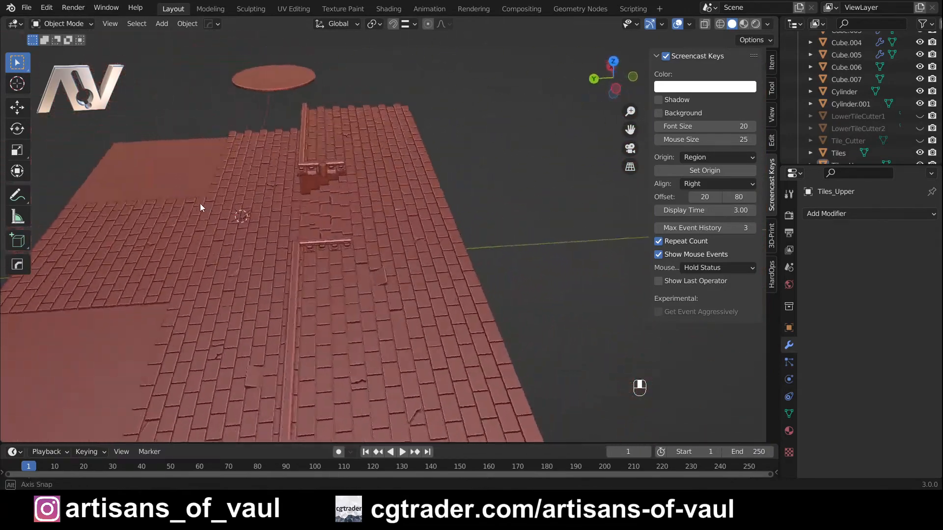
scroll(367, 305, up, 3)
middle_drag(367, 305, 473, 284)
middle_drag(392, 293, 369, 318)
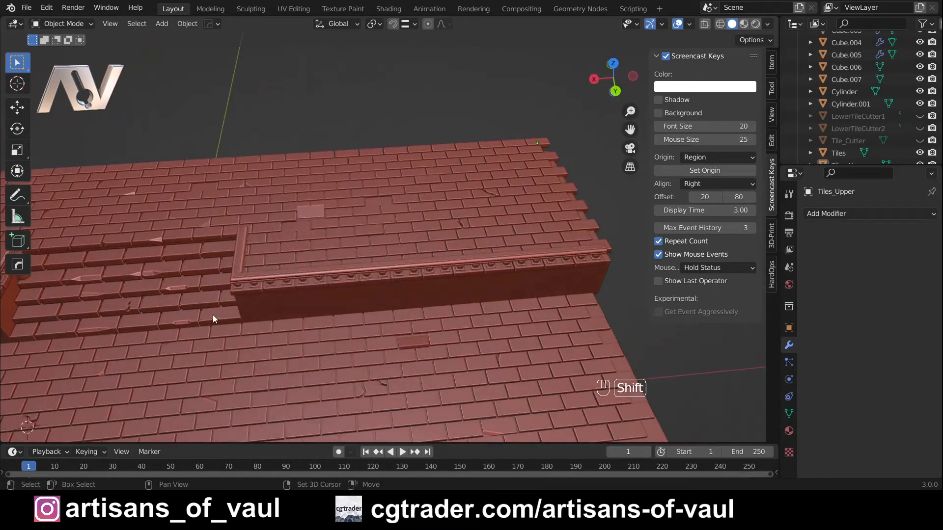
shift+middle_drag(213, 316, 523, 265)
scroll(436, 306, down, 2)
shift+middle_drag(380, 306, 343, 199)
middle_drag(447, 242, 437, 280)
scroll(396, 269, up, 4)
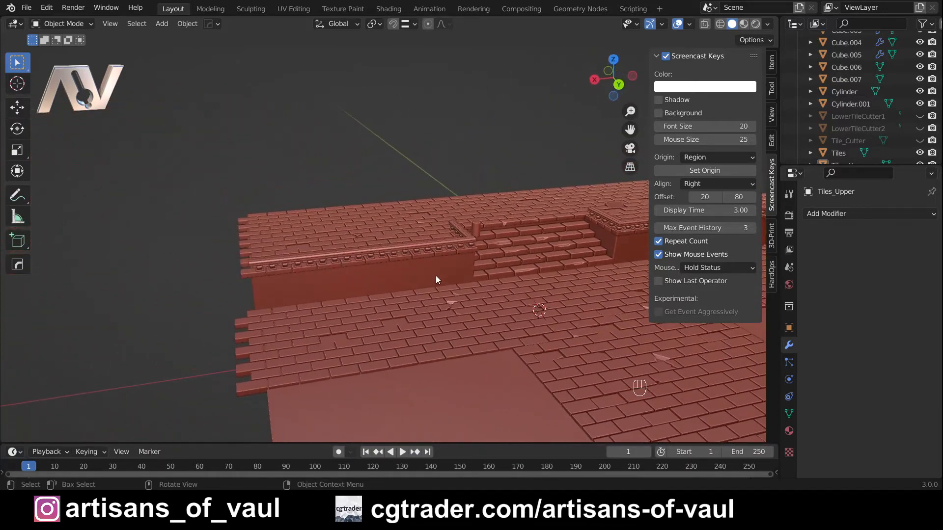
scroll(389, 270, up, 1)
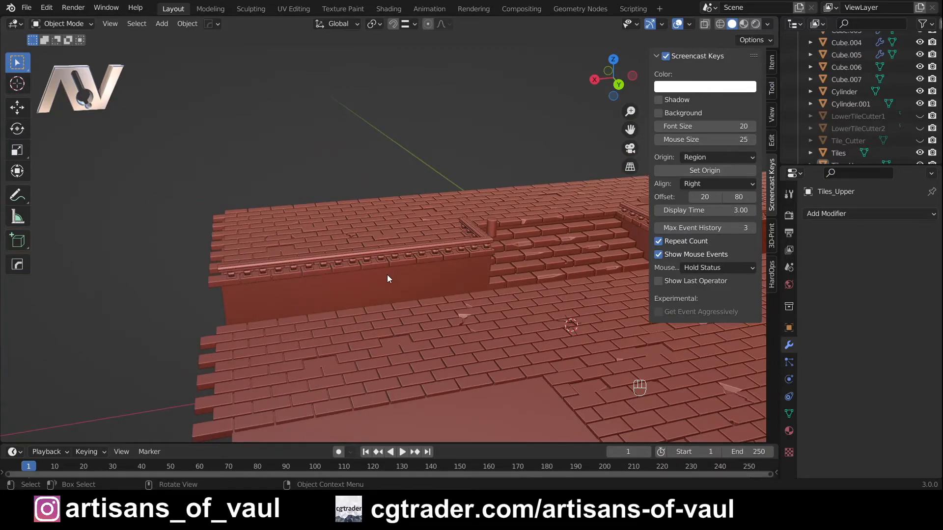
middle_drag(387, 276, 365, 277)
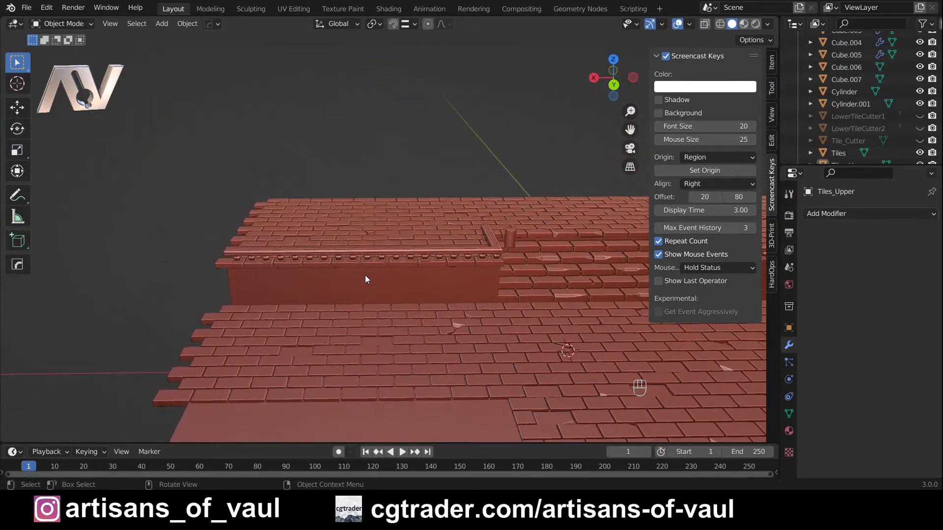
scroll(369, 280, down, 2)
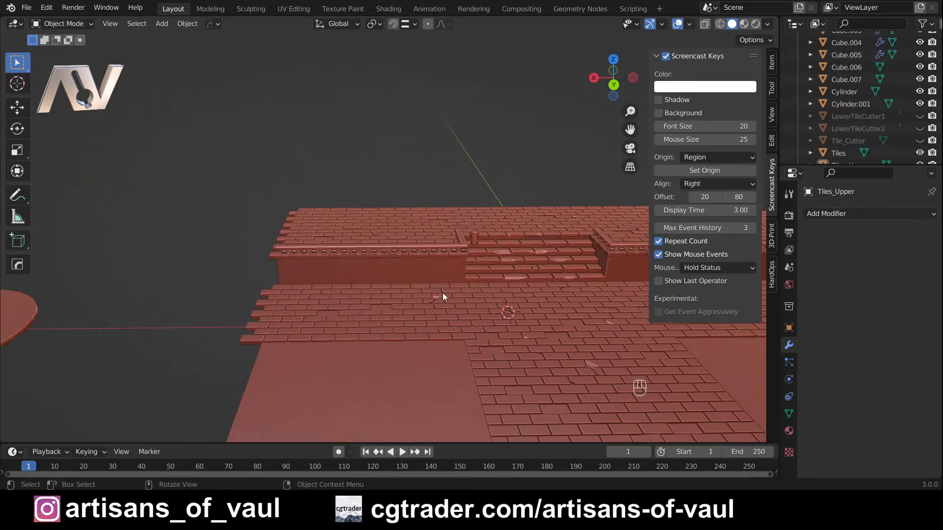
Add an ico sphere with 2 subdivisions and 1 m radius on the lower terrace and scale it uniformly by 21.988.
key(shift+a)
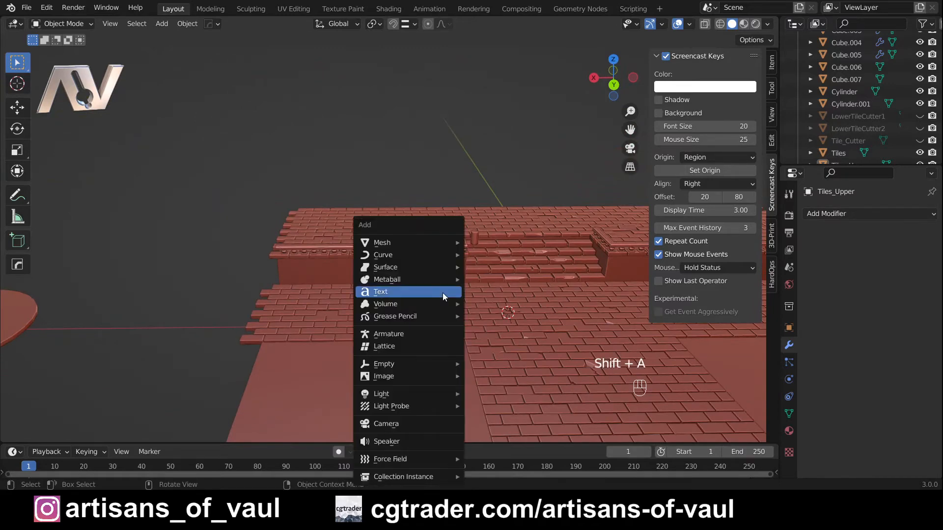
mouse_move(447, 259)
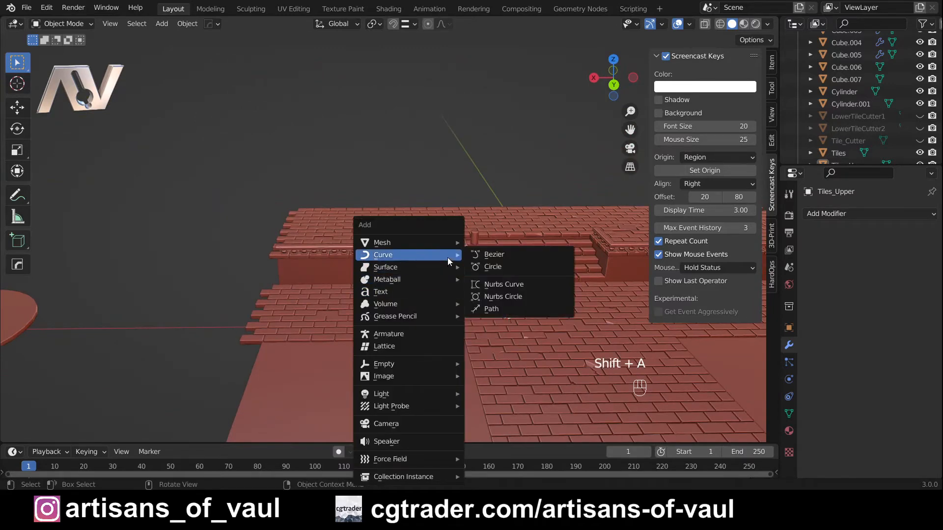
mouse_move(447, 242)
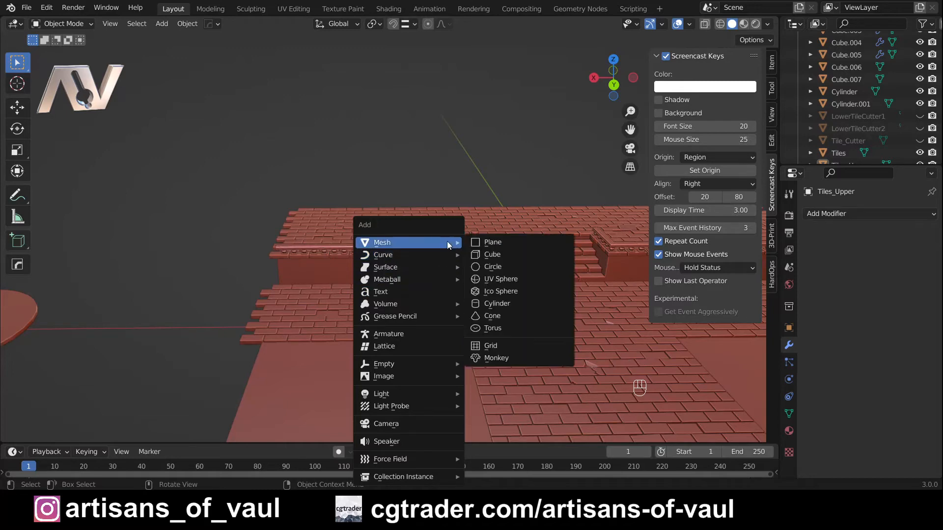
click(506, 291)
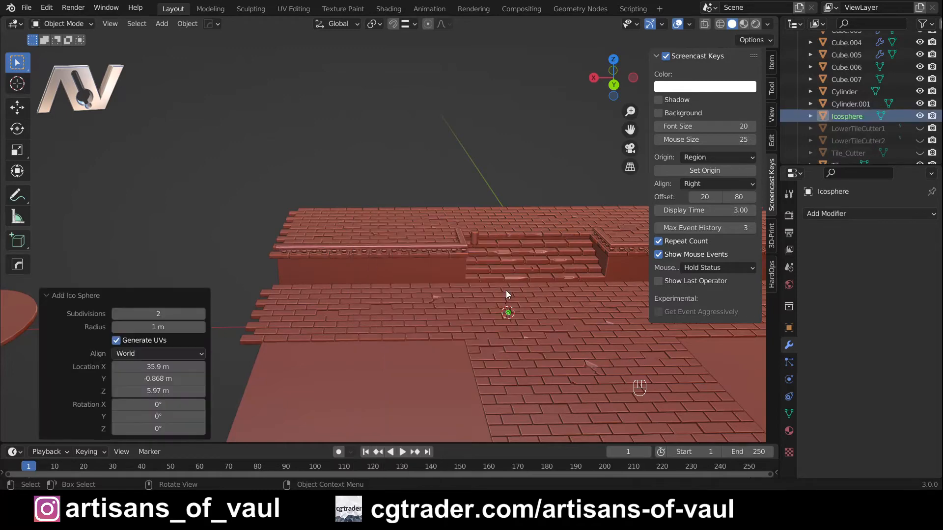
scroll(506, 290, down, 3)
scroll(505, 290, up, 3)
shift+middle_drag(498, 290, 393, 300)
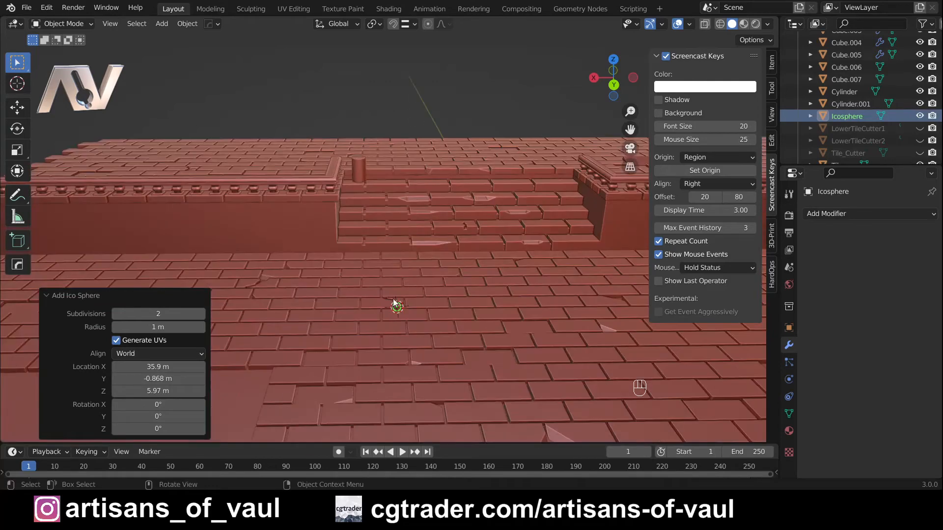
key(s)
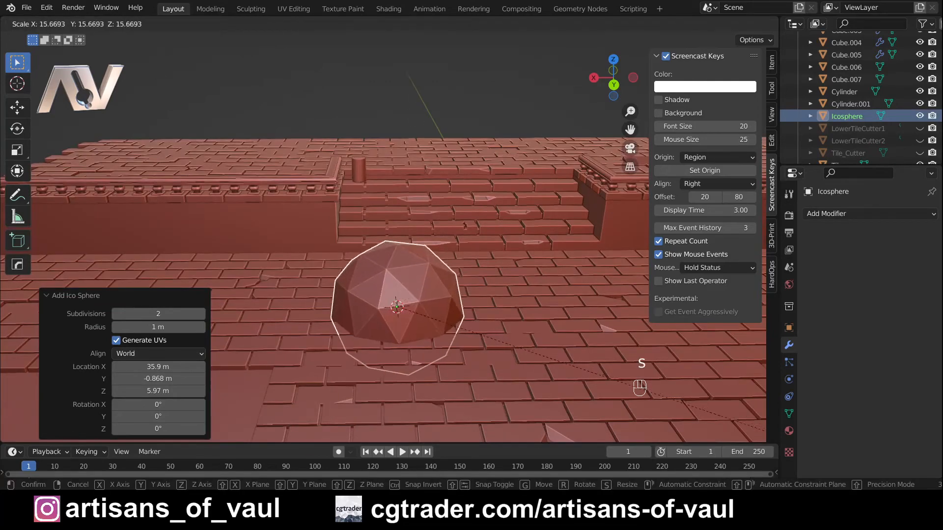
click(337, 397)
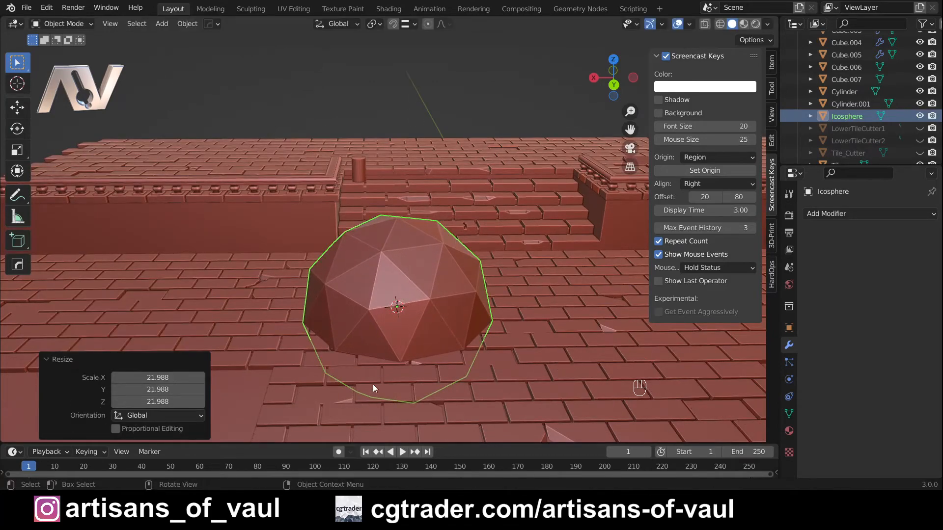
Raise the ico sphere 38.548 m along Z above the terrace.
middle_drag(373, 384, 434, 319)
key(g)
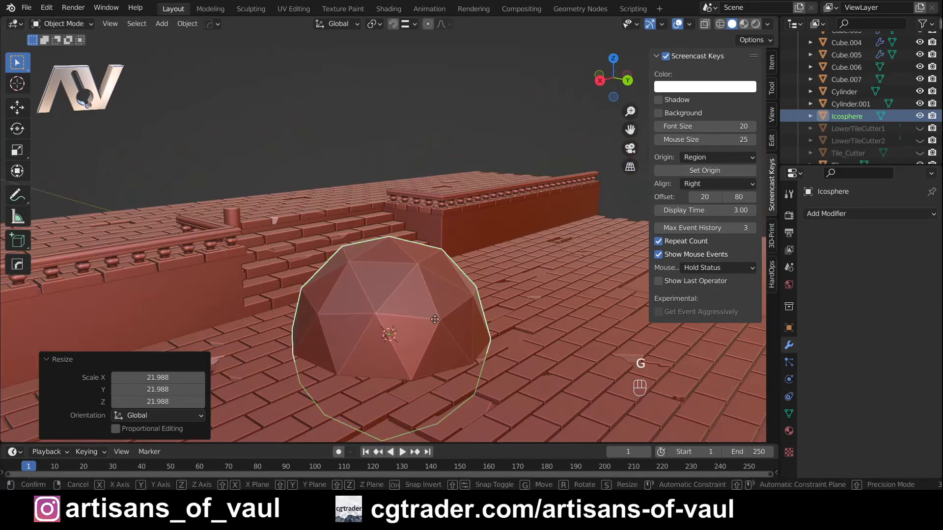
key(z)
click(432, 142)
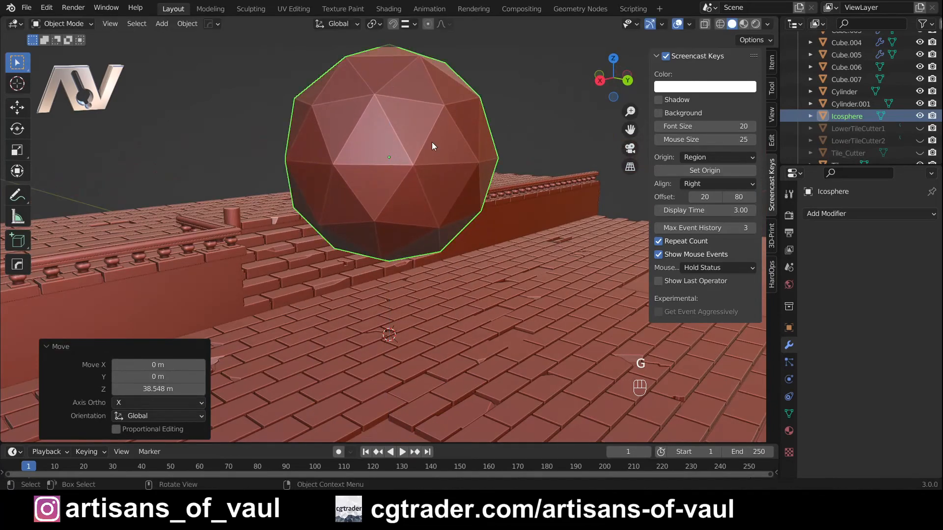
Add a Subdivision Surface modifier to the ico sphere and set its viewport level to 2.
middle_drag(432, 143, 528, 262)
middle_drag(459, 246, 490, 267)
scroll(427, 222, up, 4)
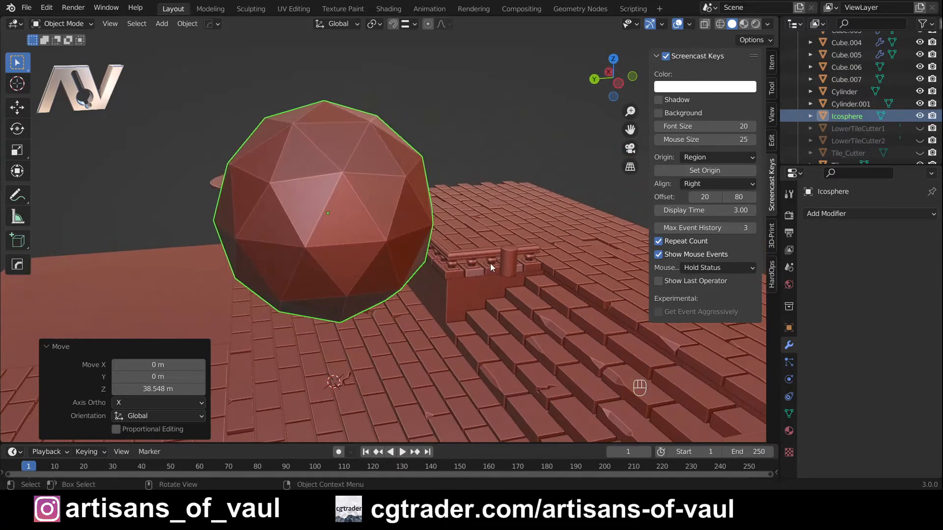
middle_drag(358, 255, 391, 219)
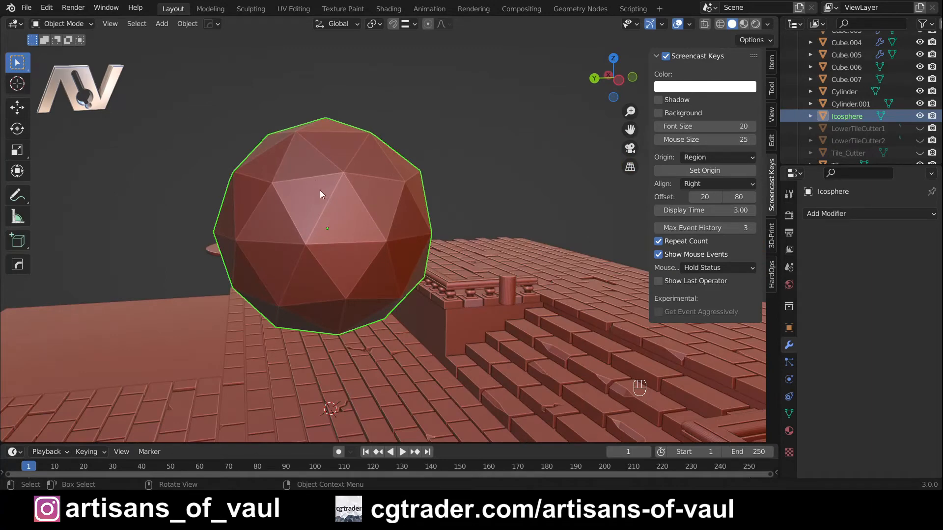
click(836, 213)
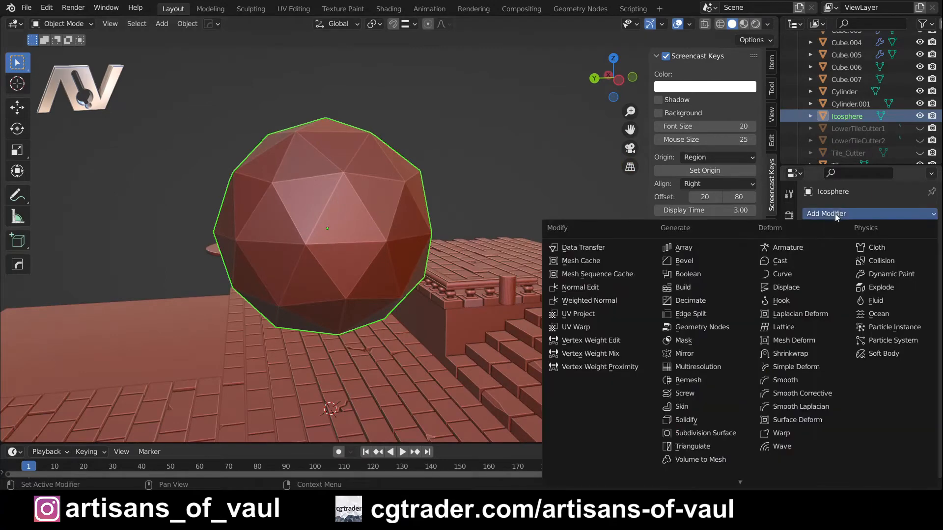
click(689, 434)
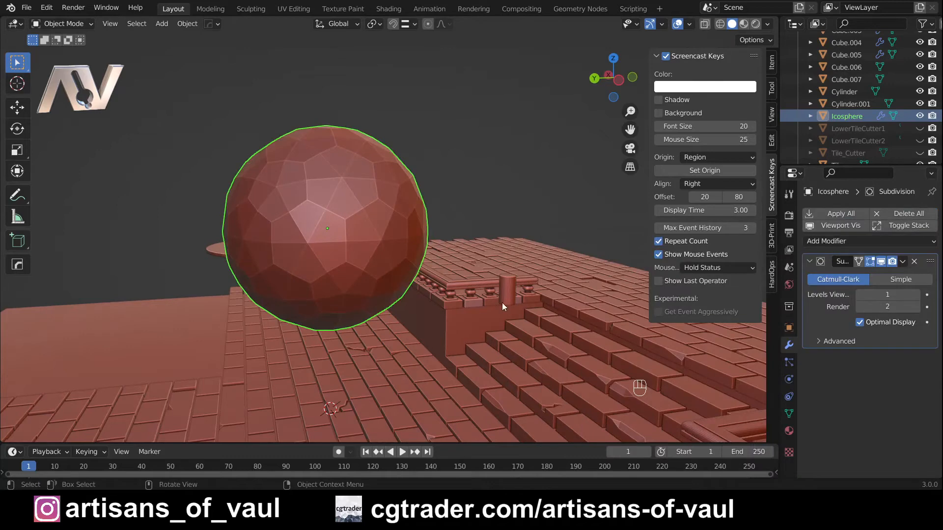
mouse_move(346, 238)
middle_down()
mouse_move(320, 249)
mouse_move(337, 229)
middle_up()
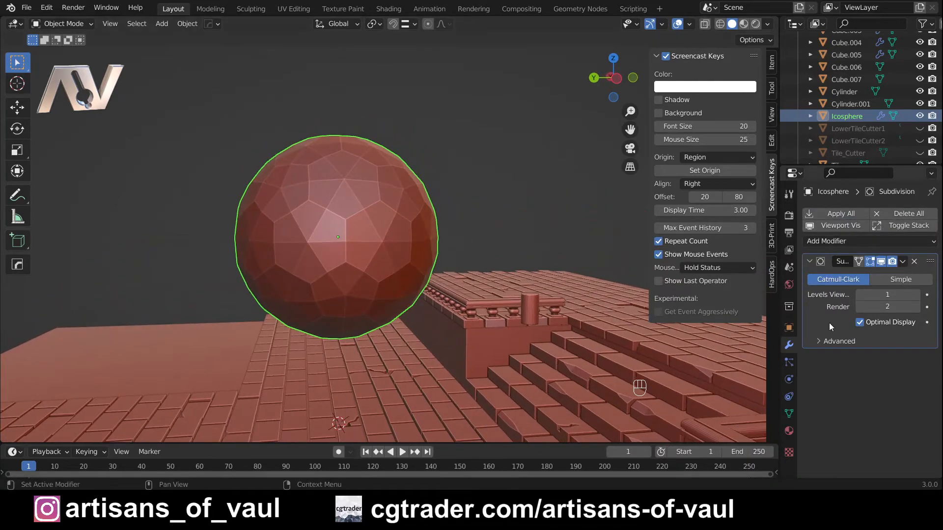
click(916, 295)
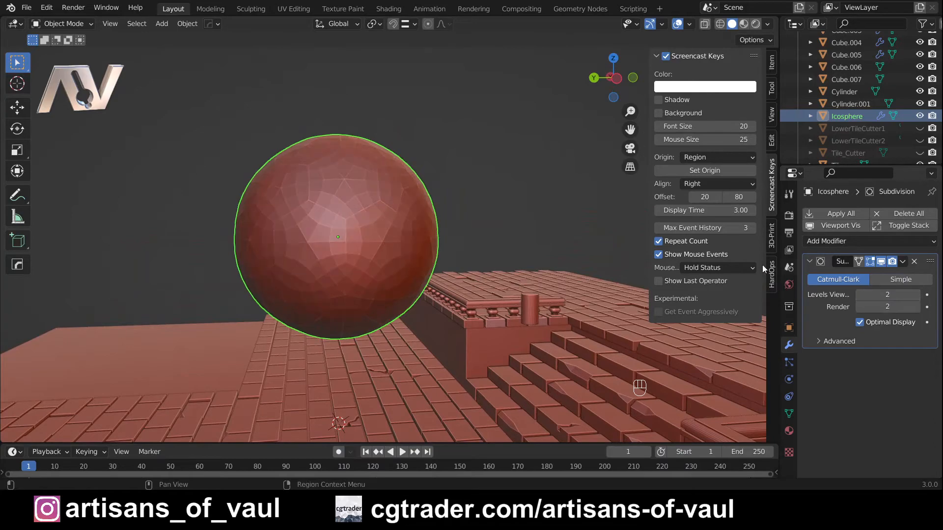
Check the sphere's smoothness up close and raise the modifier's viewport subdivision level to 3.
scroll(346, 174, up, 3)
scroll(346, 174, up, 2)
middle_drag(346, 174, 305, 190)
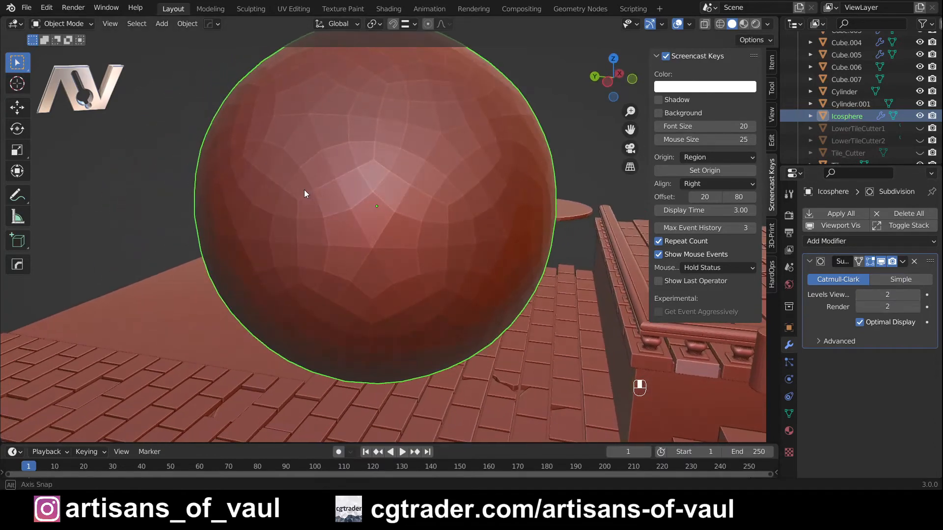
middle_drag(513, 206, 434, 194)
scroll(499, 203, down, 4)
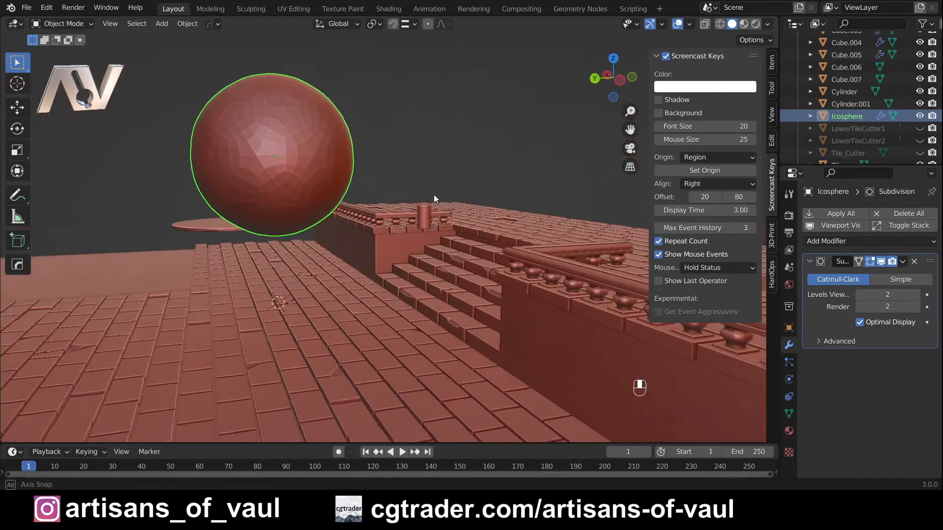
scroll(434, 194, up, 1)
shift+middle_drag(310, 167, 397, 234)
scroll(463, 260, up, 3)
scroll(390, 229, up, 3)
scroll(408, 220, down, 1)
scroll(407, 220, down, 2)
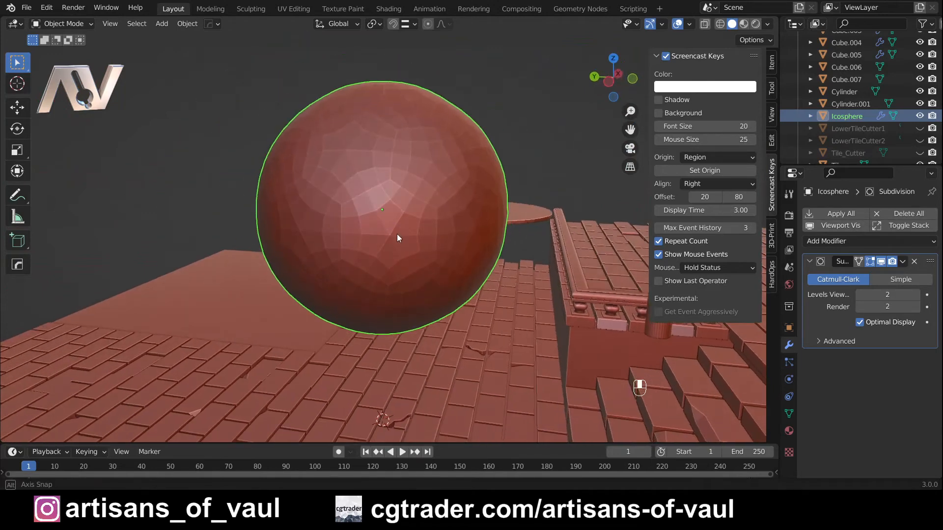
click(917, 295)
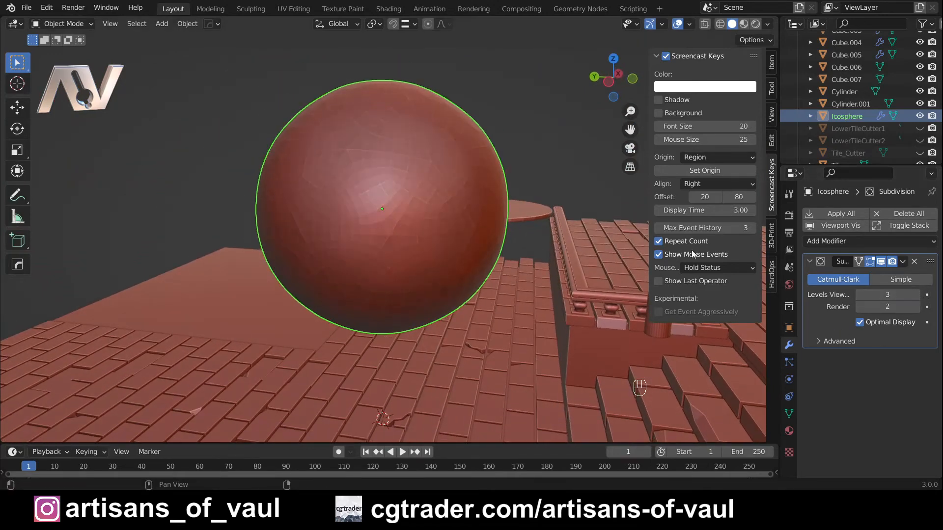
middle_drag(416, 195, 476, 158)
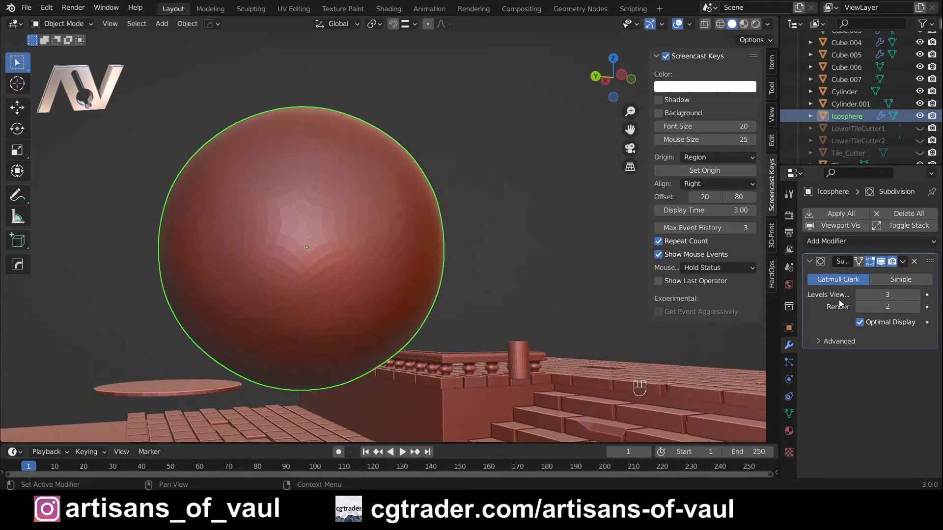
Compare the ico sphere's smoothness at viewport subdivision levels 2 and 3, keeping level 3.
click(861, 296)
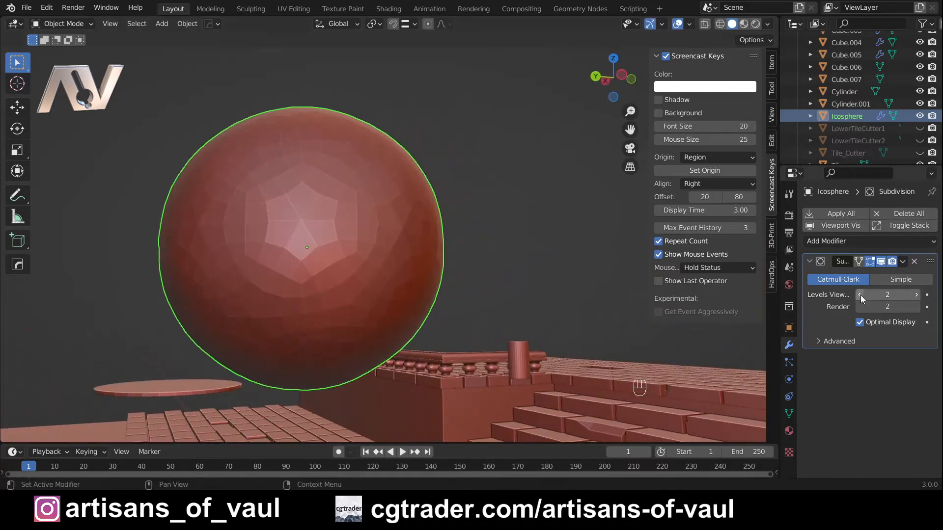
click(916, 295)
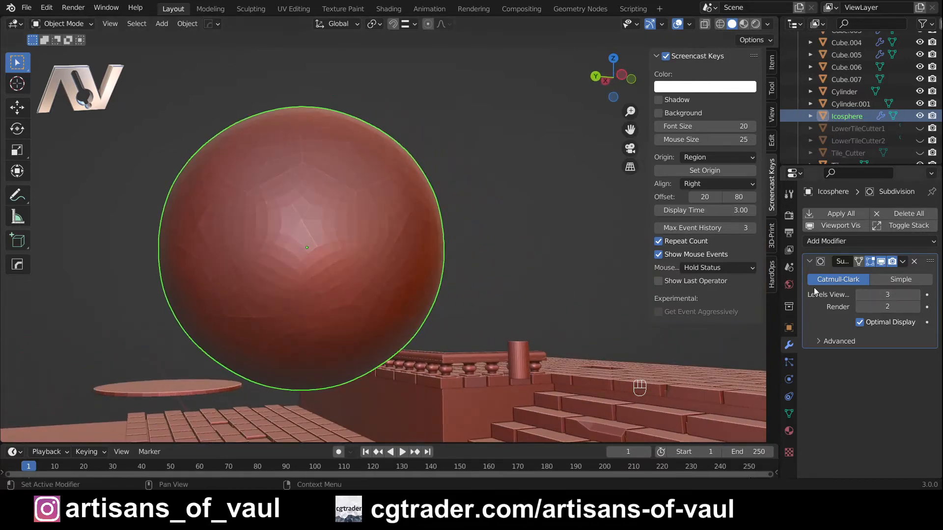
middle_drag(365, 189, 319, 213)
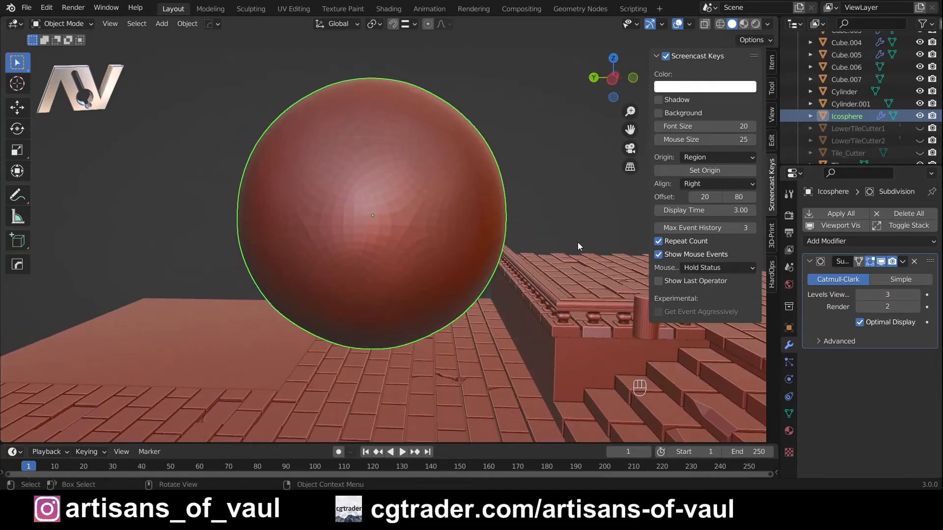
middle_drag(417, 205, 328, 224)
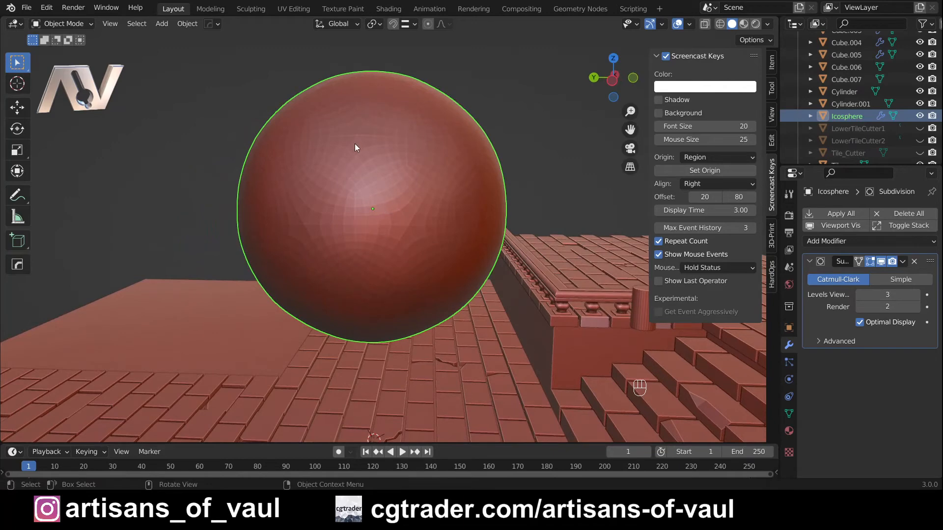
scroll(382, 162, down, 3)
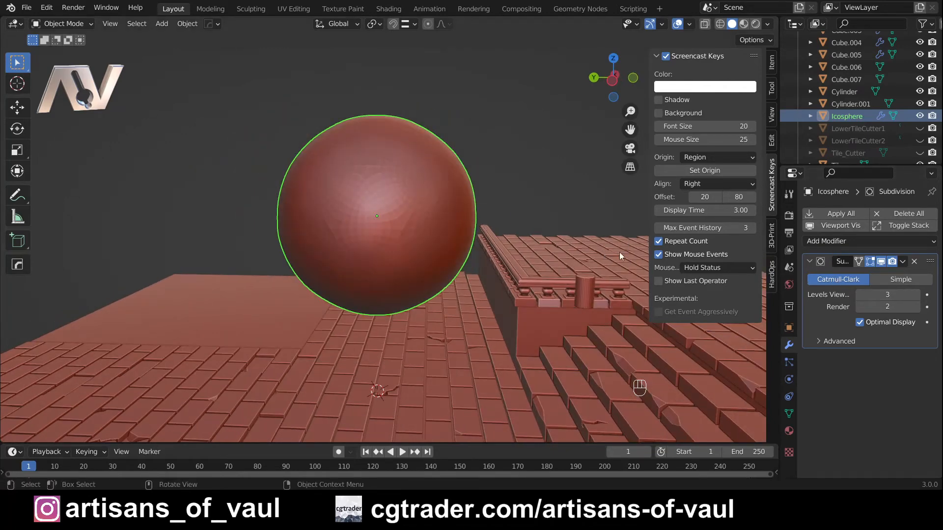
Apply the Subdivision Surface modifier to the ico sphere and check the resulting mesh in Edit Mode.
click(833, 215)
key(Tab)
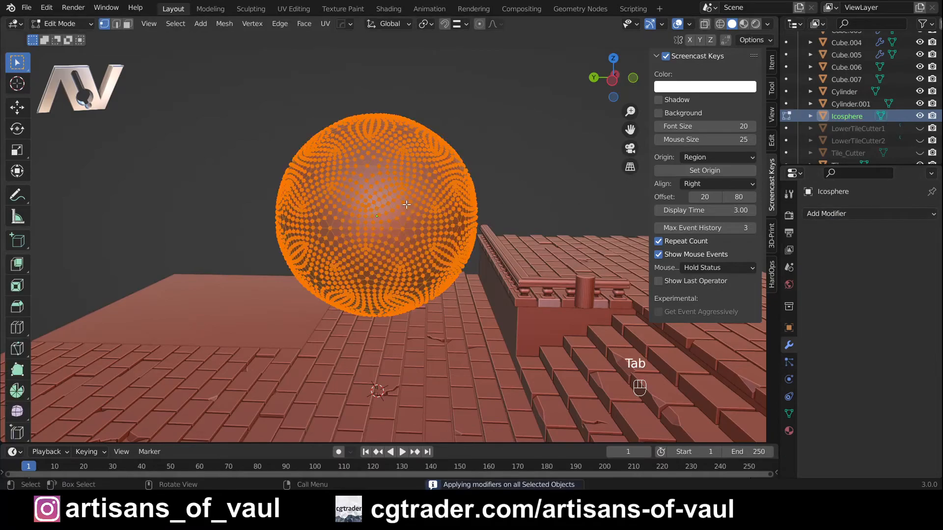
middle_drag(409, 208, 445, 212)
key(Tab)
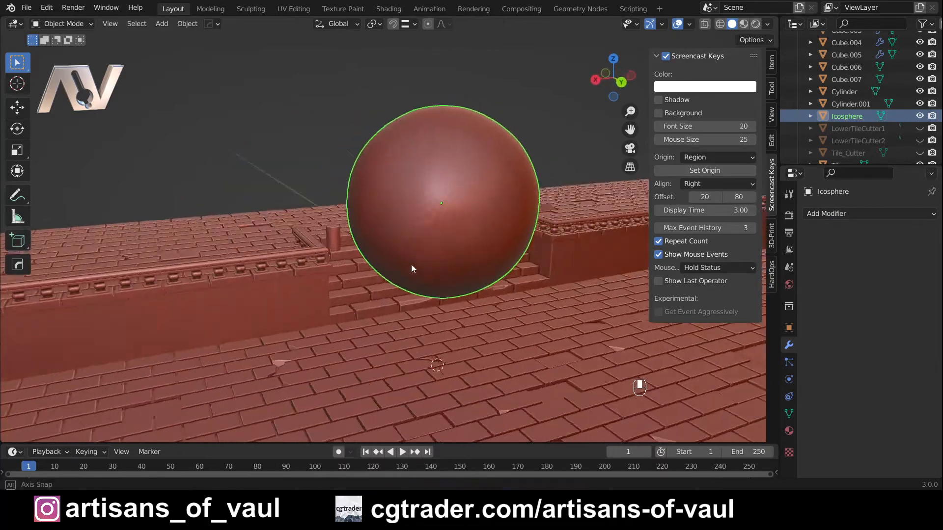
Stretch the ico sphere along the global Z axis by a factor of about 1.286.
middle_drag(411, 264, 290, 250)
middle_drag(519, 277, 476, 254)
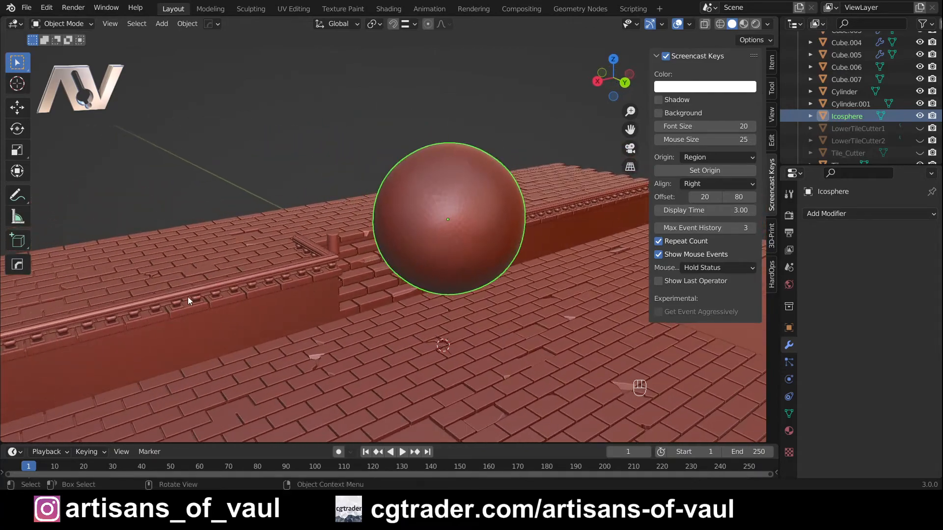
shift+middle_drag(188, 298, 415, 267)
scroll(370, 232, up, 2)
key(alt+a)
click(390, 240)
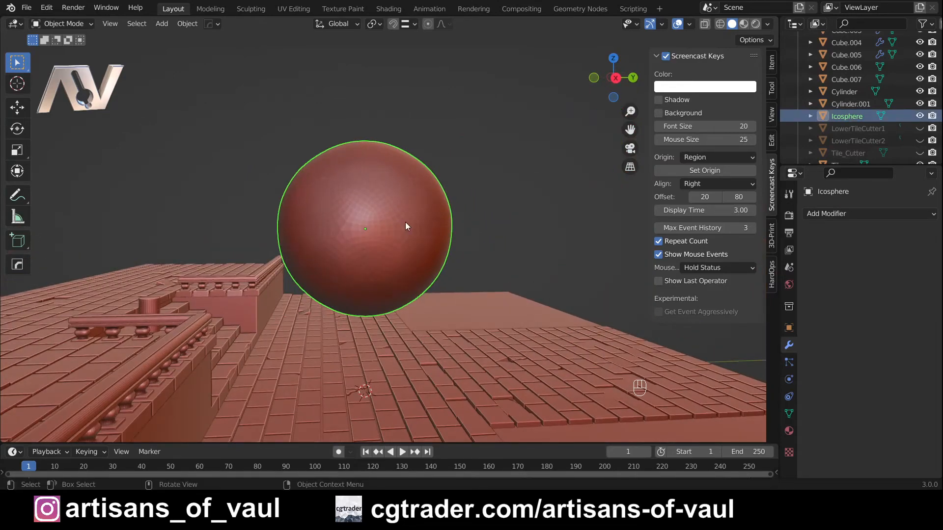
key(s)
key(z)
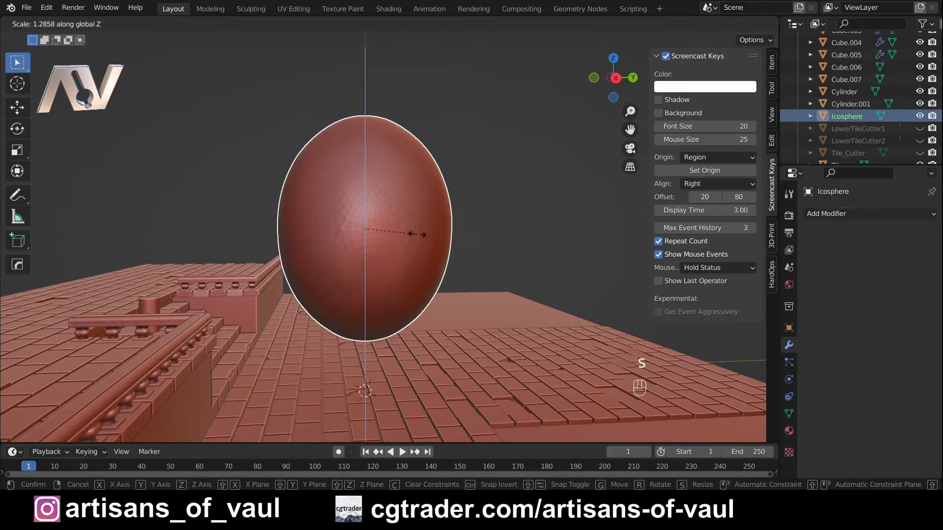
click(421, 236)
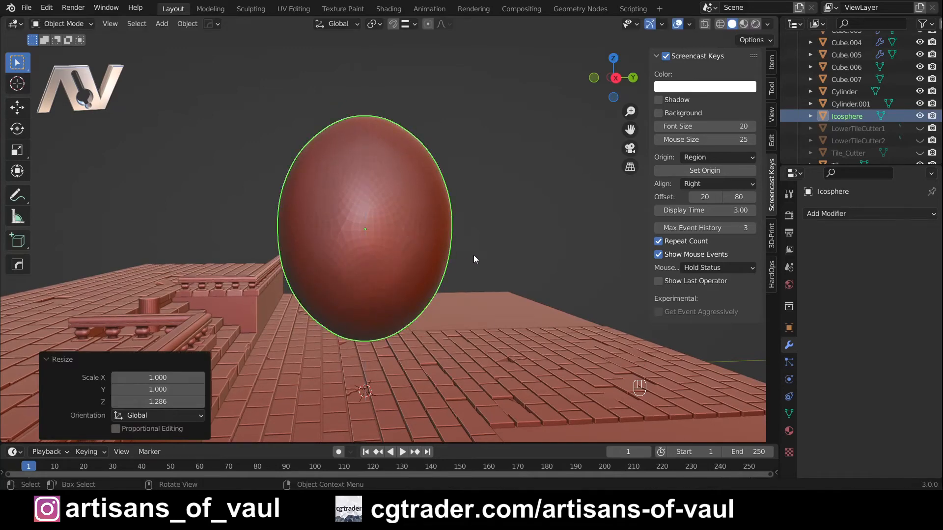
Tilt the egg-shaped object about -8.5° around global Y and about 13.1° around global X.
key(r)
key(y)
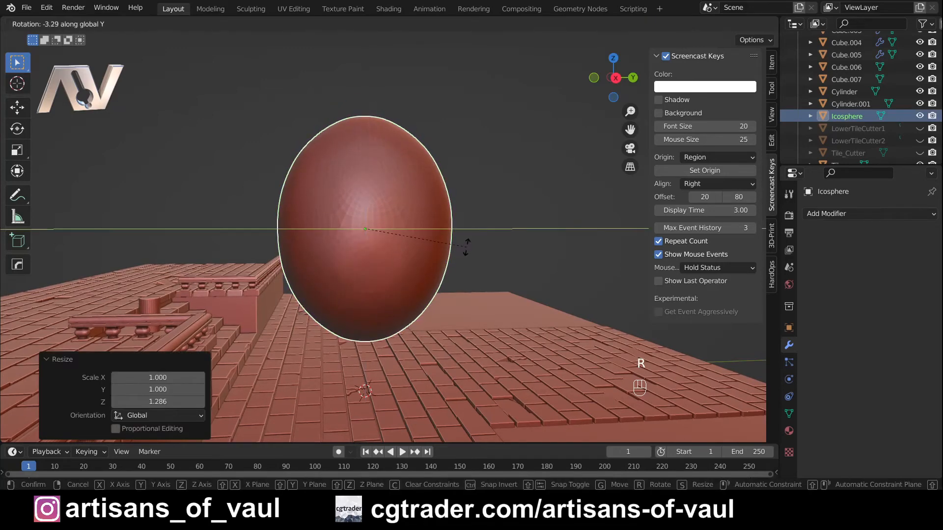
click(461, 237)
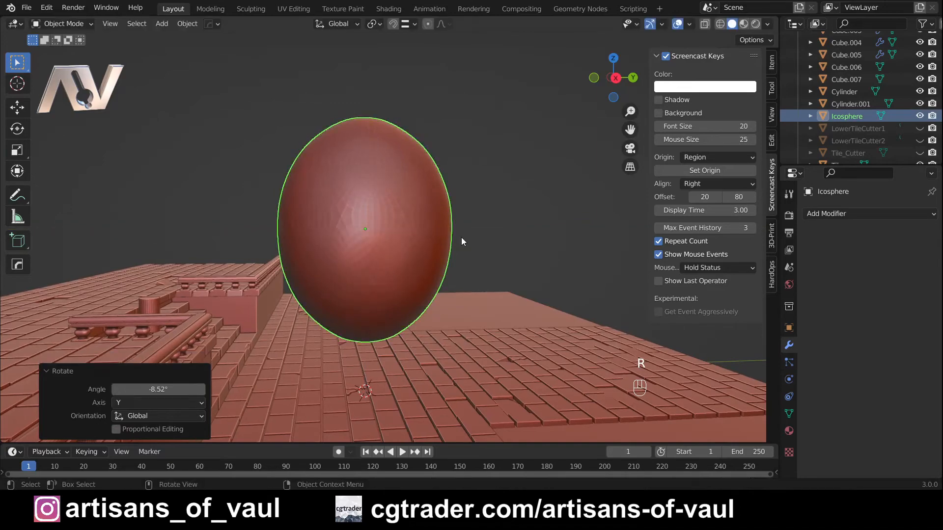
key(r)
key(x)
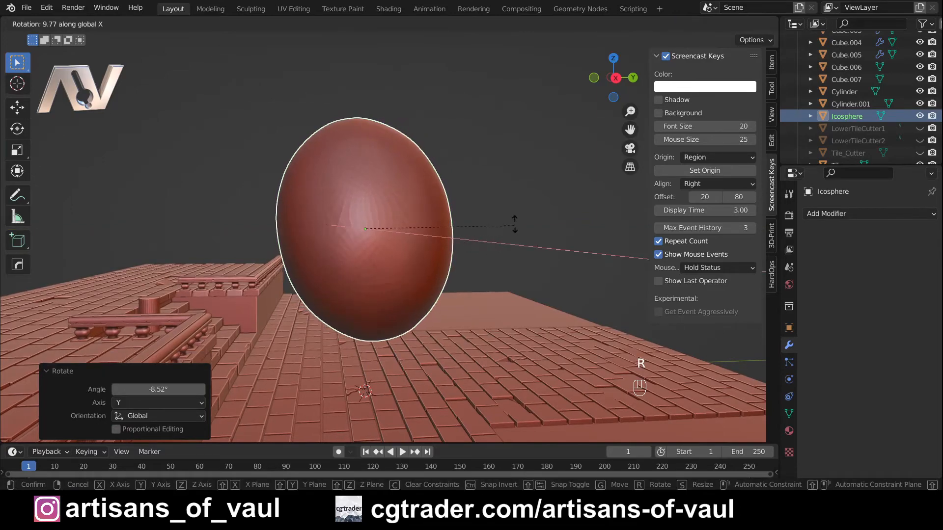
click(515, 219)
Enable smooth proportional editing and displace a vertex on the egg's surface about 1.9 m with an influence size of about 4.2 m.
middle_drag(517, 217, 546, 280)
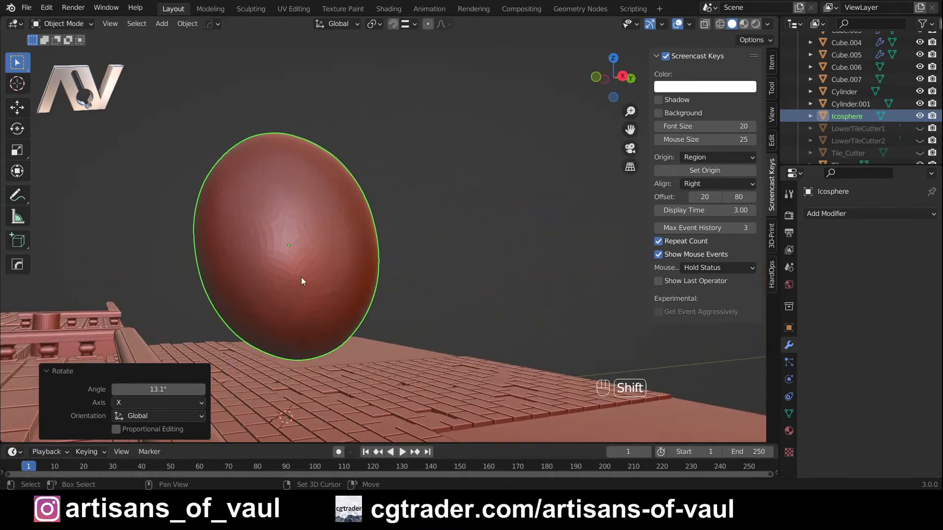
shift+middle_drag(302, 278, 406, 243)
scroll(431, 279, up, 3)
key(Tab)
key(Tab)
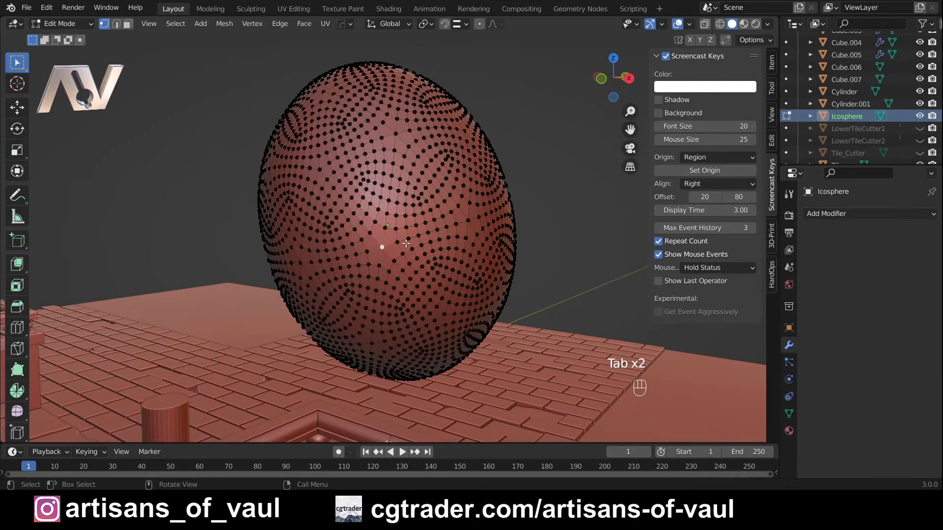
middle_drag(394, 241, 371, 256)
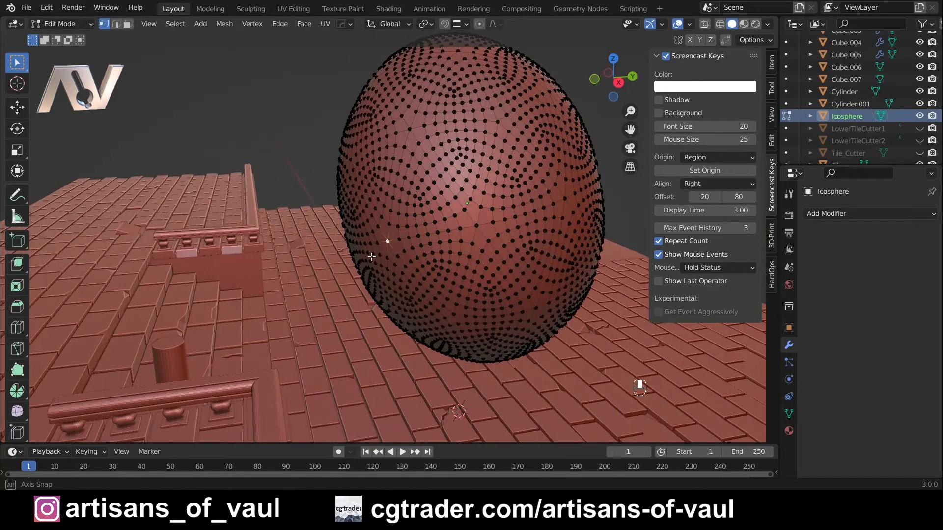
click(495, 24)
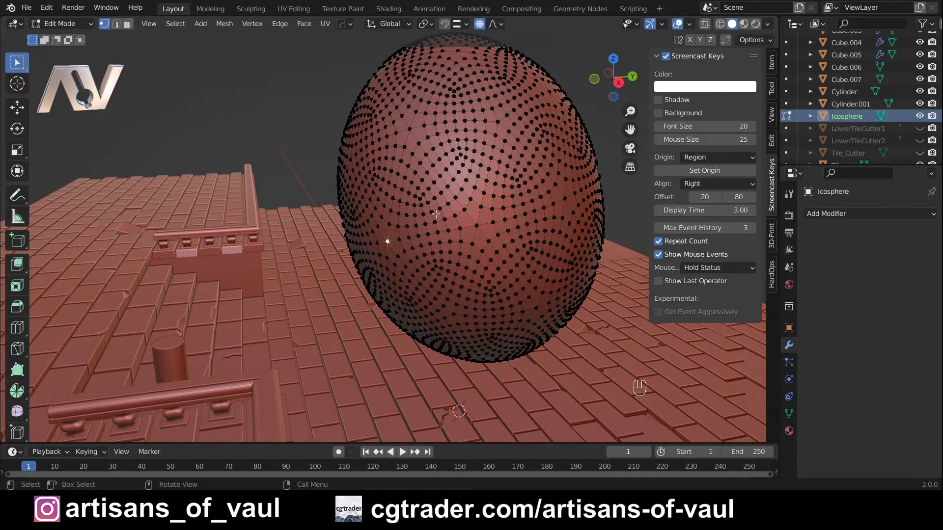
scroll(386, 251, up, 1)
key(g)
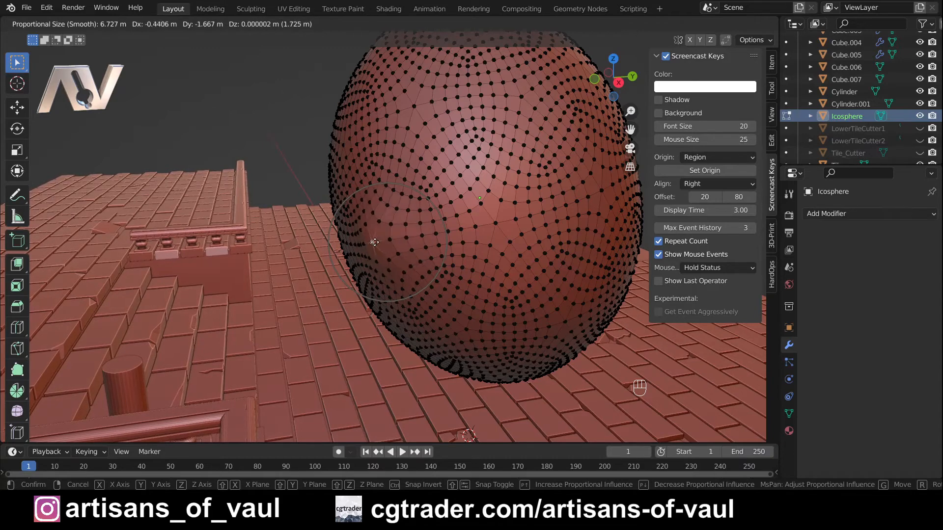
scroll(368, 240, up, 3)
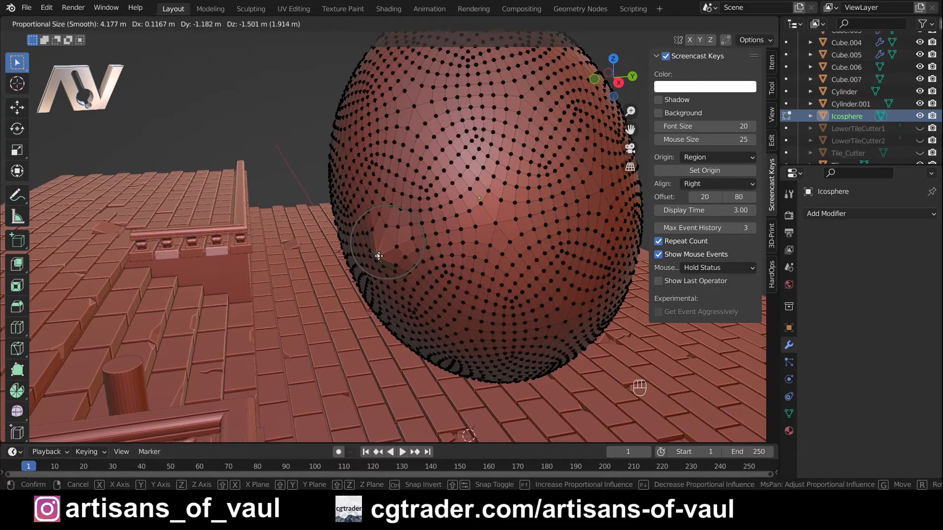
click(376, 258)
Dent the egg near the first deformation by moving several vertices, reducing the proportional size from about 3.8 m to 3.138 m.
middle_drag(444, 276, 430, 278)
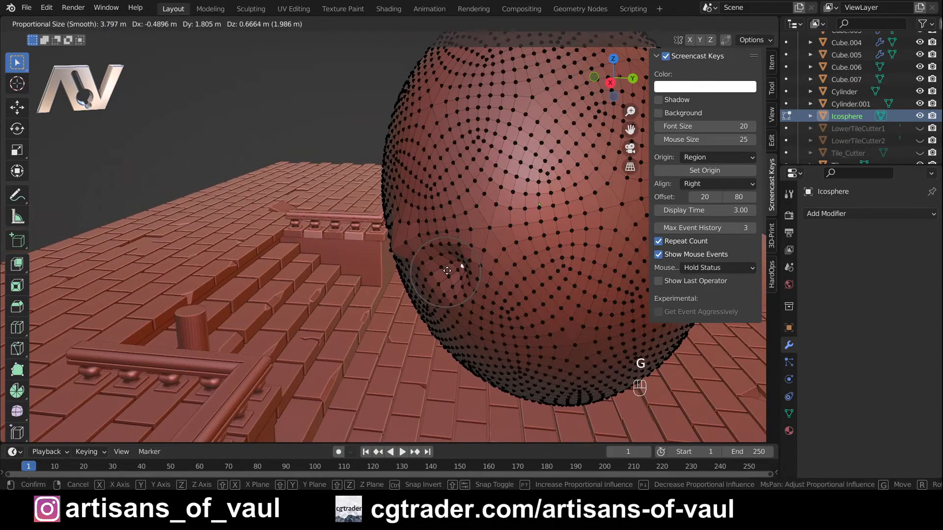
click(454, 268)
key(g)
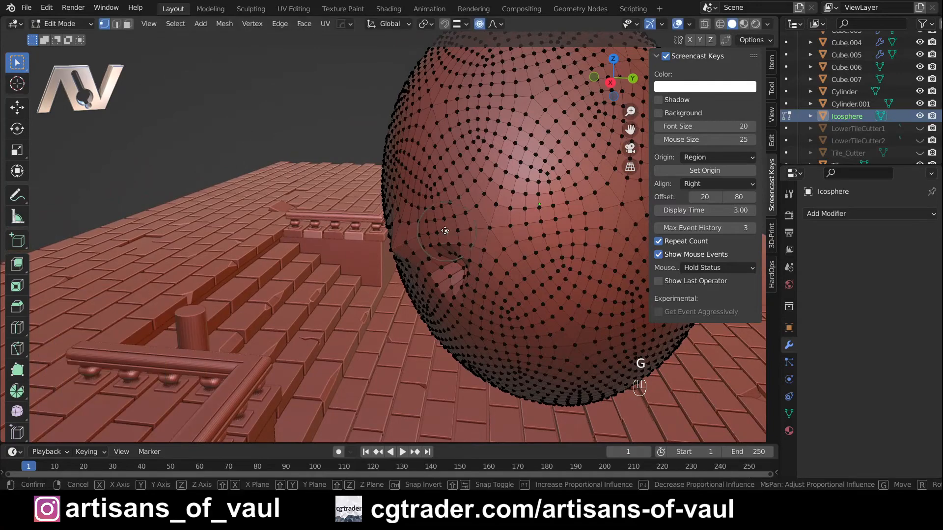
click(418, 222)
middle_drag(414, 238, 570, 240)
click(308, 251)
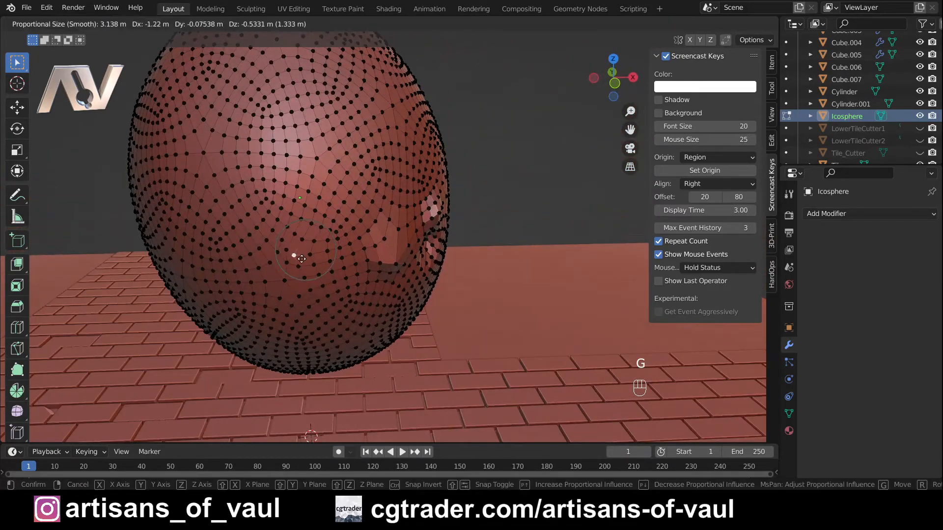
click(309, 270)
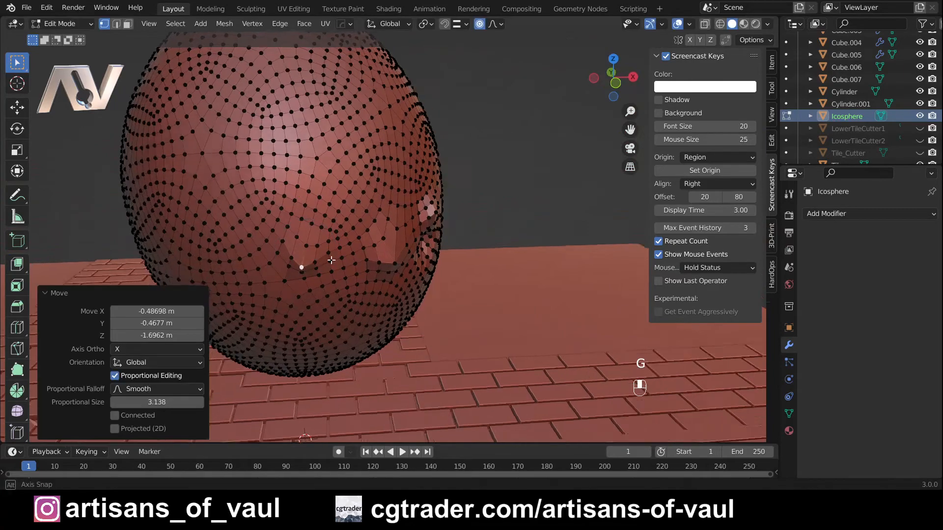
Extend the dents upward by moving further vertices on the egg's deformed side with a 3.138 m proportional size.
middle_drag(301, 265, 358, 259)
scroll(343, 251, up, 4)
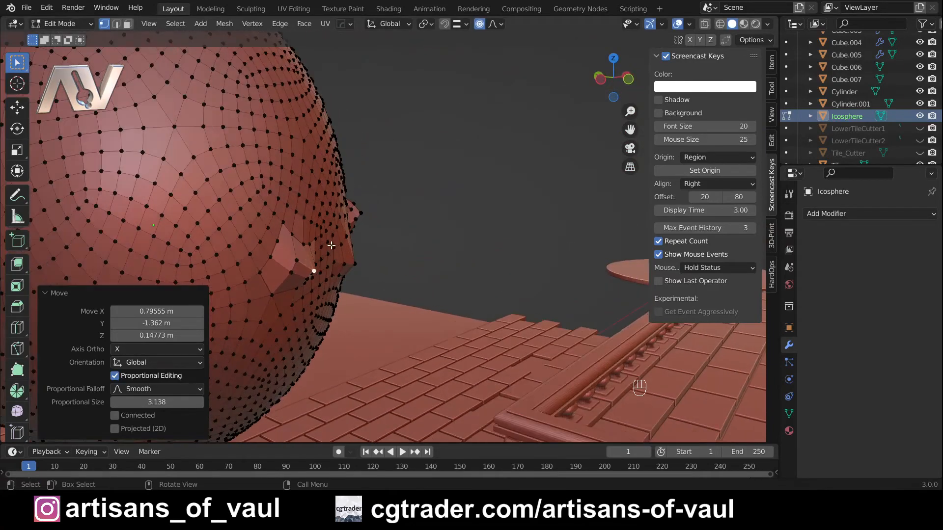
key(g)
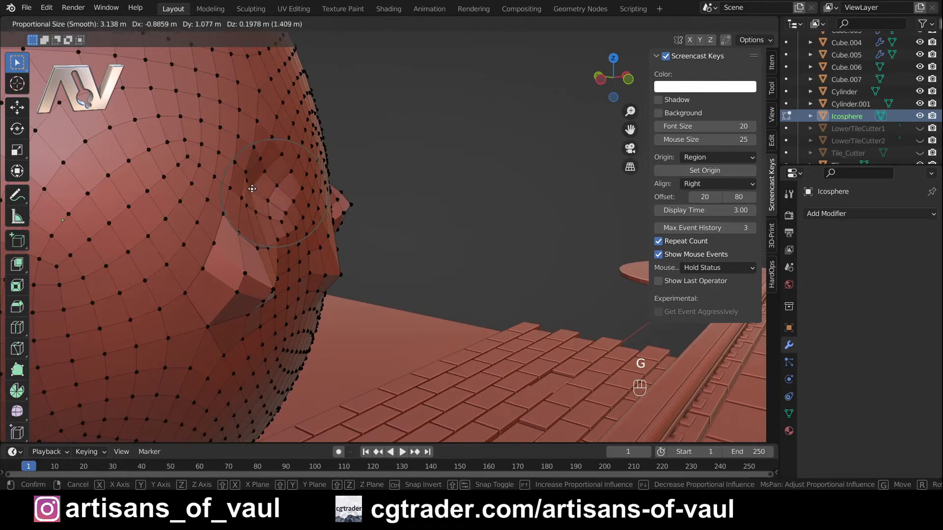
click(225, 186)
middle_drag(225, 186, 306, 193)
click(308, 190)
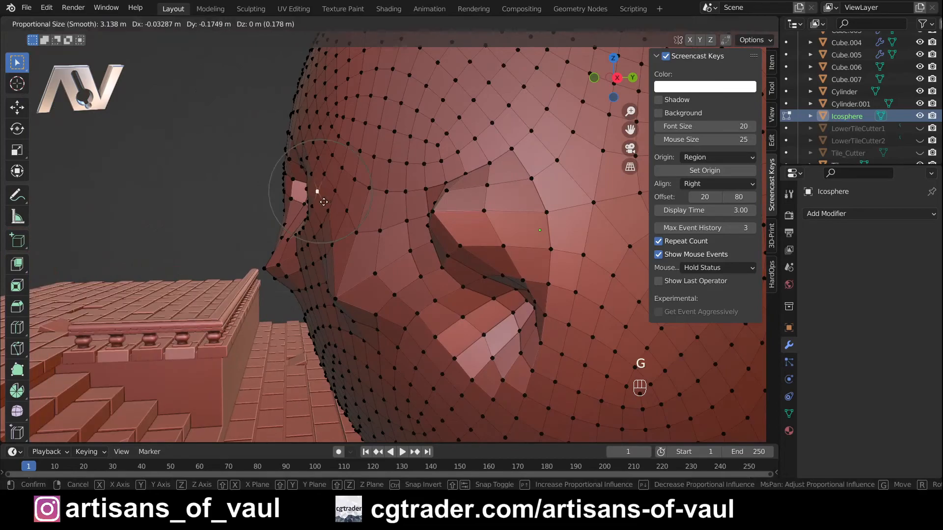
click(298, 209)
Reshape the lower part of the deformed side by moving vertices with varied, wider proportional influence.
click(322, 364)
key(g)
scroll(360, 336, down, 8)
click(360, 336)
middle_drag(361, 336, 591, 211)
scroll(470, 227, up, 6)
click(492, 228)
key(g)
scroll(521, 216, down, 5)
scroll(515, 233, up, 10)
Roughen the middle of the deformed side by shifting several more vertices in different directions.
click(428, 234)
scroll(425, 235, down, 5)
click(417, 187)
key(g)
click(413, 196)
key(g)
click(451, 221)
key(g)
click(500, 212)
Deform the area between the existing bumps by moving vertices with proportional sizes of about 6.1 m and 4.6 m.
click(334, 208)
key(g)
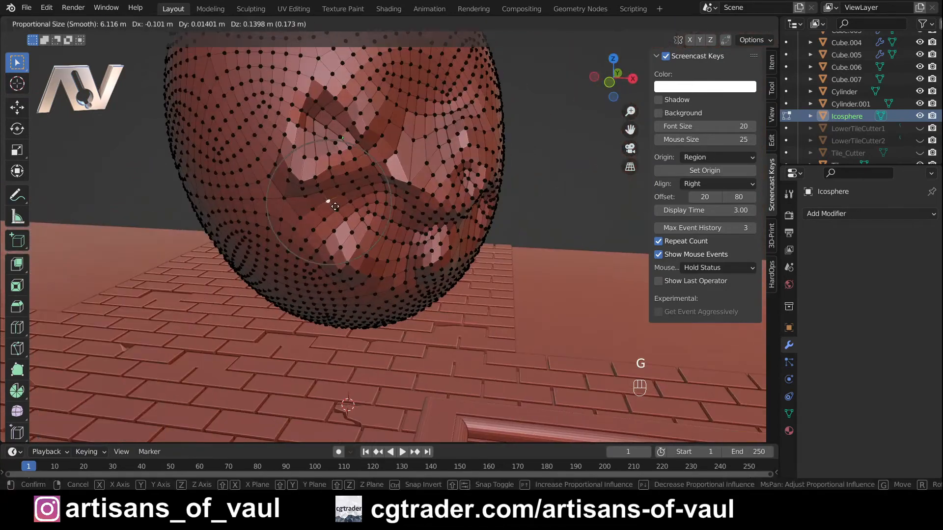
click(394, 209)
key(g)
middle_drag(410, 211, 315, 199)
click(407, 201)
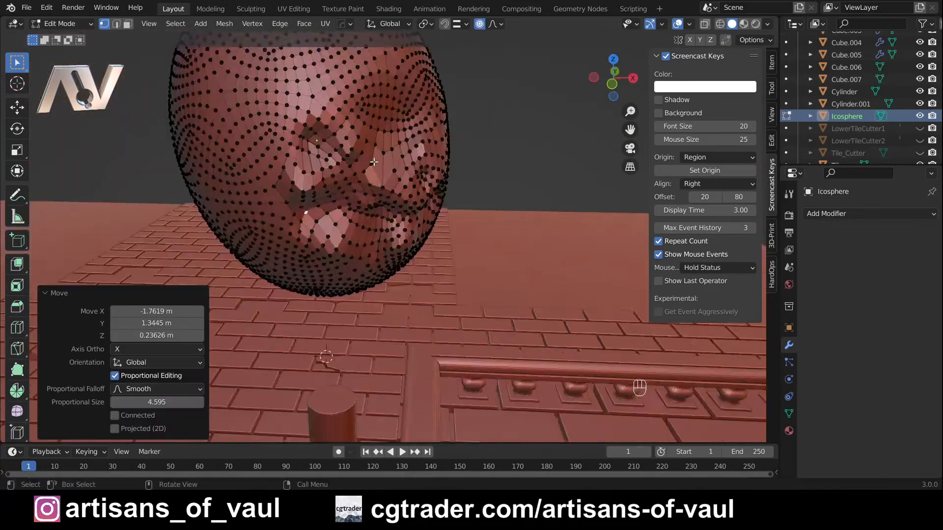
Move a vertex above the existing dents about -1.67 m in X and 0.48 m in Y with a 3.797 m proportional size.
scroll(344, 148, up, 4)
click(373, 118)
middle_drag(379, 118, 477, 116)
key(g)
click(339, 109)
middle_drag(339, 109, 245, 74)
scroll(393, 245, down, 4)
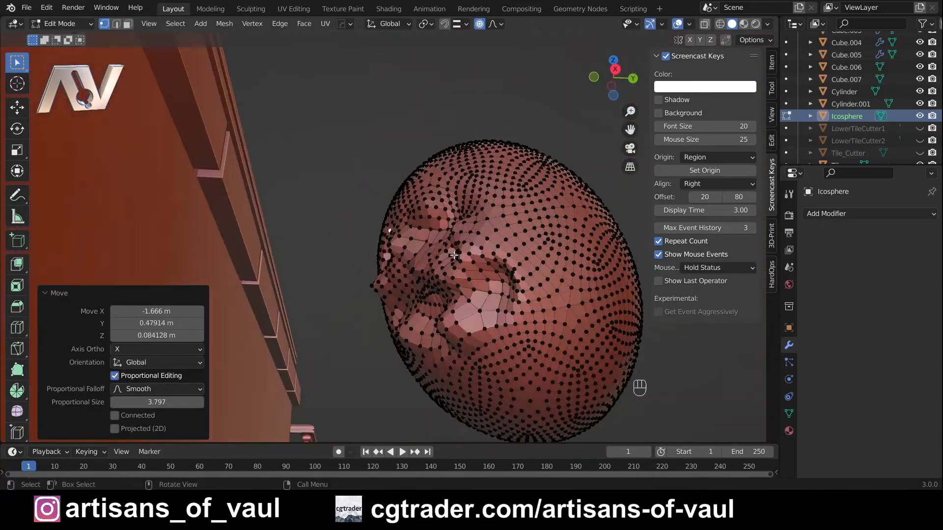
Pull vertices on the egg's lower area inward using a proportional size of about 19.2 m for the broad deformation, and leave Edit Mode.
click(467, 366)
key(g)
click(471, 367)
click(415, 373)
key(g)
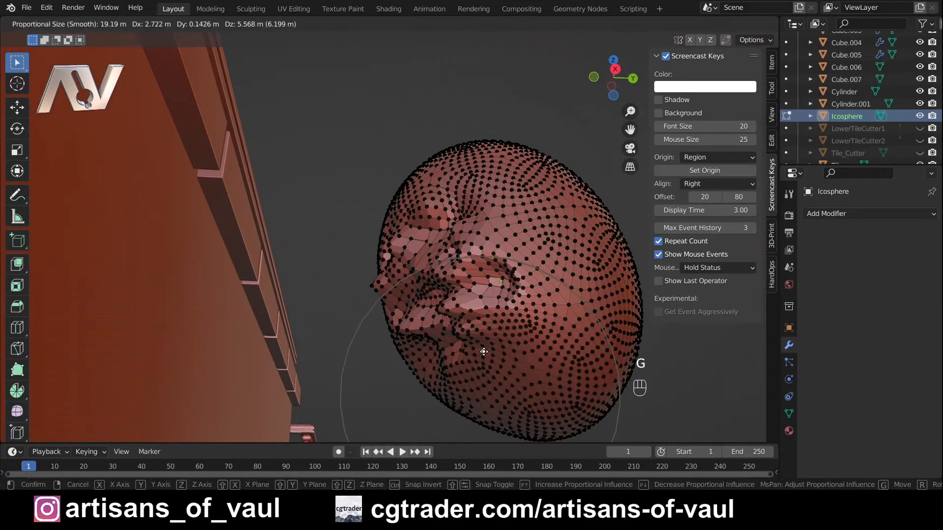
click(476, 327)
key(Tab)
Move the egg over the raised wall by about 50.7 m in X and -16.7 m in Z in an orthographic view along Y.
middle_drag(422, 216, 320, 287)
scroll(405, 278, up, 5)
scroll(405, 278, down, 4)
scroll(462, 164, down, 2)
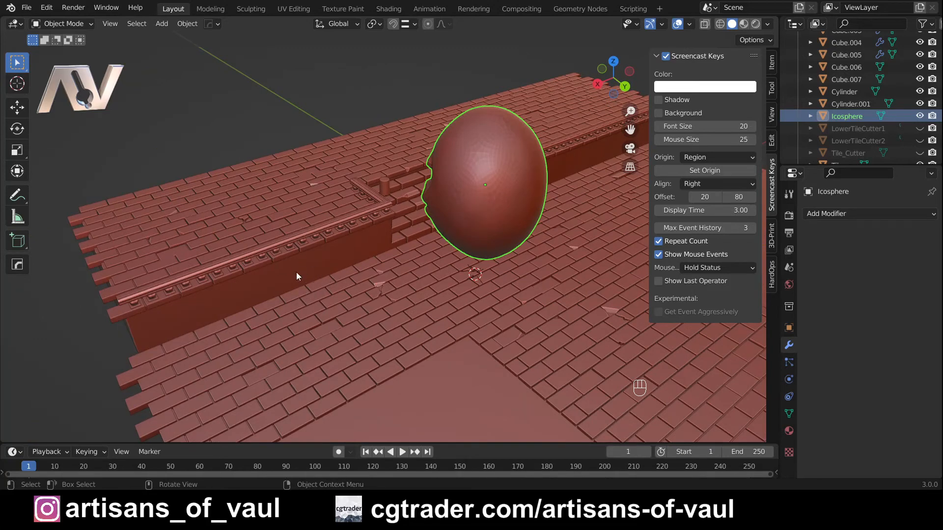
middle_drag(276, 271, 389, 266)
key(shift)
middle_drag(271, 225, 491, 211)
click(617, 83)
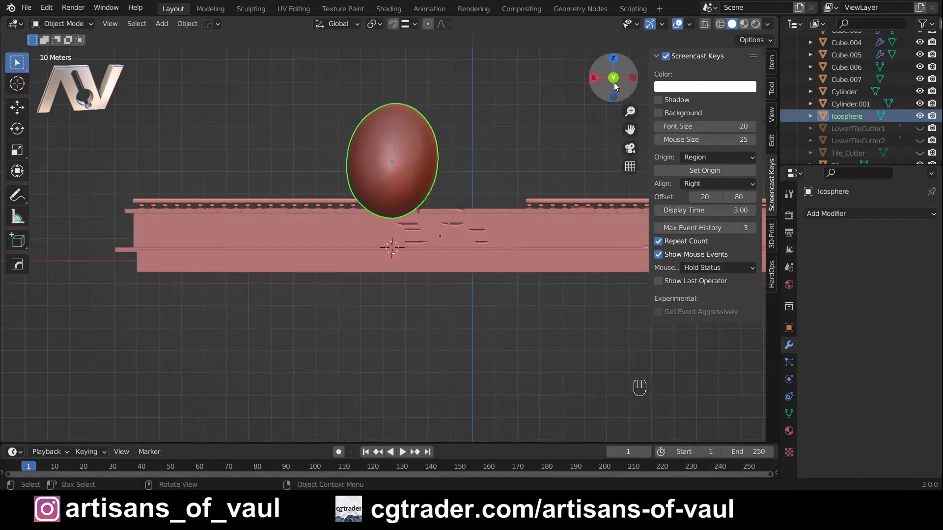
shift+middle_drag(453, 177, 499, 244)
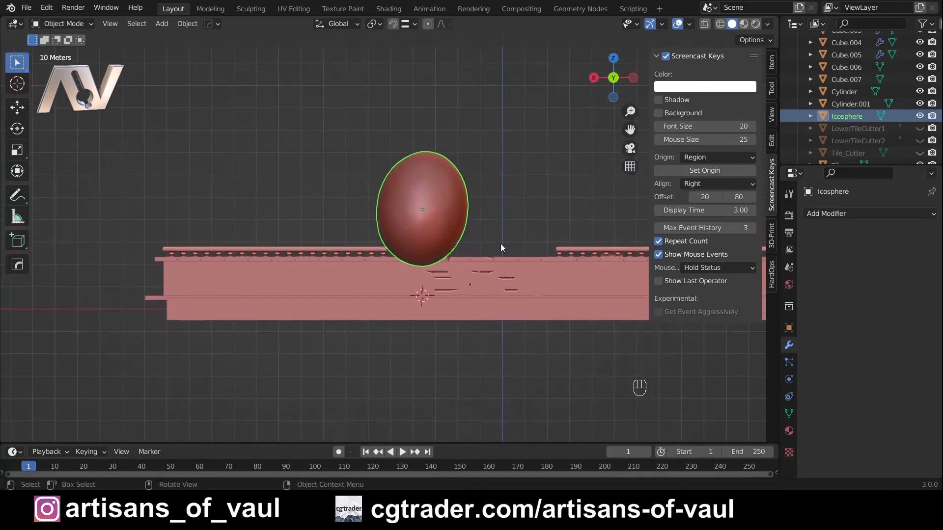
key(g)
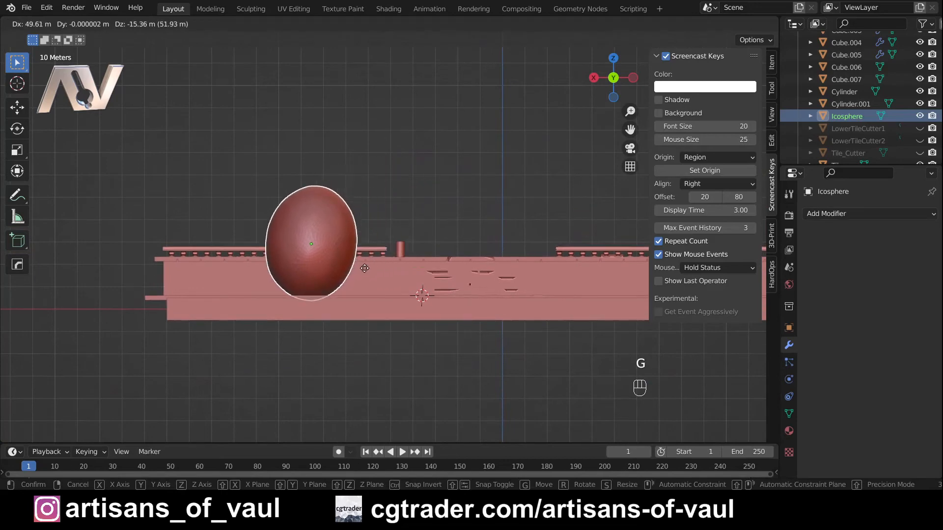
click(365, 268)
Shift the egg into the wall edge by about -4.99 m in X, -19.47 m in Y and -4.47 m in Z.
middle_drag(335, 263, 441, 275)
key(g)
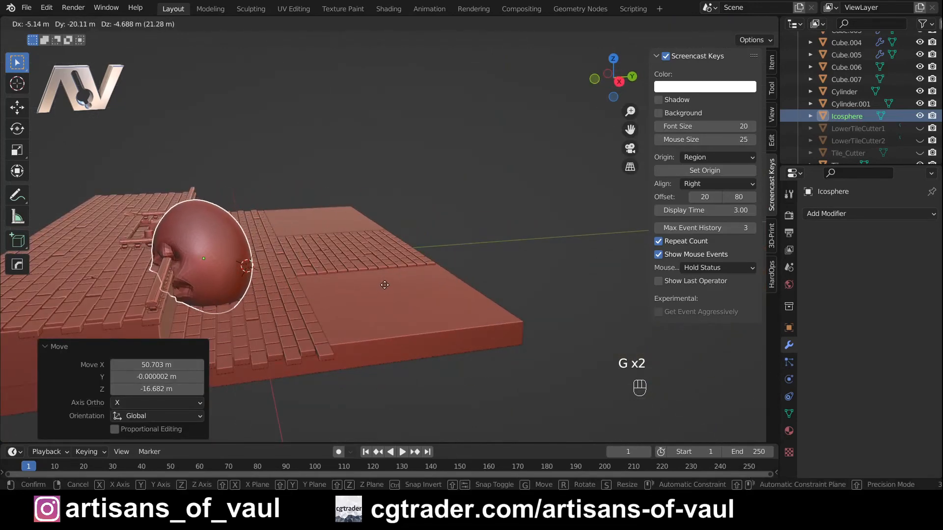
click(385, 284)
Tilt the egg slightly in the side view and move it about -0.44 m in X, -2.05 m in Y and 1.45 m in Z.
middle_drag(347, 294, 326, 283)
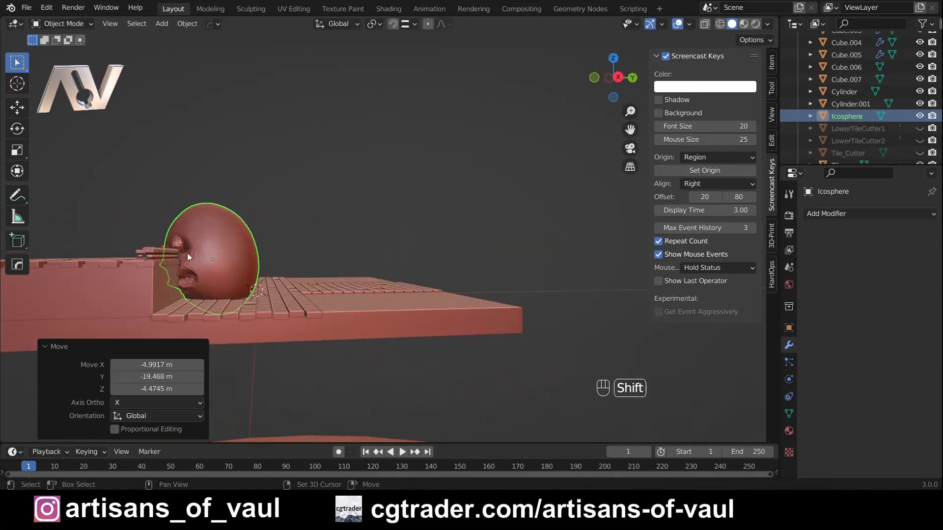
shift+middle_drag(187, 252, 385, 355)
scroll(391, 334, up, 2)
shift+middle_drag(442, 353, 407, 288)
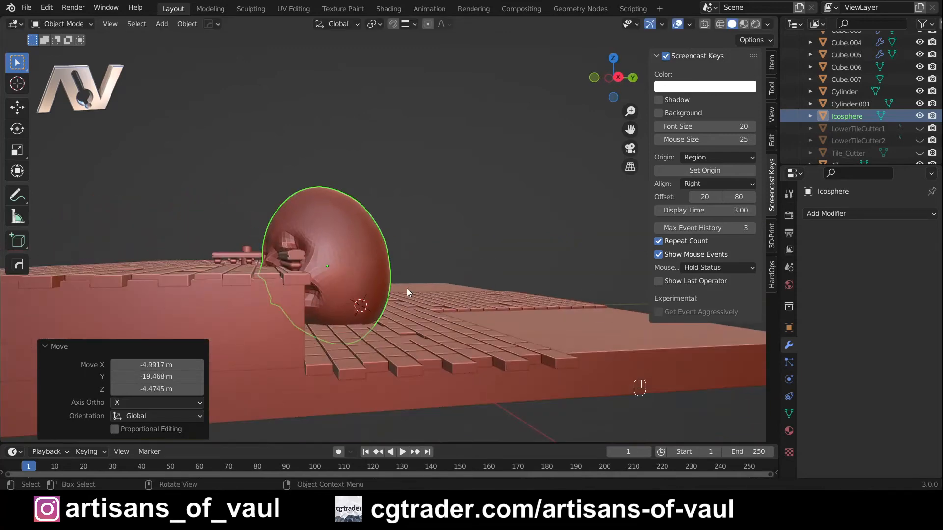
key(r)
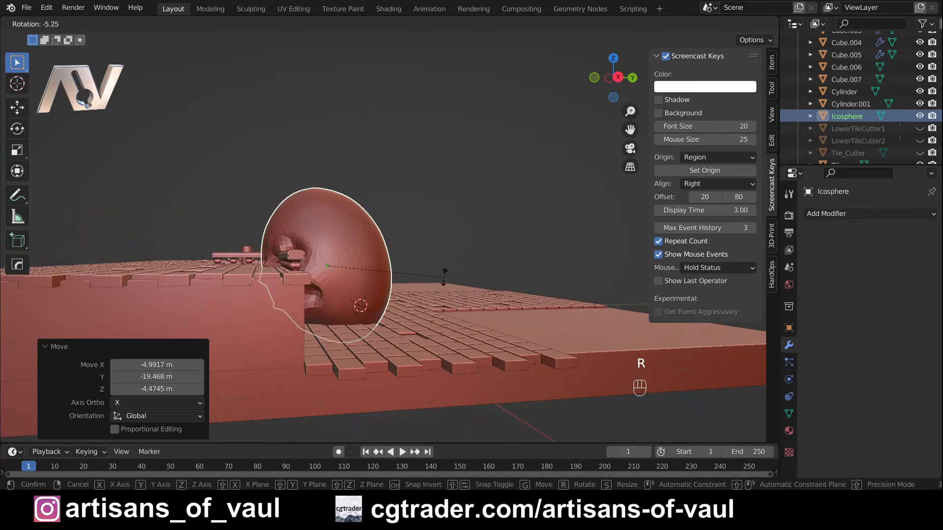
click(437, 271)
key(g)
click(435, 275)
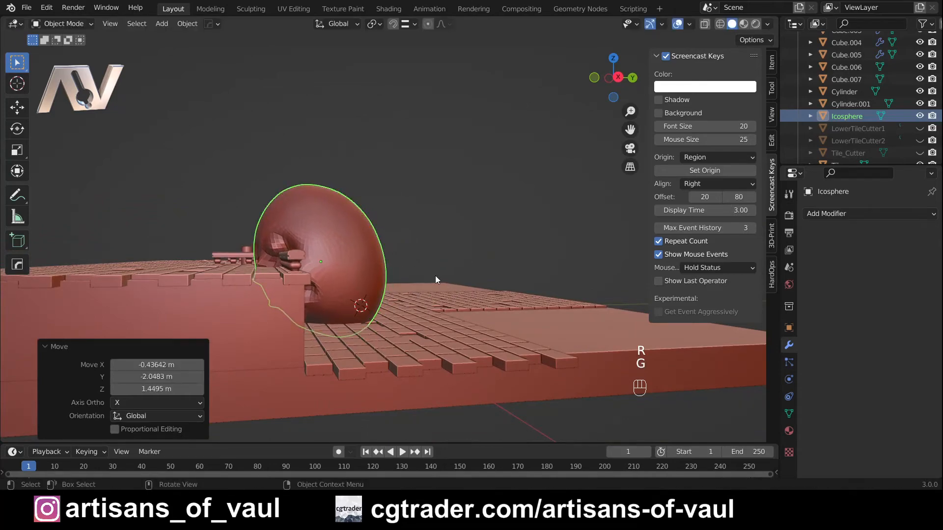
Move the egg about -2.13 m in X, 4.15 m in Y and 4.73 m in Z, and rotate it 23.3° about the view axis.
middle_drag(435, 276, 251, 413)
middle_drag(442, 347, 463, 251)
key(g)
click(416, 266)
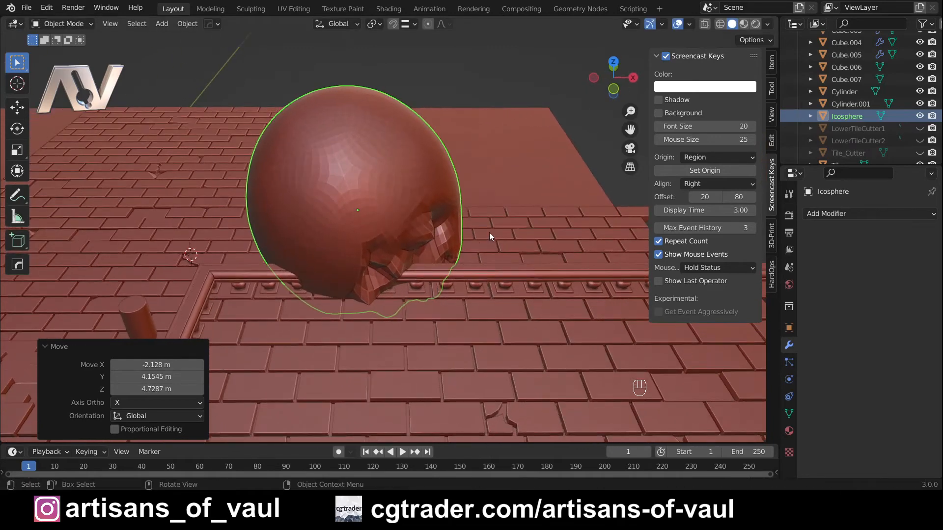
key(r)
click(479, 290)
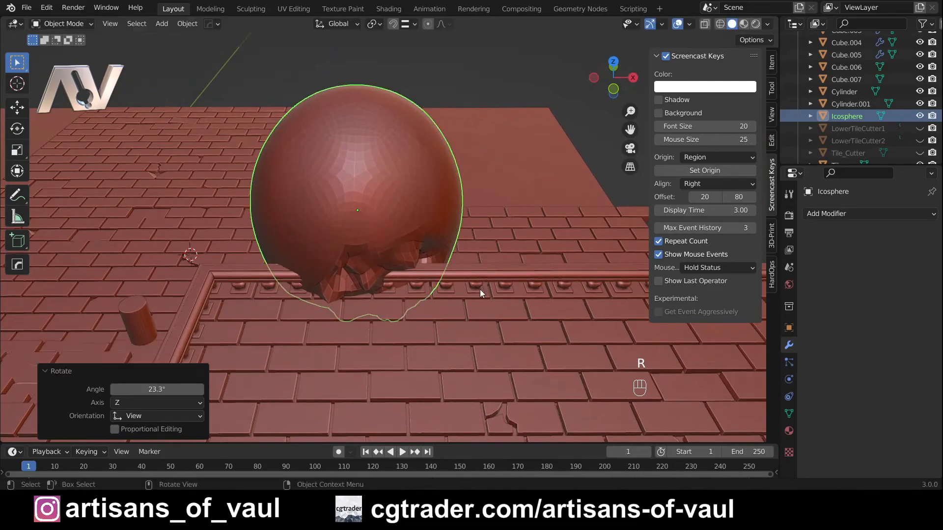
Nudge the egg toward the railing by about 0.72 m in X, -3.3 m in Y and -0.45 m in Z.
middle_drag(479, 290, 447, 301)
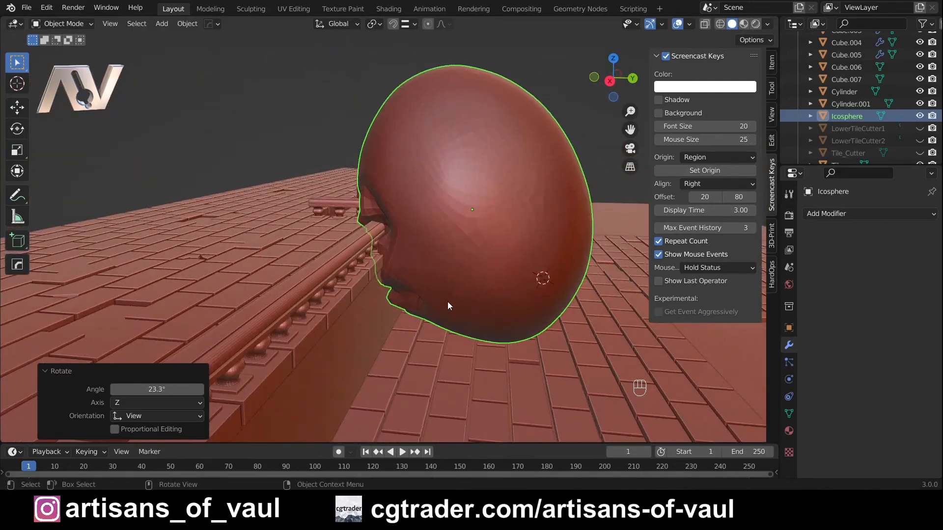
key(g)
click(447, 306)
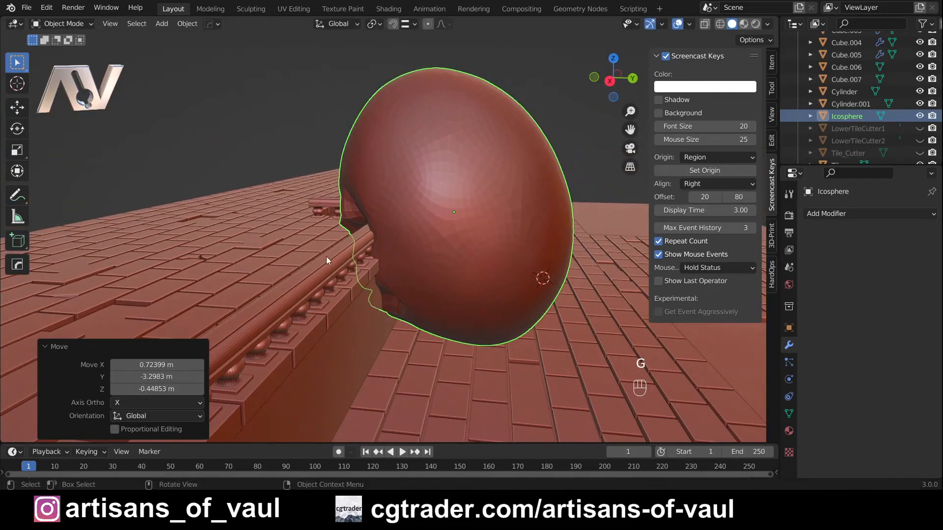
Isolate the egg and dent its smooth side beside the existing bumps by moving vertices with a proportional size of about 5.05 m.
middle_drag(326, 256, 391, 223)
scroll(463, 330, up, 2)
click(396, 240)
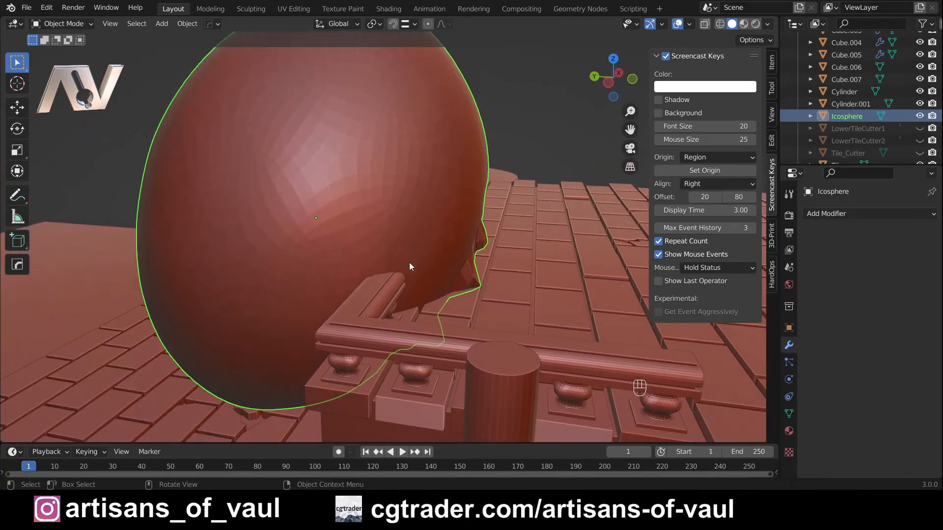
middle_drag(409, 262, 417, 267)
key(KP_Divide)
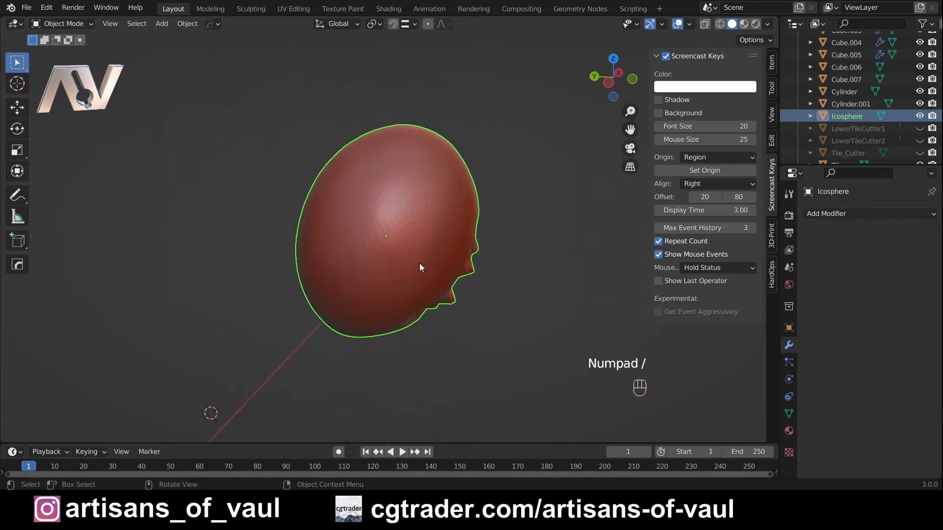
scroll(473, 285, up, 2)
shift+middle_drag(474, 284, 367, 235)
key(Tab)
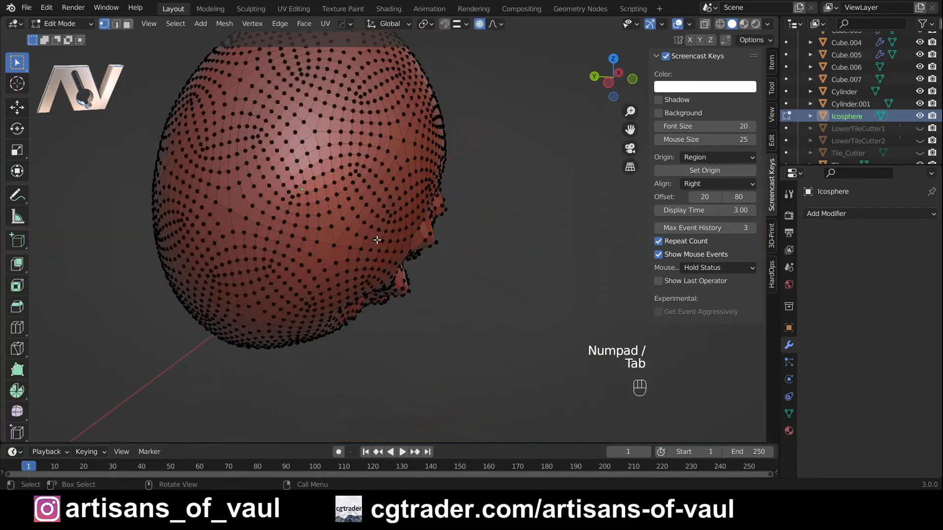
key(g)
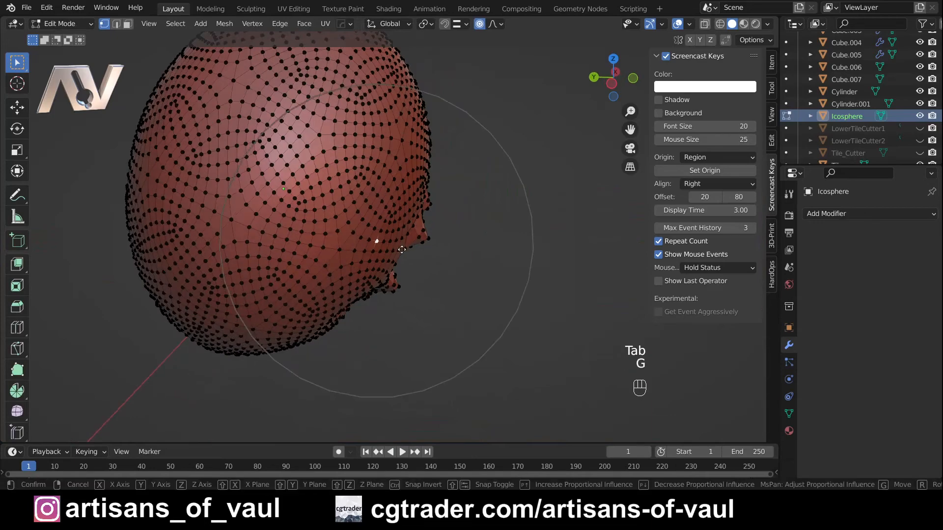
scroll(413, 211, up, 9)
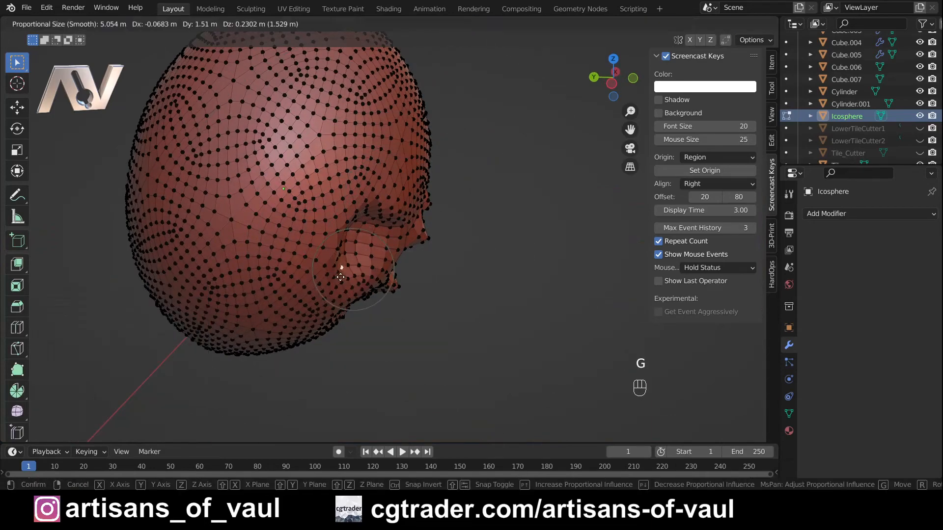
click(340, 277)
Extend the new dent by moving several more vertices below and above it with proportional editing.
key(g)
click(376, 296)
key(g)
click(371, 156)
key(g)
key(g)
Bring back the full scene, leave Edit Mode and move the egg about -1.75 m along the global Y axis.
middle_drag(278, 196, 447, 252)
key(KP_Divide)
scroll(346, 216, up, 4)
scroll(457, 280, up, 2)
scroll(445, 252, up, 2)
key(Tab)
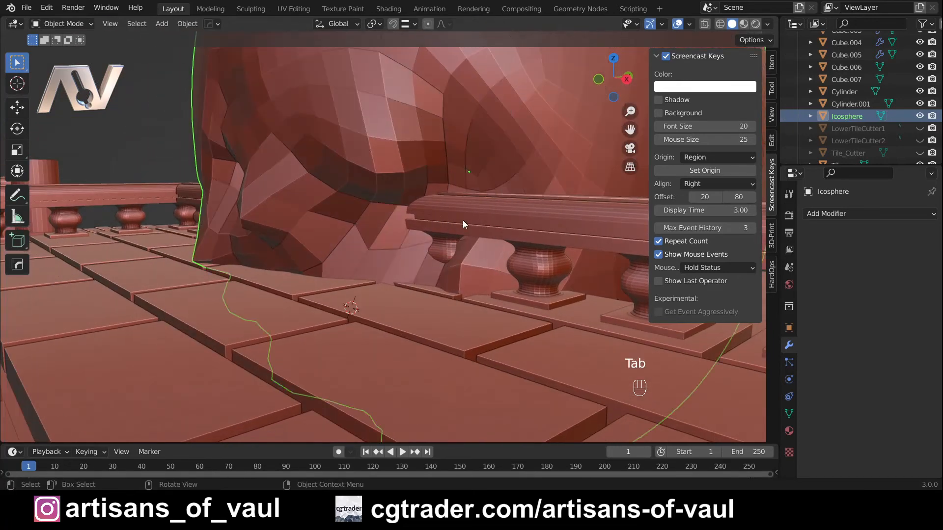
key(g)
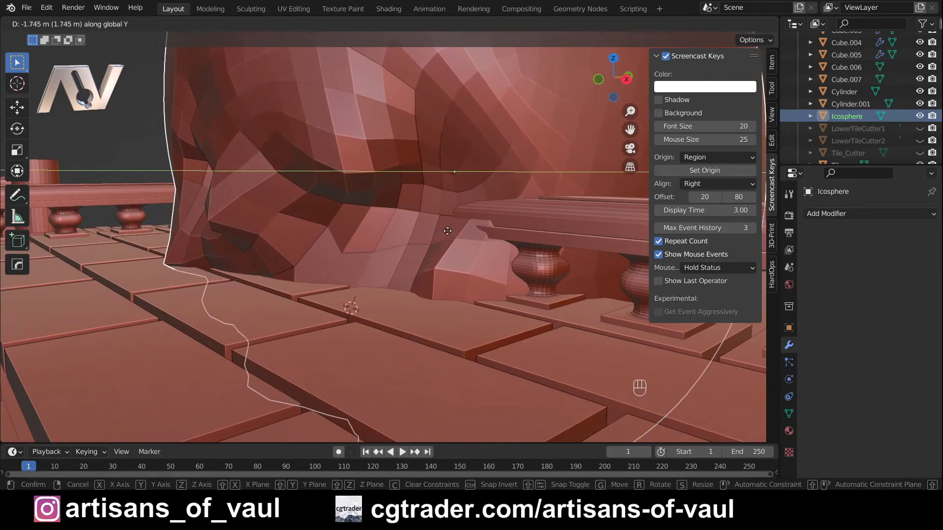
click(448, 231)
Raise an egg vertex beside the broken railing end about 1.14 m in Z with a proportional size of 13.11 m.
middle_drag(349, 221, 690, 233)
mouse_move(334, 254)
middle_down()
mouse_move(386, 252)
mouse_move(344, 261)
middle_up()
shift+middle_drag(344, 260, 391, 296)
key(Tab)
key(g)
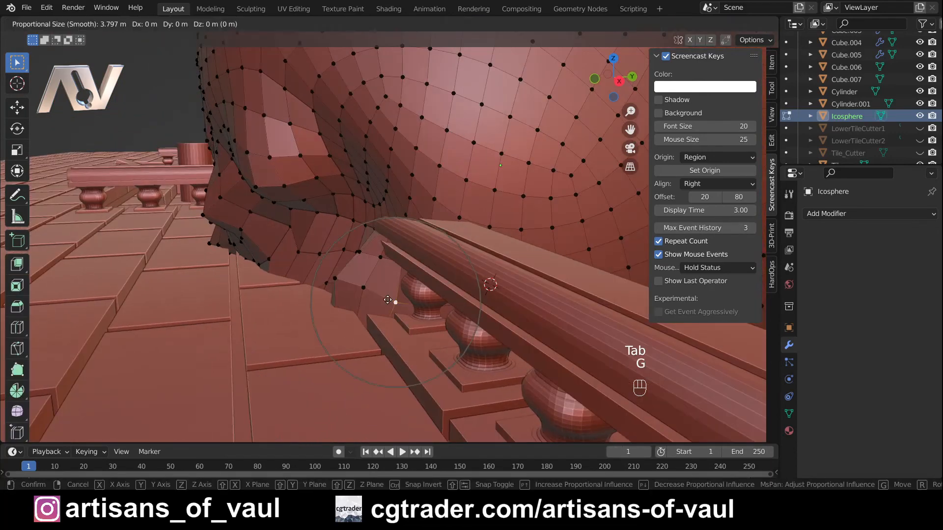
scroll(410, 282, down, 1)
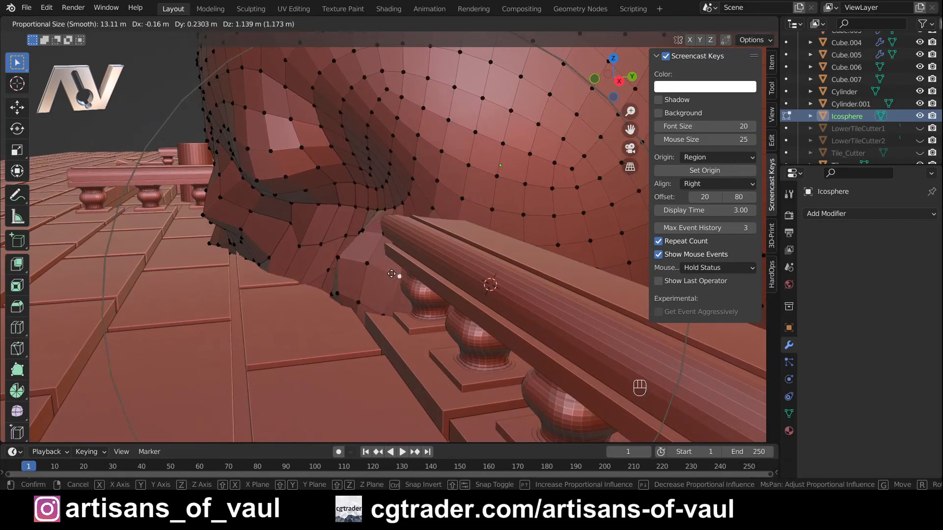
click(391, 274)
Pull a vertex near the railing about -2.29 m in X, 1.58 m in Y and 0.55 m in Z with a 13.11 m proportional size.
middle_drag(393, 275, 622, 320)
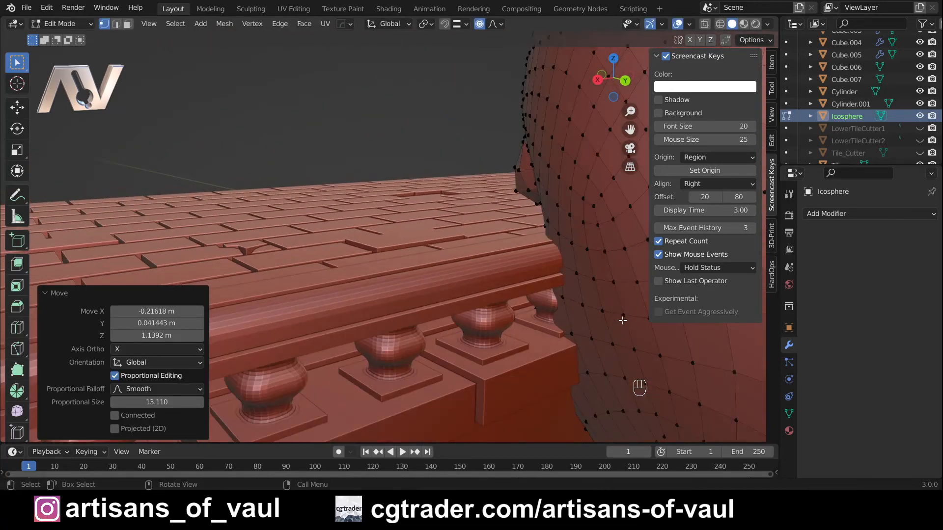
click(564, 299)
key(g)
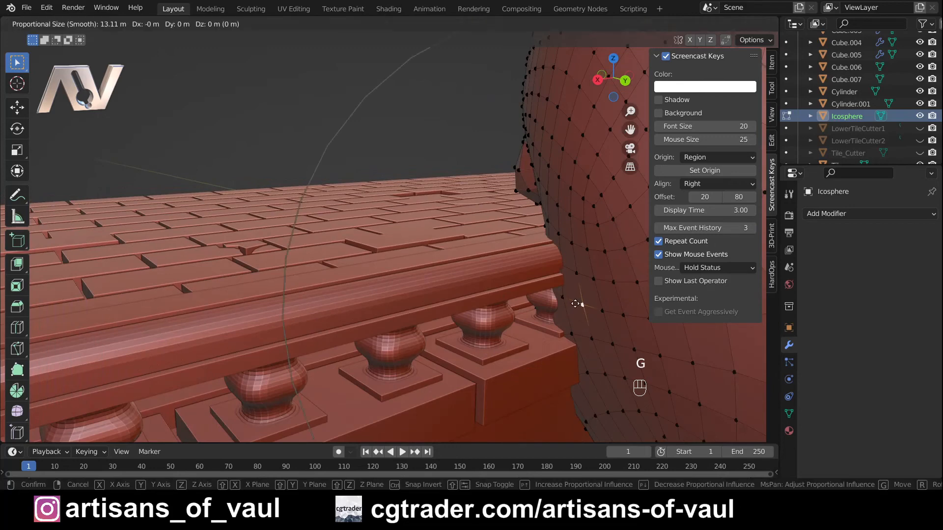
click(638, 291)
middle_drag(538, 324, 607, 313)
Move the vertex at the handrail end about -0.29 m in X, -0.89 m in Y and 0.39 m in Z with a 1.949 m proportional size.
middle_drag(491, 261, 420, 273)
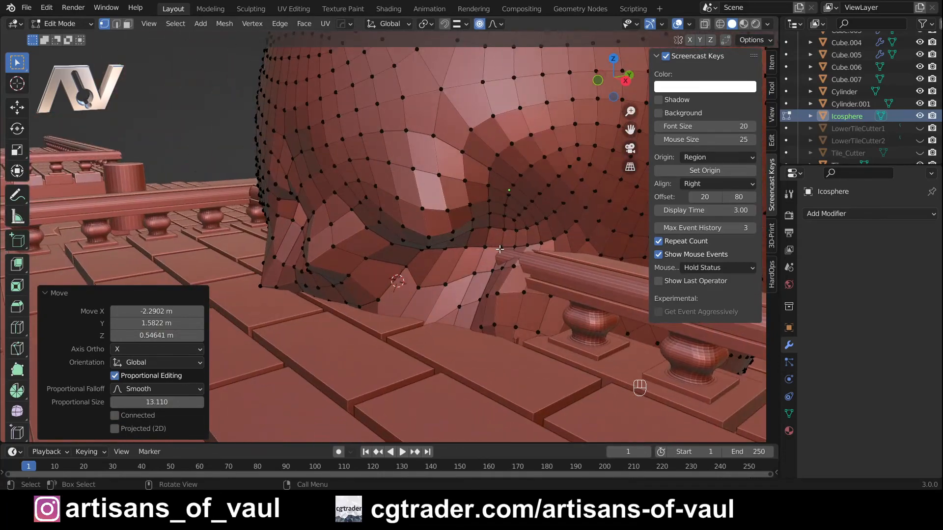
click(501, 249)
middle_drag(531, 250, 435, 280)
scroll(494, 258, up, 2)
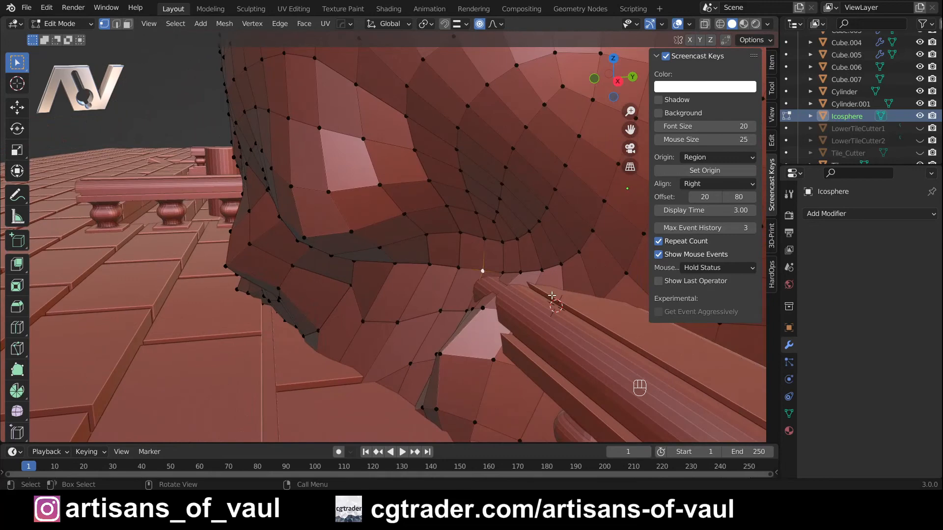
key(g)
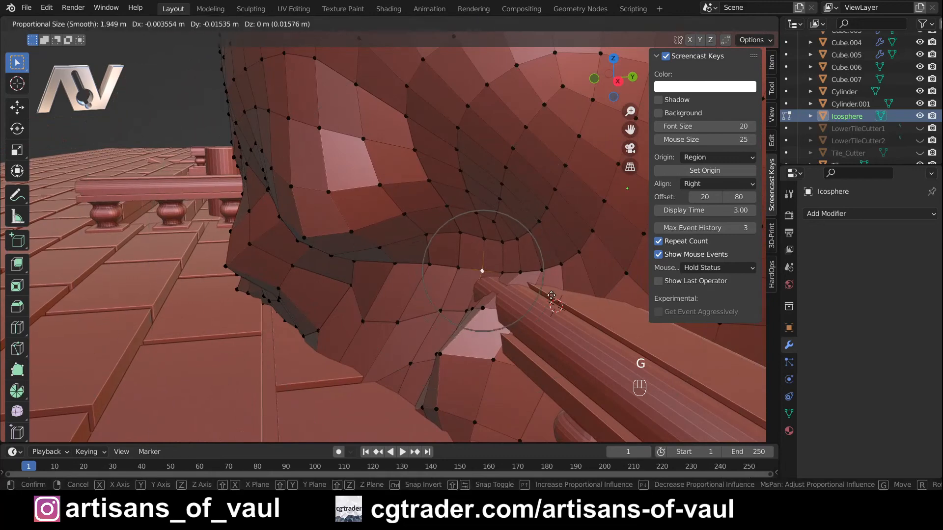
click(522, 283)
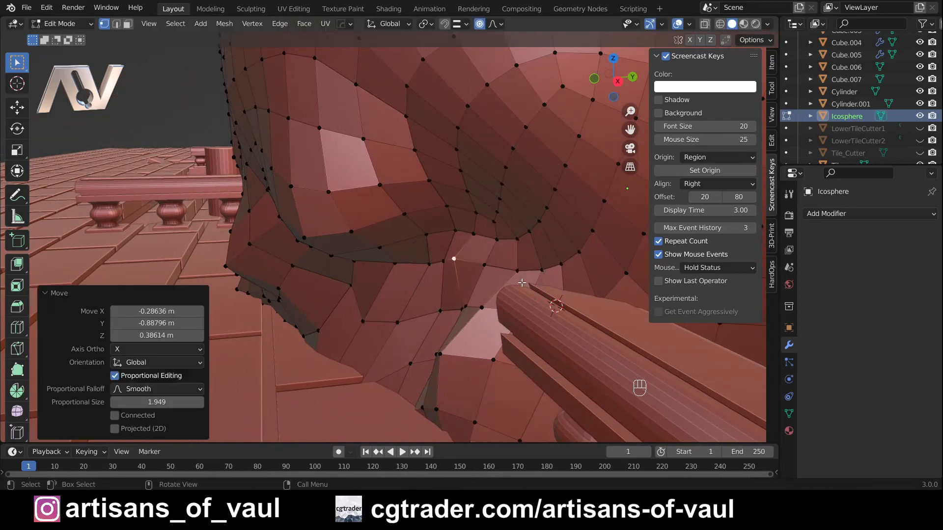
Move a vertex beside the first baluster about 0.19 m in X, 0.55 m in Y and 0.31 m in Z, and leave Edit Mode.
middle_drag(432, 253, 641, 321)
scroll(496, 267, down, 4)
scroll(491, 344, up, 4)
shift+middle_drag(455, 348, 415, 298)
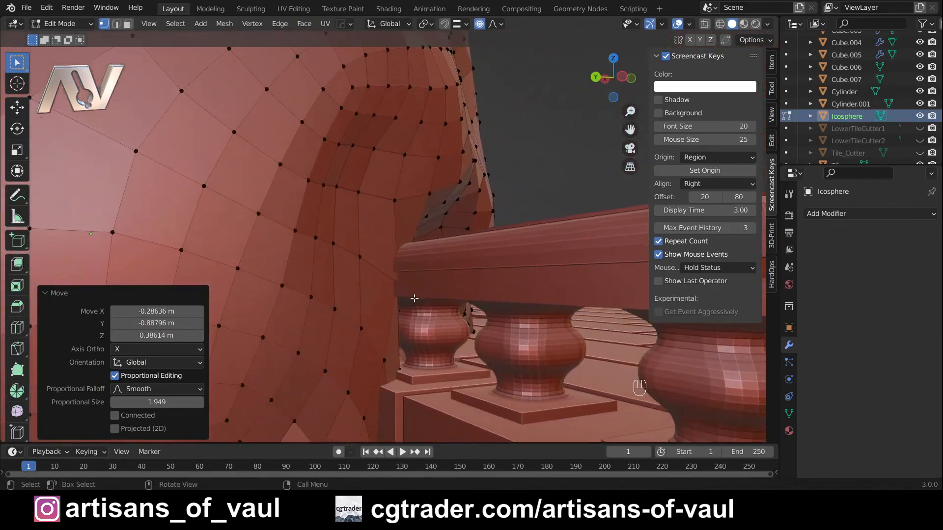
click(404, 369)
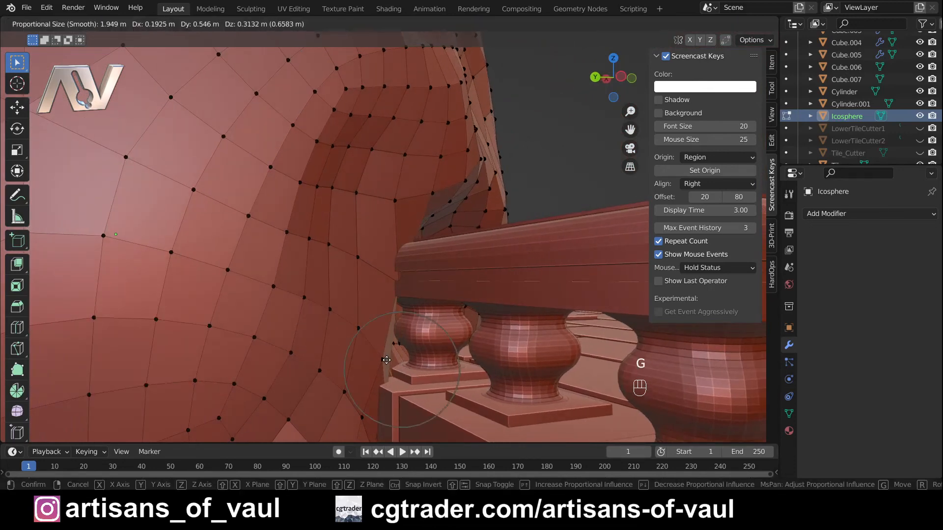
click(387, 360)
middle_drag(386, 360, 412, 231)
scroll(320, 331, down, 5)
key(Tab)
Examine how the dented egg meets the broken railing, wall and steps from several sides of the terrace.
scroll(398, 286, down, 4)
mouse_move(444, 278)
middle_down()
mouse_move(347, 271)
mouse_move(269, 287)
mouse_move(484, 246)
mouse_move(276, 294)
mouse_move(325, 279)
mouse_move(438, 279)
middle_up()
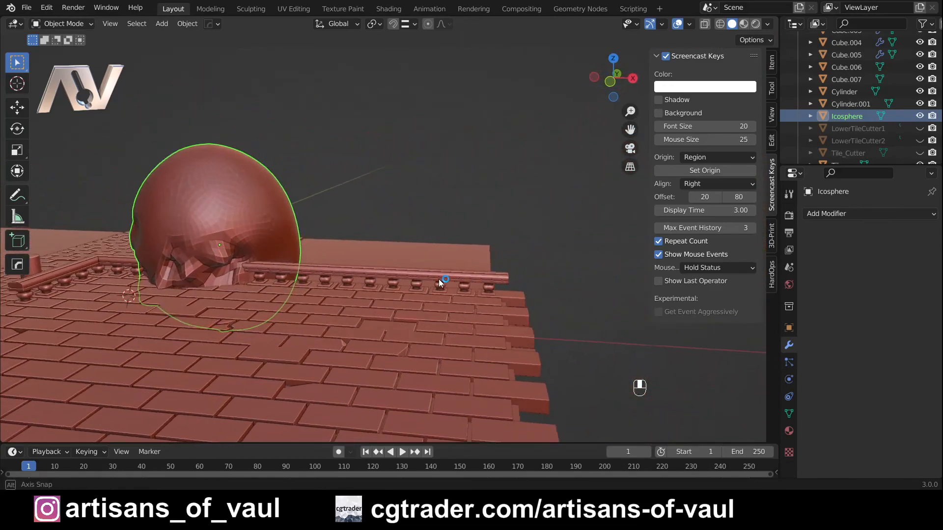
shift+middle_drag(232, 260, 386, 271)
middle_drag(386, 271, 252, 298)
middle_drag(488, 293, 286, 254)
mouse_move(414, 278)
middle_down()
mouse_move(293, 255)
mouse_move(430, 270)
middle_up()
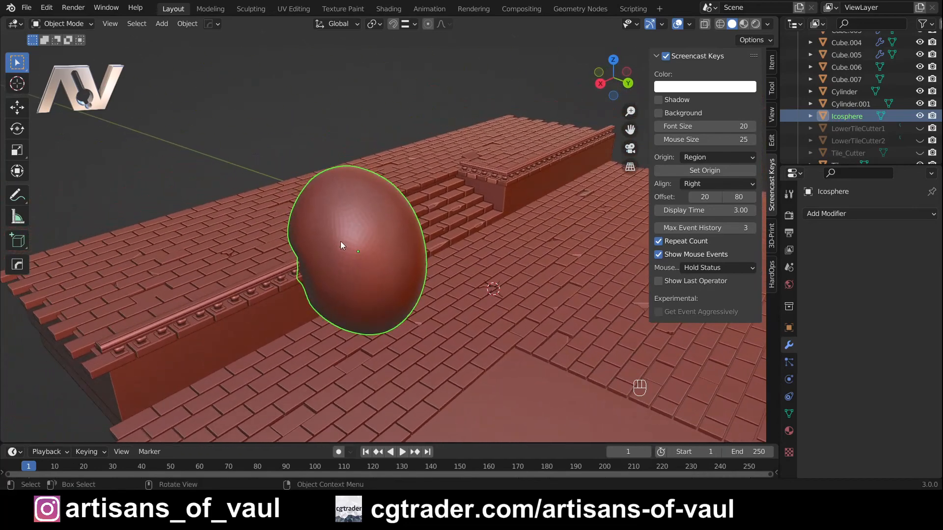
scroll(526, 259, down, 2)
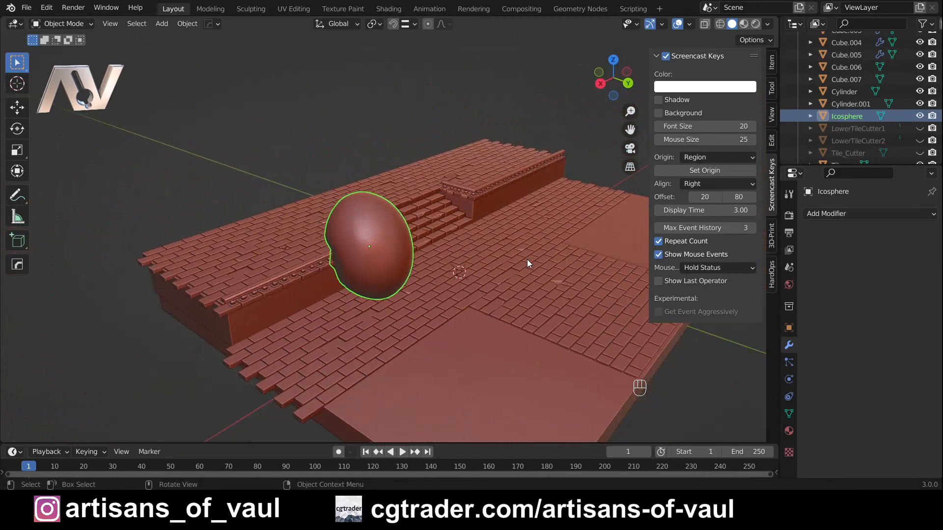
shift+middle_drag(526, 259, 435, 254)
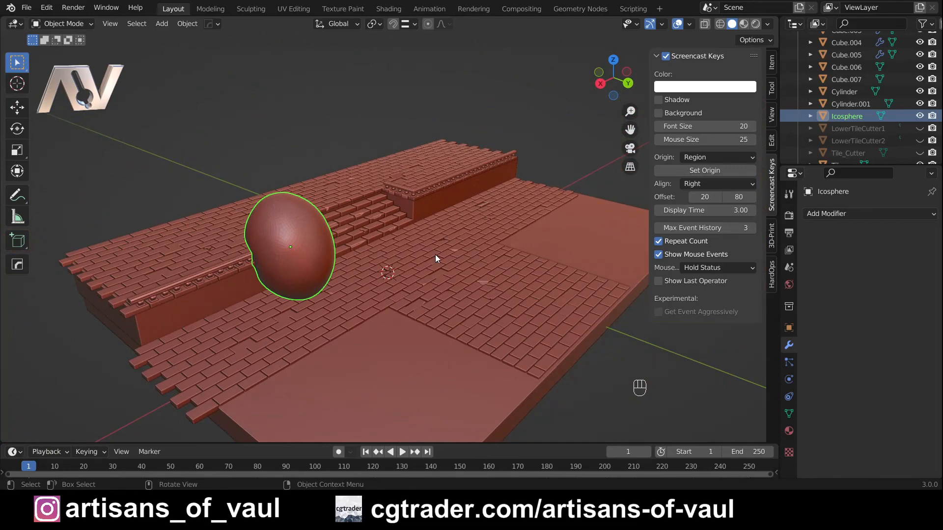